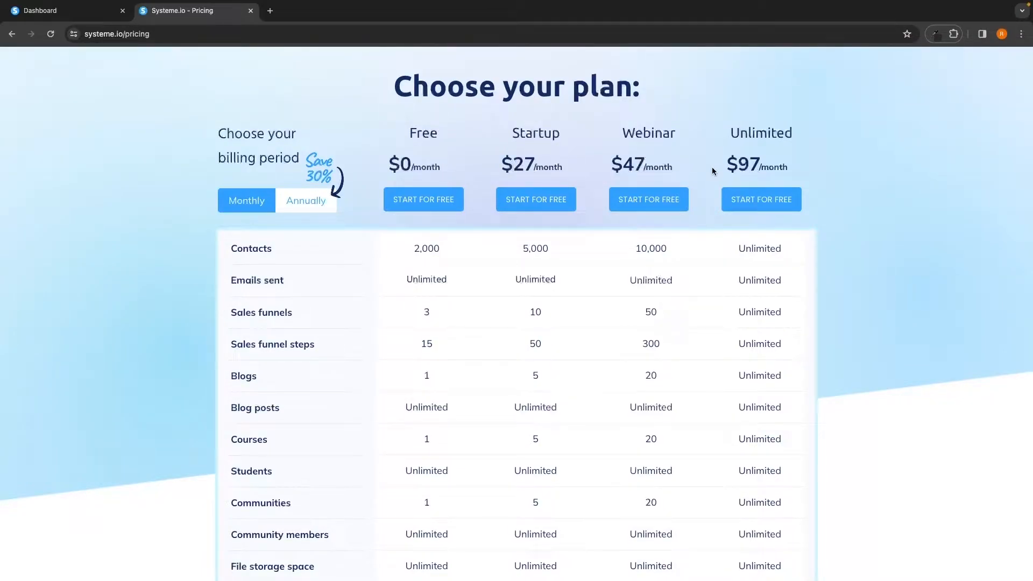
Check the blog allowances in the plan comparison and close the pricing page.
scroll(713, 171, "down", 2)
left_click_drag(226, 298, 275, 302)
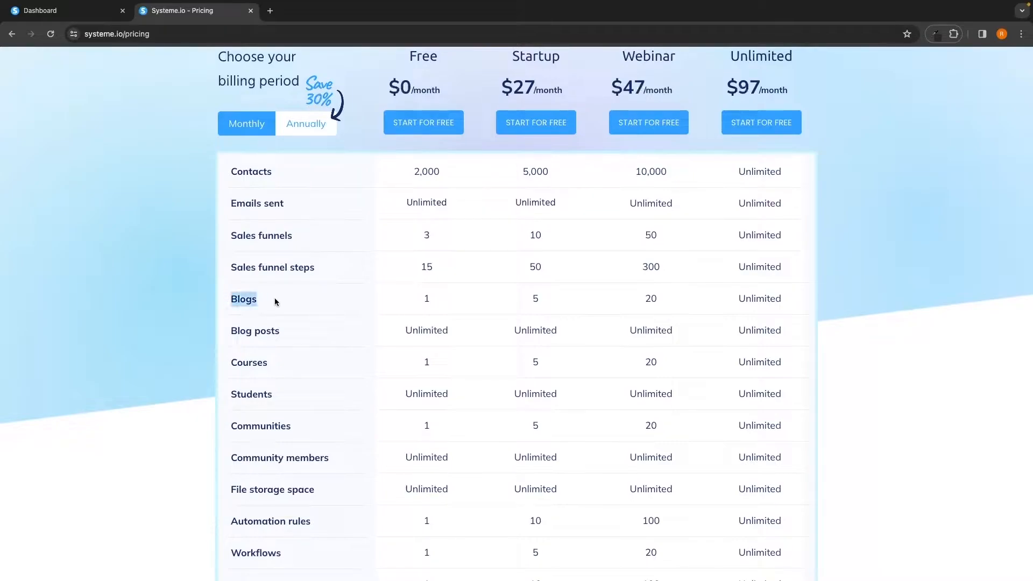
left_click(433, 309)
key("super+w")
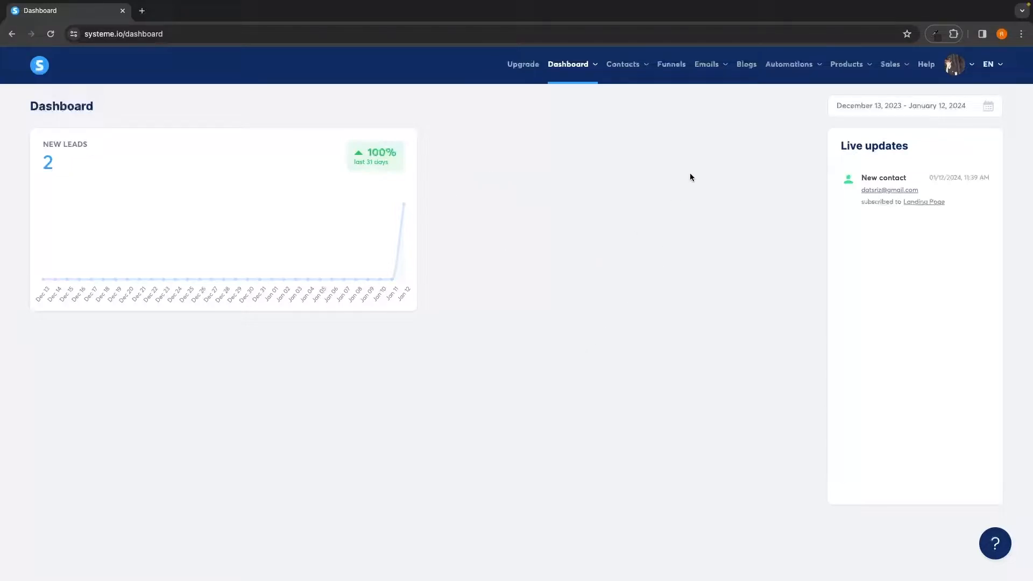
Open the Blogs section and look over the blog list.
left_click(750, 68)
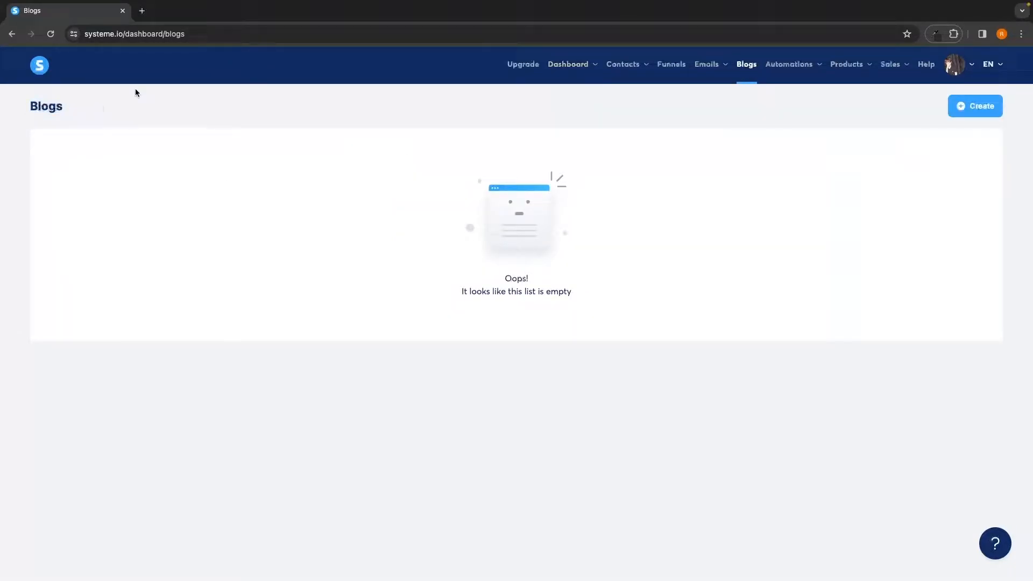
left_click_drag(451, 291, 577, 291)
left_click(576, 288)
left_click(979, 111)
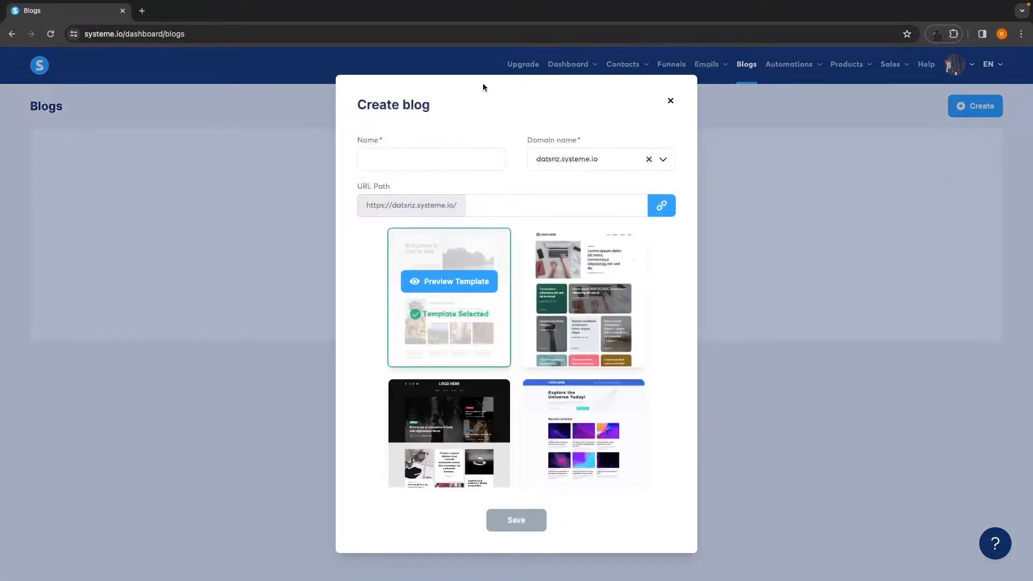
left_click(395, 158)
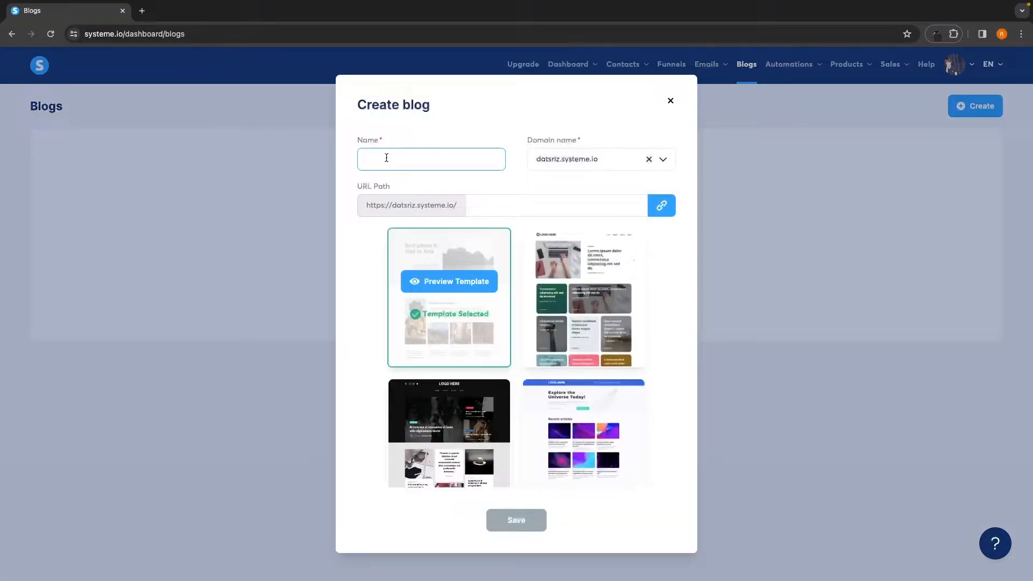
type("G-Force north")
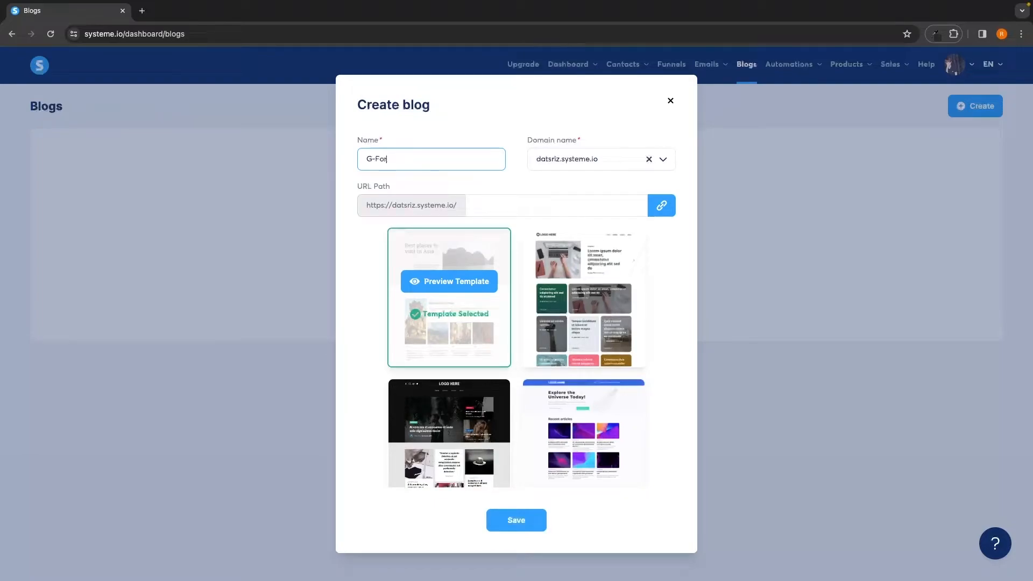
key("BackSpace")
key("BackSpace")
key("BackSpace")
key("BackSpace")
key("BackSpace")
type("North Coffee")
left_click(443, 131)
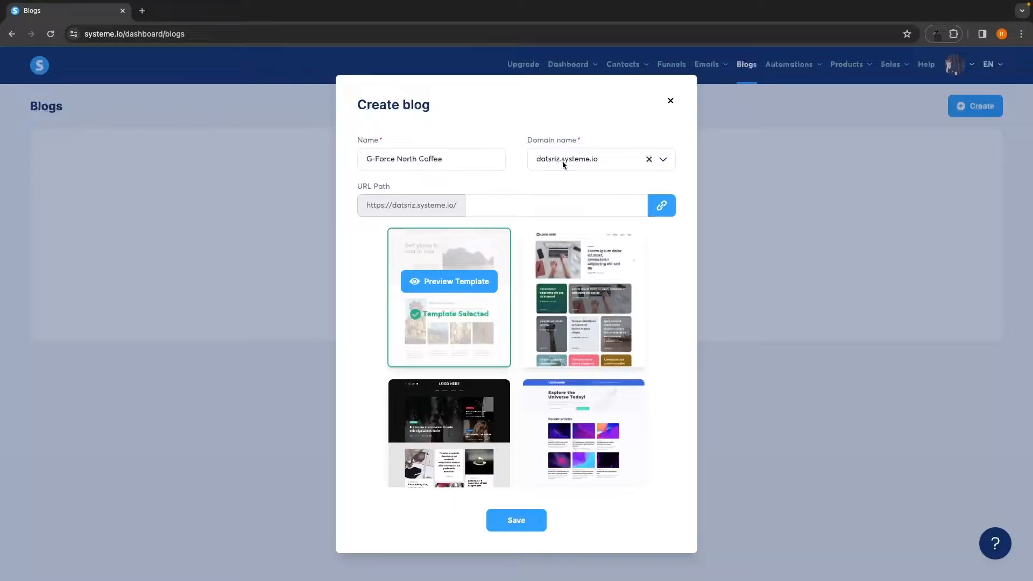
left_click(663, 161)
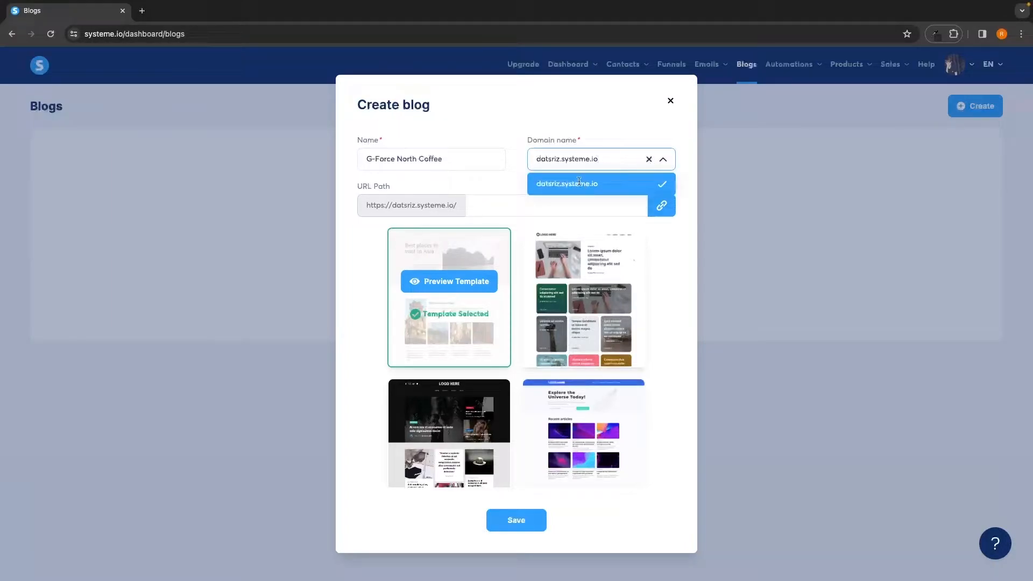
left_click(607, 142)
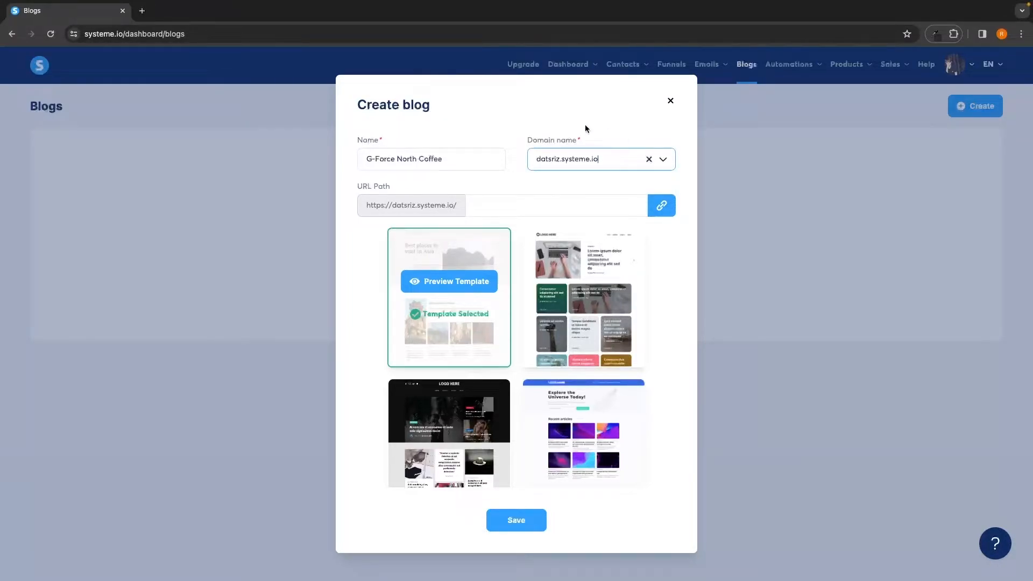
left_click(567, 169)
left_click(671, 103)
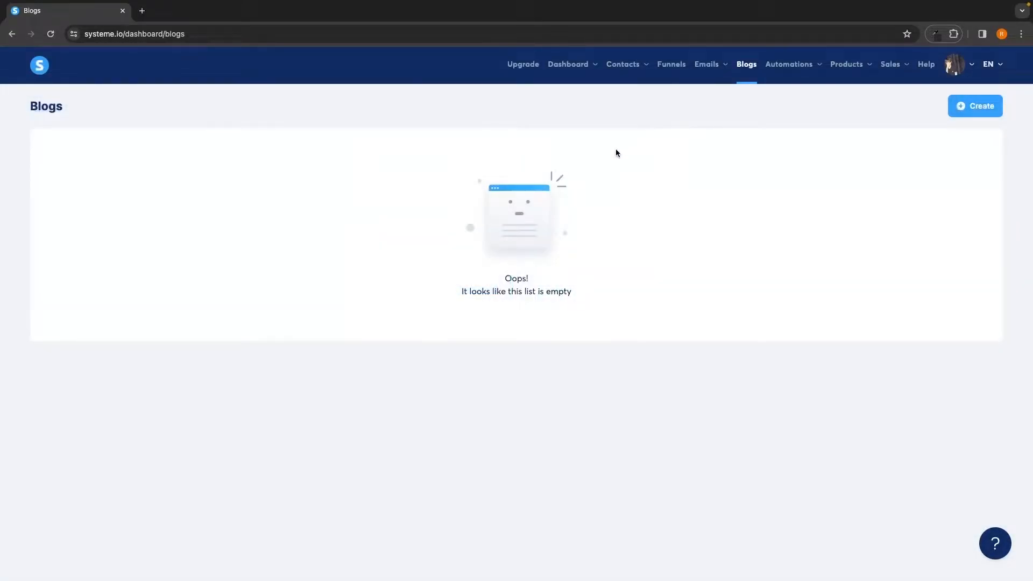
Open the custom domains page in the account settings and start adding a new domain.
mouse_move(953, 67)
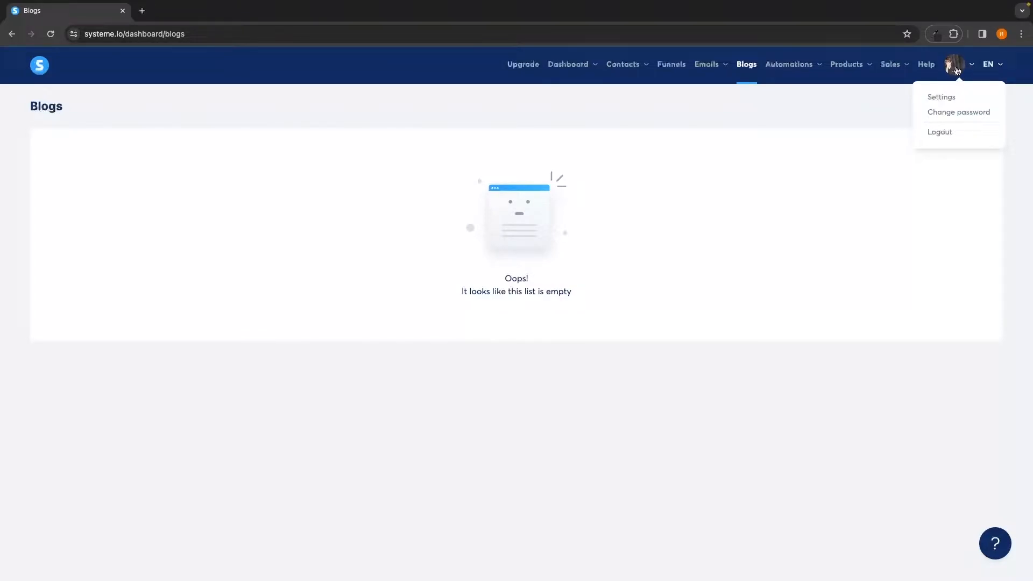
left_click(943, 100)
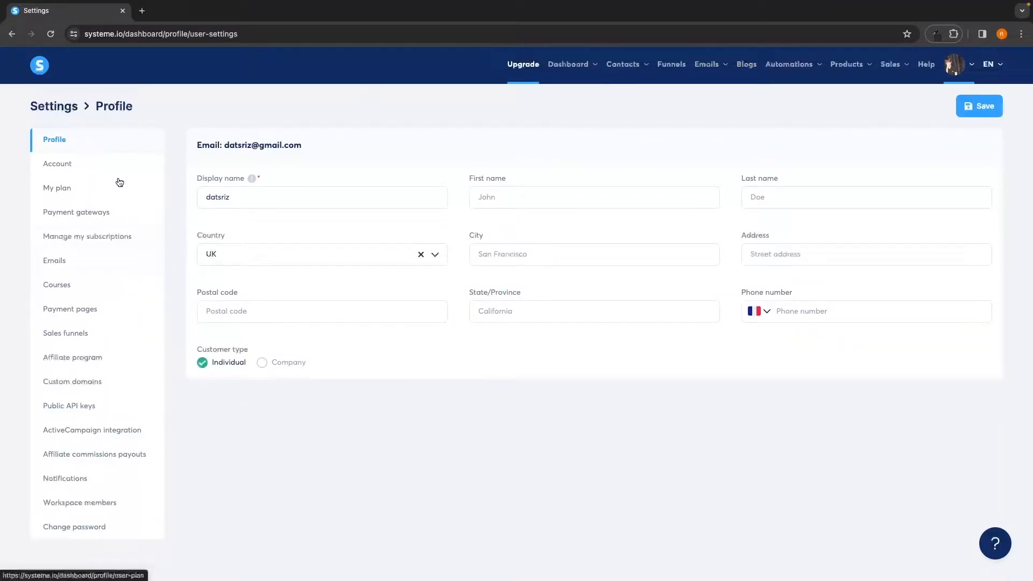
left_click(59, 383)
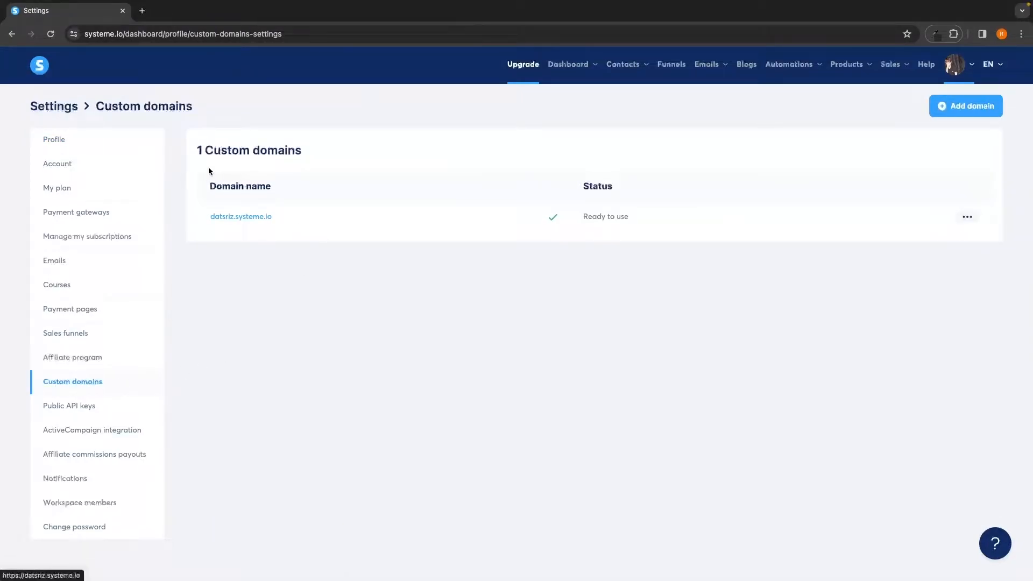
left_click_drag(192, 149, 316, 155)
left_click(215, 151)
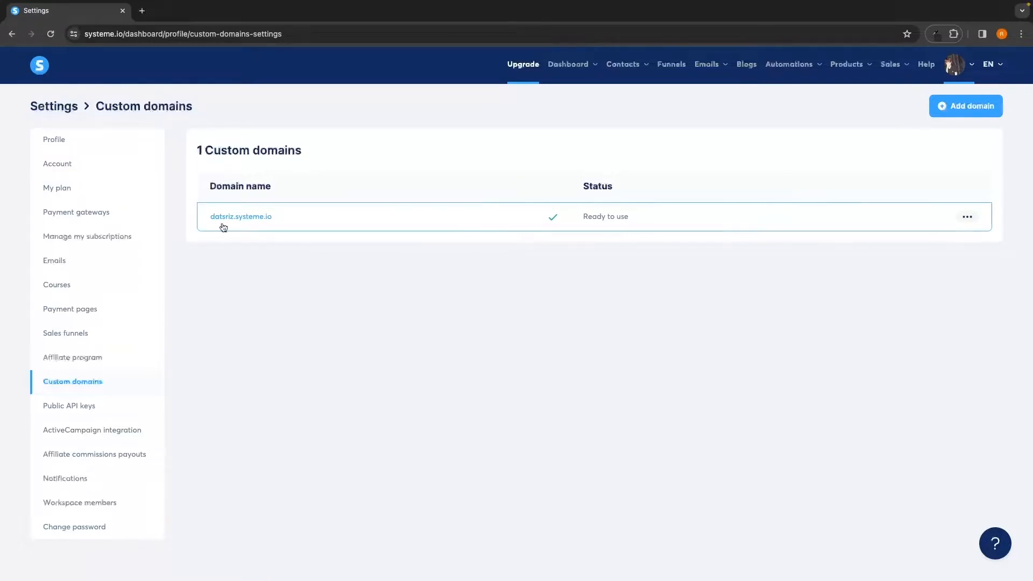
left_click(968, 107)
left_click(370, 313)
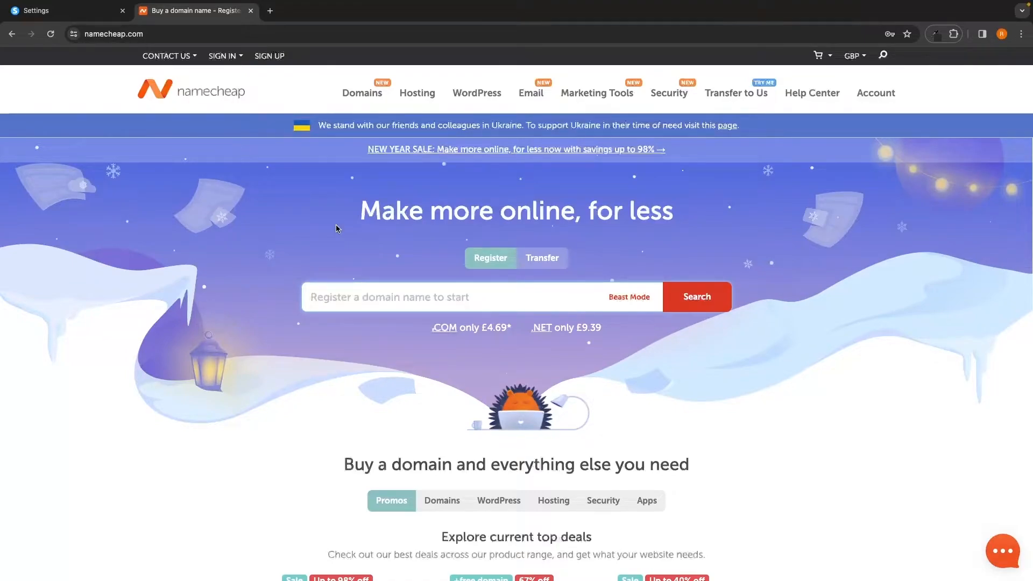
left_click(59, 20)
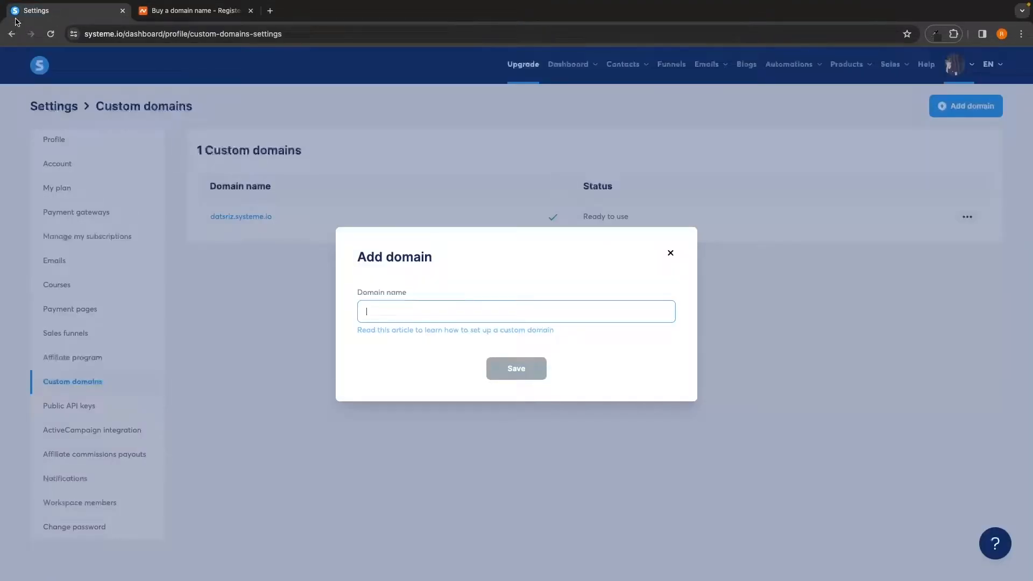
left_click(188, 12)
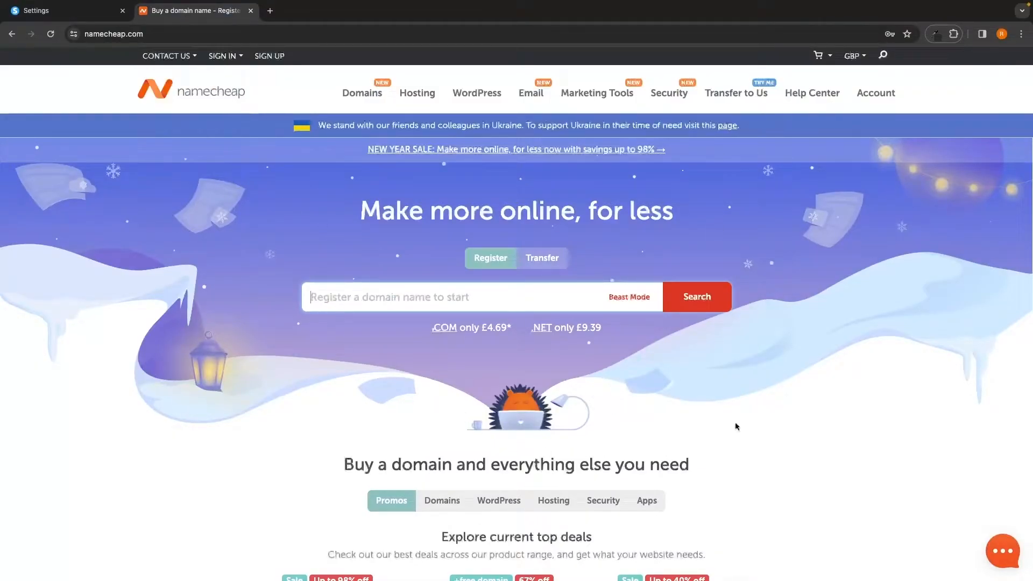
left_click(407, 291)
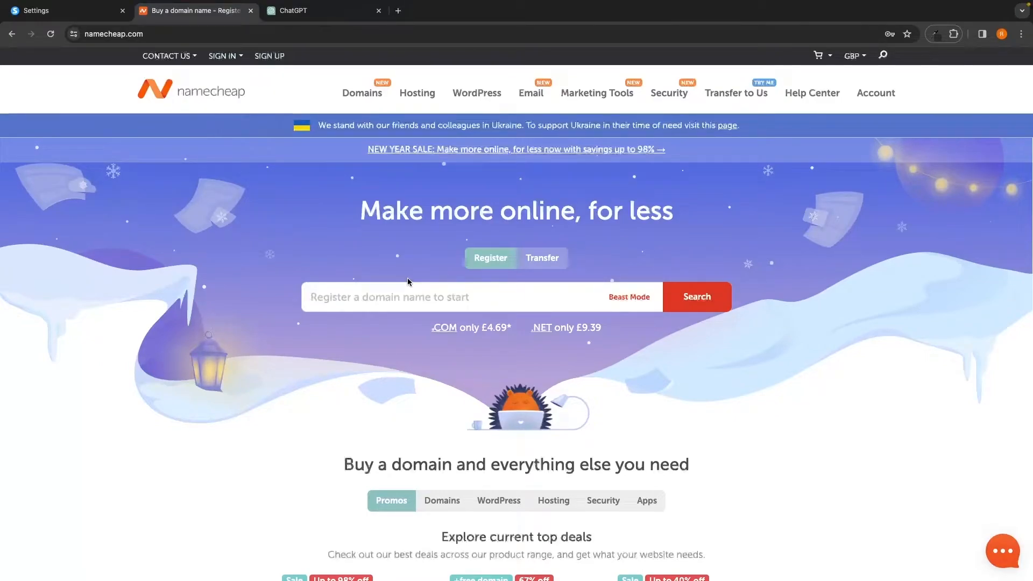
left_click(312, 10)
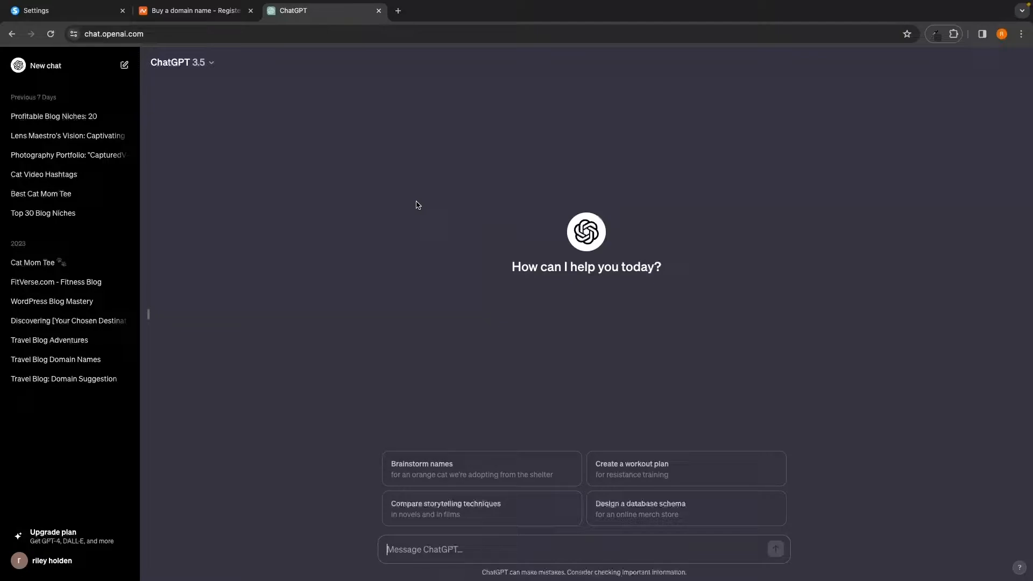
left_click(194, 11)
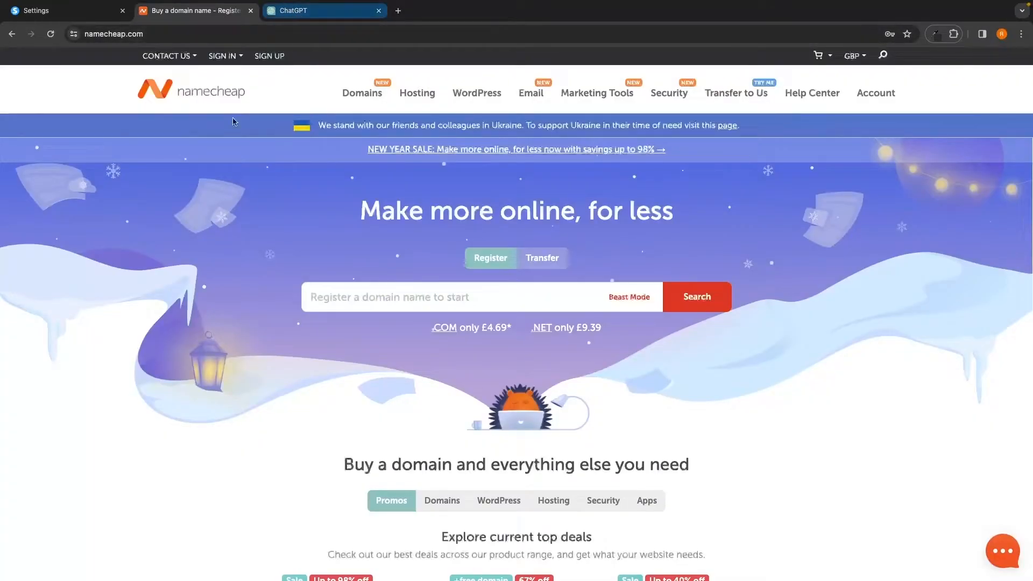
left_click(84, 14)
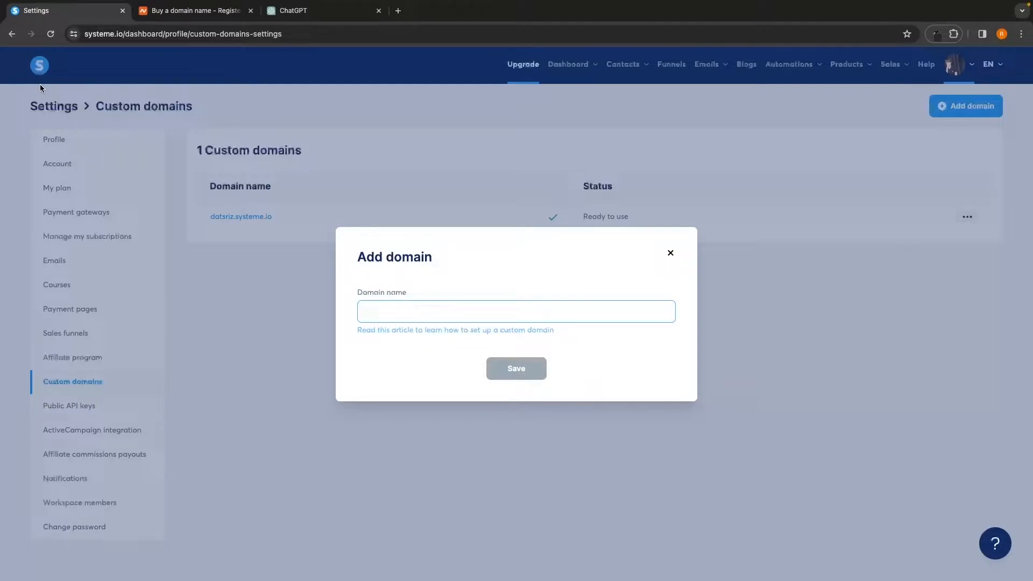
Switch to ChatGPT and send the prompt "Create me a domain name for my coffee blog".
left_click(319, 13)
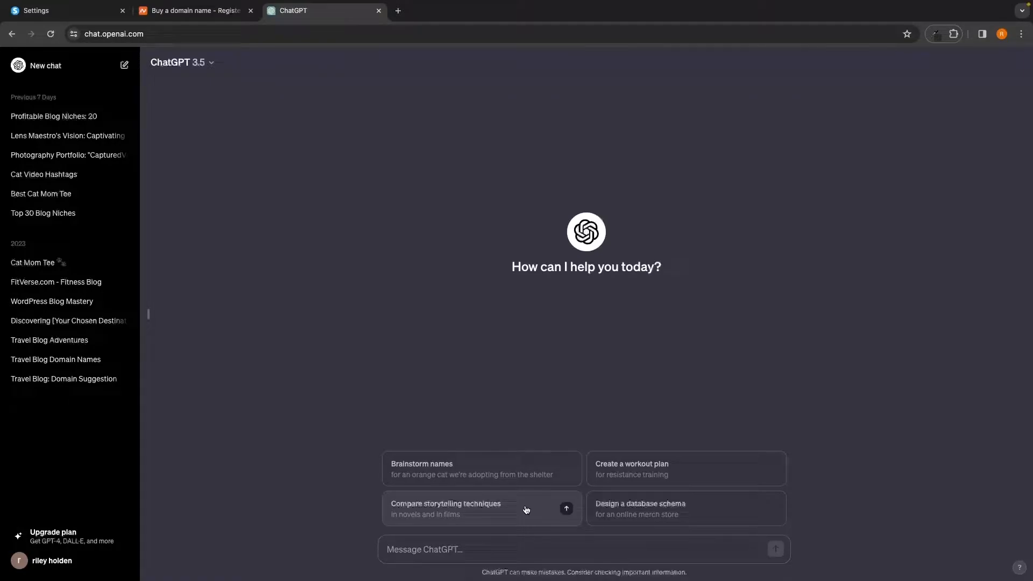
type("Create me a domain name for my coffee blog")
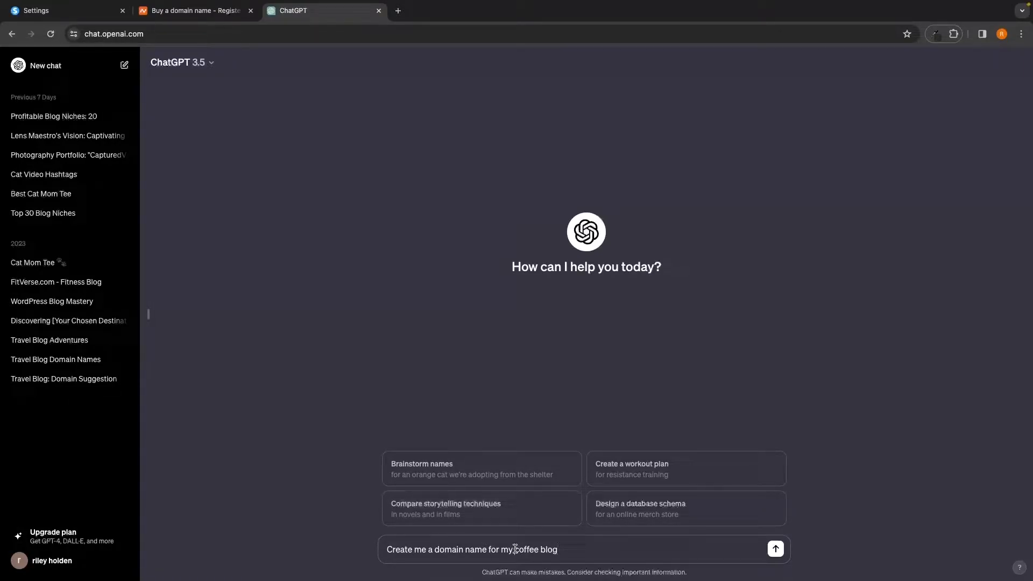
left_click_drag(514, 549, 539, 550)
left_click(550, 539)
left_click_drag(381, 550, 560, 549)
left_click(565, 551)
left_click(583, 548)
key("Return")
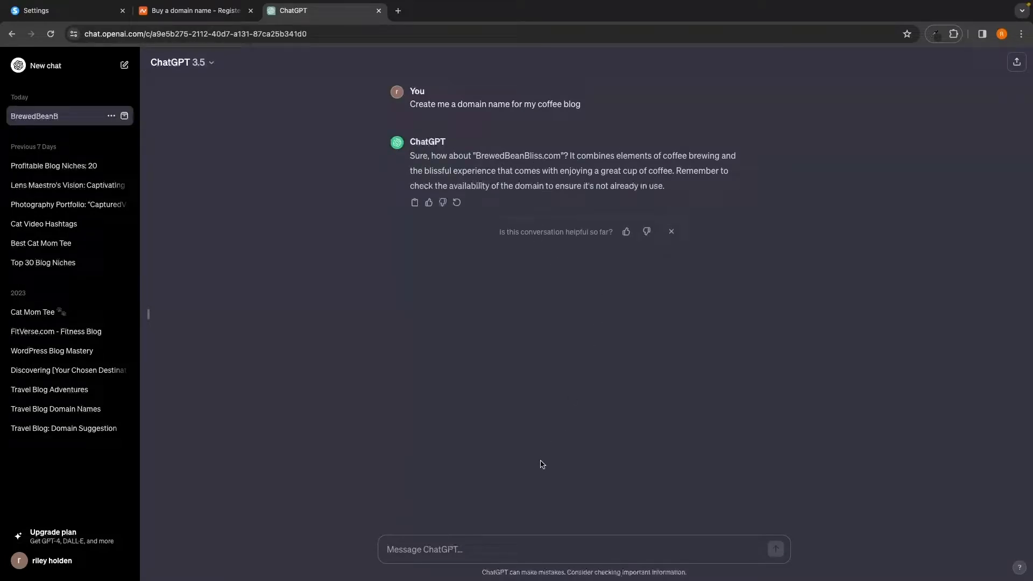
Ask for further domain suggestions with the prompt "give me 20 more".
type("give ")
type("me 20 m")
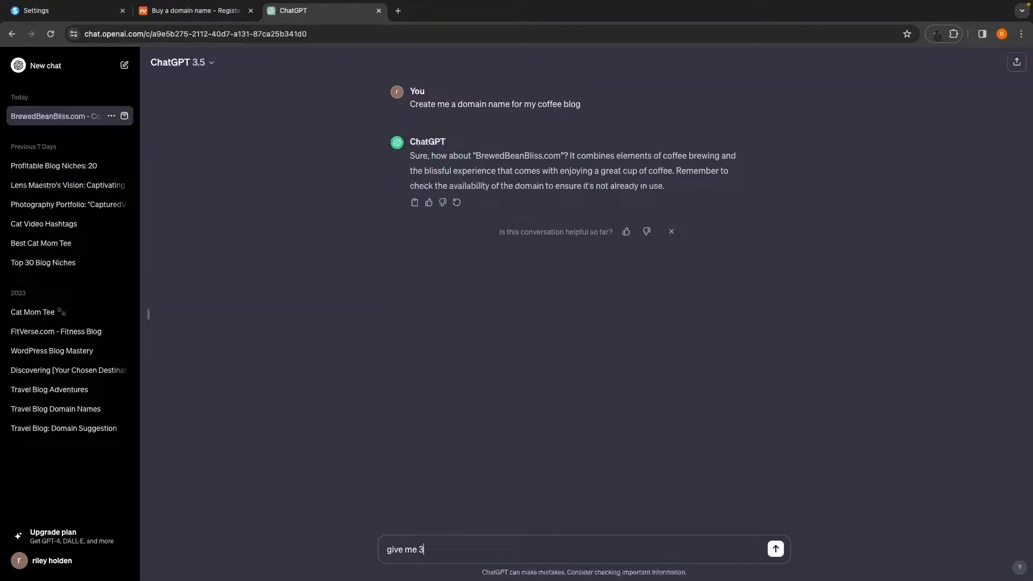
type("ore")
key("Return")
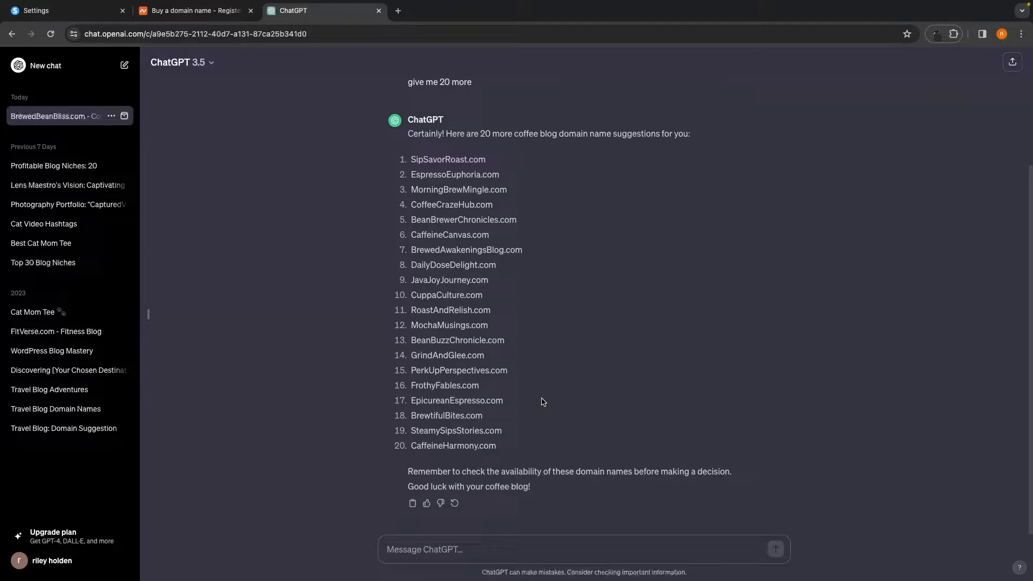
Copy the suggestion EspressoEuphoria.com and check its availability on Namecheap.
double_click(454, 174)
key("super+c")
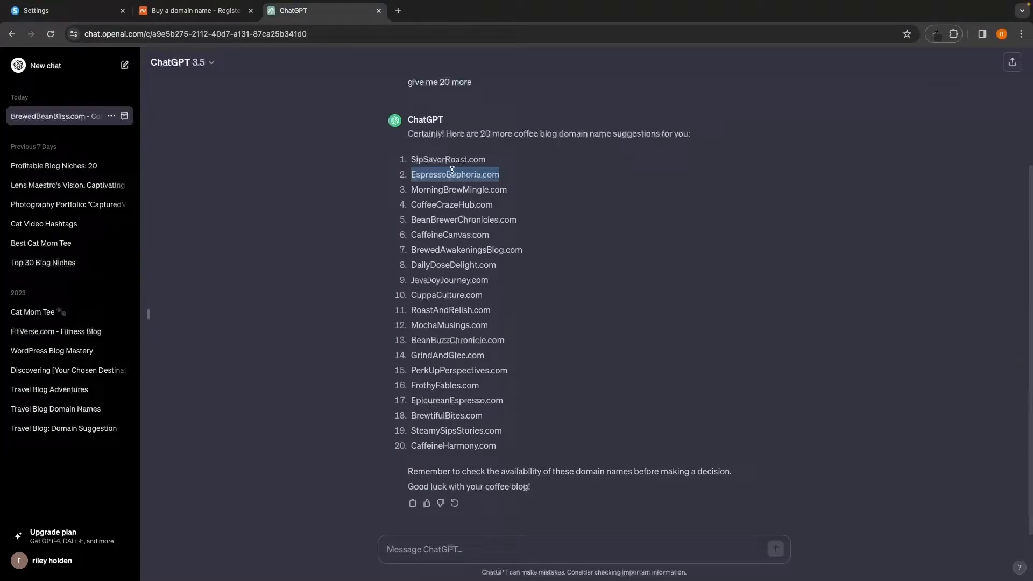
left_click(210, 12)
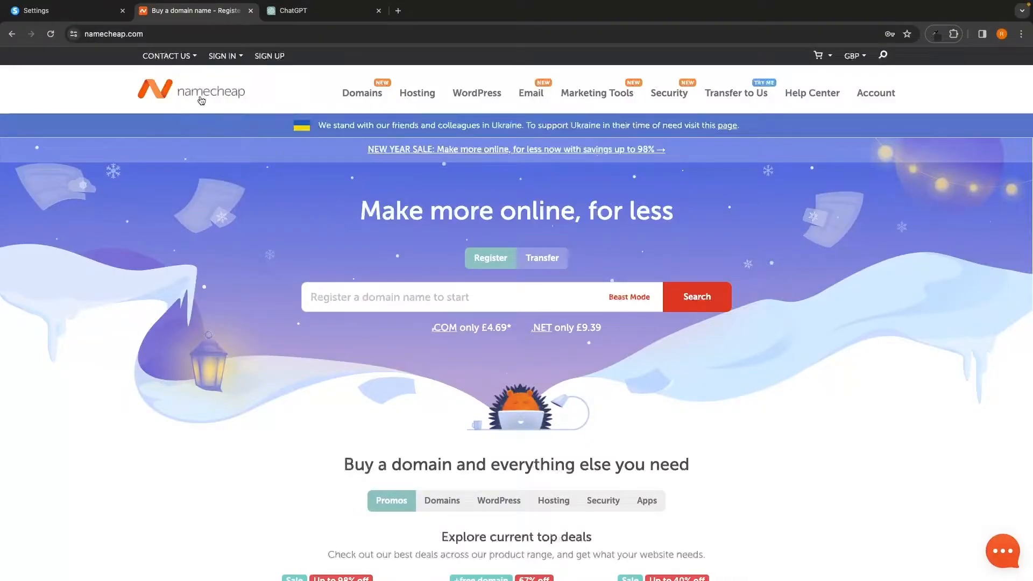
left_click(357, 293)
key("super+v")
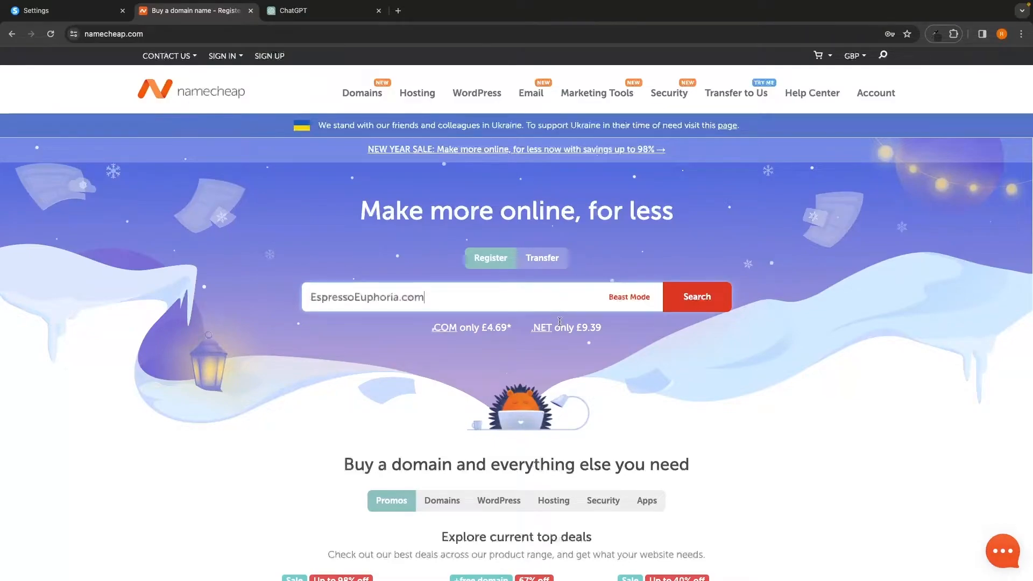
left_click(698, 299)
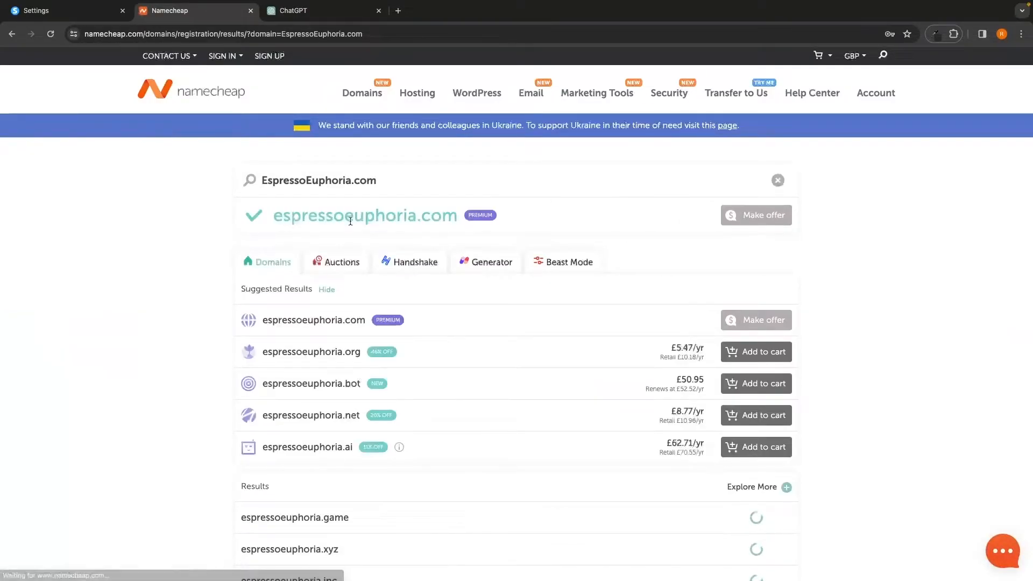
left_click_drag(269, 214, 537, 215)
left_click(536, 216)
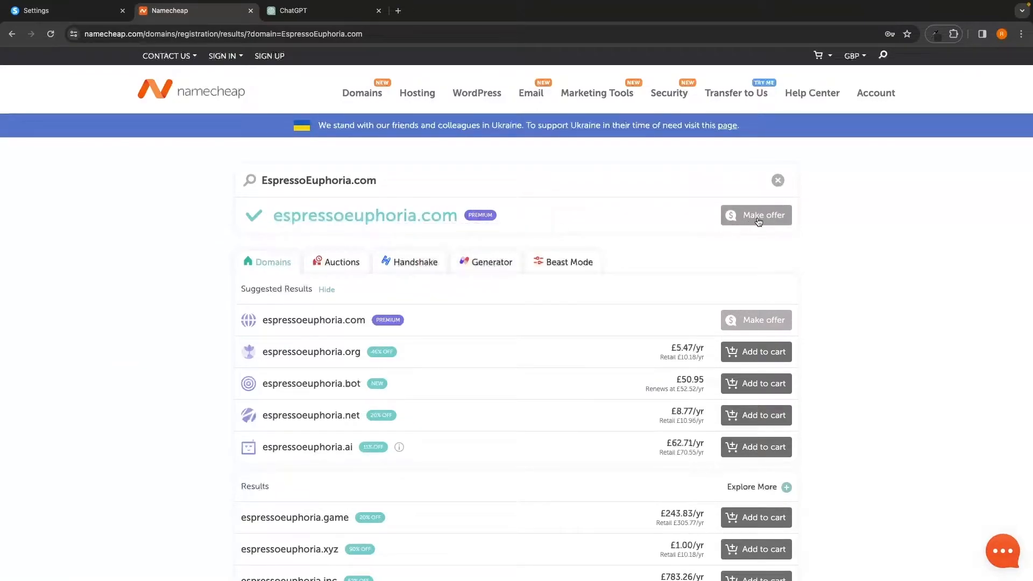
Take the suggestion CaffeineCanvas.com from ChatGPT, search for it on Namecheap and add the .com domain to the cart.
left_click(339, 12)
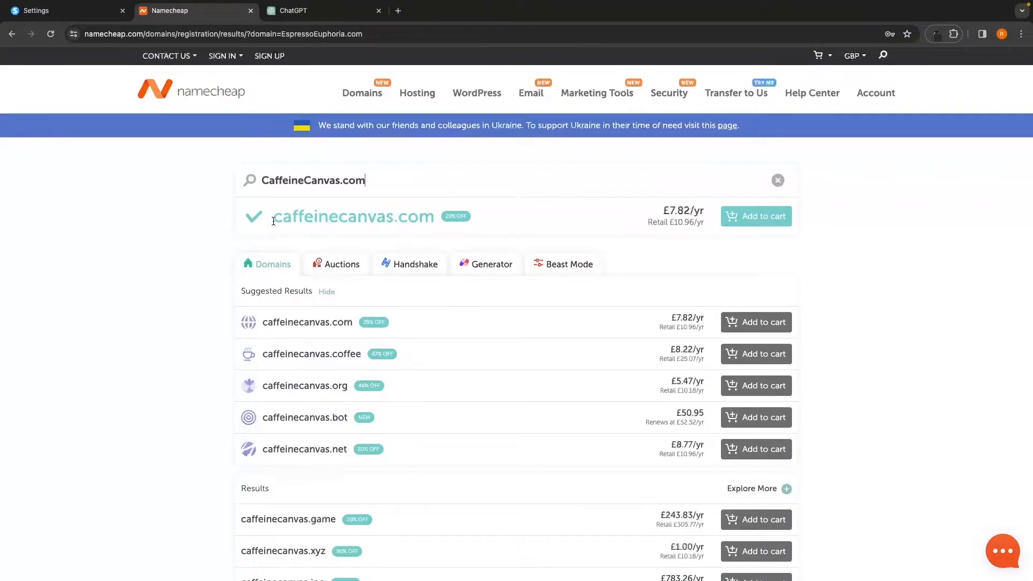
left_click_drag(273, 216, 436, 217)
left_click(377, 216)
left_click_drag(662, 212, 709, 211)
left_click(691, 210)
left_click(752, 216)
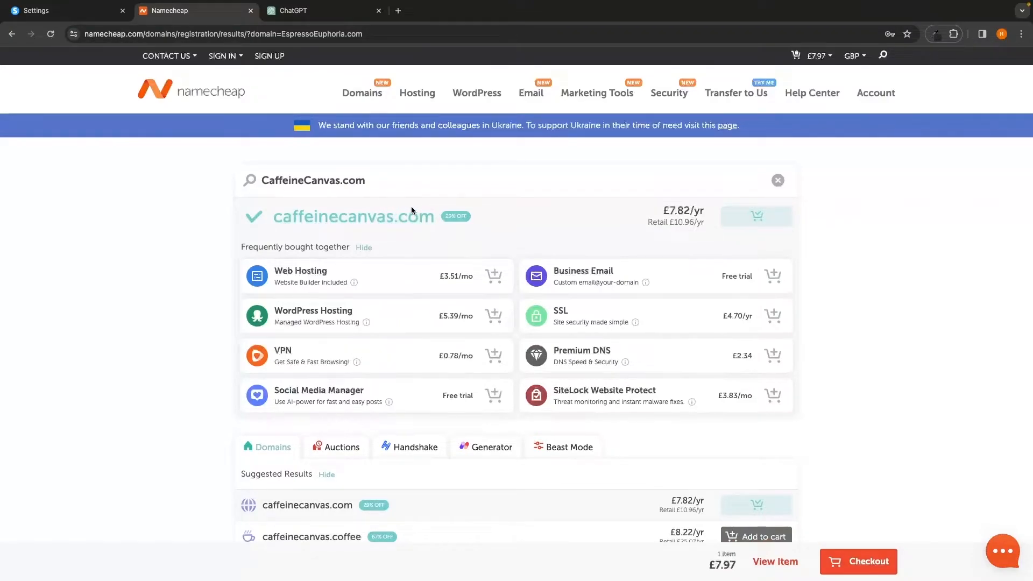
Look over the alternative extensions offered for caffeinecanvas, such as .coffee and .bot.
scroll(432, 214, "down", 5)
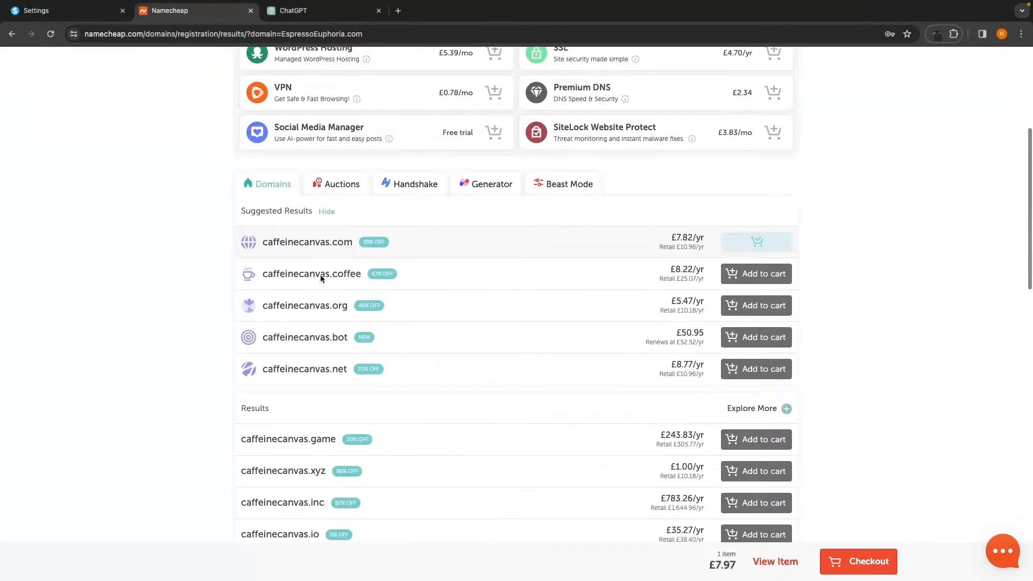
left_click_drag(332, 275, 372, 274)
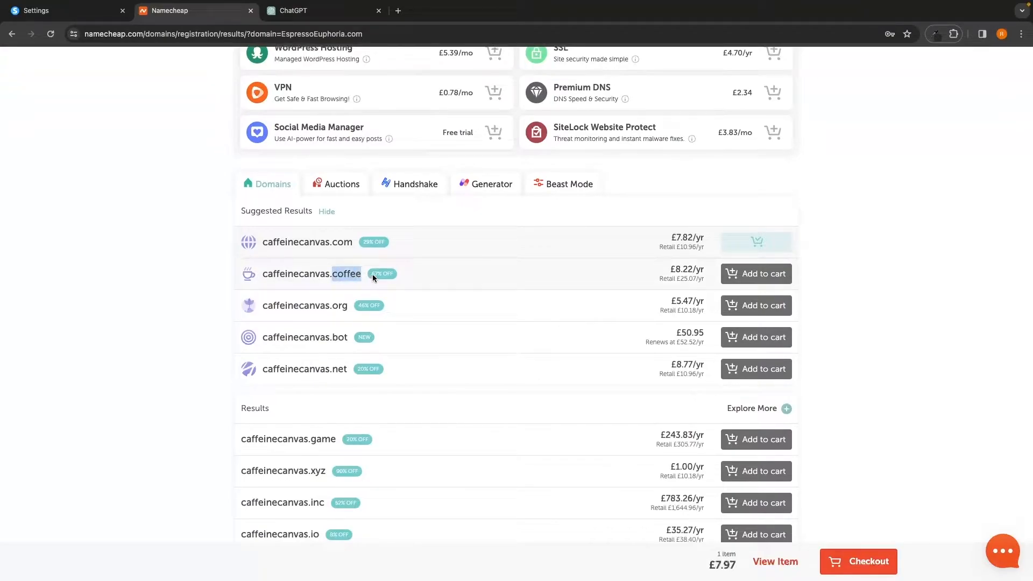
left_click(325, 308)
left_click_drag(333, 341, 346, 341)
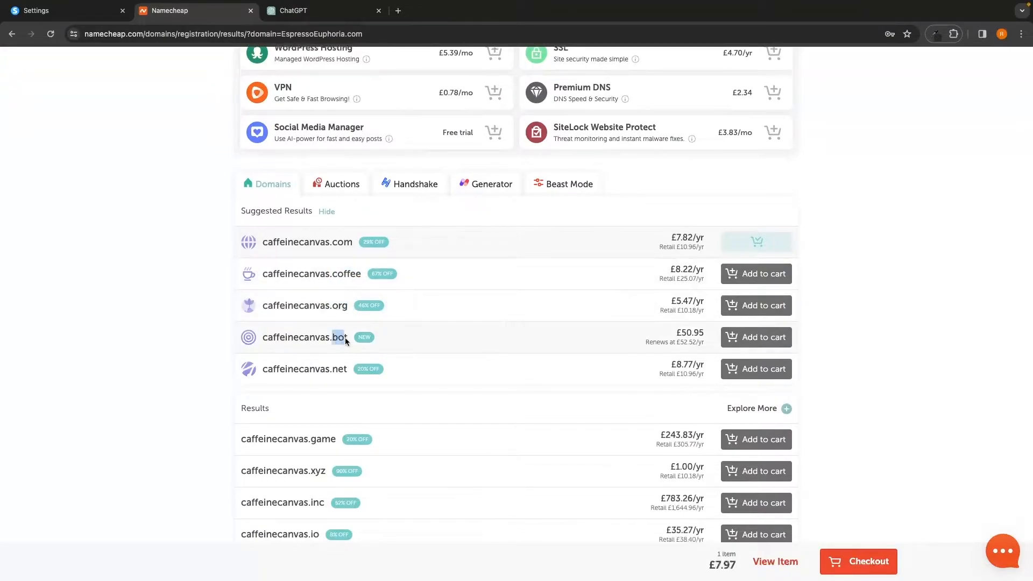
left_click(435, 338)
scroll(476, 324, "up", 5)
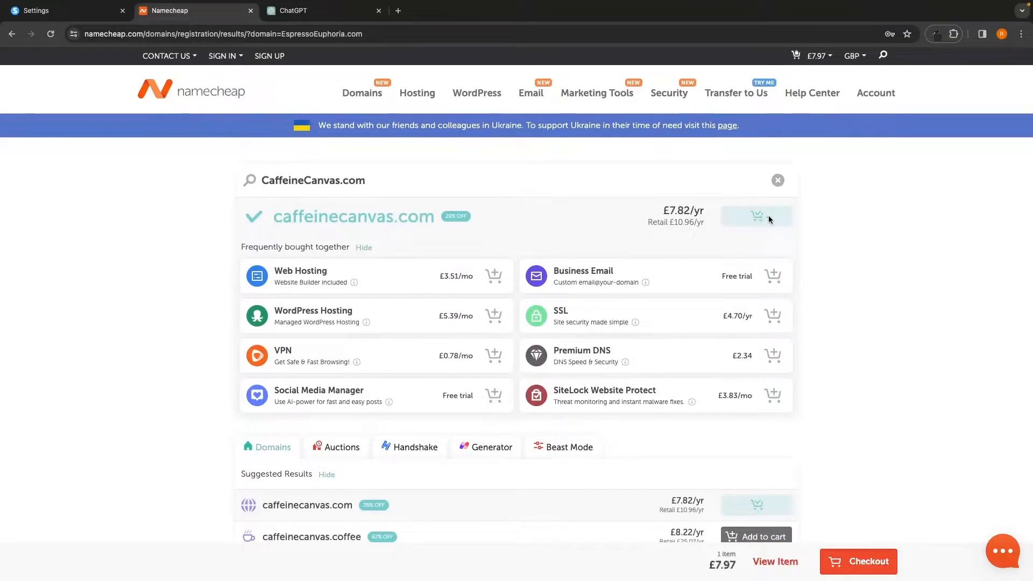
Proceed to checkout and review the registration periods and domain privacy option for caffeinecanvas.com.
left_click(856, 563)
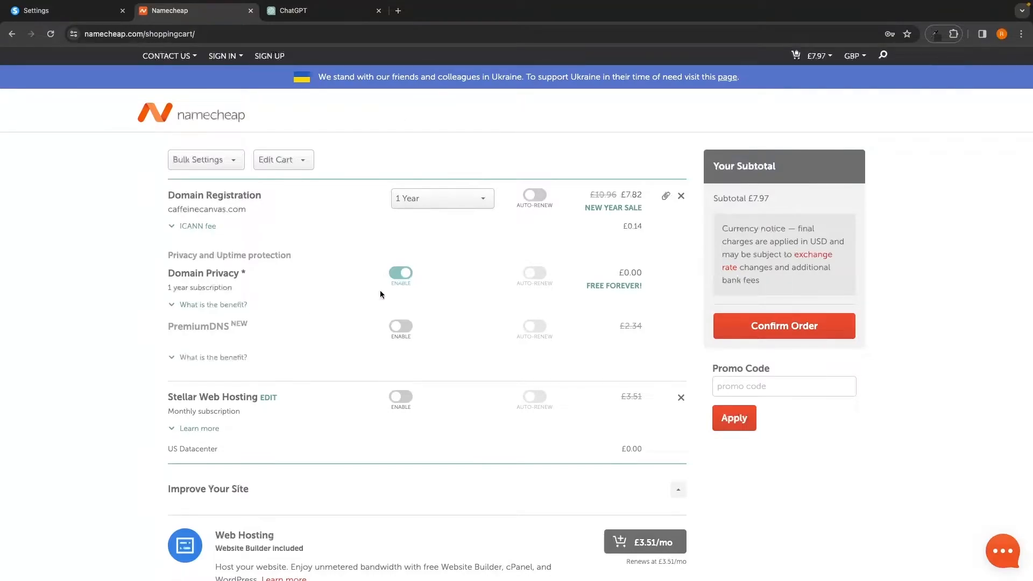
left_click(428, 198)
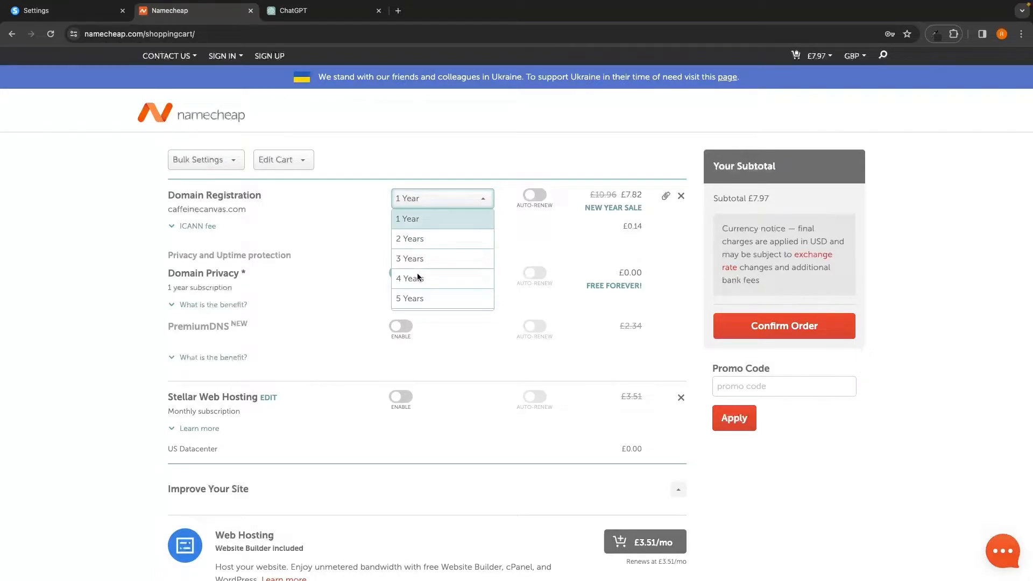
left_click(454, 175)
left_click_drag(169, 275, 253, 273)
left_click(253, 275)
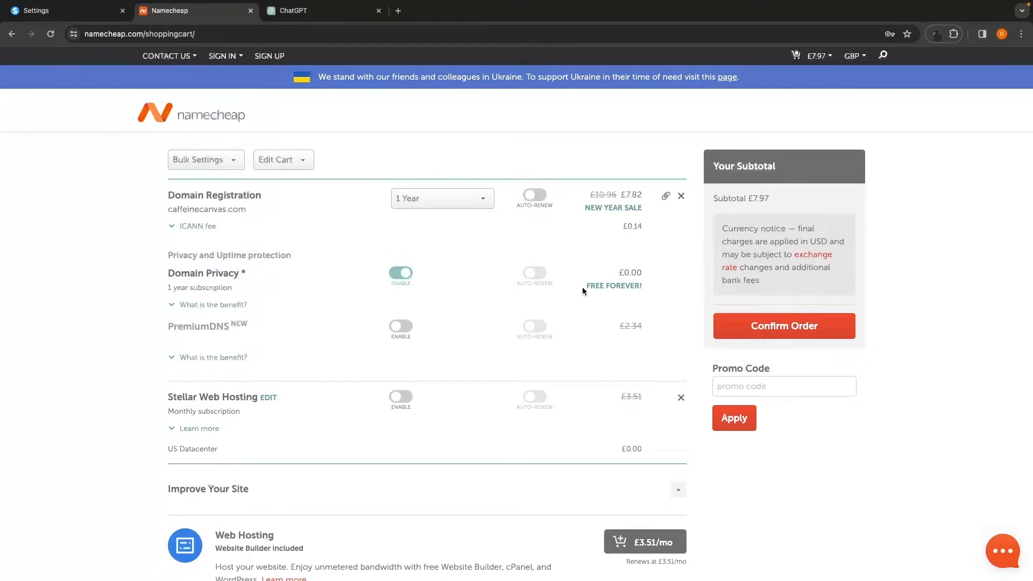
left_click_drag(582, 289, 644, 286)
left_click(648, 286)
scroll(427, 279, "down", 1)
scroll(427, 279, "up", 1)
Add the SSL certificate from the suggested site extras to the cart.
scroll(477, 312, "down", 4)
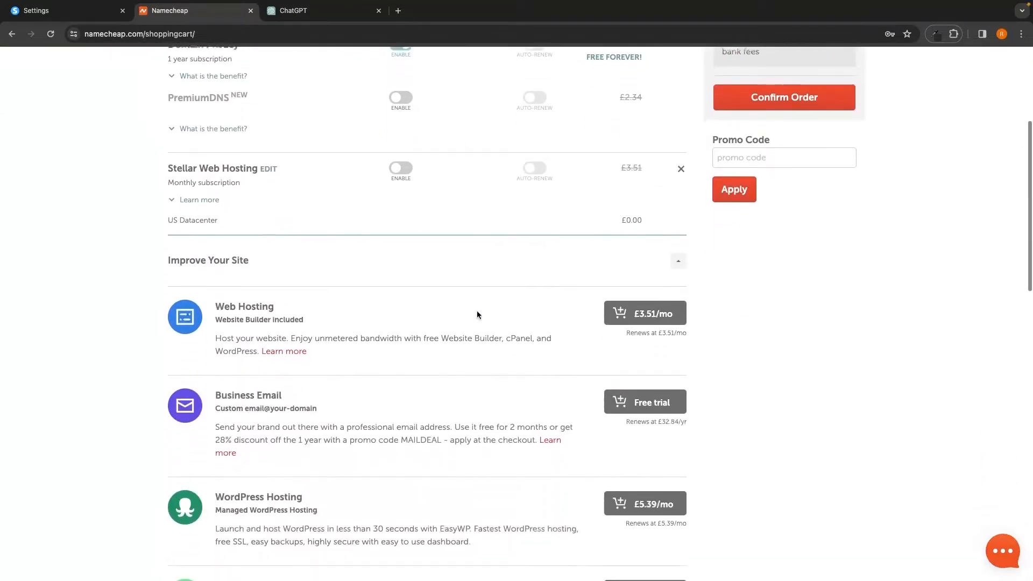
scroll(476, 314, "down", 5)
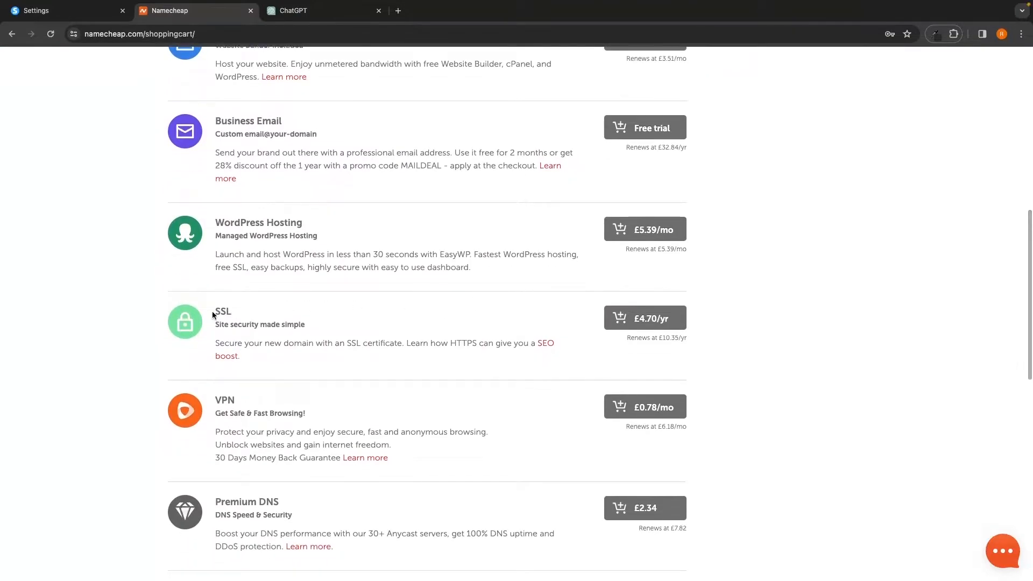
left_click_drag(213, 312, 237, 312)
left_click(238, 312)
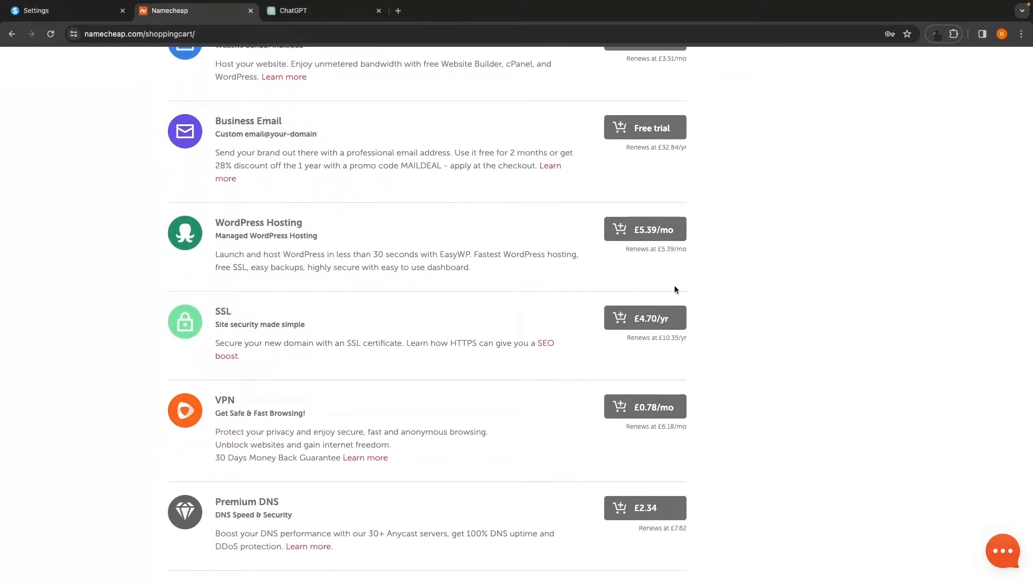
left_click(627, 324)
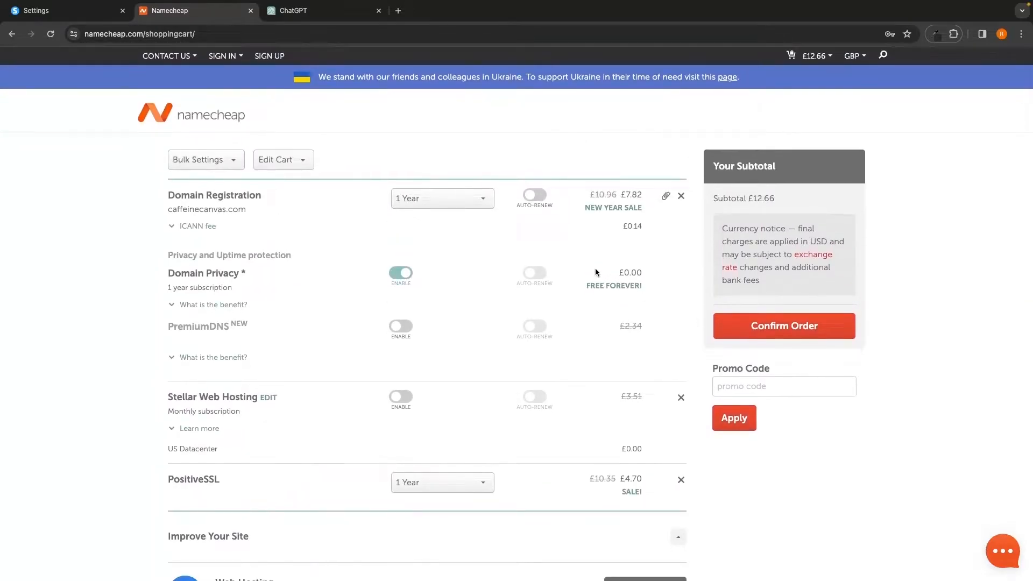
Inspect the browser's site security information and the PositiveSSL item in the cart.
left_click(74, 34)
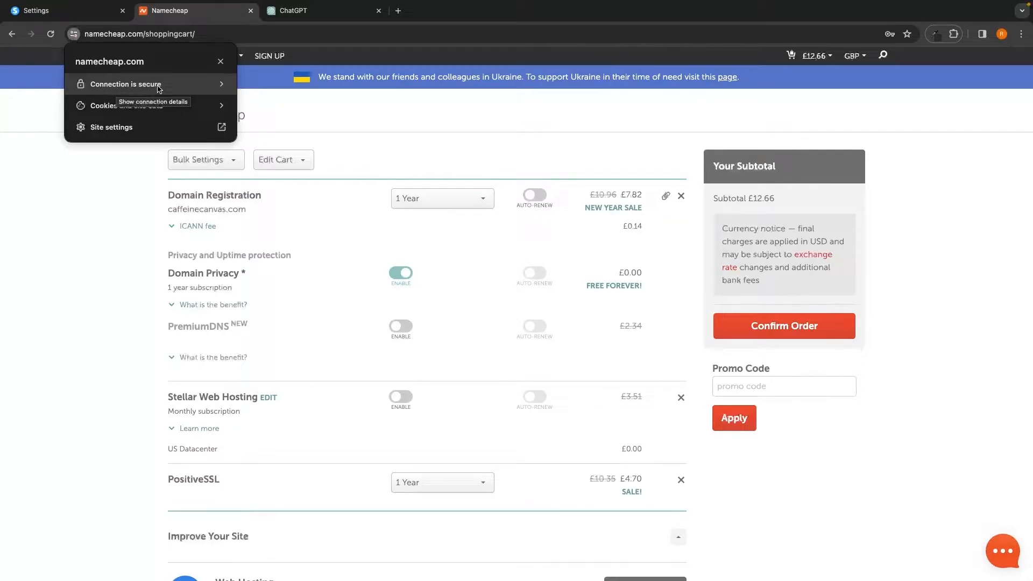
left_click_drag(162, 477, 218, 478)
left_click(235, 479)
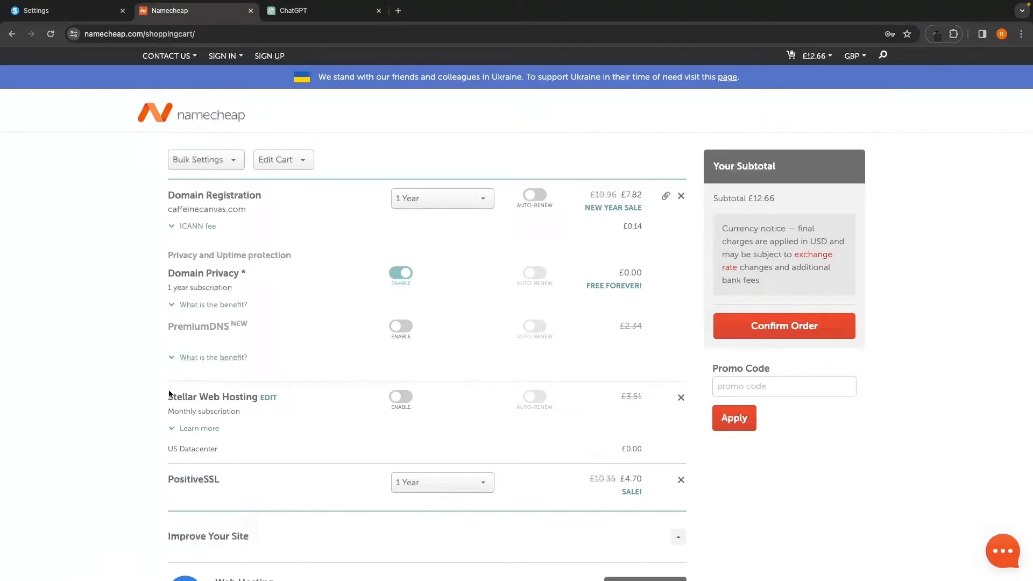
Remove the Stellar Web Hosting monthly subscription from the cart.
left_click_drag(167, 396, 278, 397)
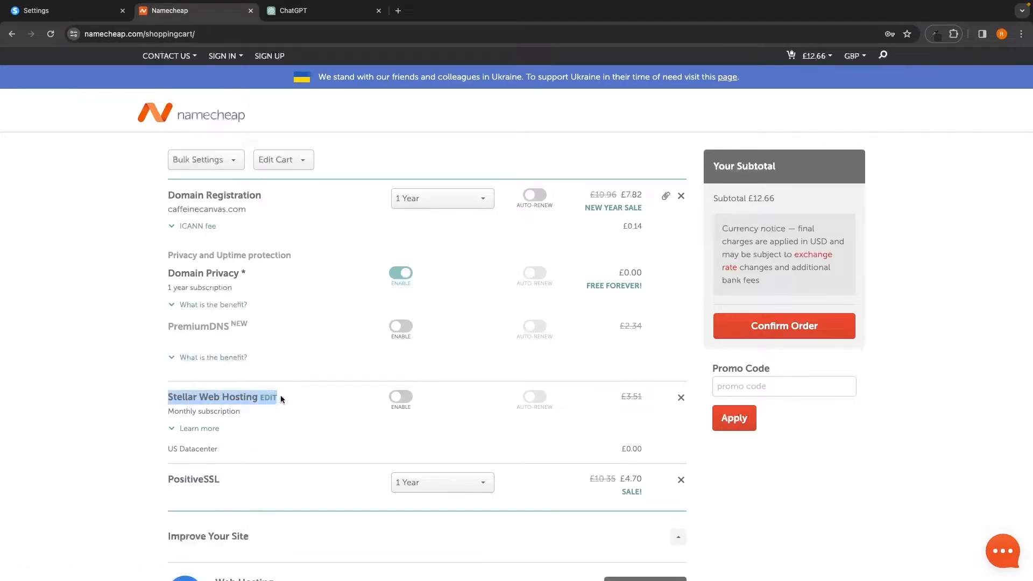
left_click(183, 396)
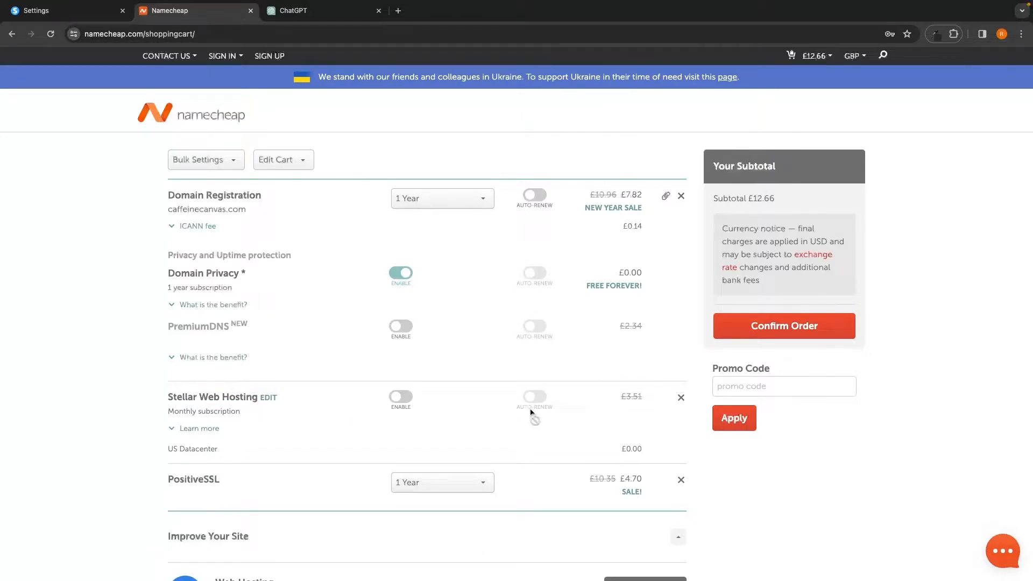
left_click(681, 400)
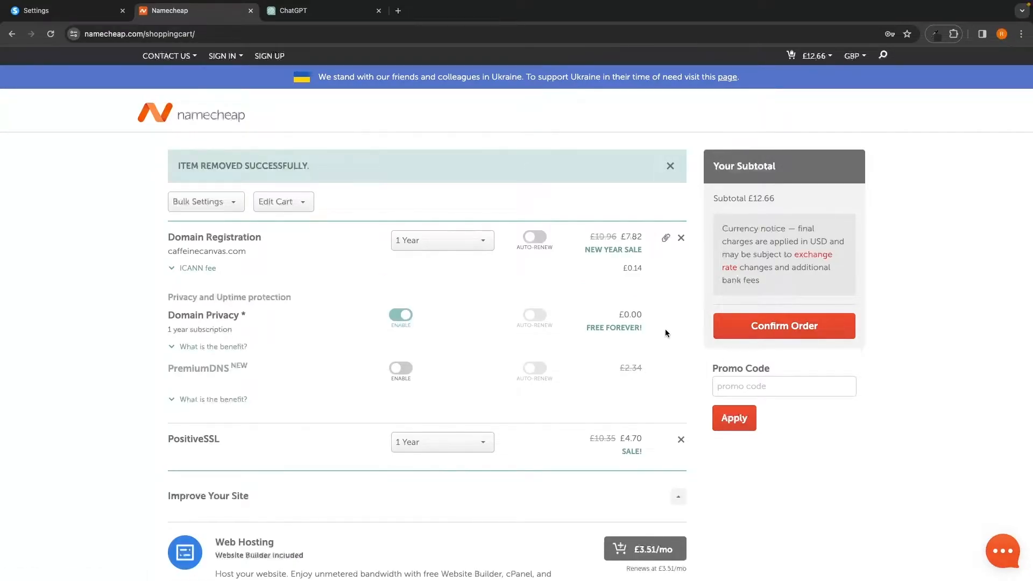
Check the cart subtotal and confirm the order.
left_click_drag(712, 198, 788, 202)
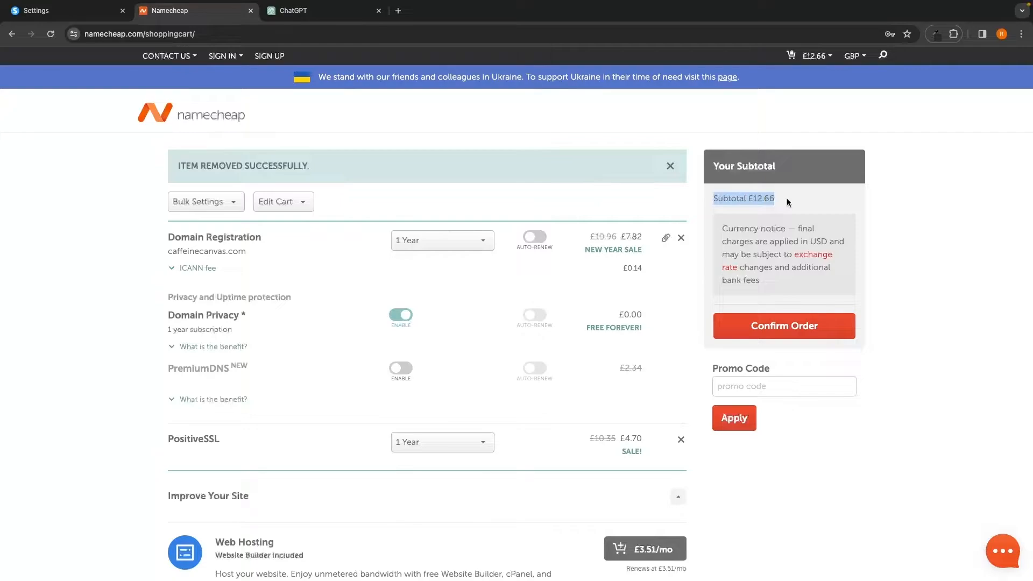
left_click(788, 202)
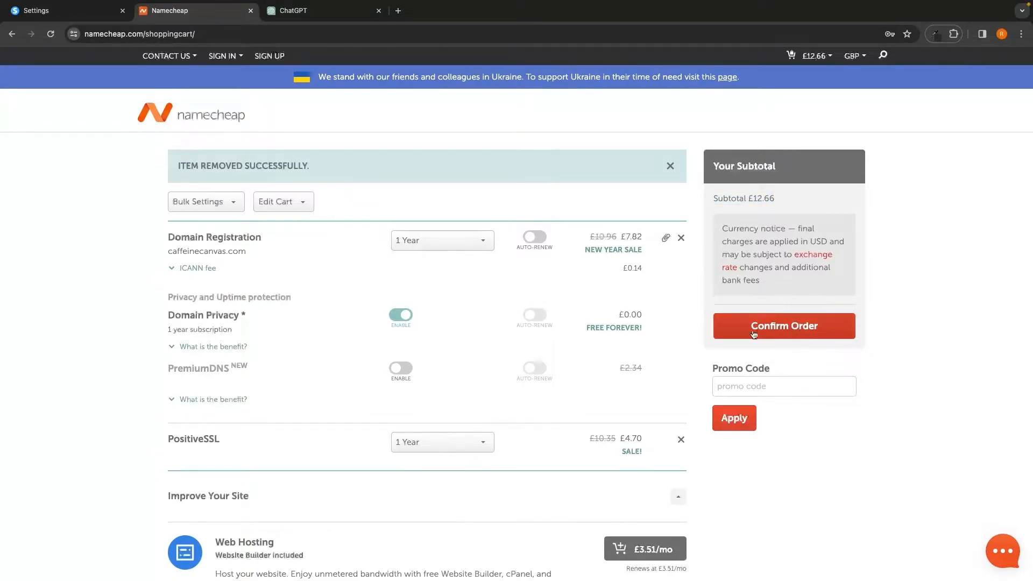
left_click(787, 330)
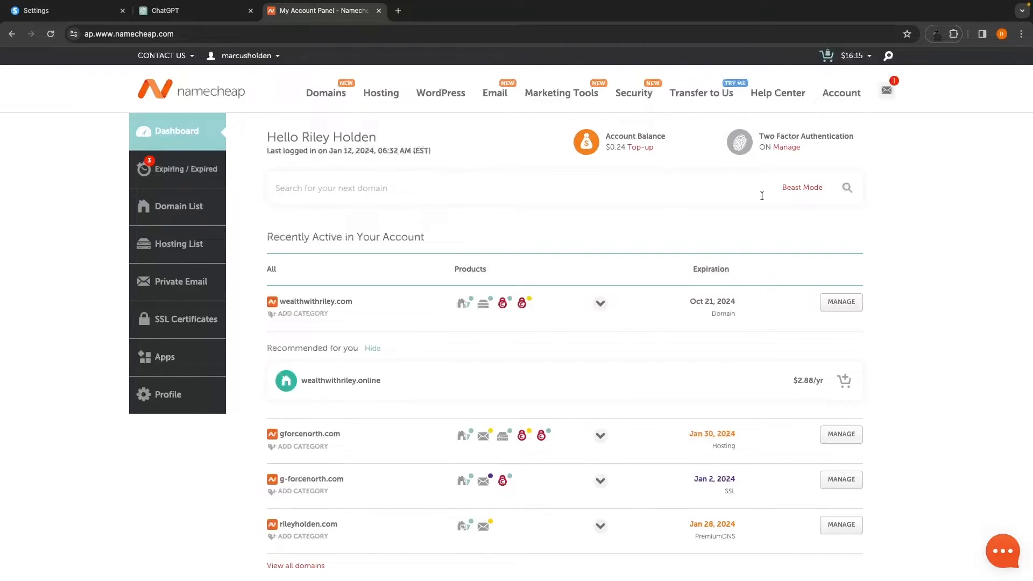
Copy the domain name g-forcenorth.com from the recently active products on the account dashboard.
mouse_move(850, 94)
scroll(895, 225, "down", 2)
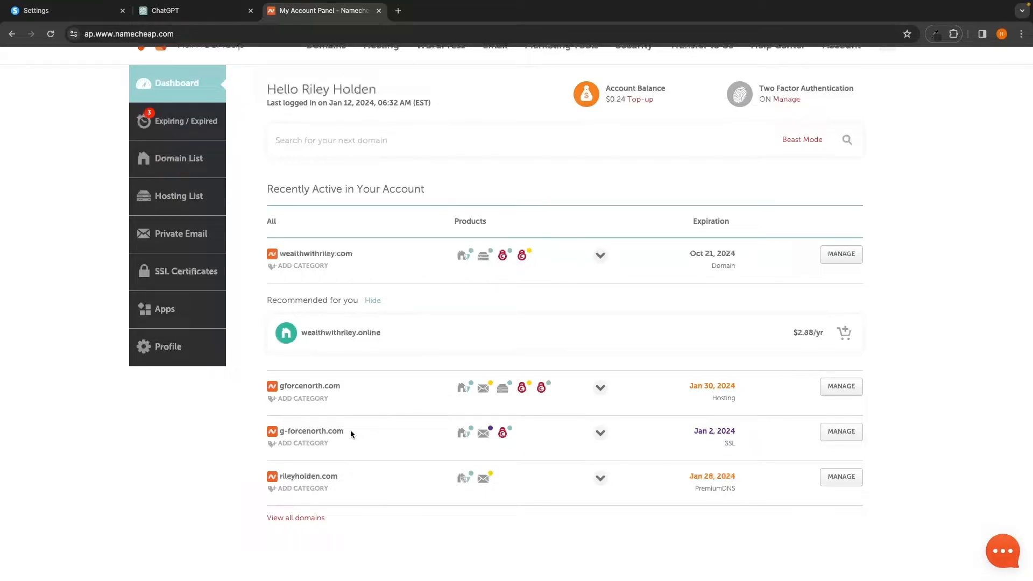
left_click_drag(347, 431, 280, 431)
key("super+c")
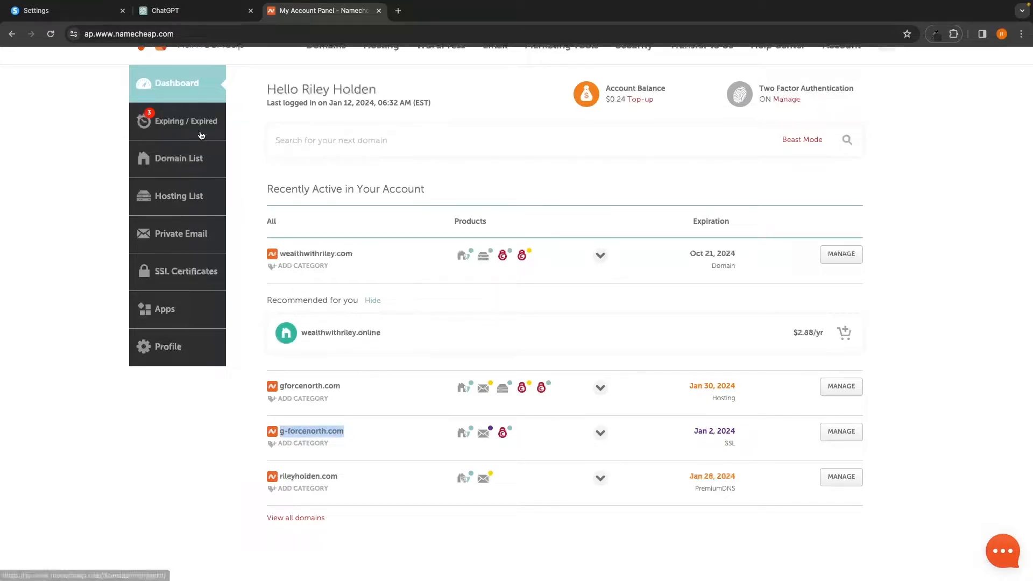
left_click(93, 16)
key("super+v")
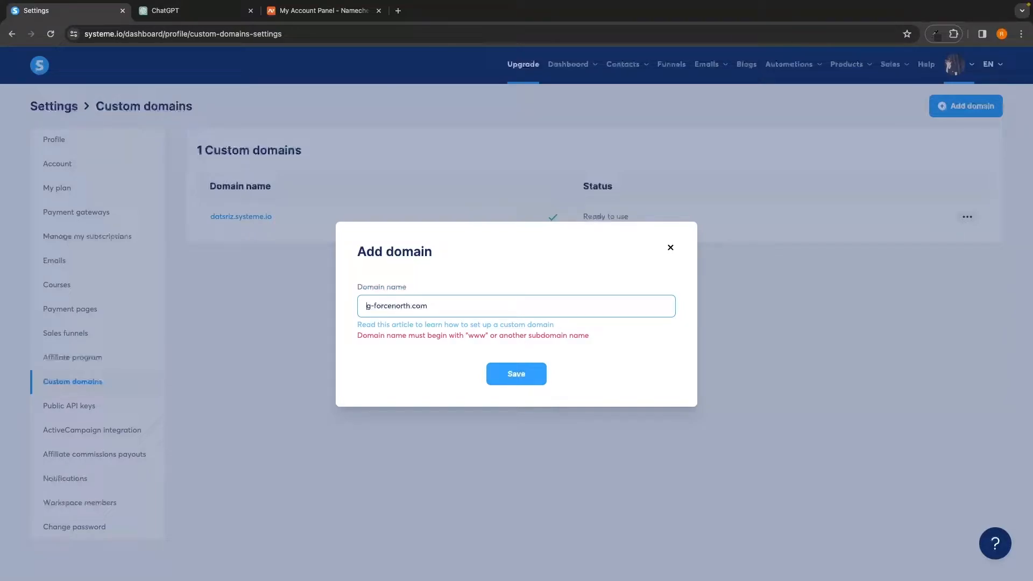
type("www.")
left_click(519, 376)
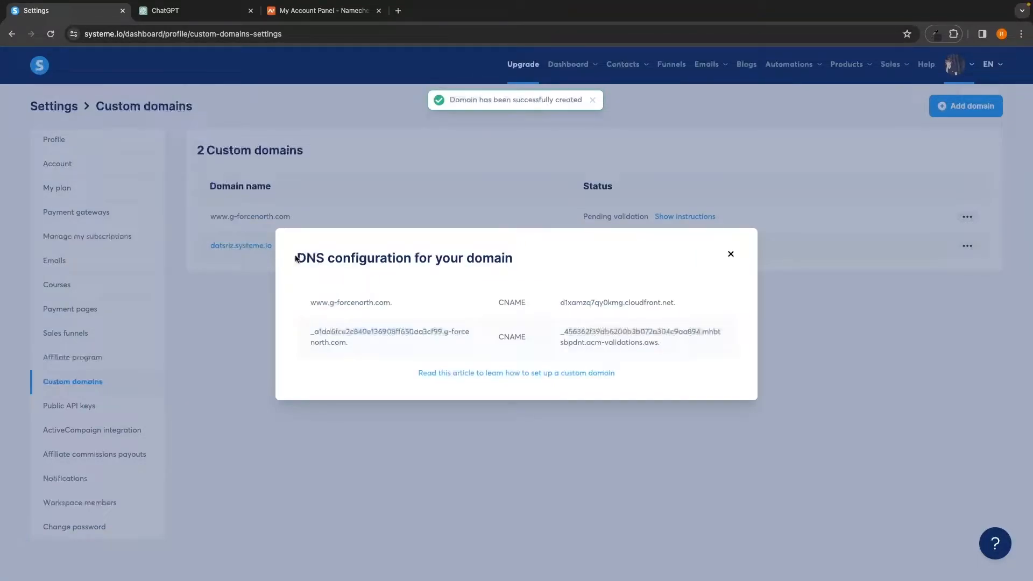
left_click_drag(299, 257, 523, 257)
left_click(524, 258)
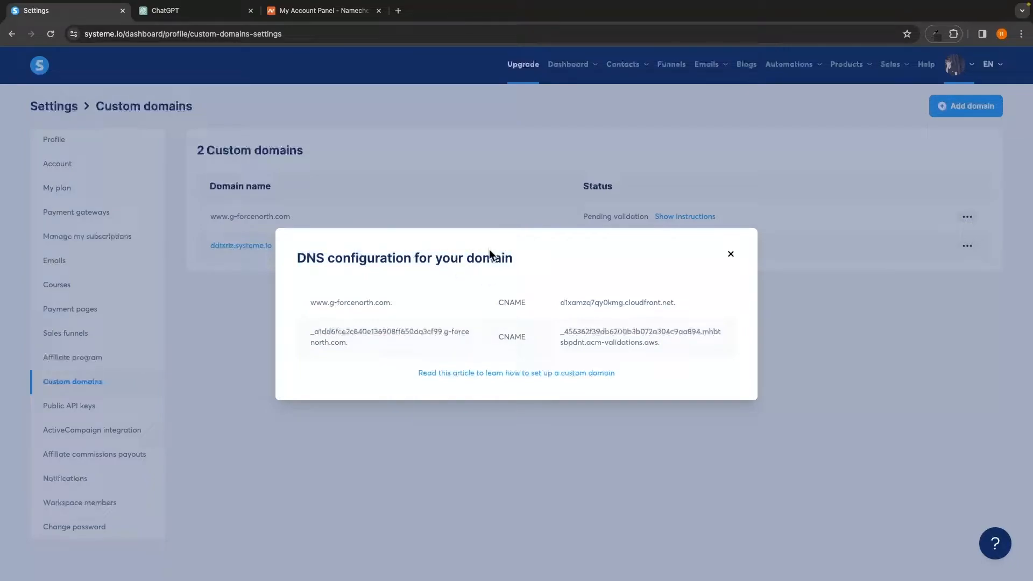
Return to Namecheap and open the advanced DNS settings of g-forcenorth.com.
left_click(325, 16)
left_click(280, 421)
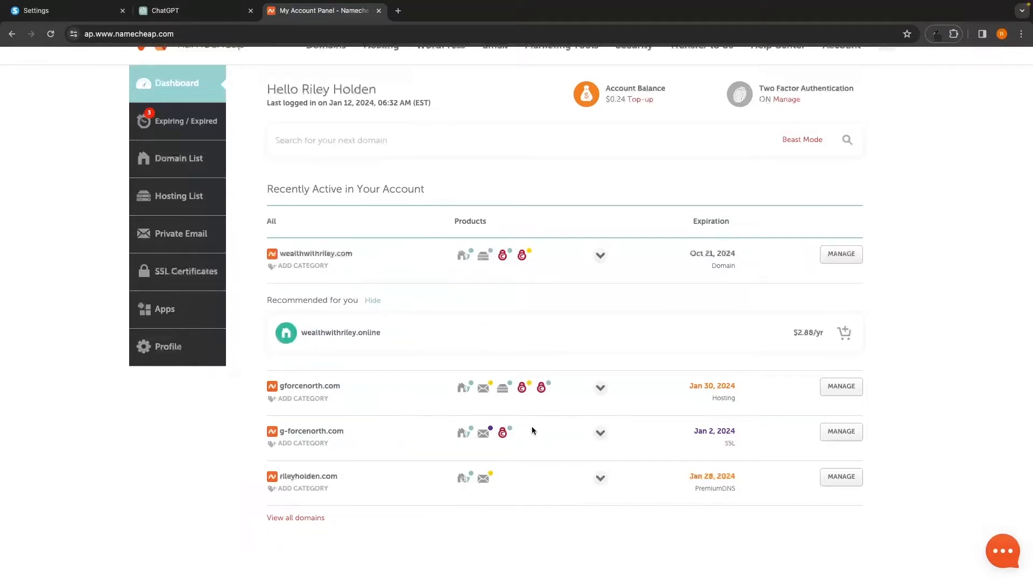
left_click(840, 434)
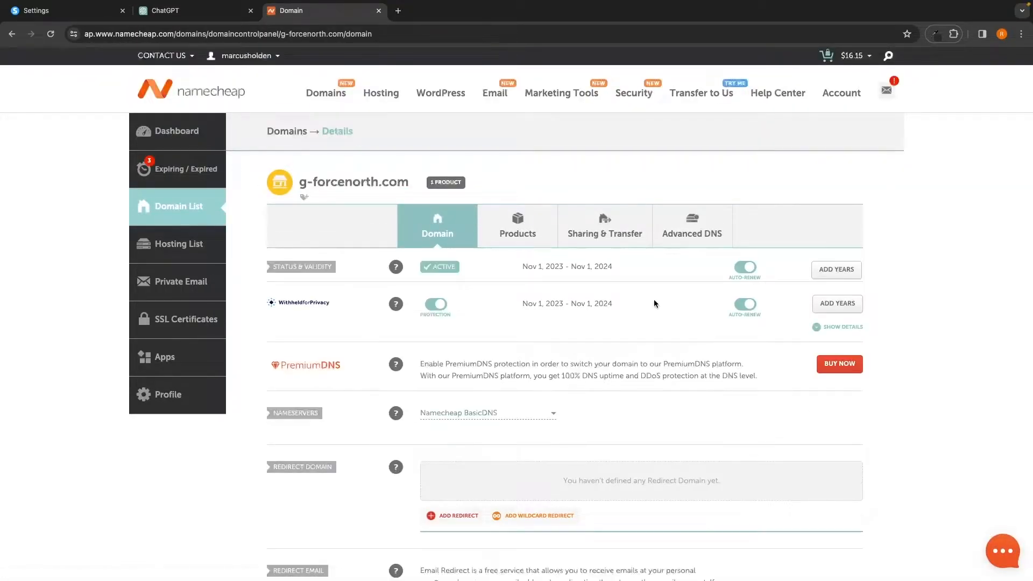
scroll(654, 299, "down", 2)
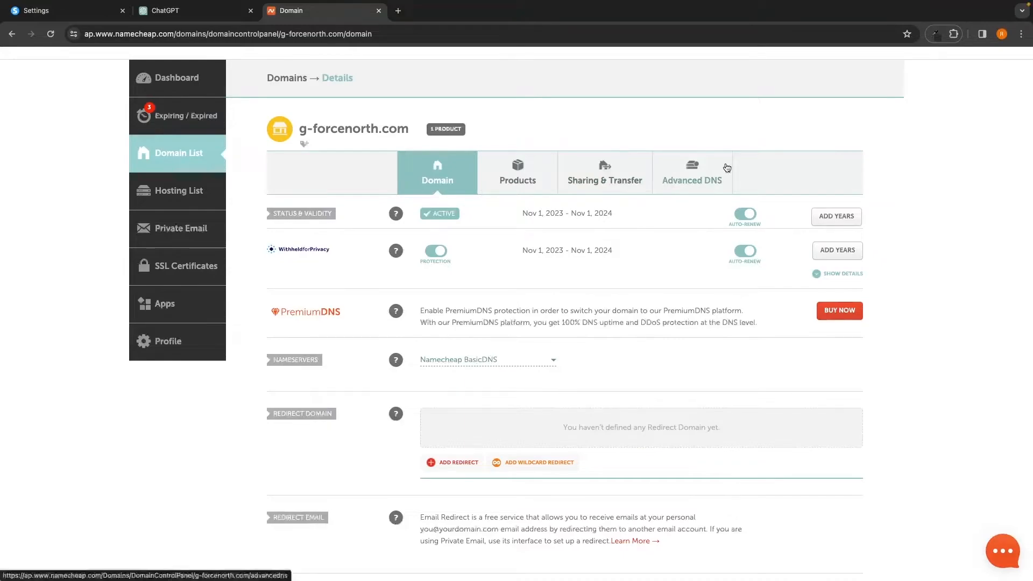
left_click(698, 174)
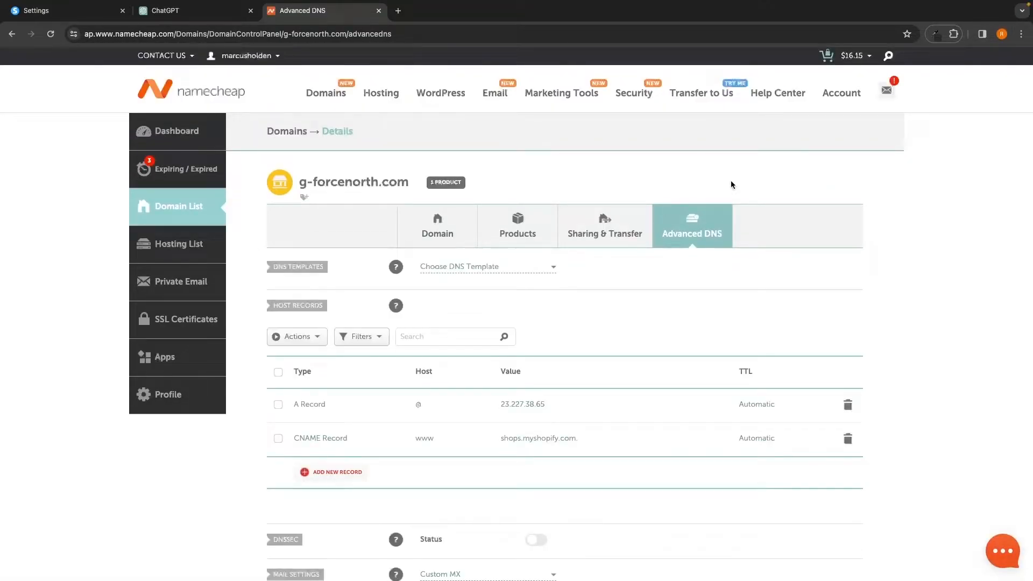
Delete the existing A record and the www CNAME record from the domain's host records.
scroll(753, 193, "down", 3)
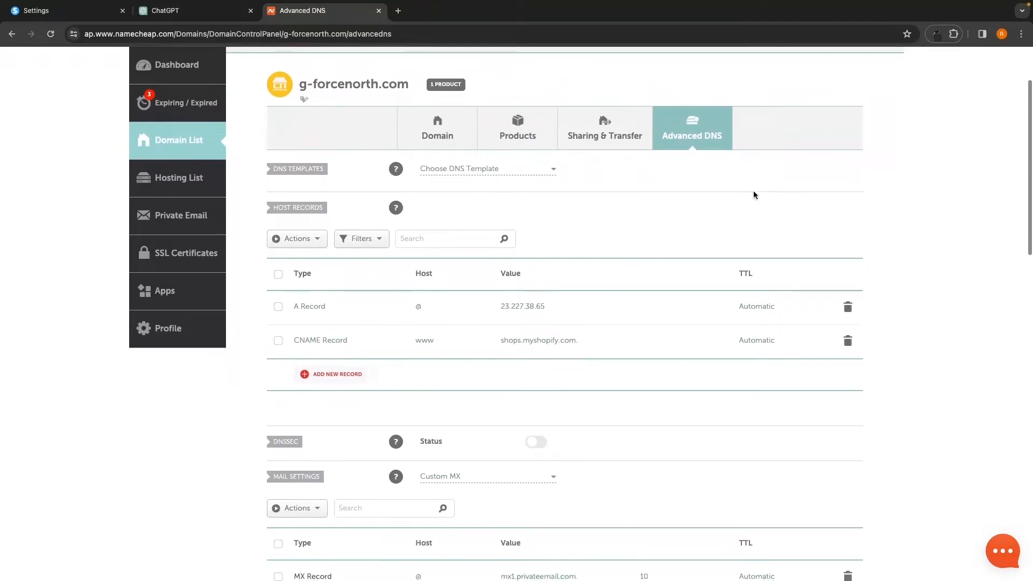
scroll(611, 192, "down", 2)
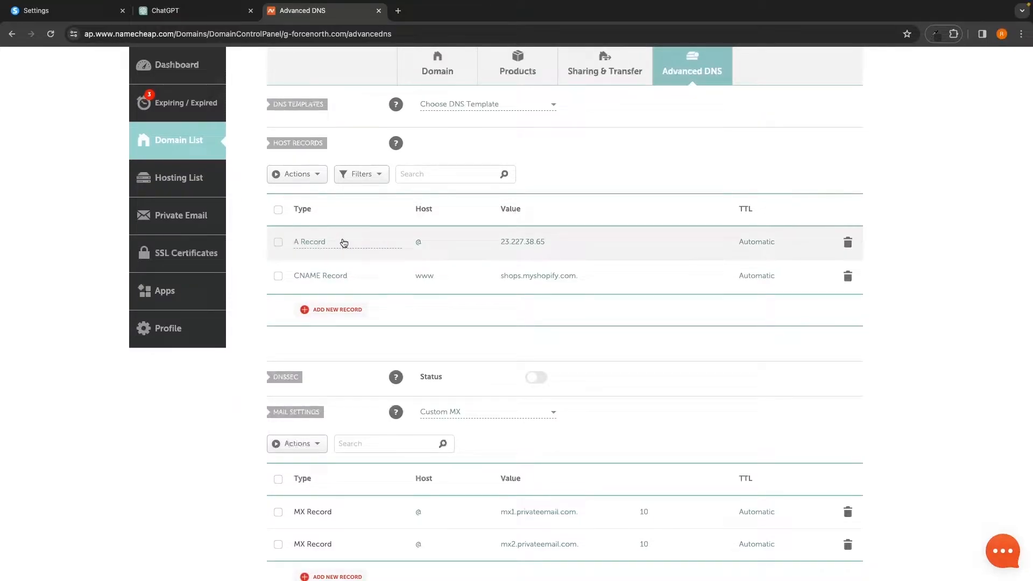
left_click(848, 243)
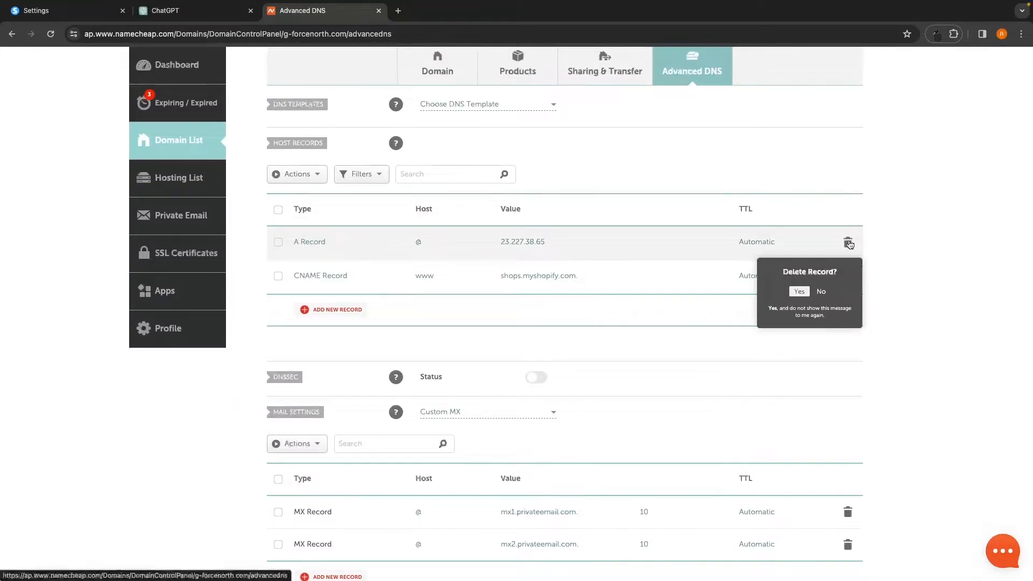
left_click(800, 289)
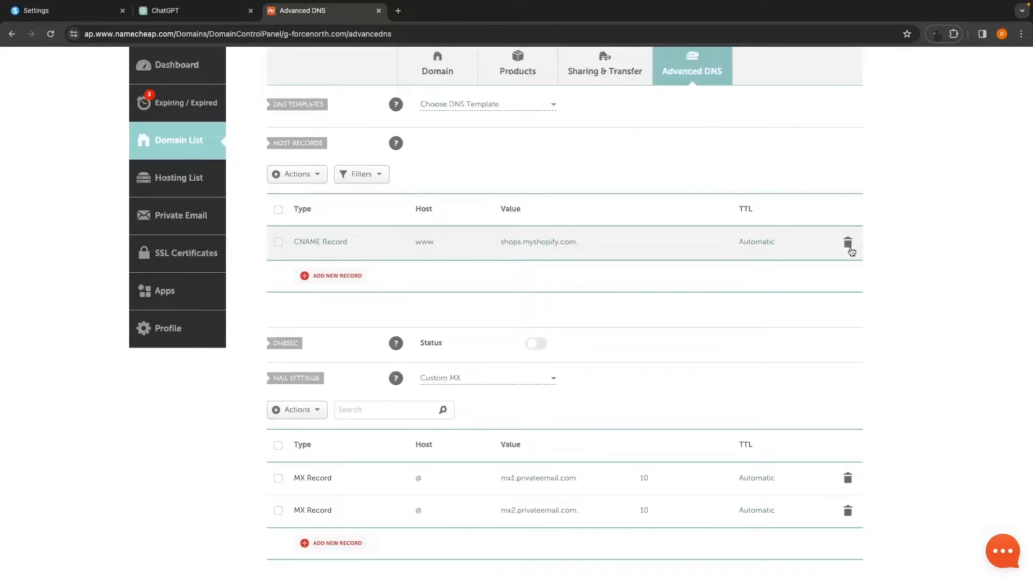
left_click(848, 243)
left_click(807, 291)
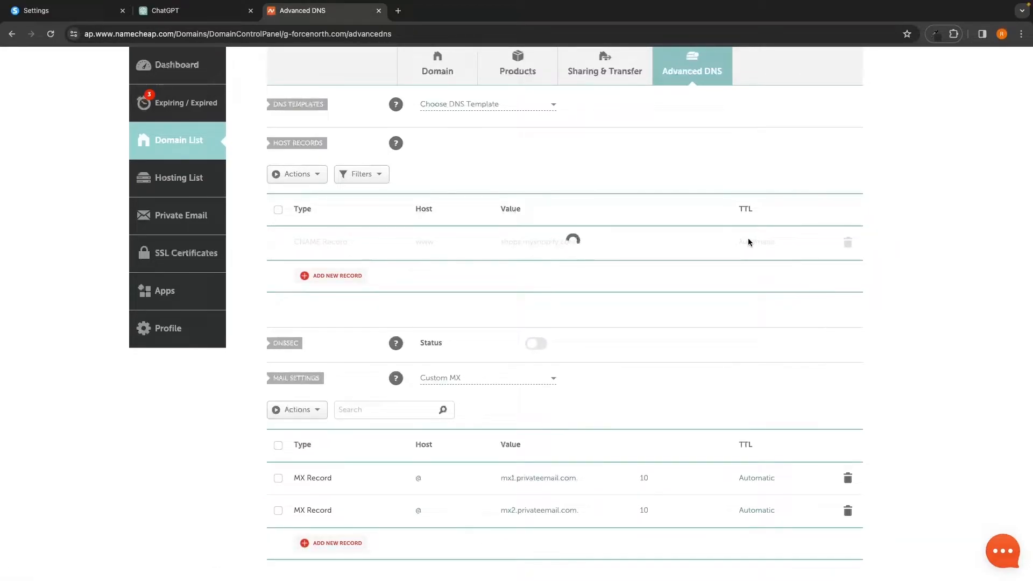
scroll(606, 218, "up", 1)
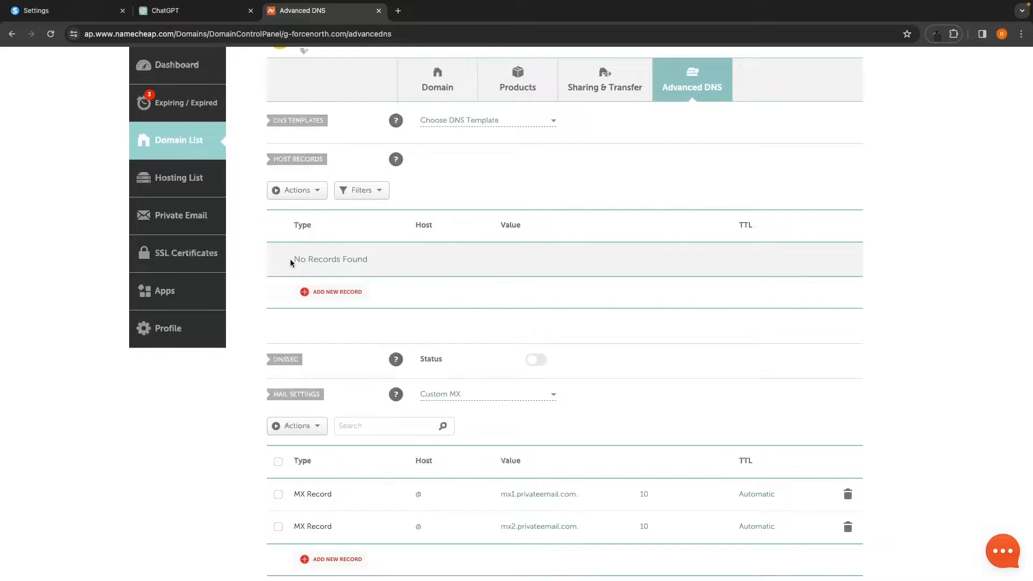
Start a new host record for the domain, and check the required record type in Systeme.io's DNS configuration.
left_click_drag(291, 262, 384, 262)
left_click(385, 262)
left_click(334, 294)
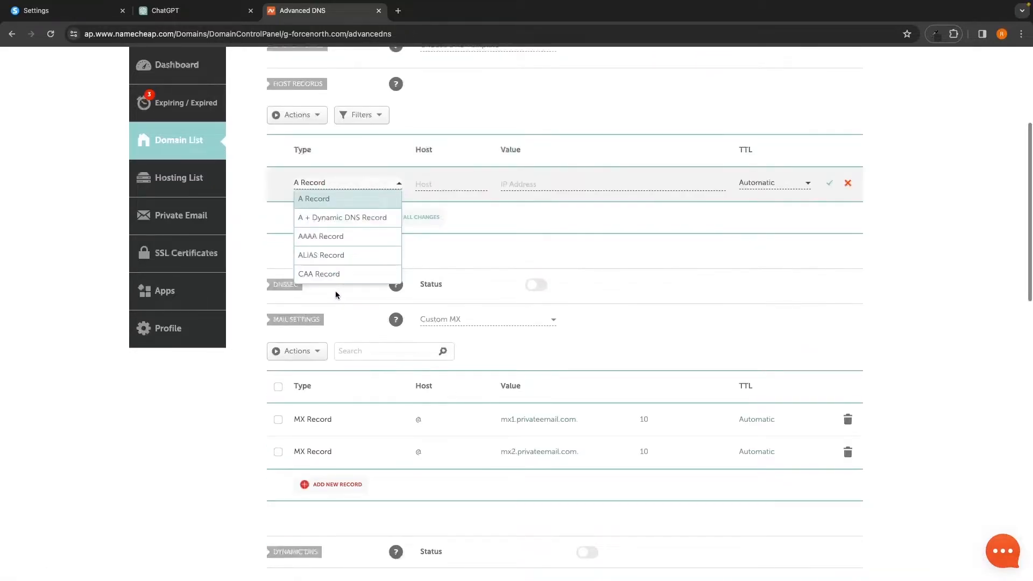
left_click(69, 17)
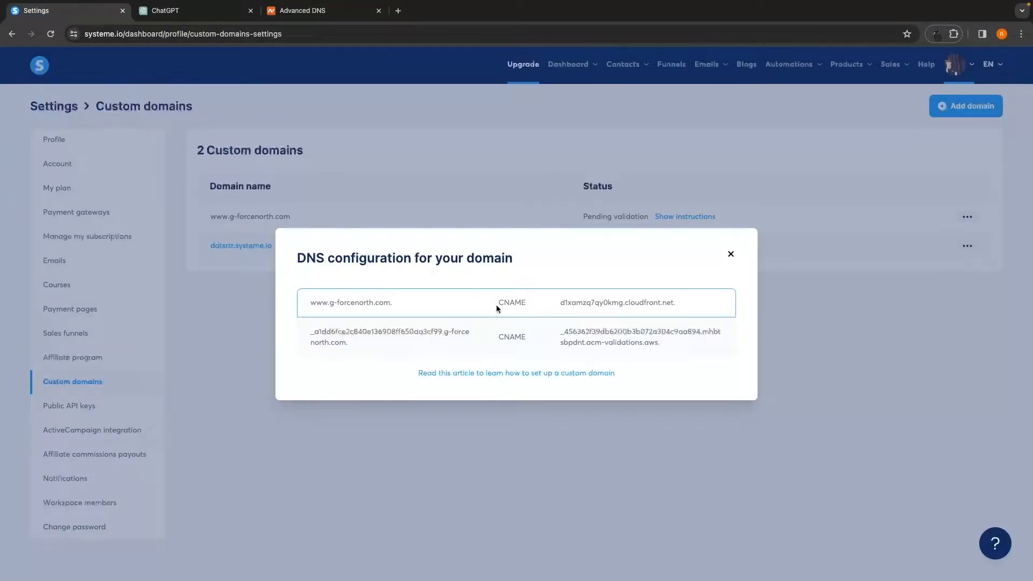
left_click(528, 303)
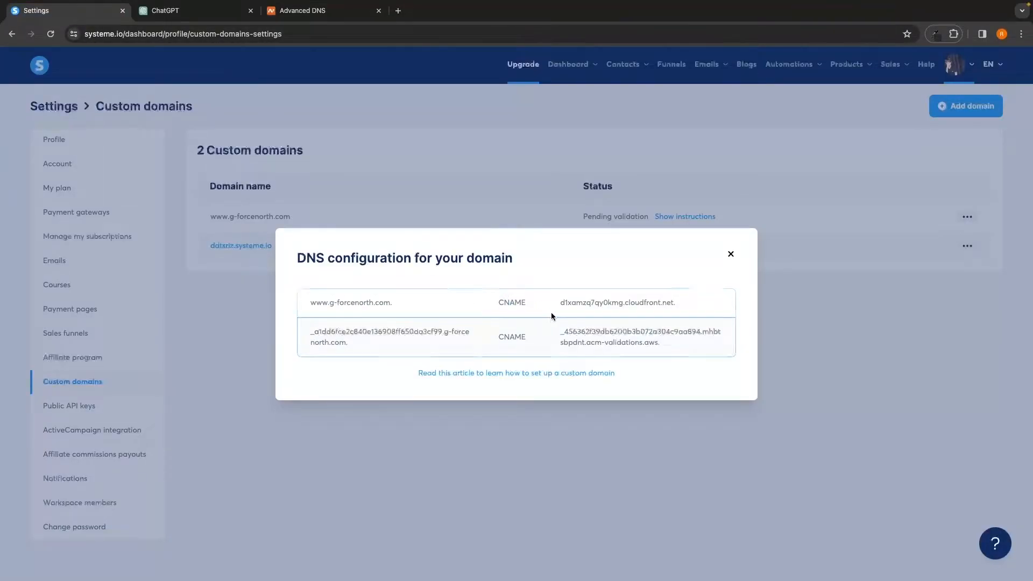
left_click(334, 17)
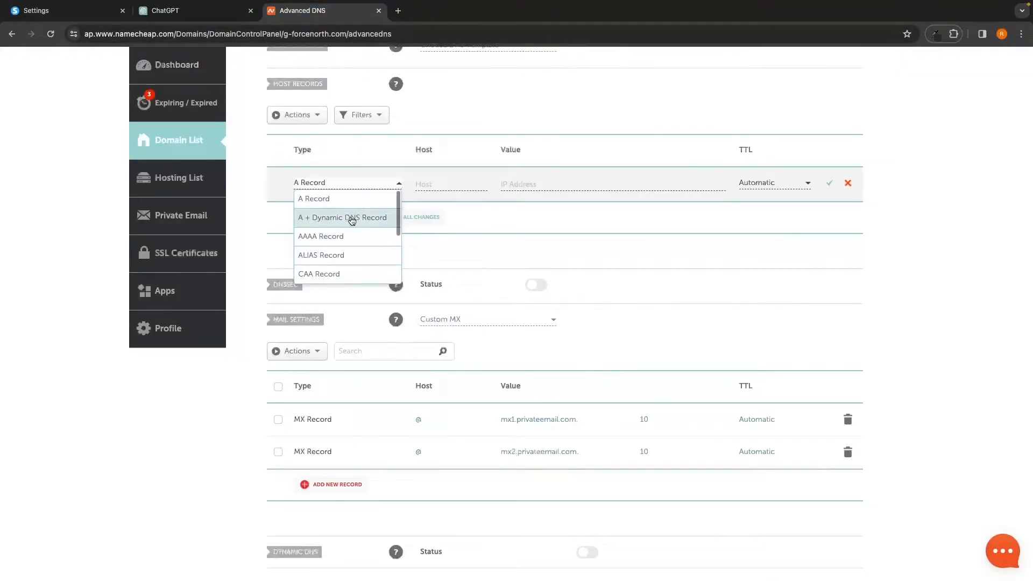
scroll(347, 221, "down", 2)
left_click(322, 251)
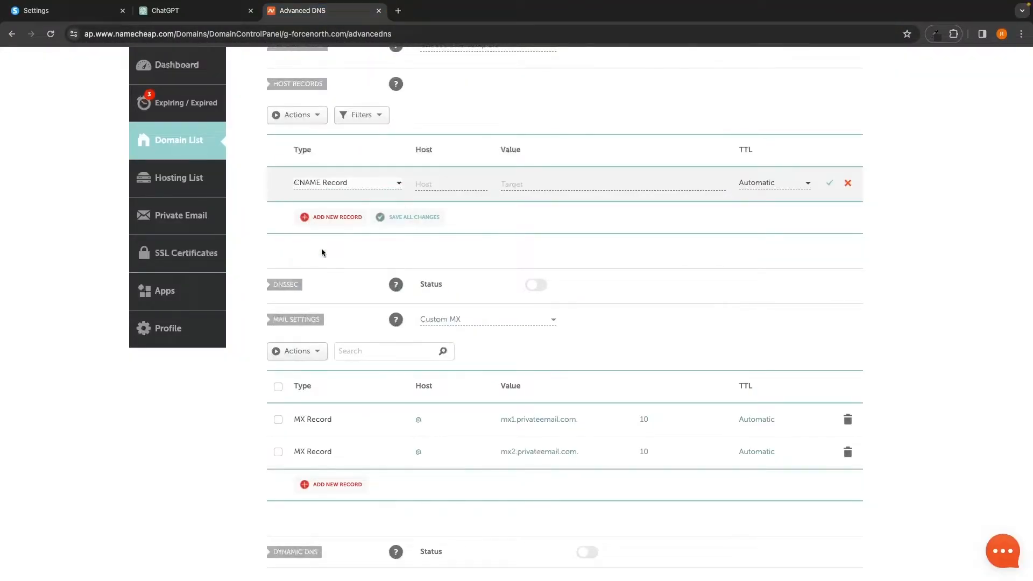
scroll(339, 226, "up", 1)
left_click(422, 192)
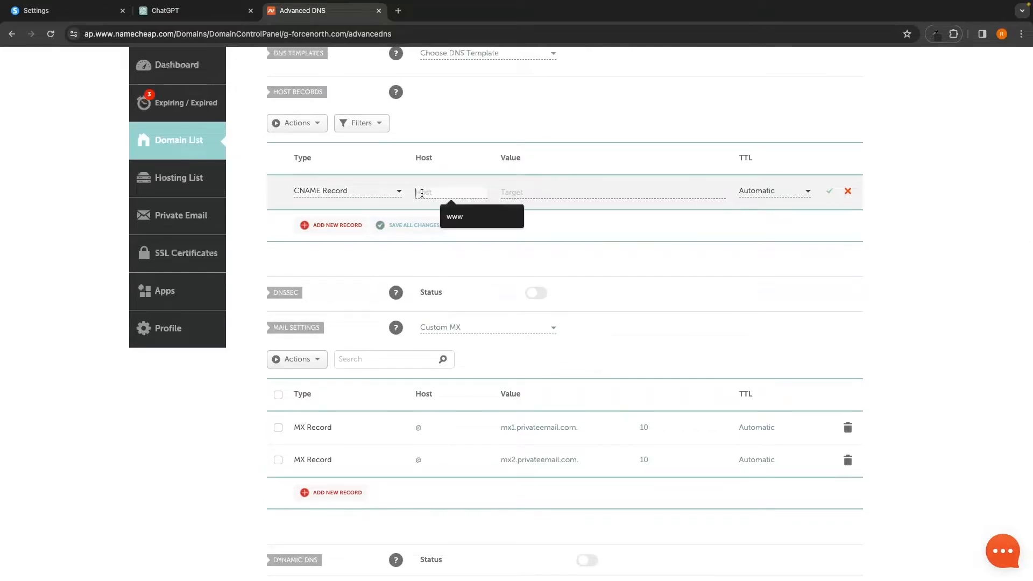
type("www")
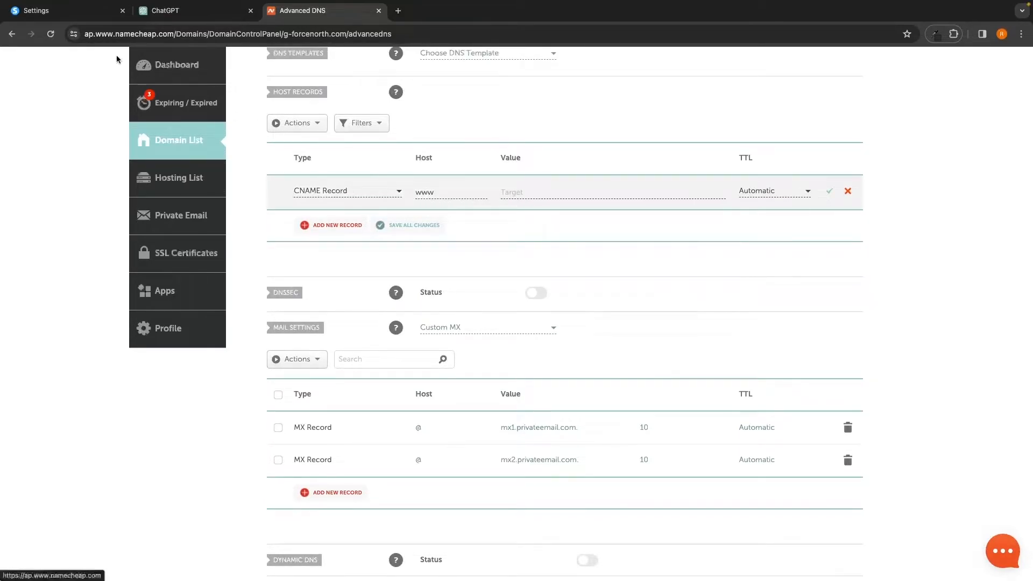
Copy the www record's target d1xamzq7qy0kmg.cloudfront.net. from Systeme.io into the CNAME record's value in Namecheap and save the record.
left_click(82, 15)
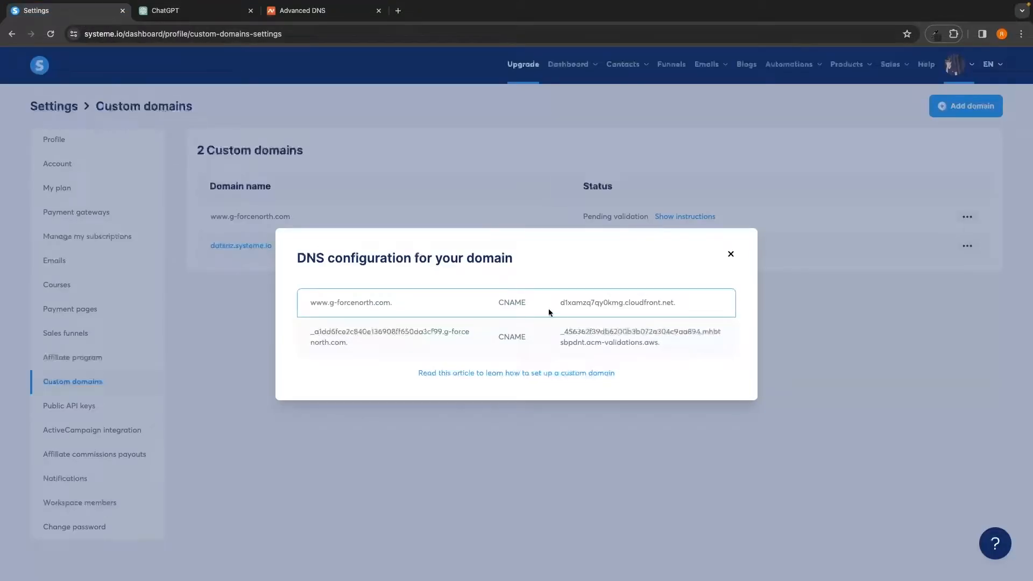
left_click_drag(679, 303, 570, 304)
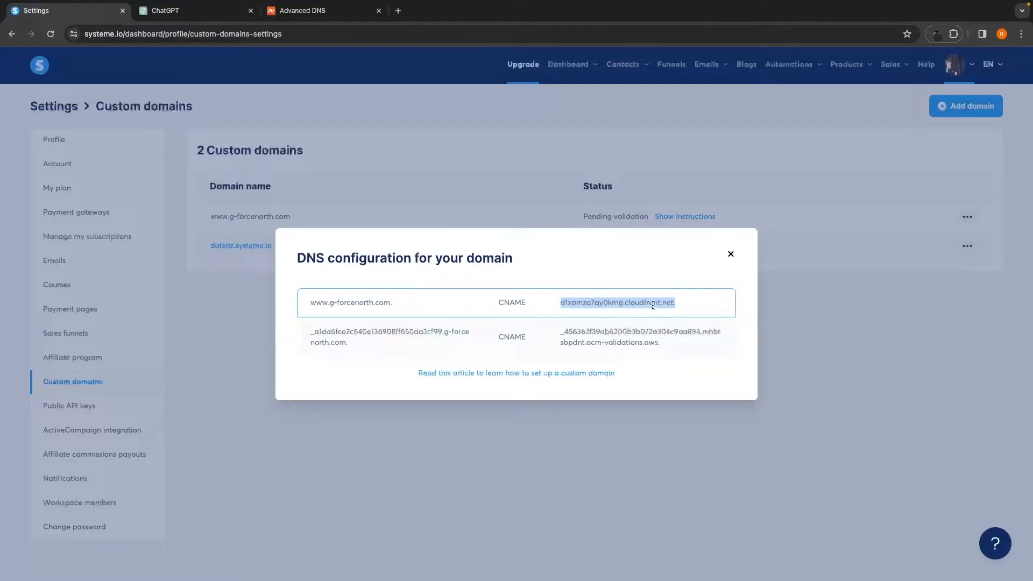
left_click(308, 12)
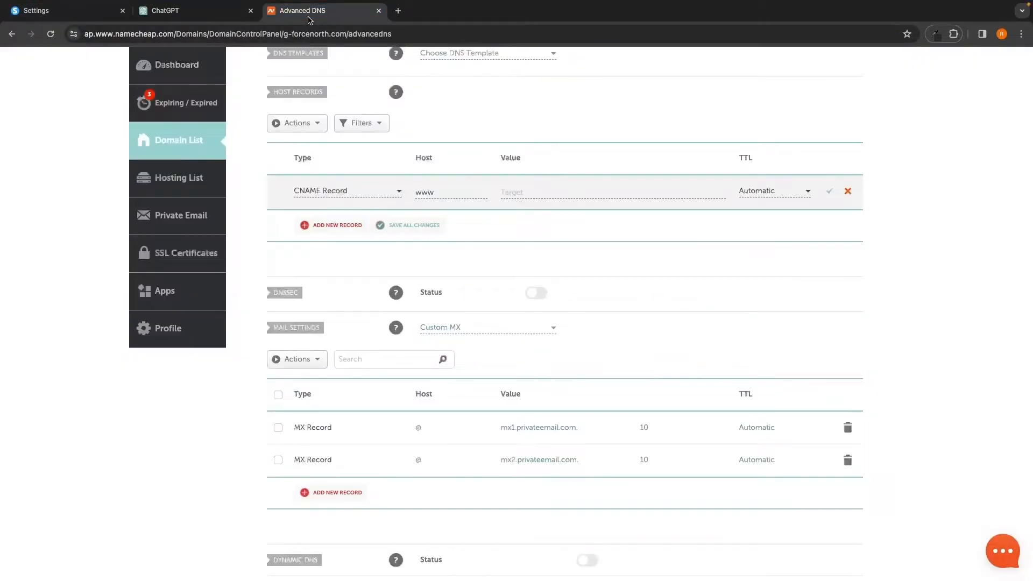
left_click(508, 191)
type("d1xamzq7qy0kmg.cloudfront.net")
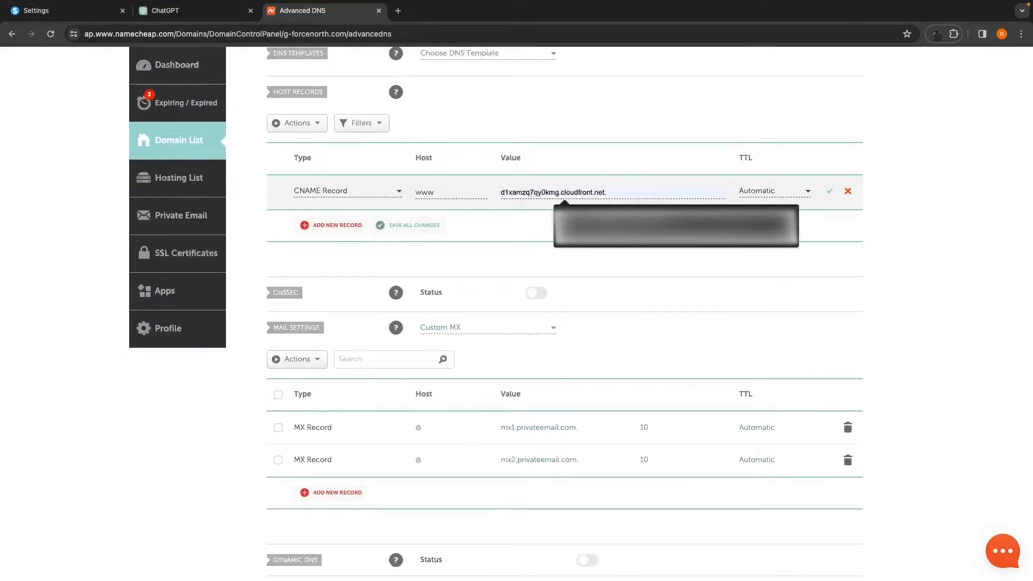
left_click(588, 209)
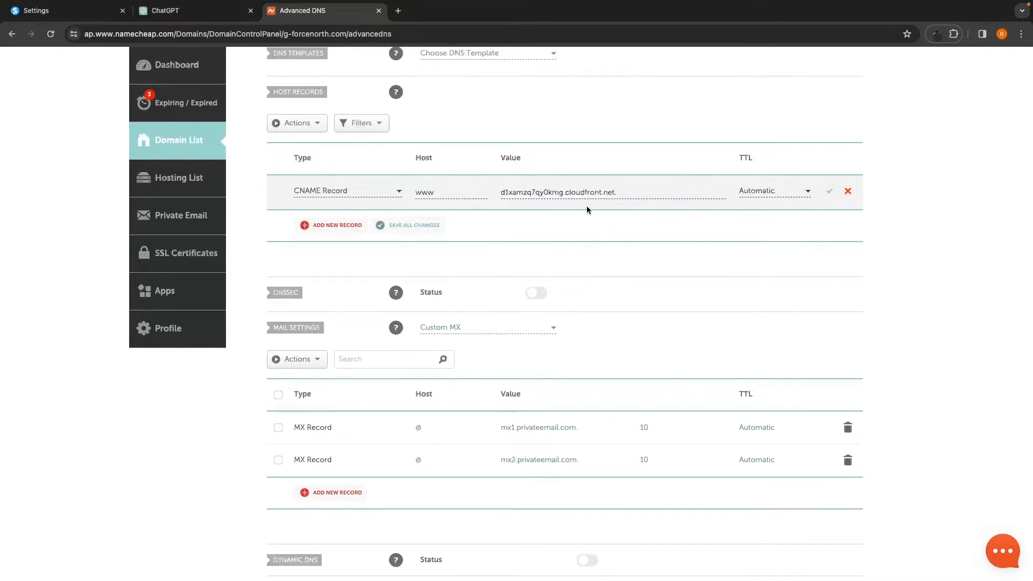
left_click(829, 192)
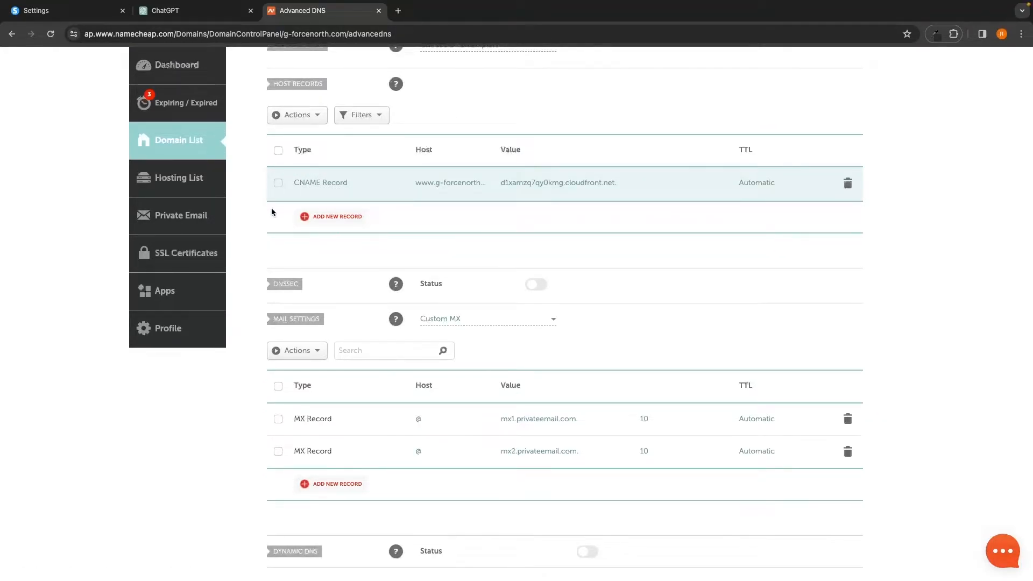
Add a second CNAME record in Namecheap and fill its host with the validation host name copied from Systeme.io's second DNS entry.
left_click(328, 218)
scroll(336, 244, "down", 2)
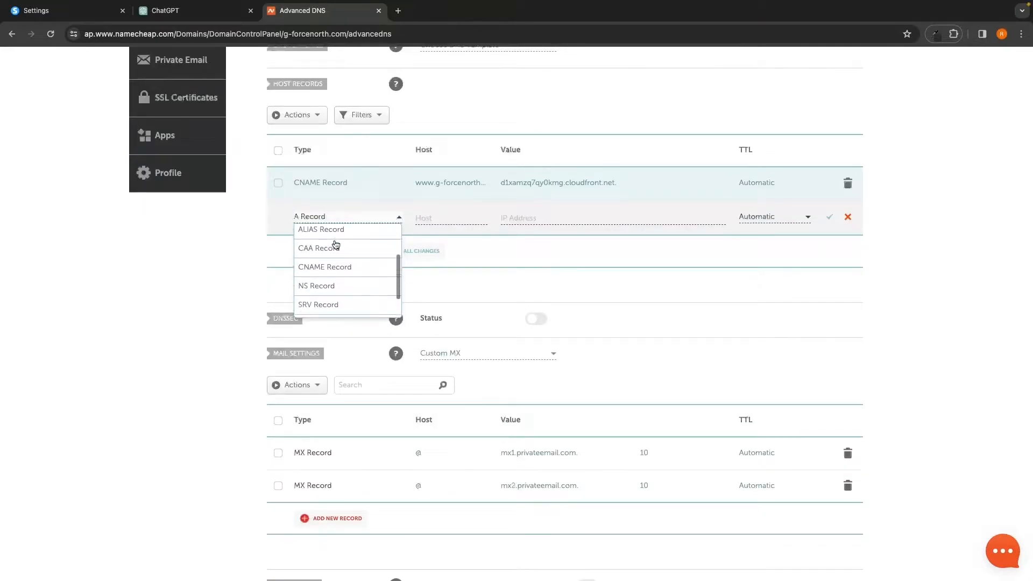
left_click(329, 265)
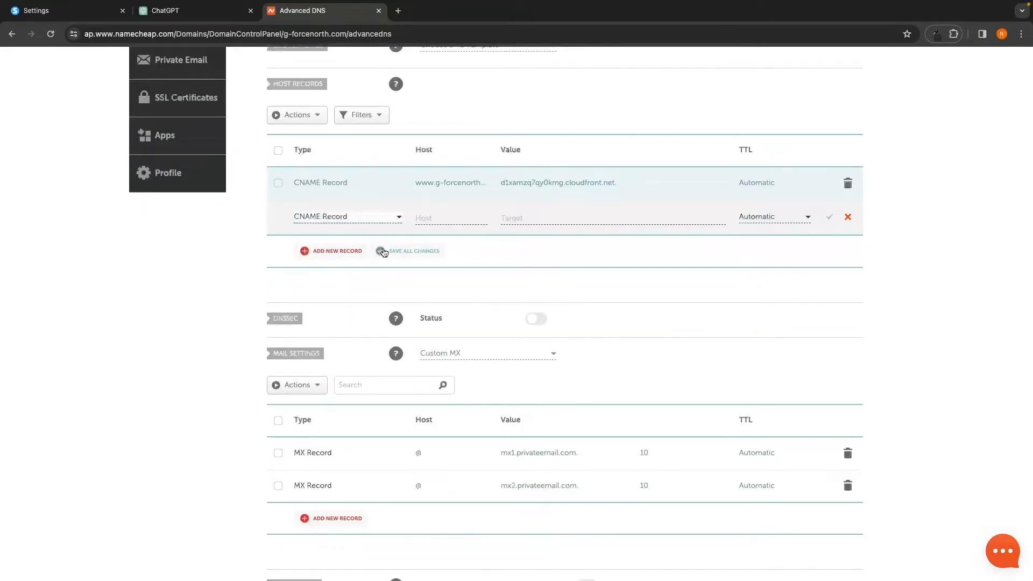
left_click(93, 16)
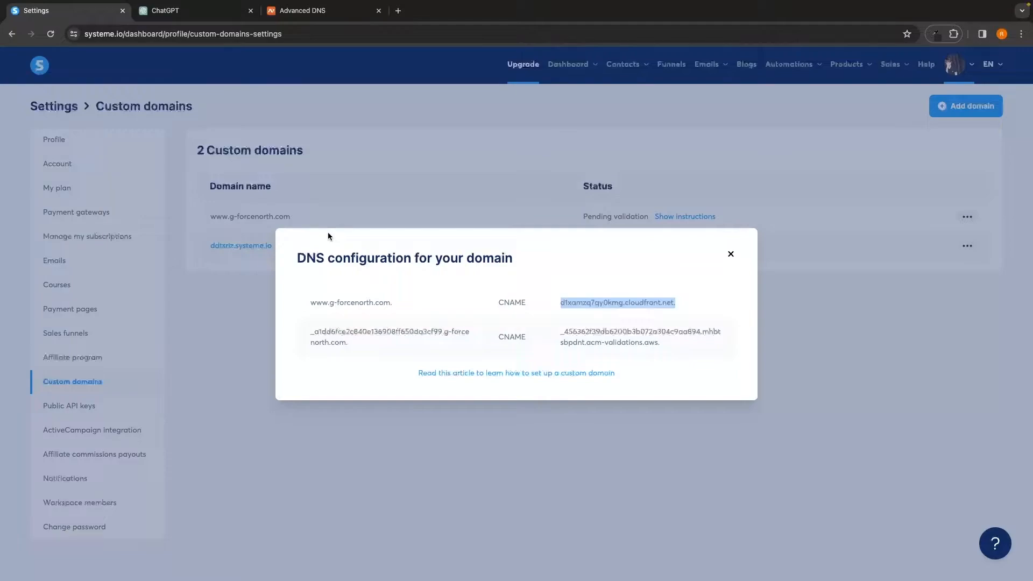
left_click(345, 342)
left_click_drag(345, 342, 299, 327)
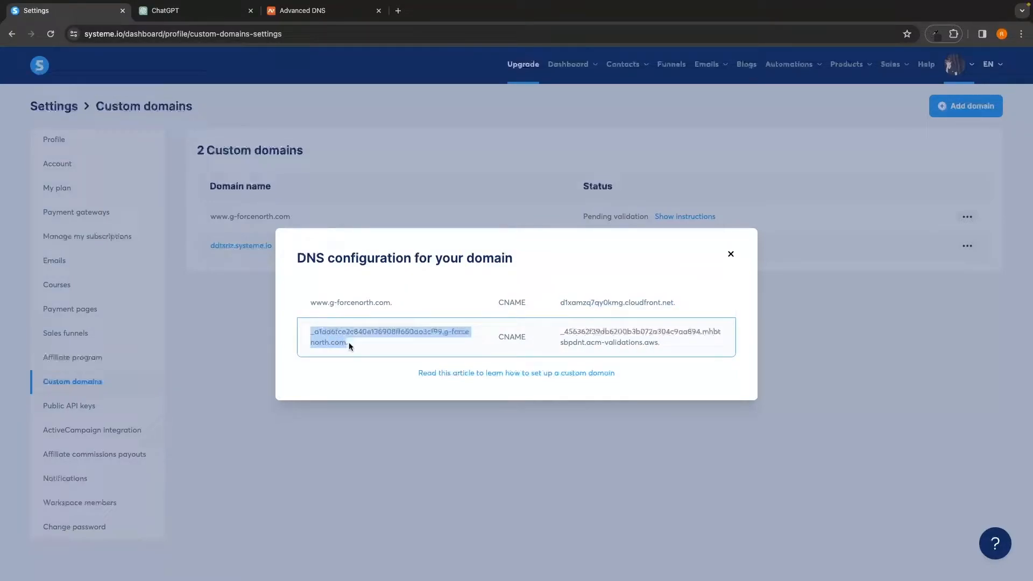
left_click(302, 11)
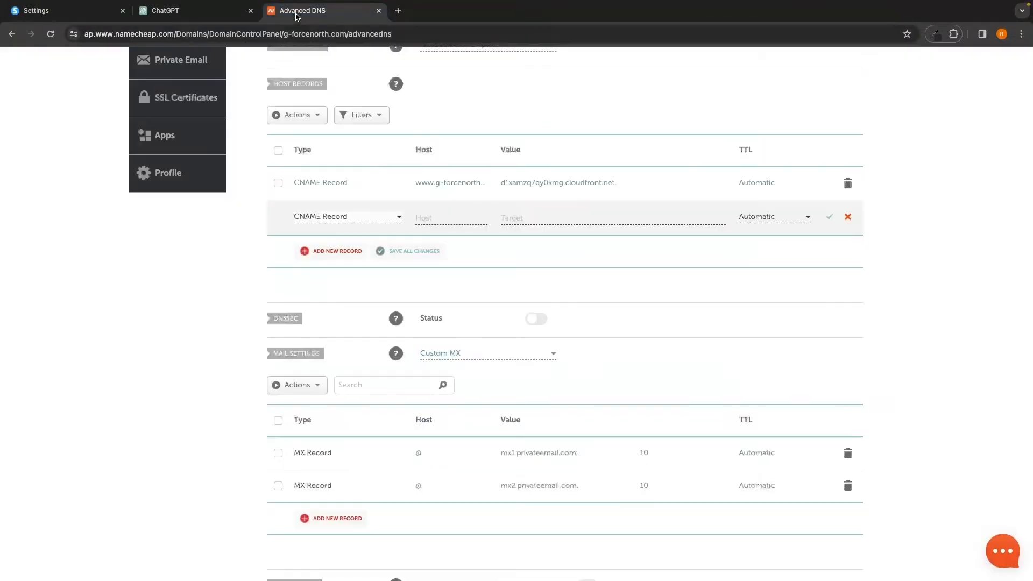
left_click(426, 217)
key("ctrl+v")
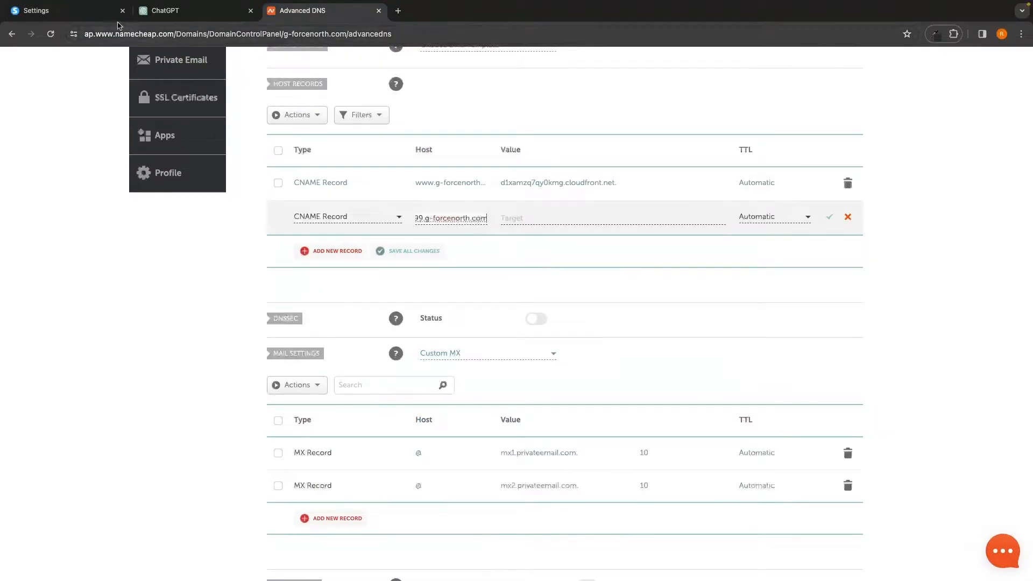
Copy the acm-validations.aws target from Systeme.io's second DNS entry into the second CNAME record's value in Namecheap and save the record.
left_click(86, 11)
left_click_drag(672, 347, 559, 324)
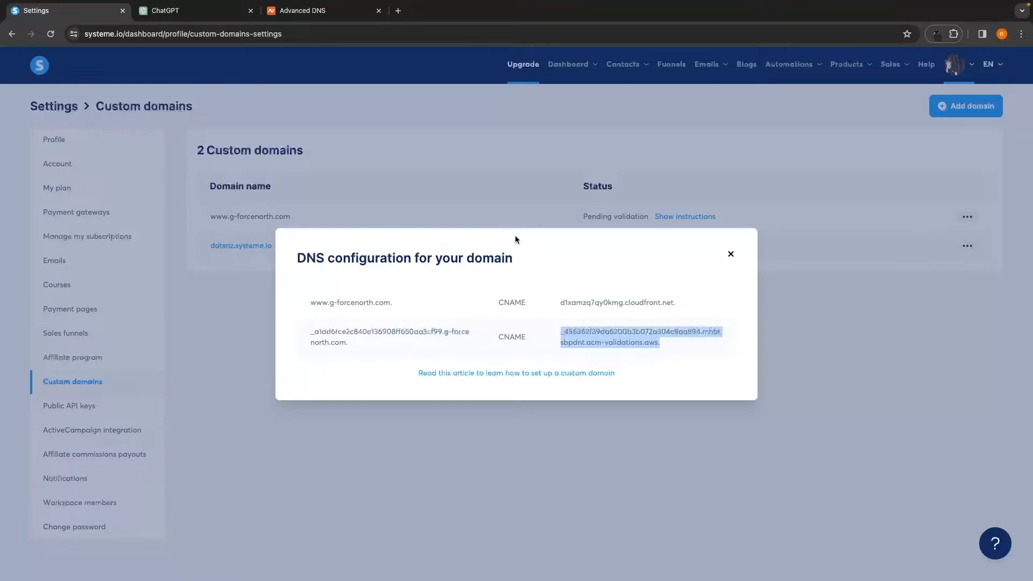
left_click(323, 11)
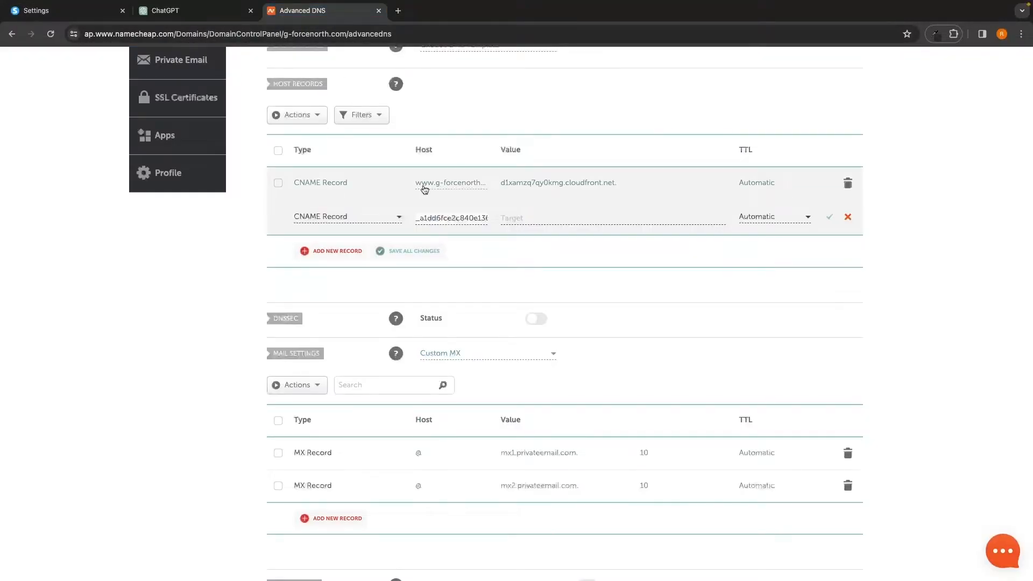
left_click(510, 216)
key("ctrl+v")
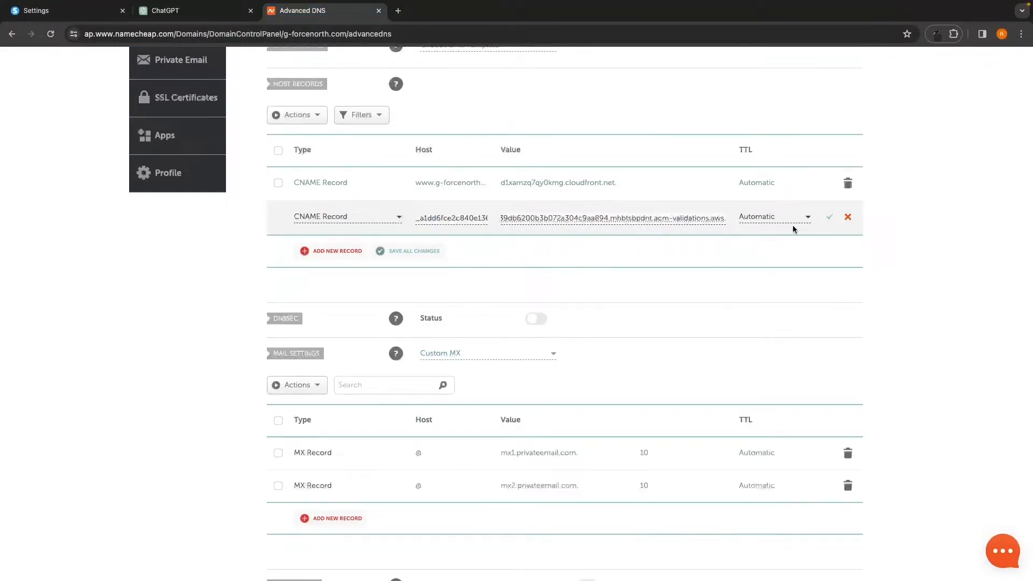
left_click(829, 218)
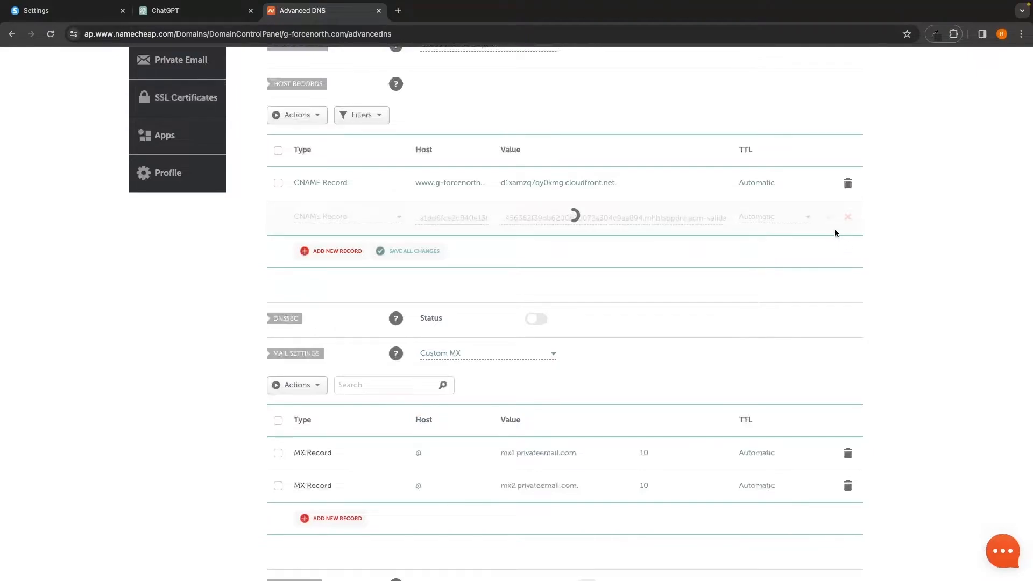
scroll(893, 251, "up", 2)
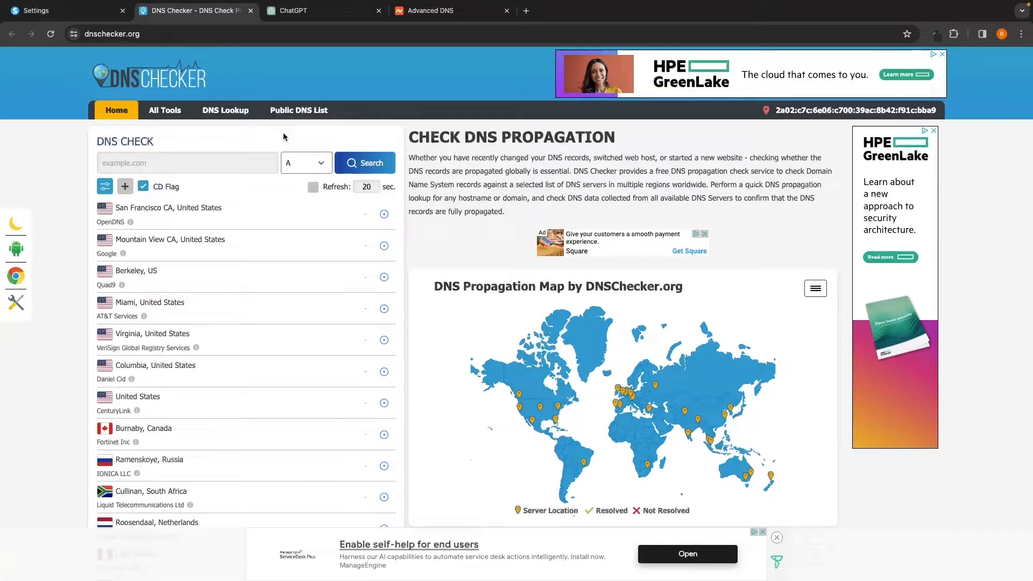
left_click(68, 12)
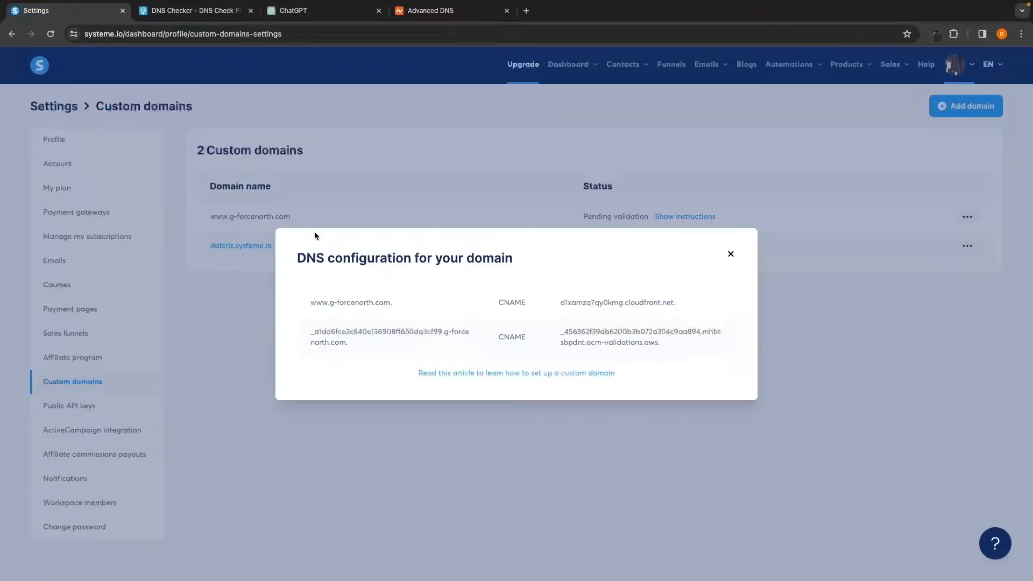
left_click_drag(389, 304, 311, 302)
key("super+c")
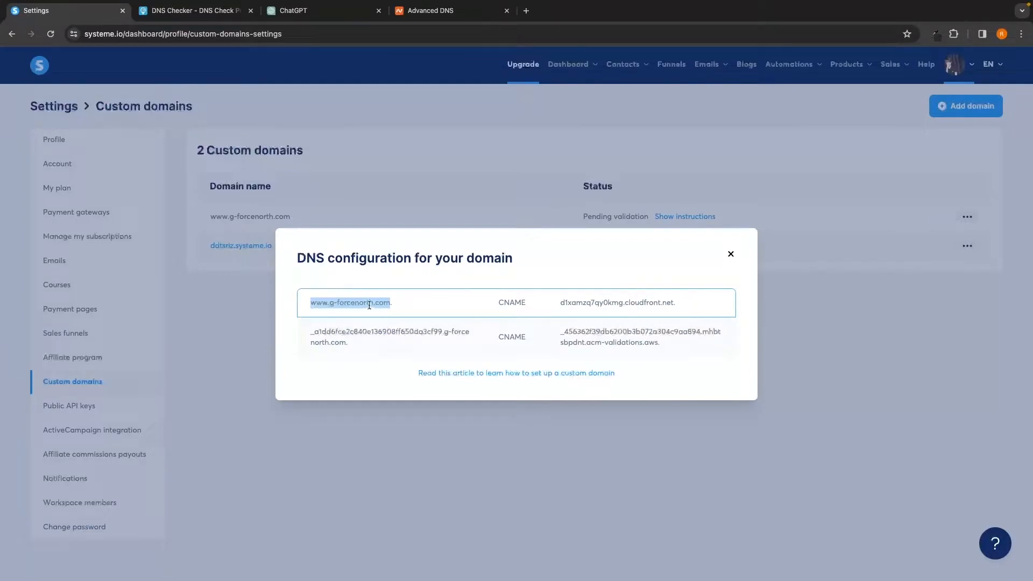
left_click(230, 11)
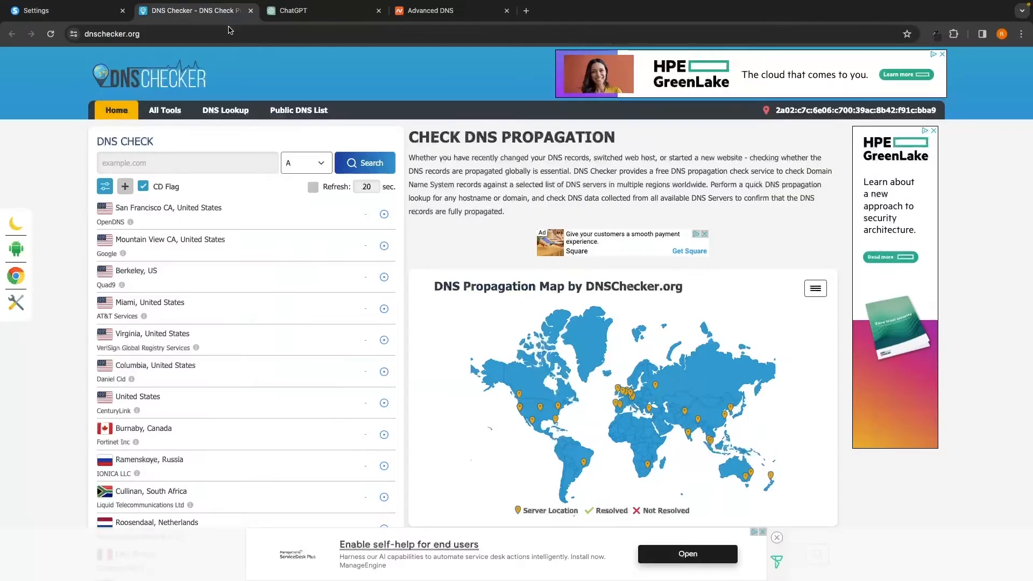
right_click(164, 156)
left_click(172, 189)
left_click(347, 160)
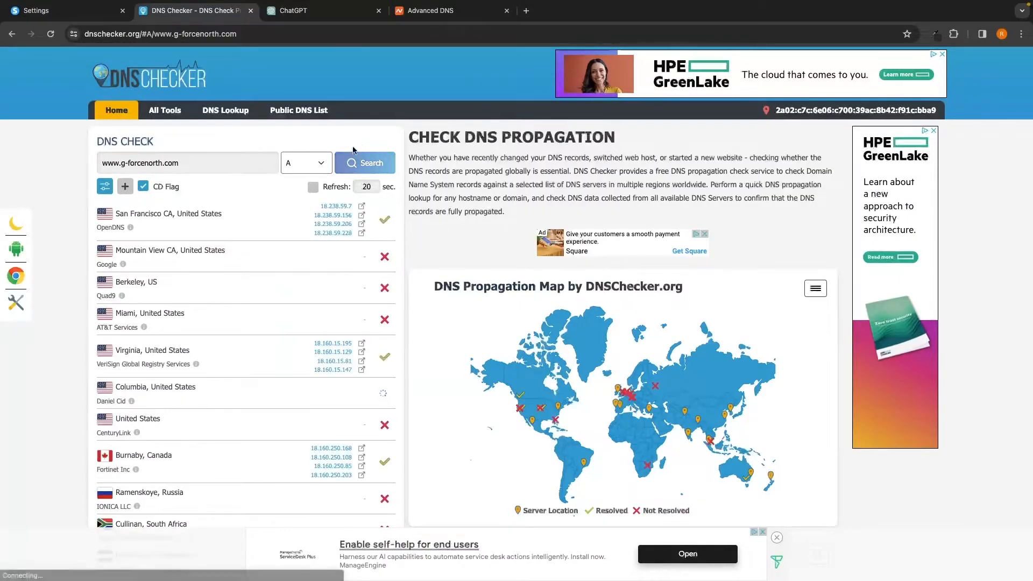
scroll(481, 170, "down", 1)
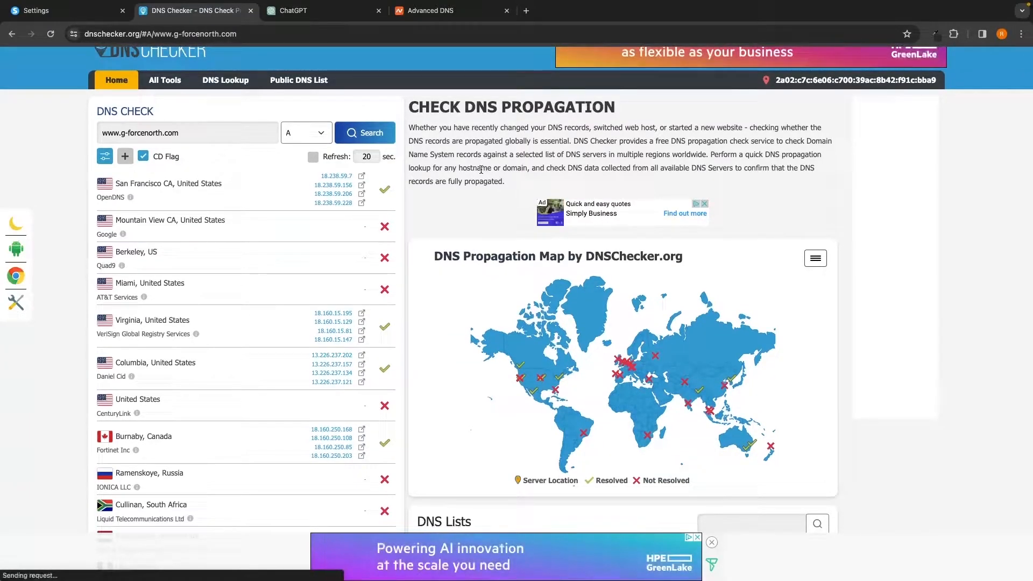
mouse_move(657, 361)
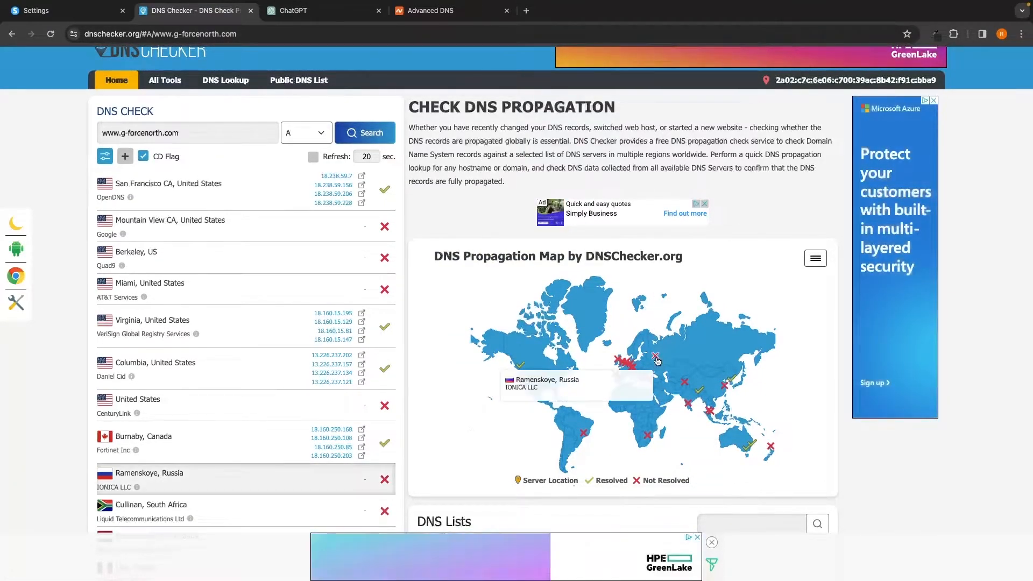
mouse_move(632, 371)
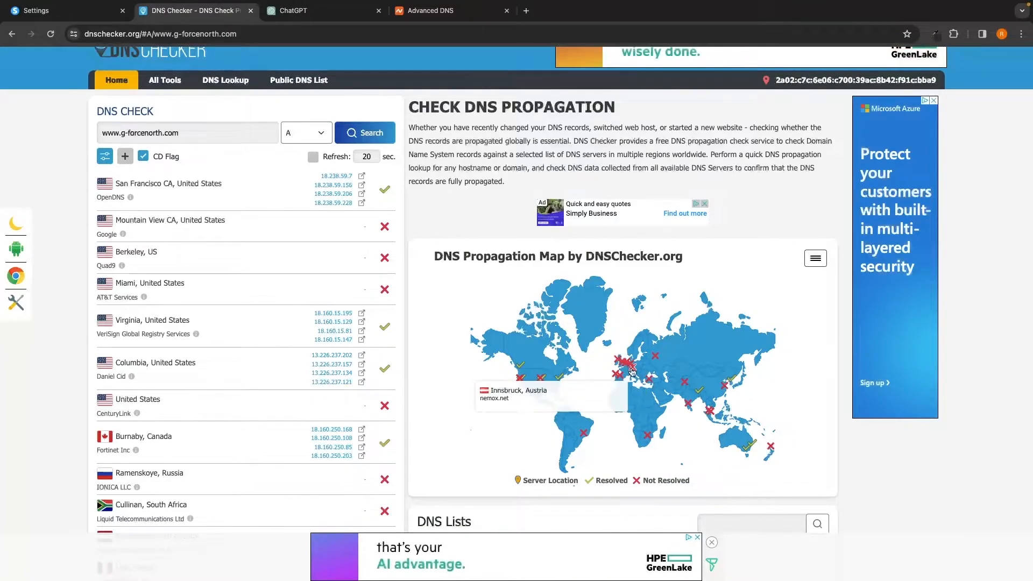
mouse_move(561, 381)
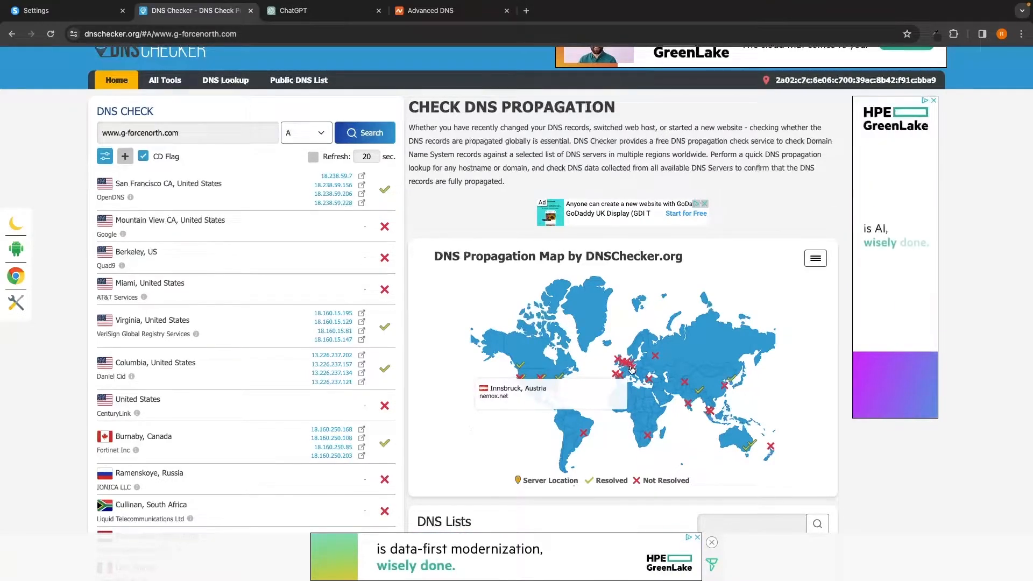
key("ctrl+w")
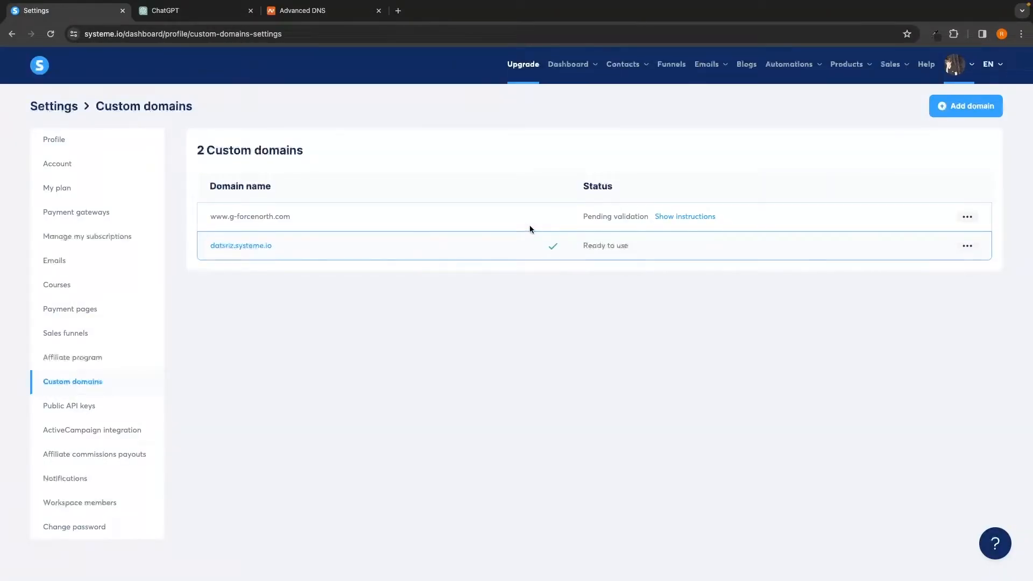
left_click_drag(582, 216, 649, 215)
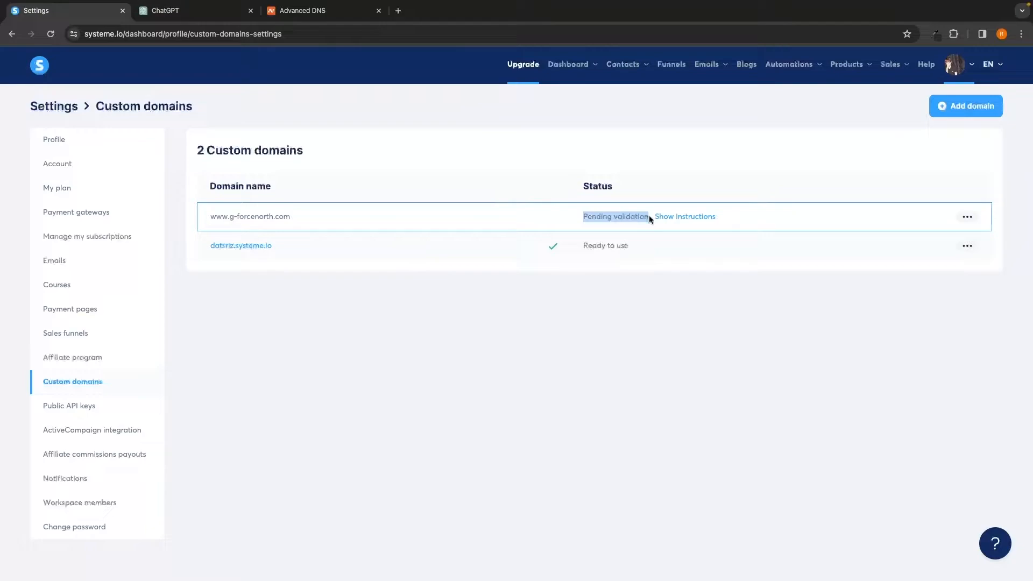
left_click(645, 251)
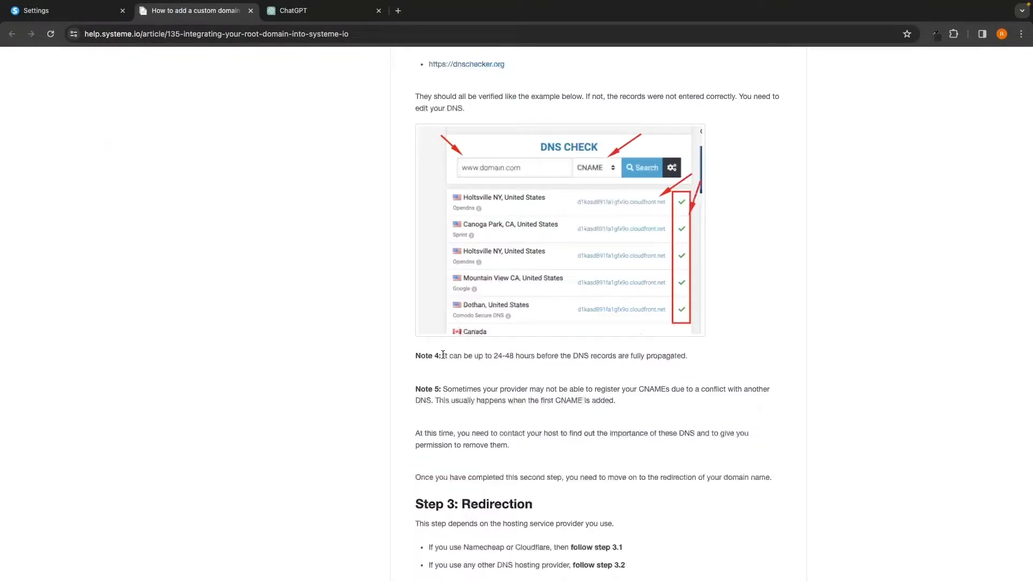
Read Note 4 on DNS propagation time in the Systeme.io help article on adding a custom domain.
left_click_drag(442, 355, 682, 353)
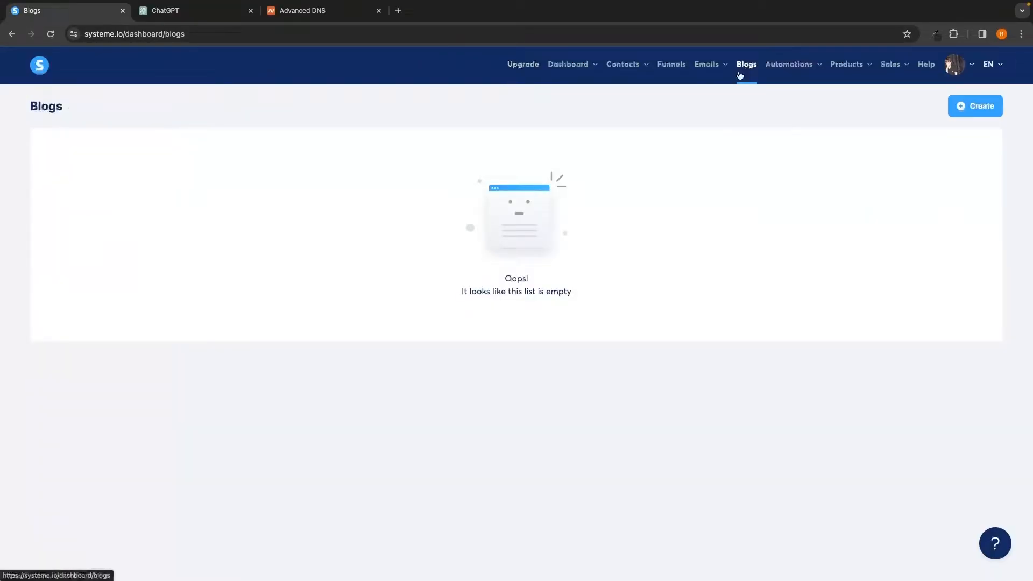
Start a new blog in Systeme.io, review its domain name choices and name it G-Force Coffee.
left_click(979, 107)
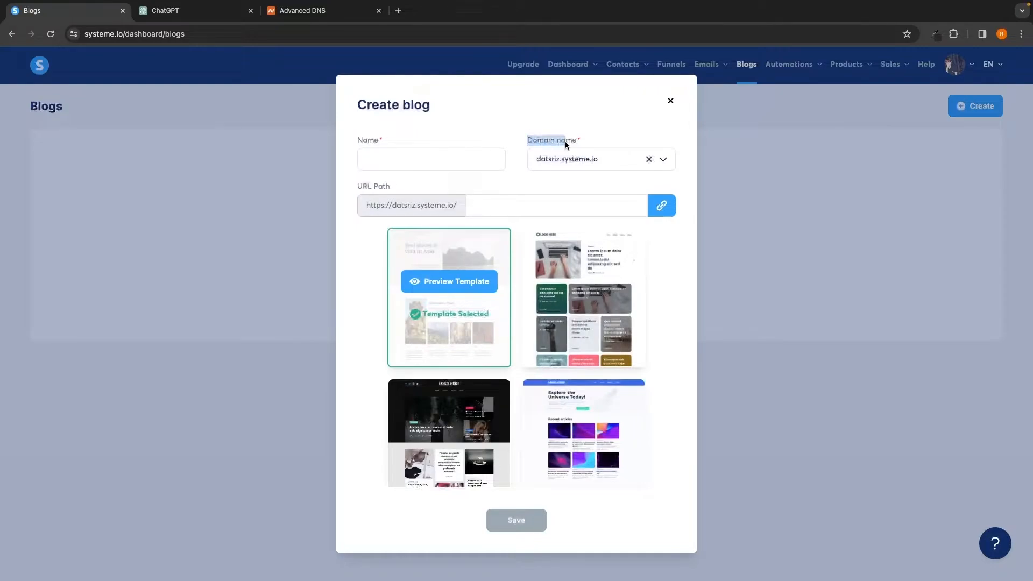
left_click(588, 159)
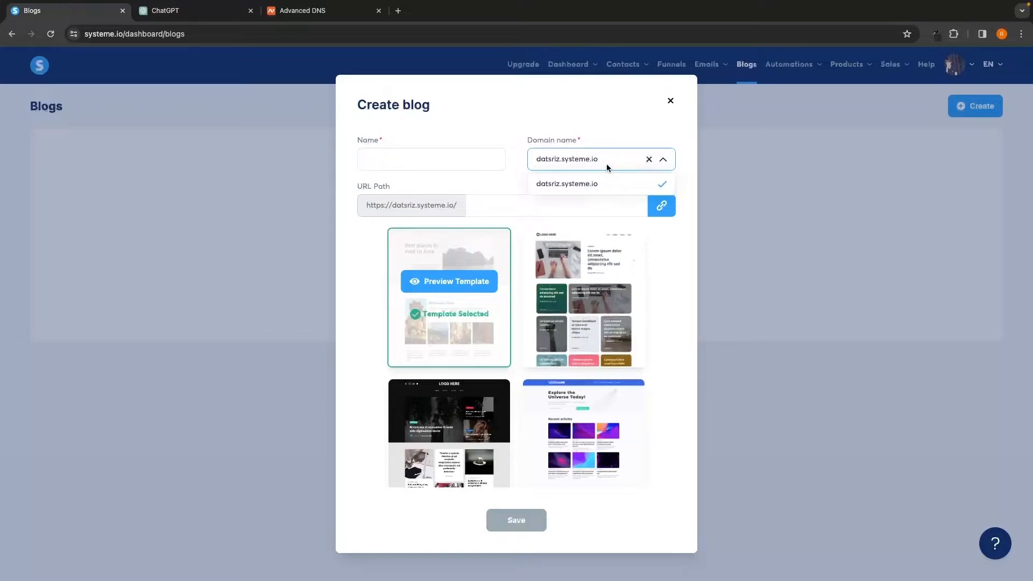
left_click(608, 145)
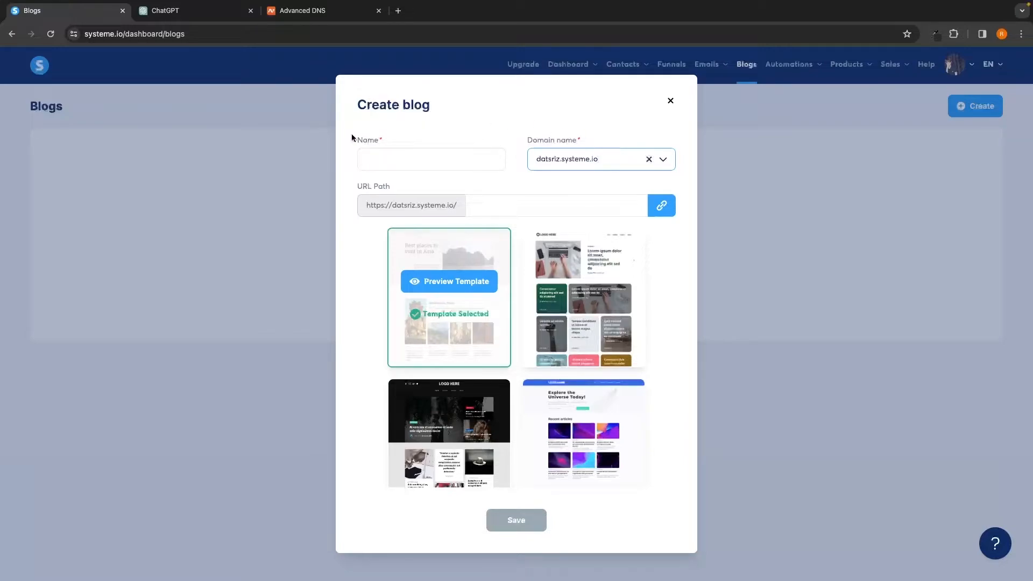
left_click(373, 156)
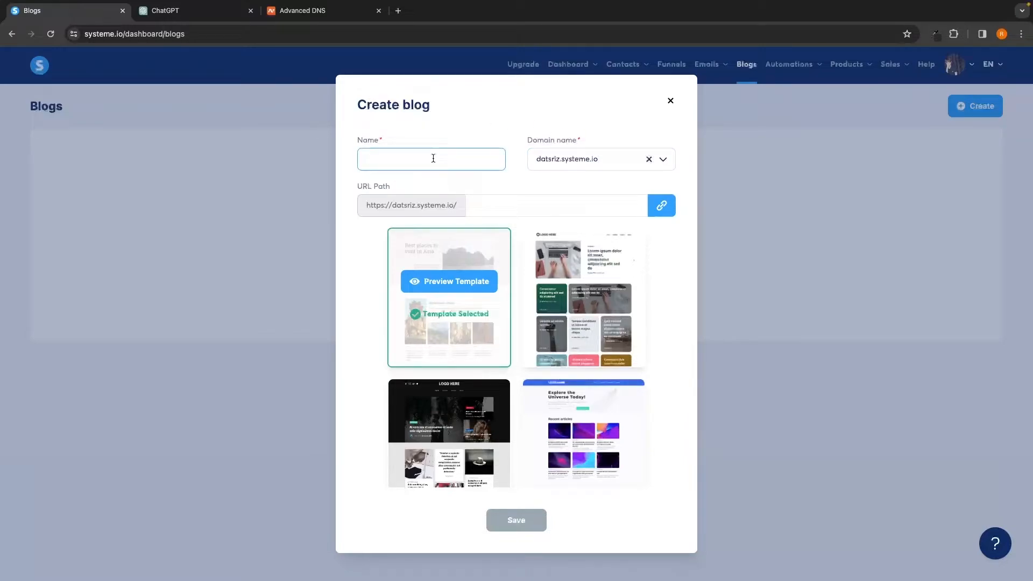
type("G-Force Coffee")
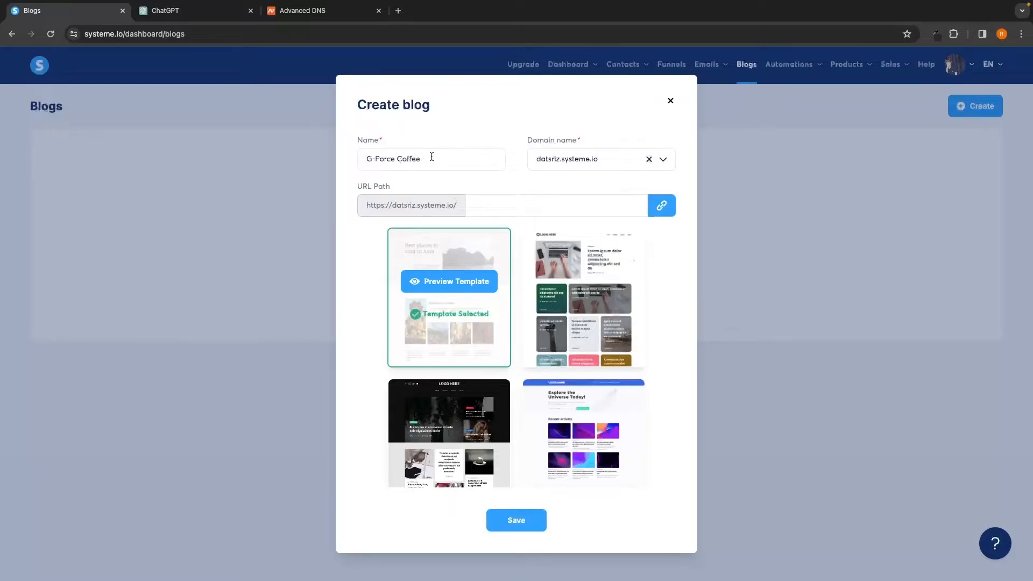
triple_click(431, 158)
Set the new blog's URL path to g-forcecoffee.
left_click(520, 205)
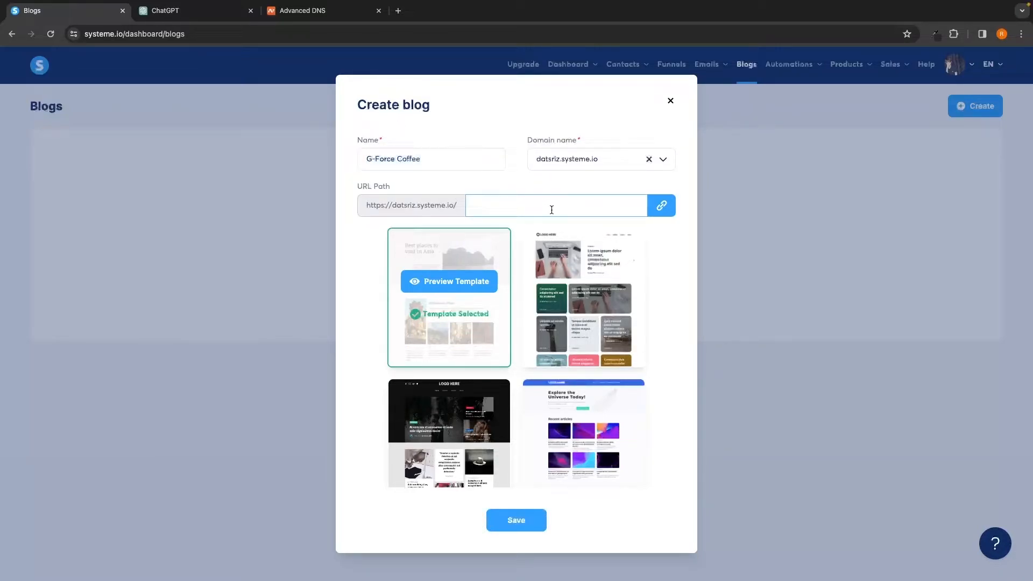
type("g")
key("BackSpace")
key("BackSpace")
key("BackSpace")
type("ee")
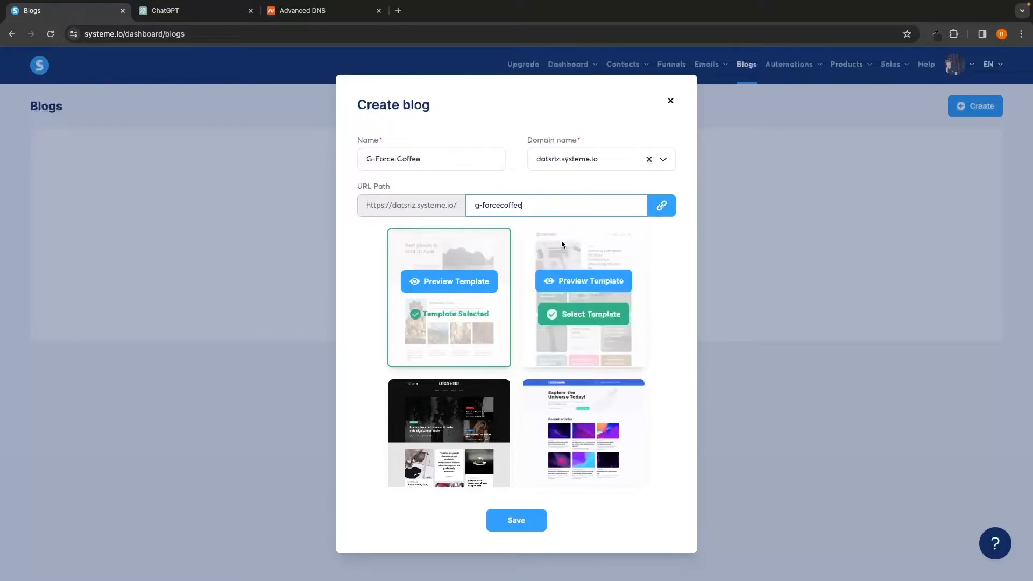
Browse the available blog templates and examine the full preview of the "Explore the Universe Today!" template.
scroll(564, 258, "down", 5)
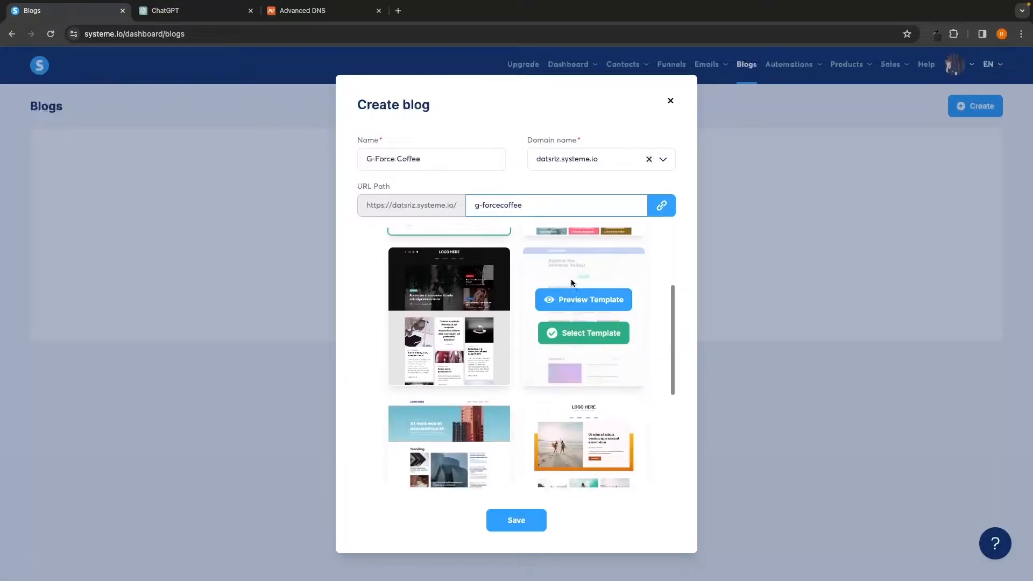
scroll(571, 282, "down", 7)
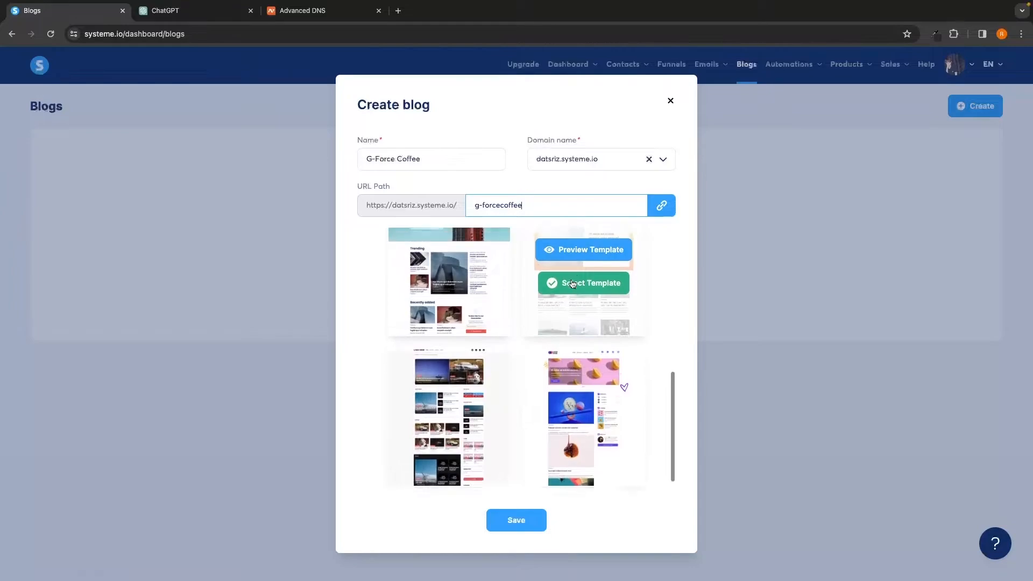
scroll(571, 284, "up", 12)
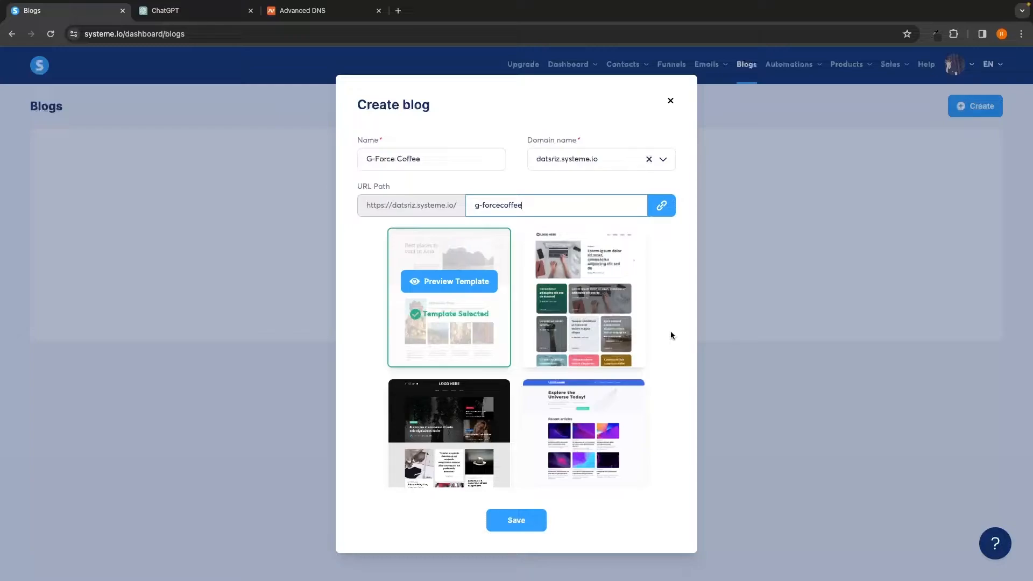
scroll(650, 333, "down", 5)
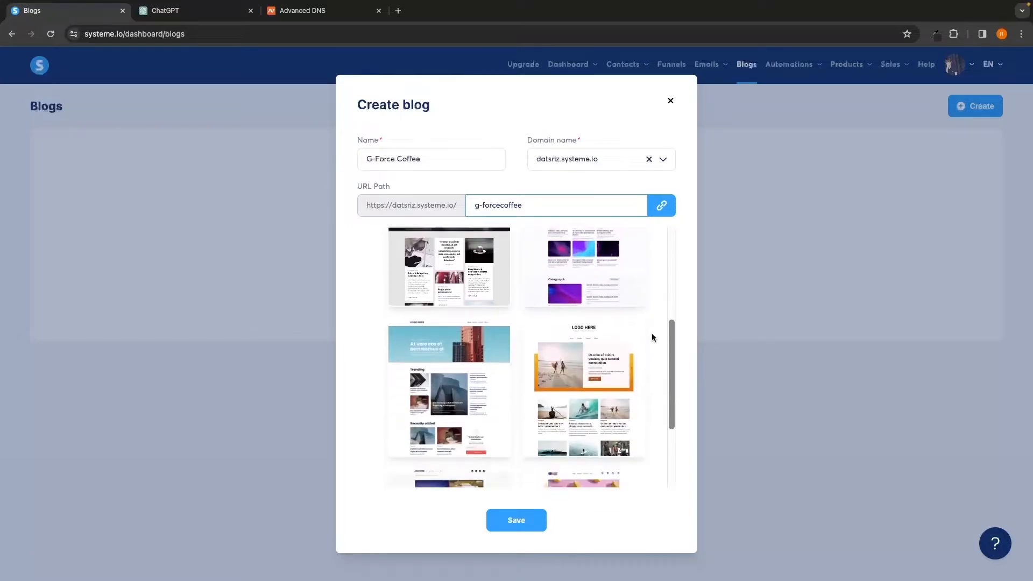
scroll(651, 336, "up", 3)
mouse_move(574, 302)
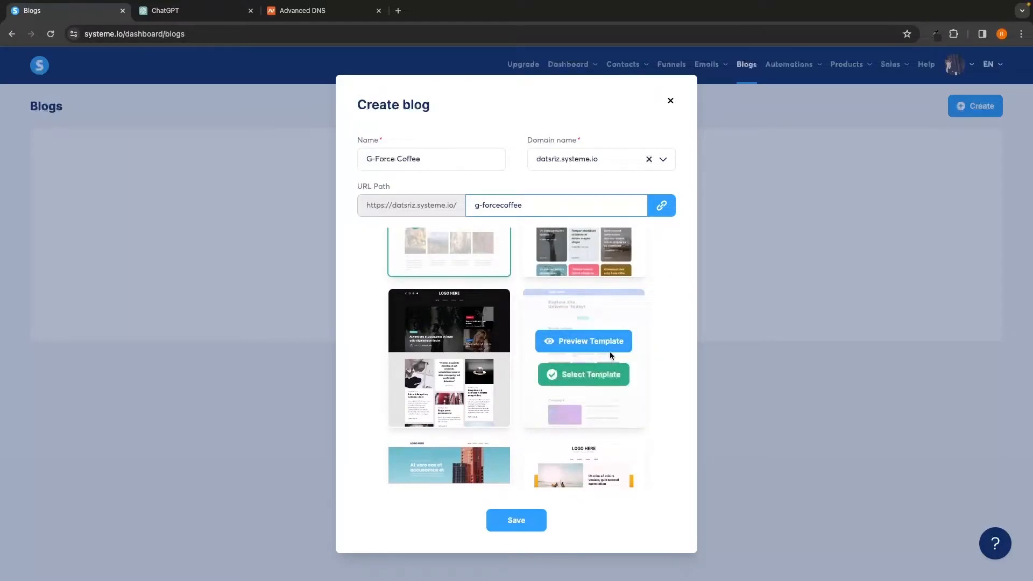
left_click(580, 343)
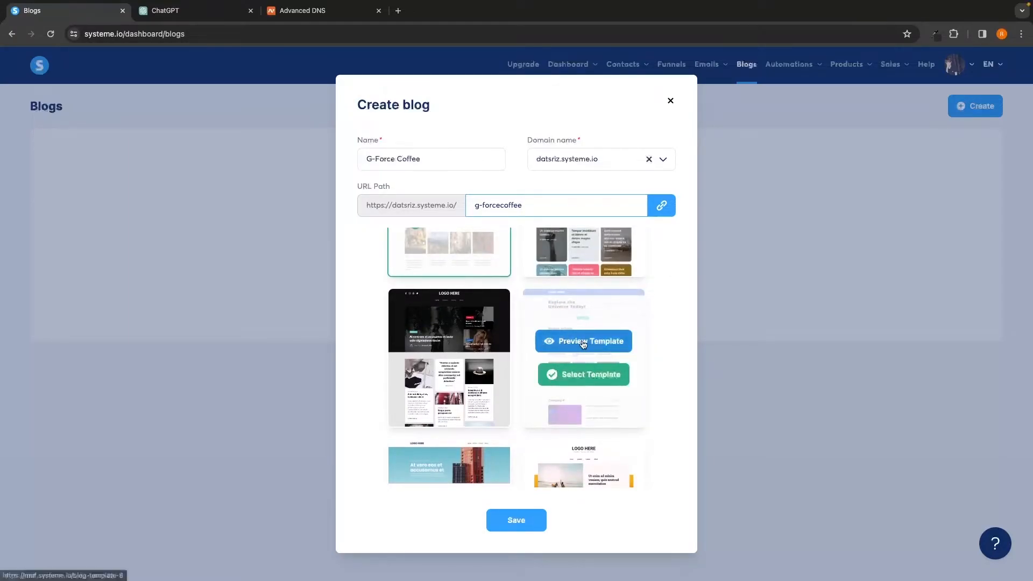
scroll(663, 327, "down", 5)
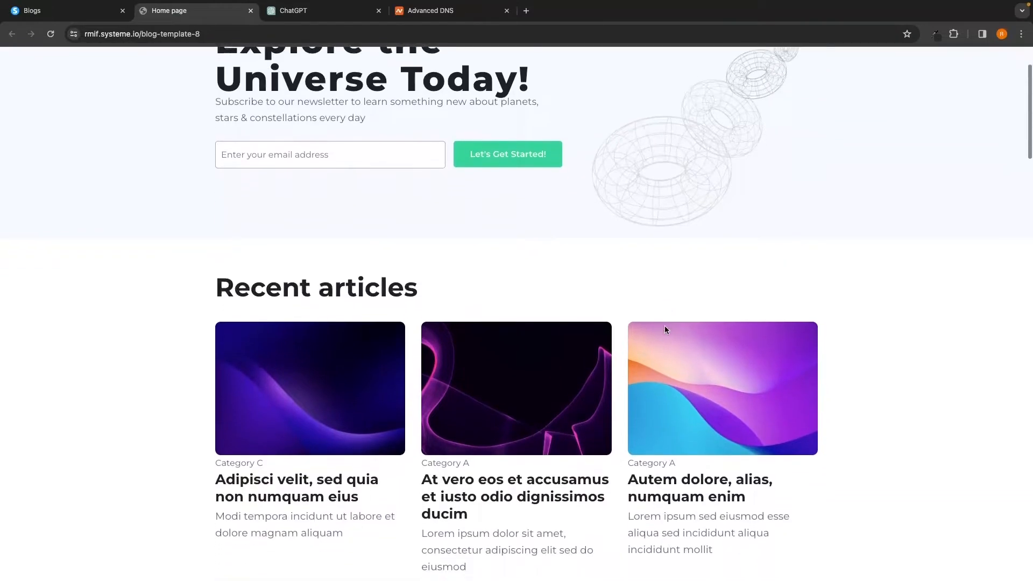
scroll(666, 329, "down", 9)
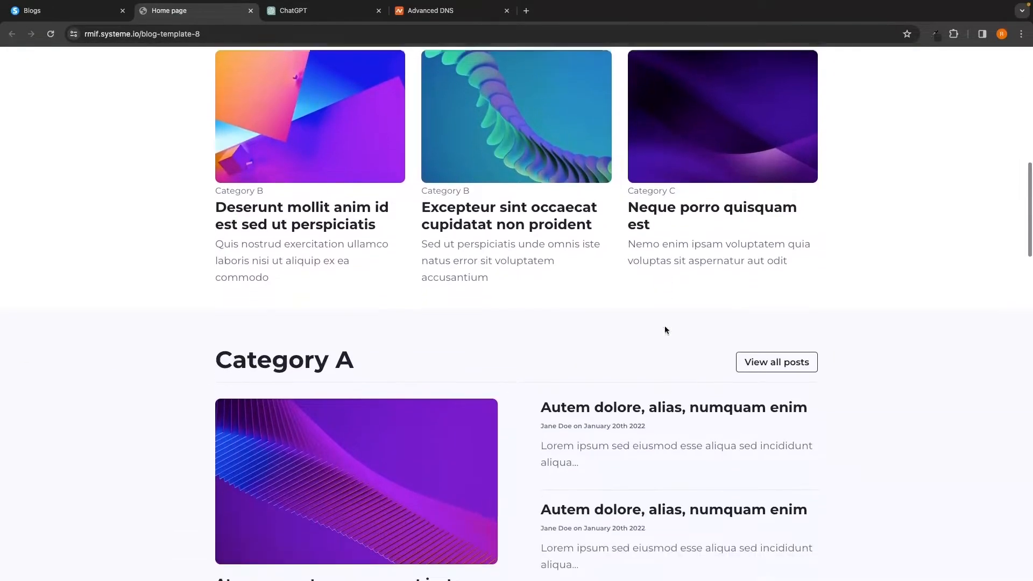
scroll(664, 329, "down", 6)
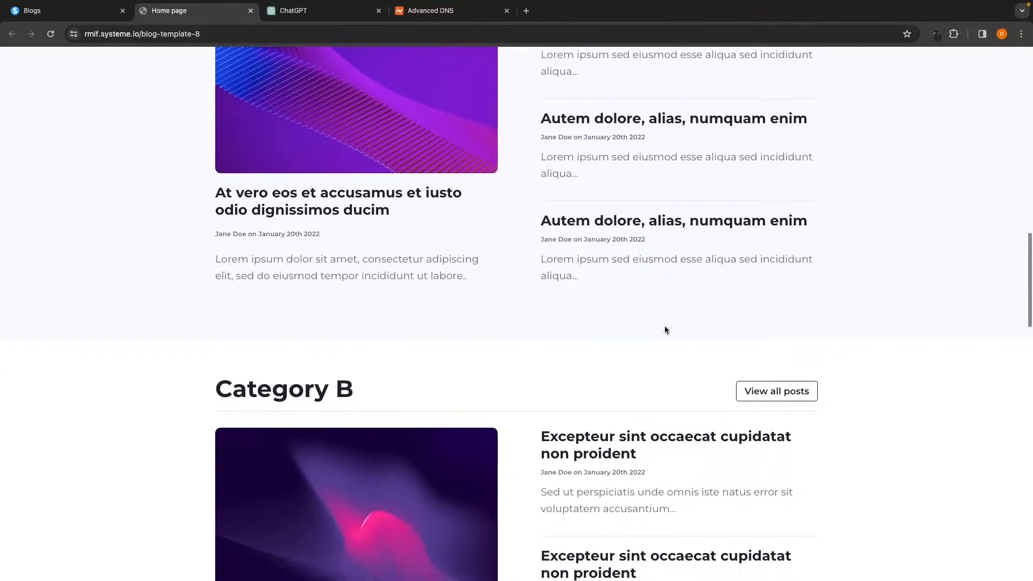
left_click(250, 10)
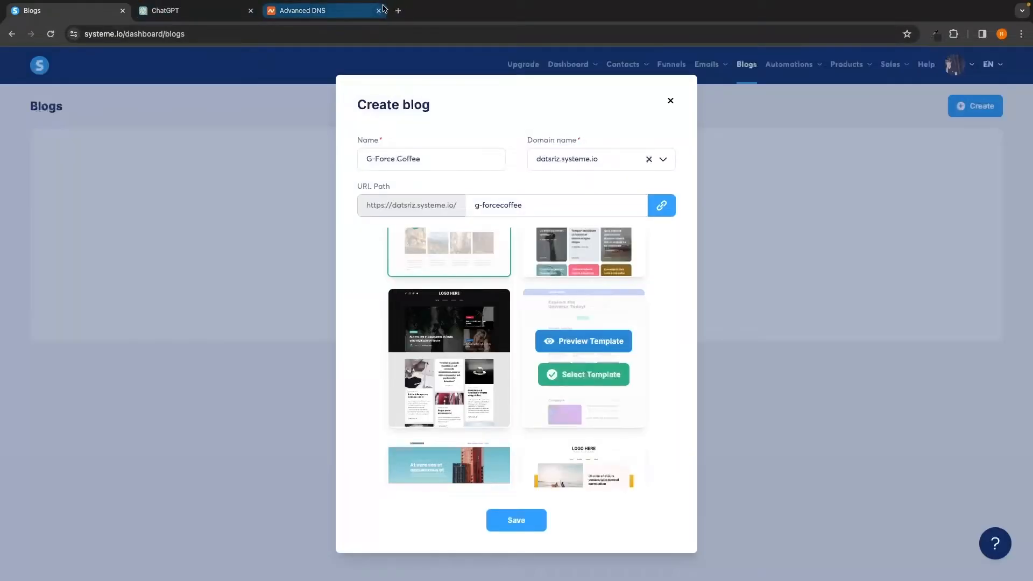
Close the Namecheap Advanced DNS page and save the new blog with the "Explore the Universe Today!" template.
left_click(354, 11)
scroll(537, 259, "up", 2)
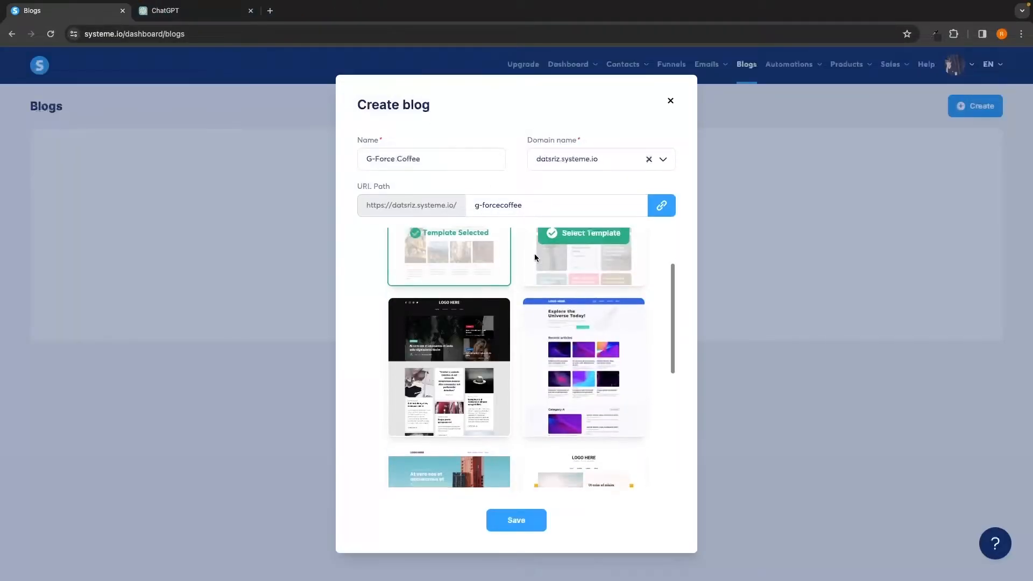
scroll(538, 269, "down", 3)
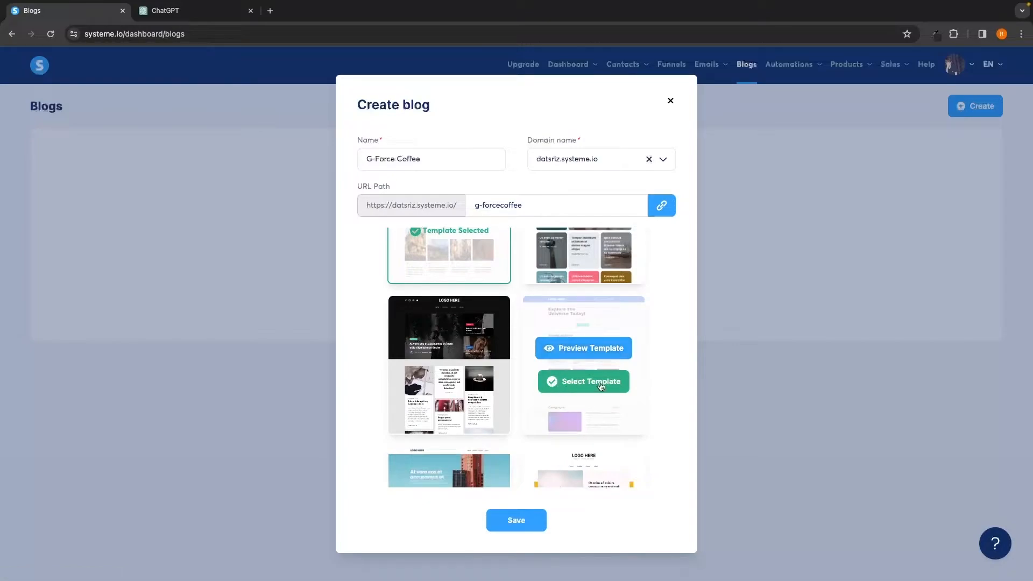
left_click(586, 386)
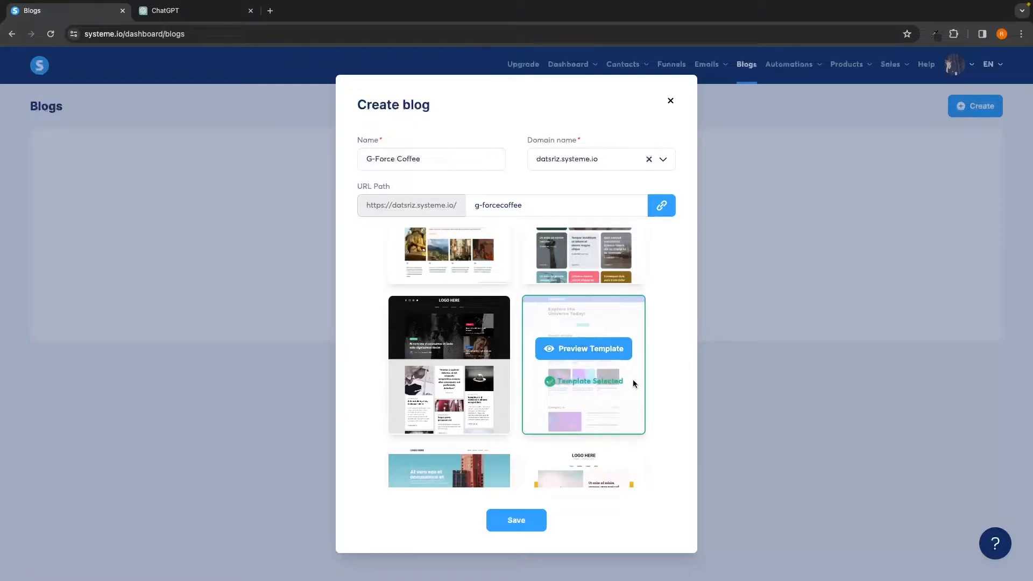
left_click(520, 525)
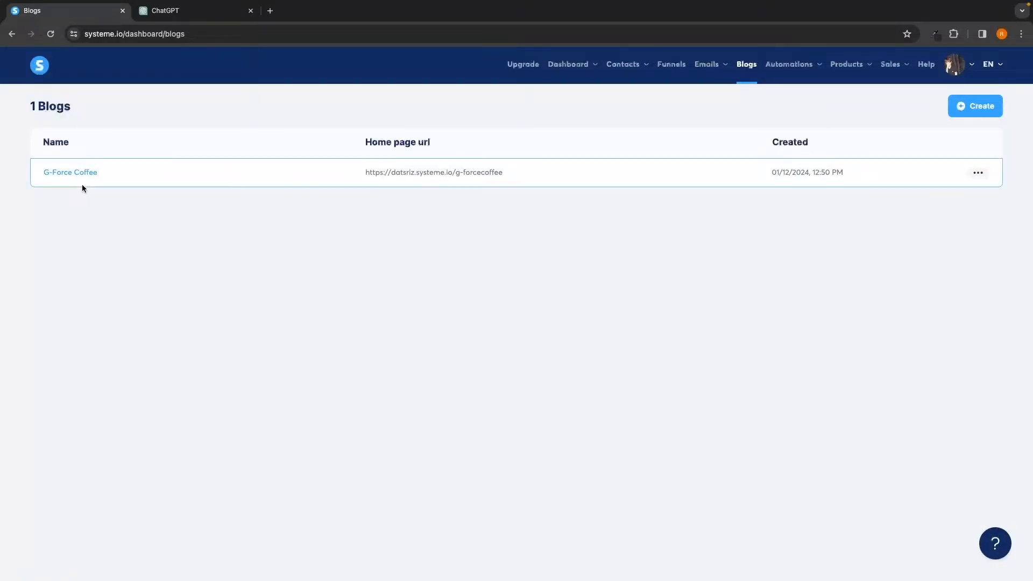
View the live G-Force Coffee home page and examine its article "Adipisci velit, sed quia non numquam eius".
left_click(977, 173)
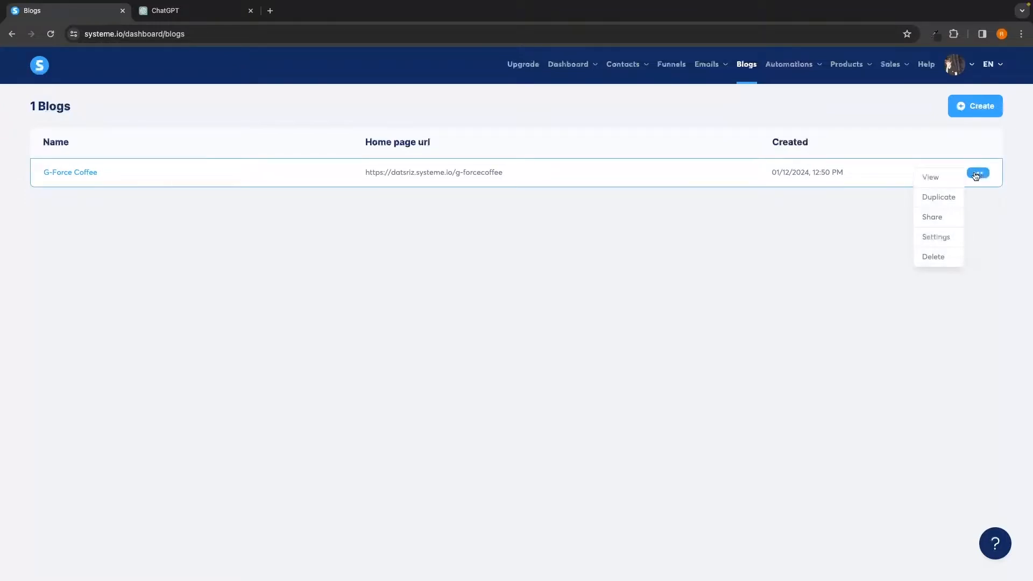
left_click(935, 180)
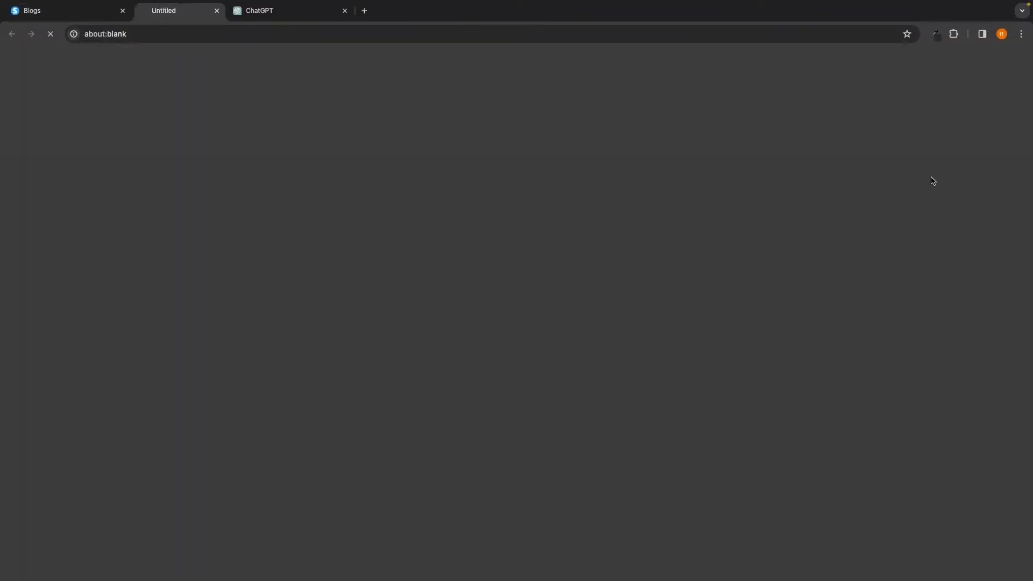
scroll(828, 209, "down", 2)
scroll(829, 211, "down", 4)
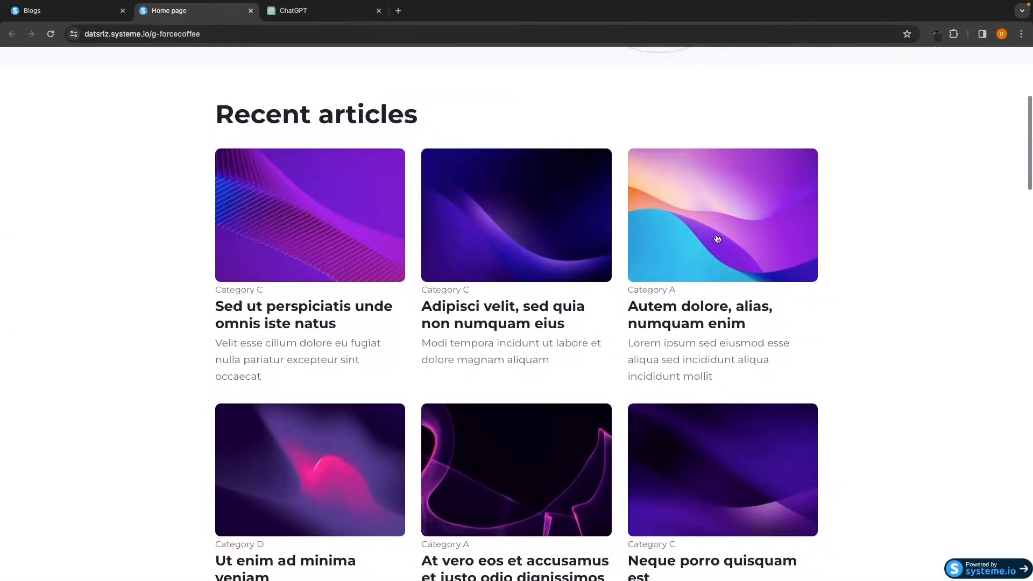
left_click(463, 310)
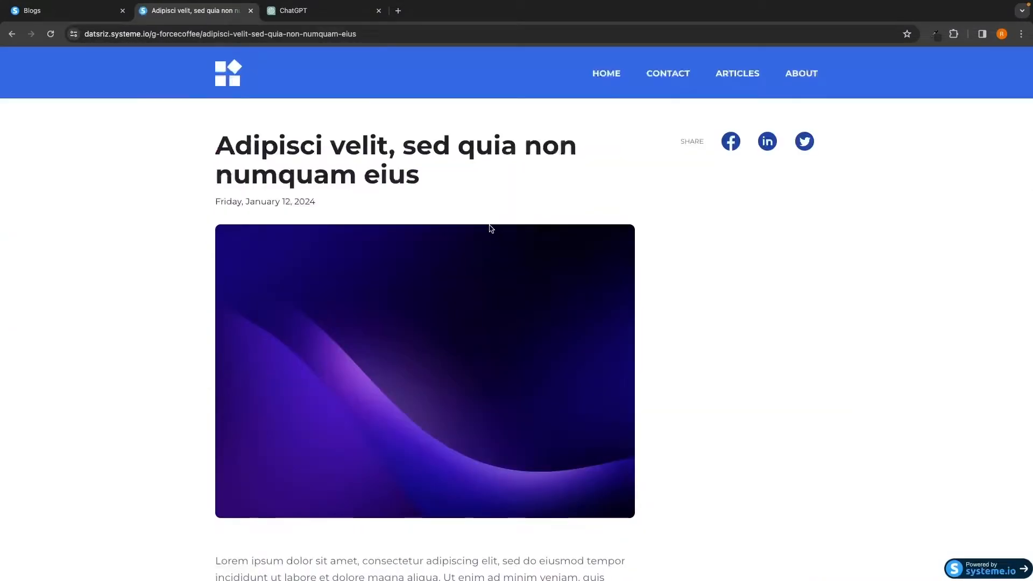
scroll(488, 225, "down", 6)
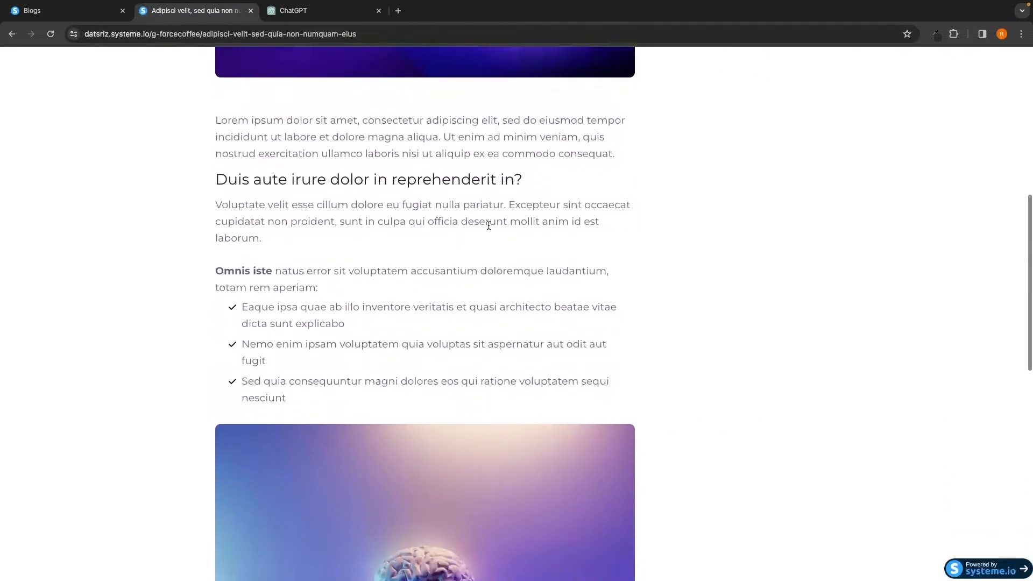
scroll(489, 225, "left", 5)
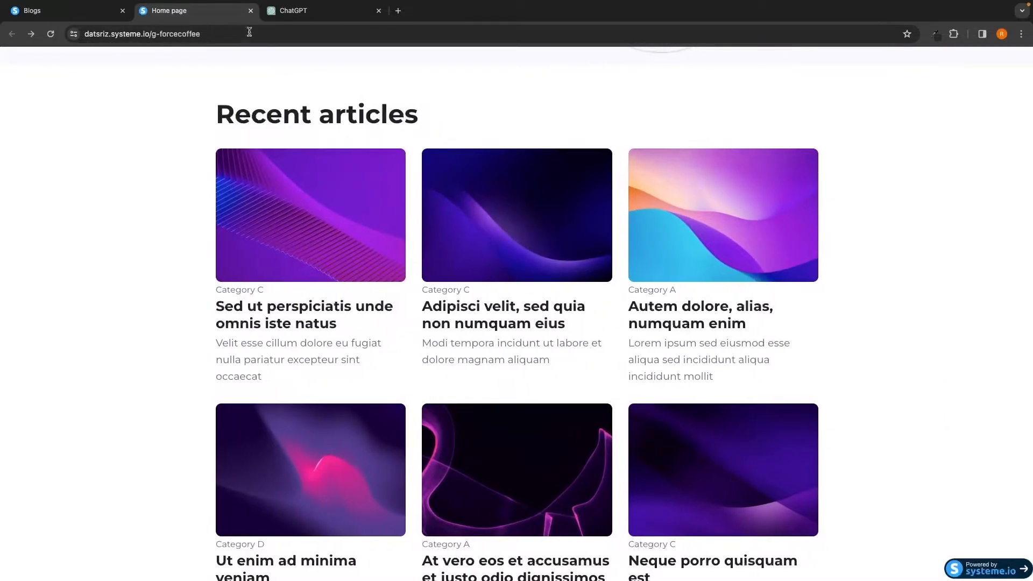
left_click(250, 11)
Try to duplicate the G-Force Coffee blog.
left_click(986, 174)
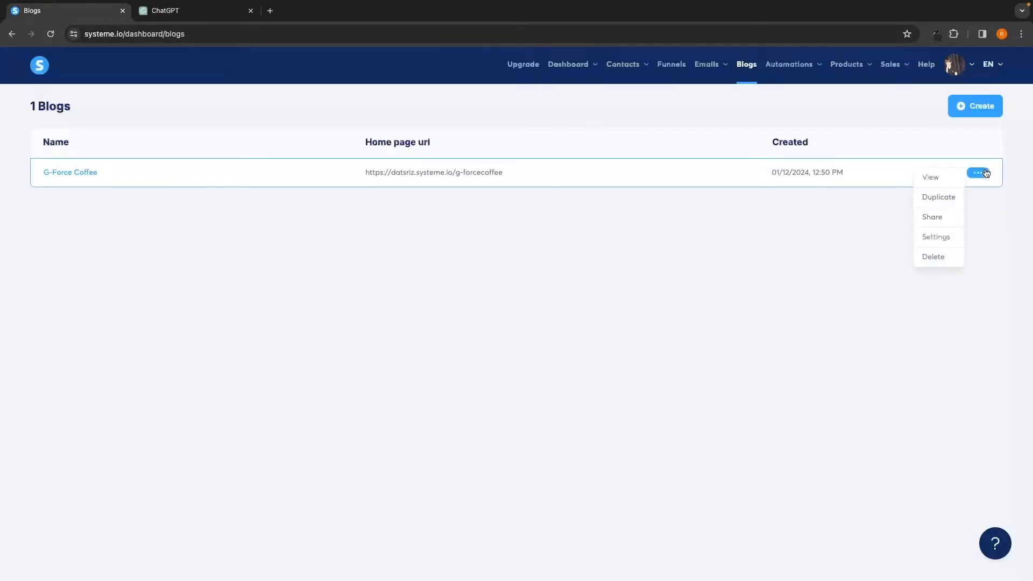
left_click(944, 200)
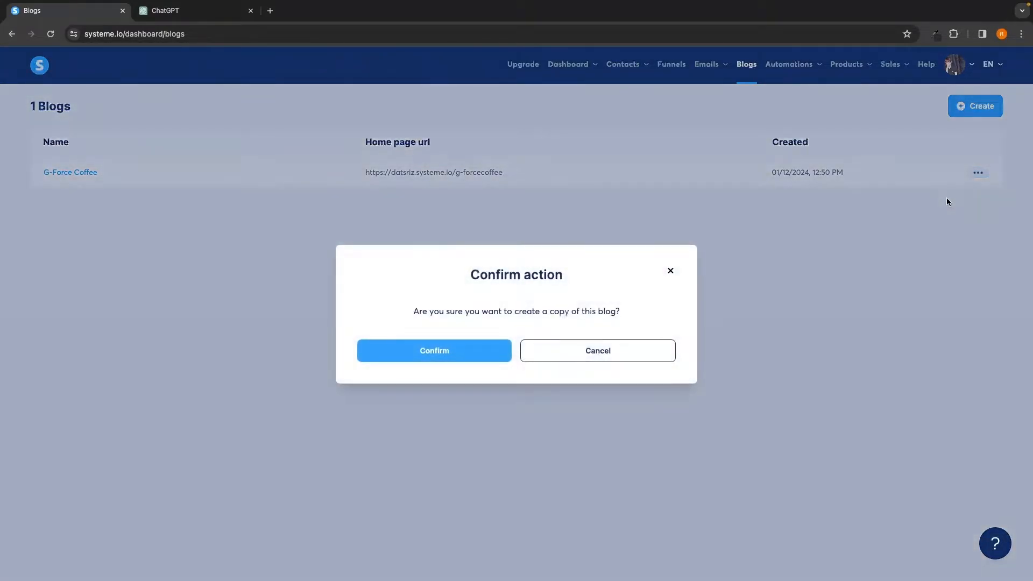
left_click(461, 352)
left_click_drag(431, 372, 625, 376)
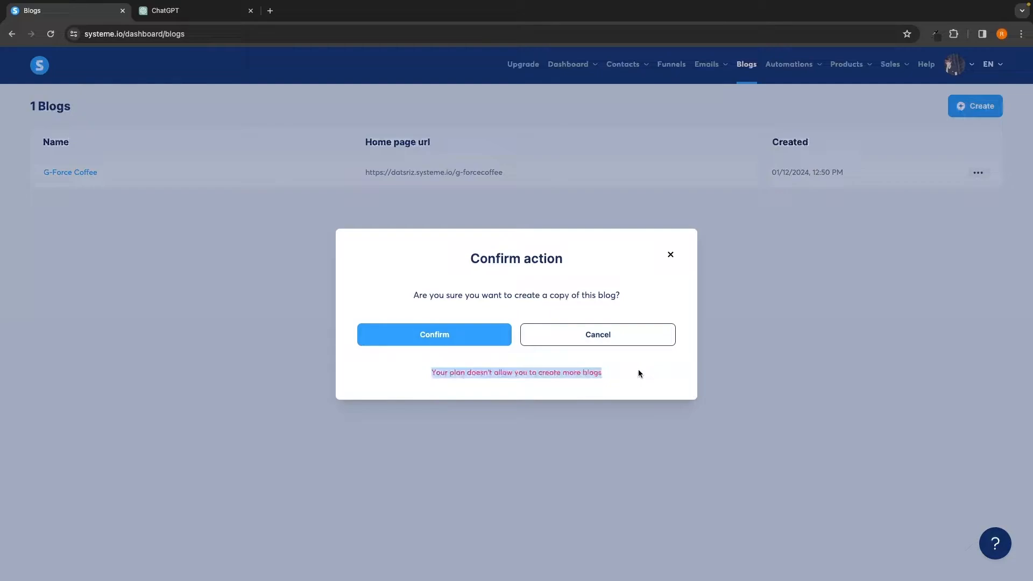
left_click(638, 369)
left_click(671, 254)
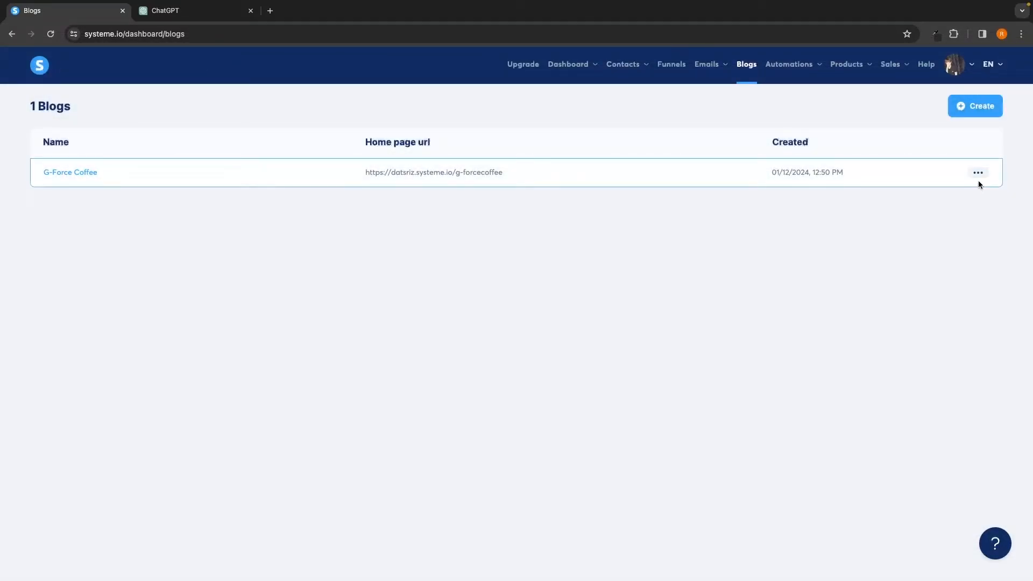
Open the G-Force Coffee blog's settings, check the domain name options, and close the settings without saving.
left_click(978, 173)
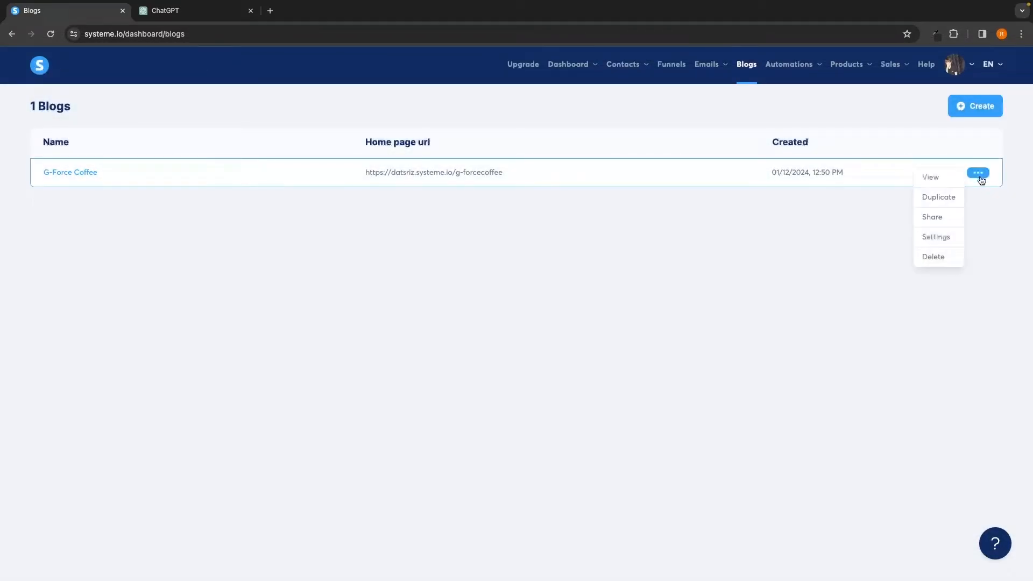
left_click(939, 239)
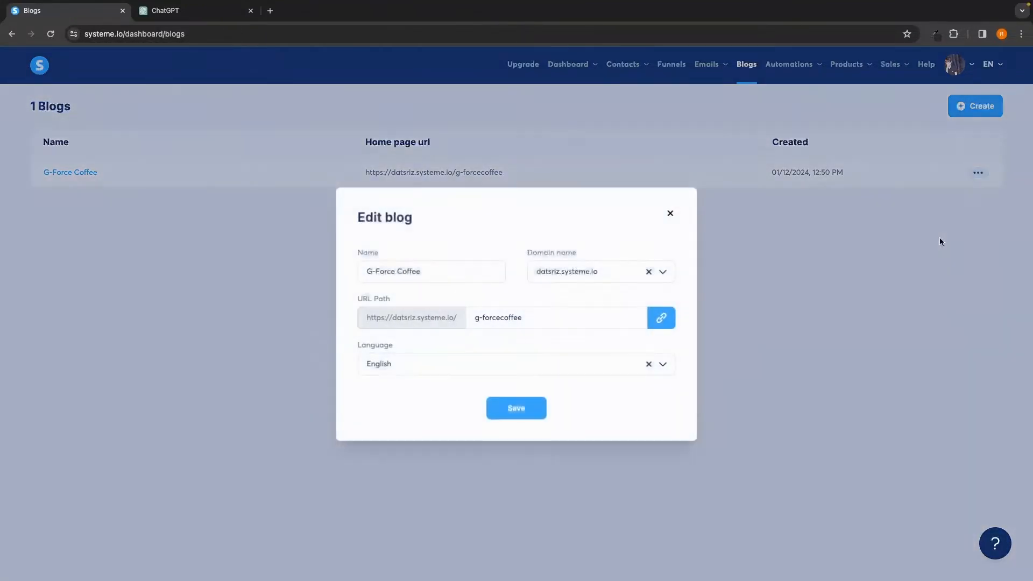
left_click_drag(526, 250, 592, 250)
left_click(529, 250)
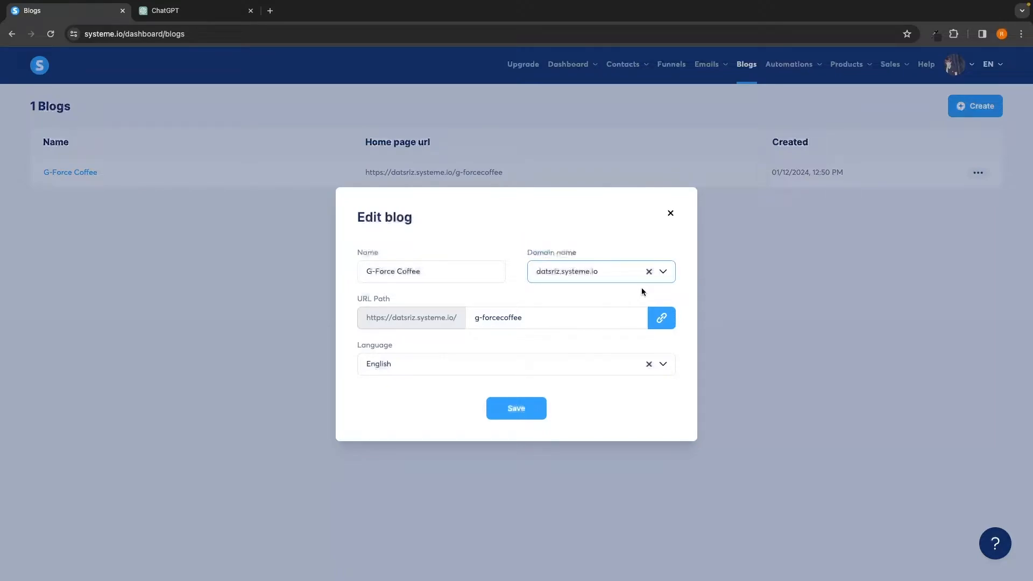
left_click(663, 272)
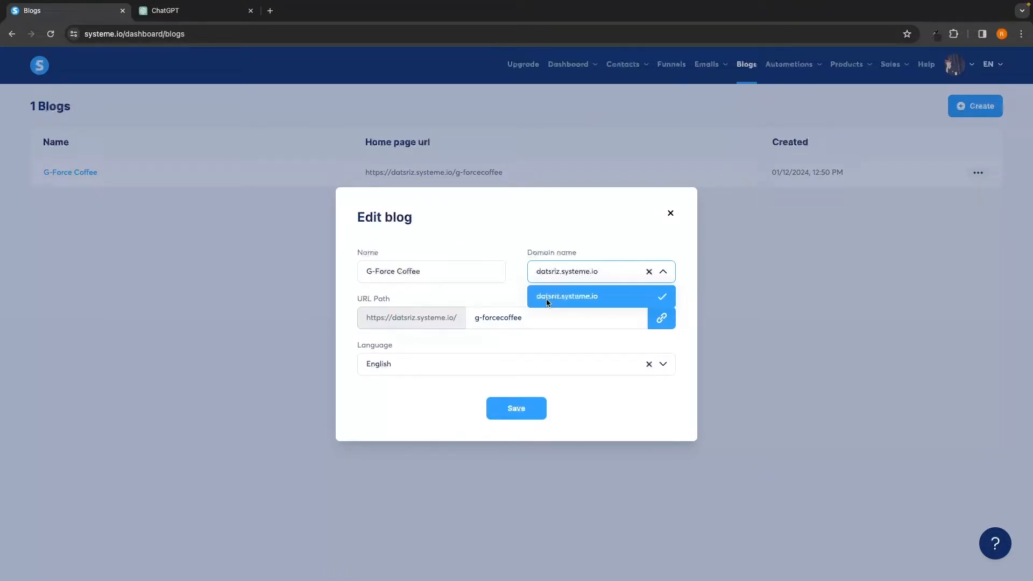
left_click(560, 299)
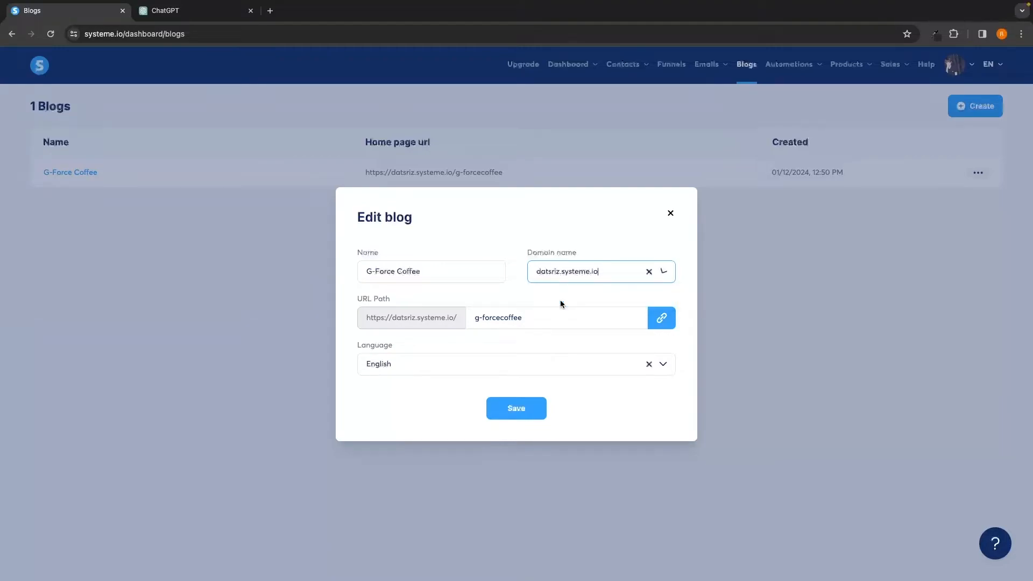
left_click(670, 213)
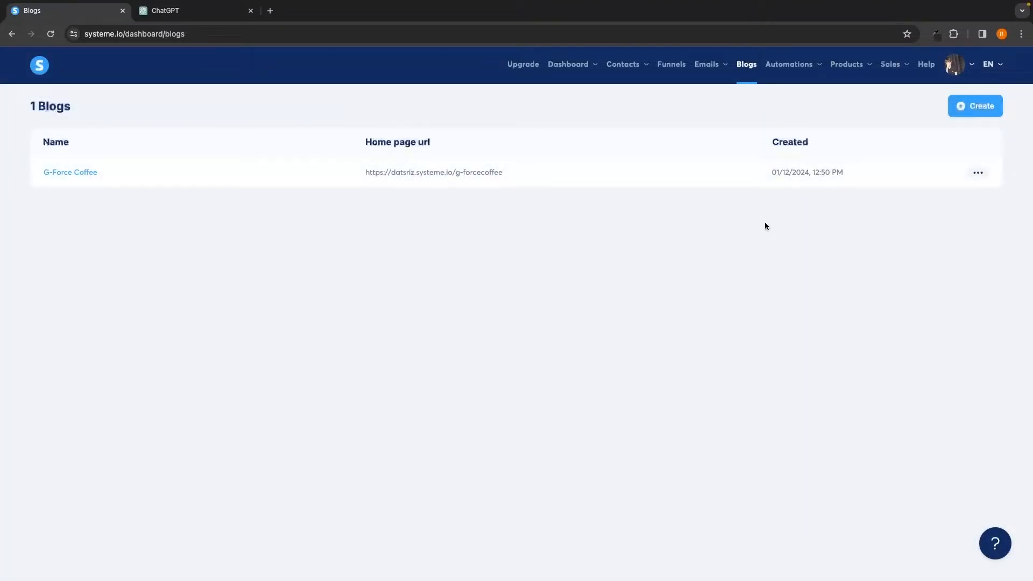
Open the G-Force Coffee blog's Home page in the page editor.
left_click(57, 173)
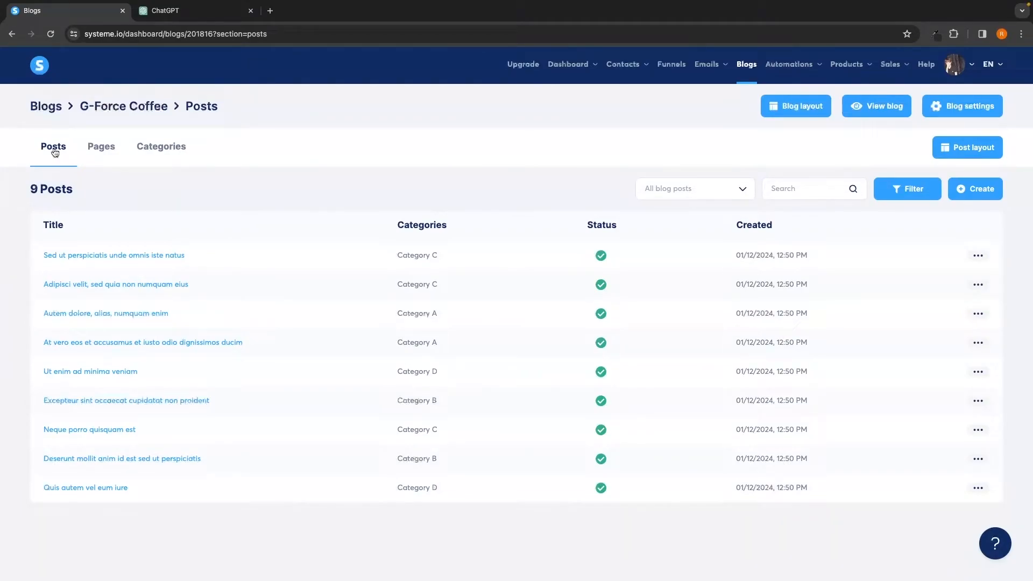
left_click(105, 157)
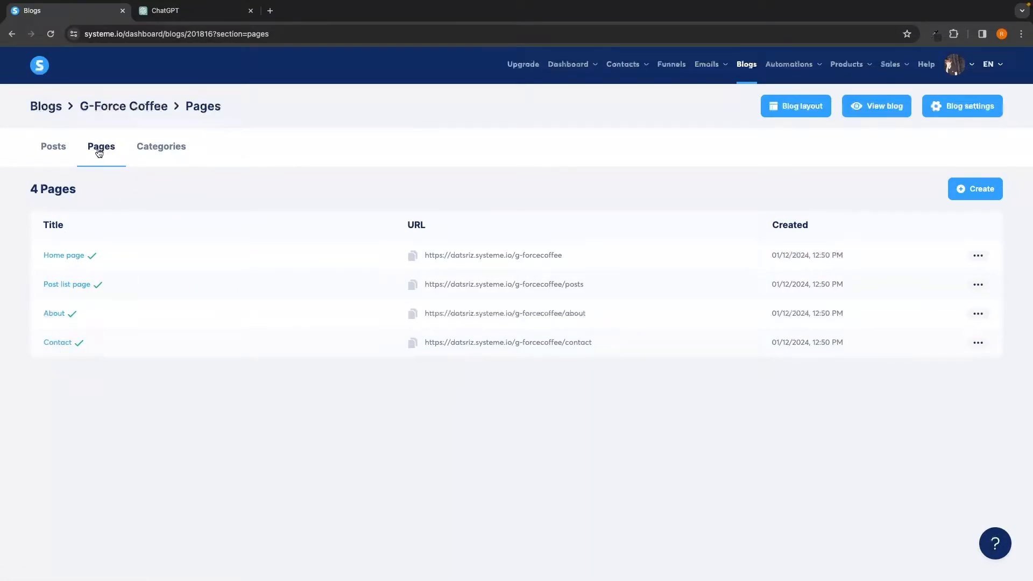
left_click(66, 255)
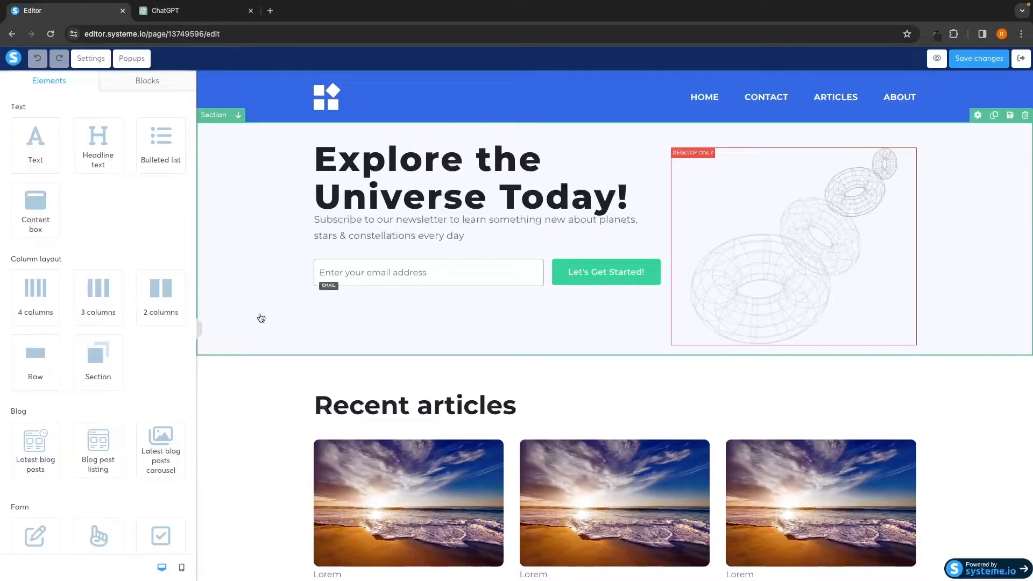
Examine the home page layout in the editor, from the hero section through the recent articles and category sections.
scroll(261, 318, "down", 5)
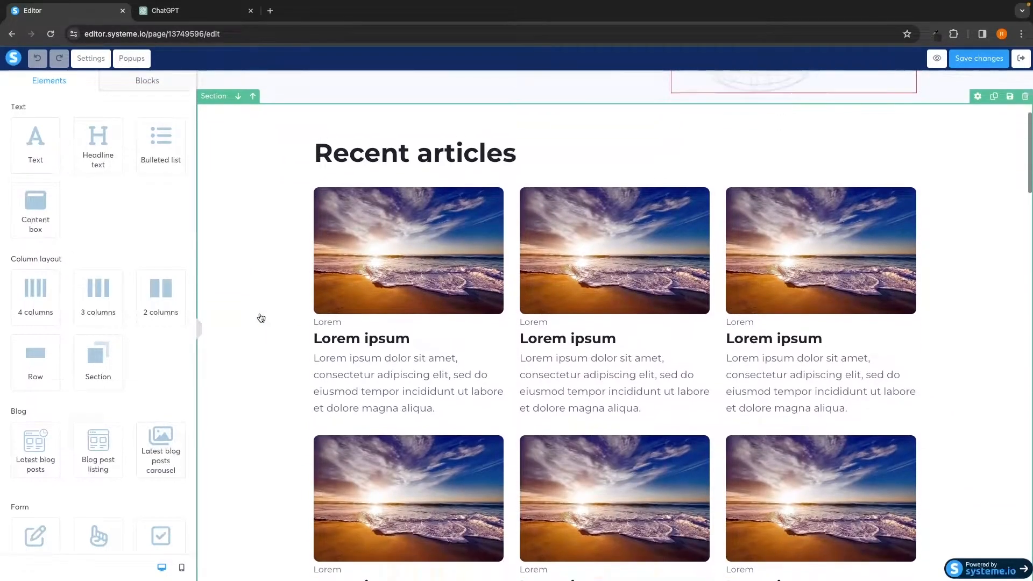
scroll(260, 194, "up", 1)
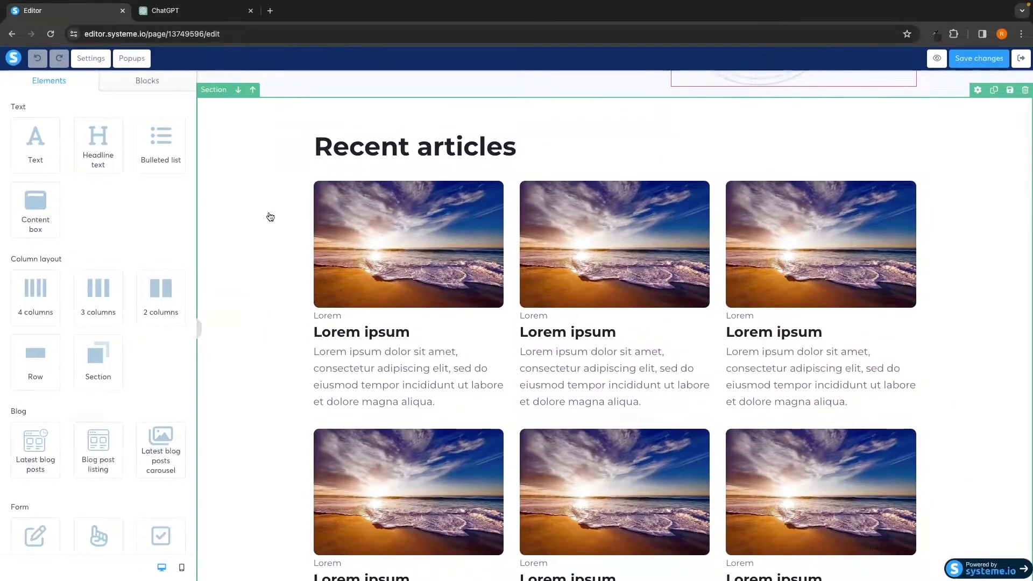
scroll(270, 217, "down", 3)
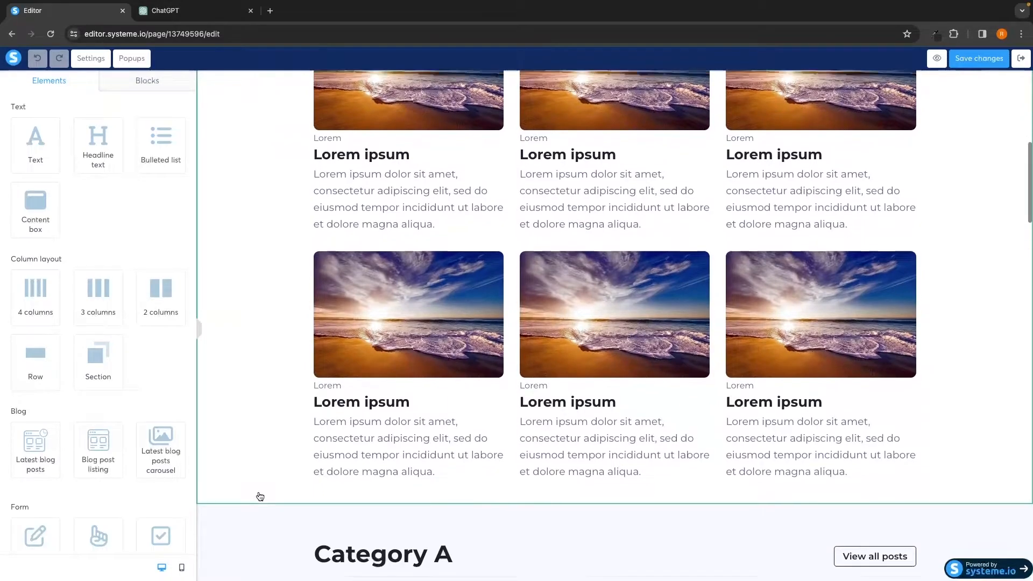
scroll(260, 496, "down", 11)
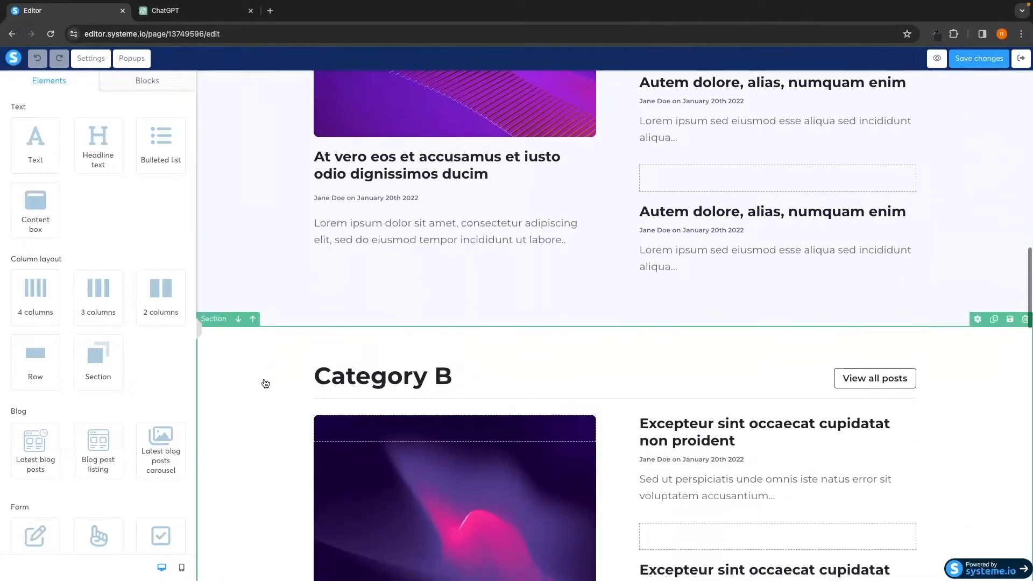
scroll(265, 383, "down", 11)
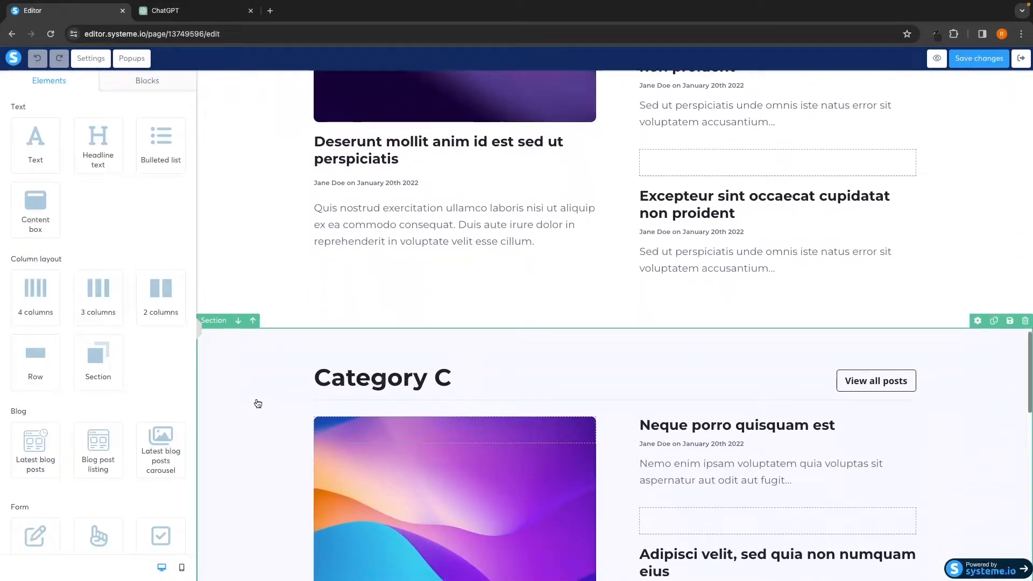
scroll(258, 403, "up", 20)
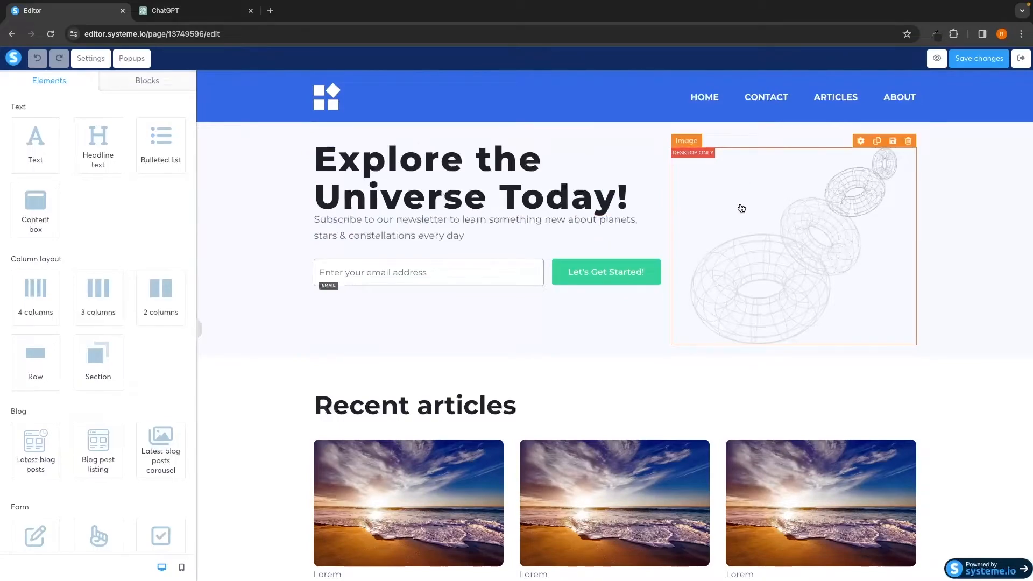
scroll(745, 212, "down", 2)
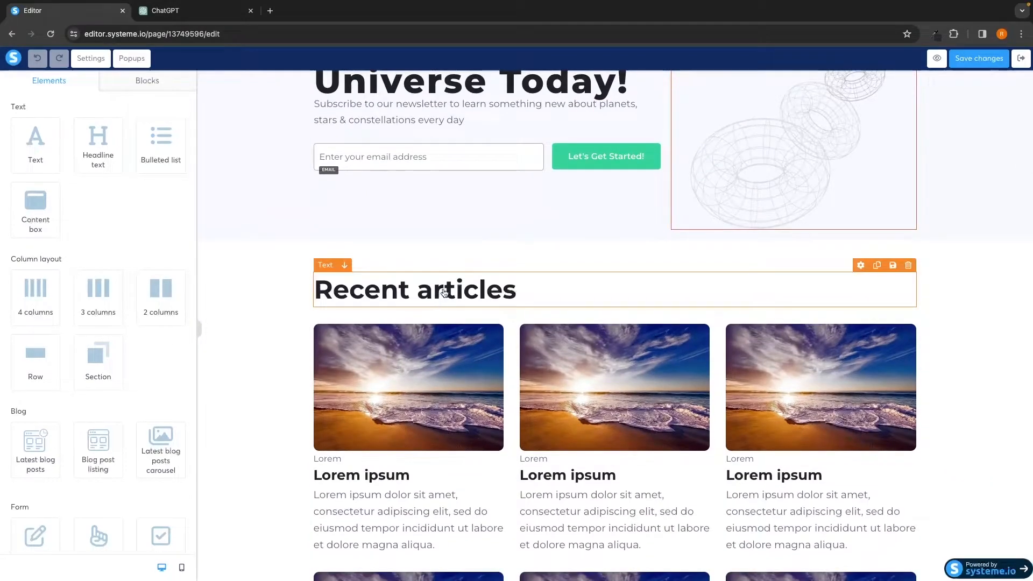
scroll(444, 293, "down", 1)
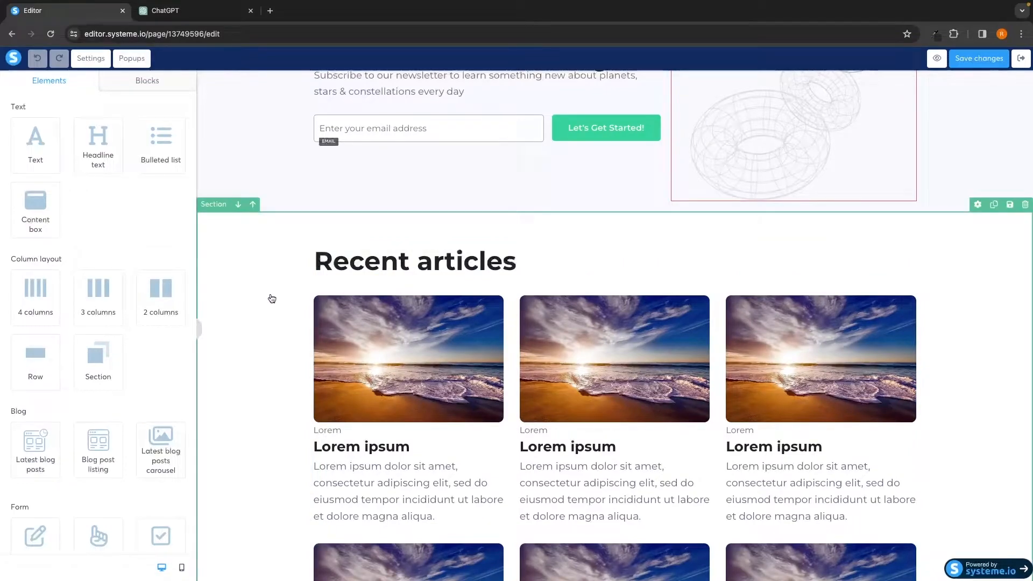
scroll(272, 343, "up", 3)
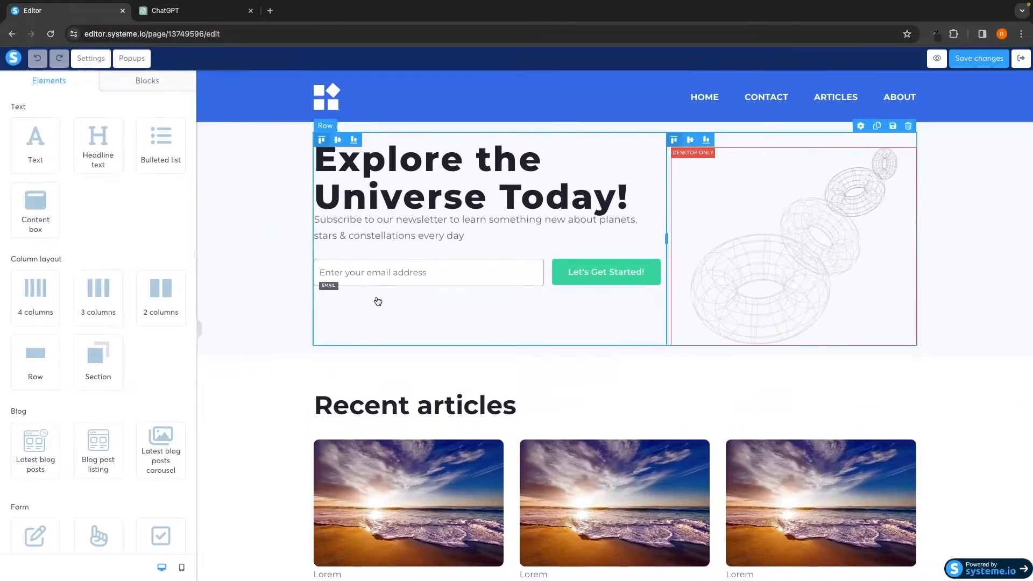
Replace the hero headline "Explore the Universe Today!" with "G-Force Coffee".
left_click(503, 187)
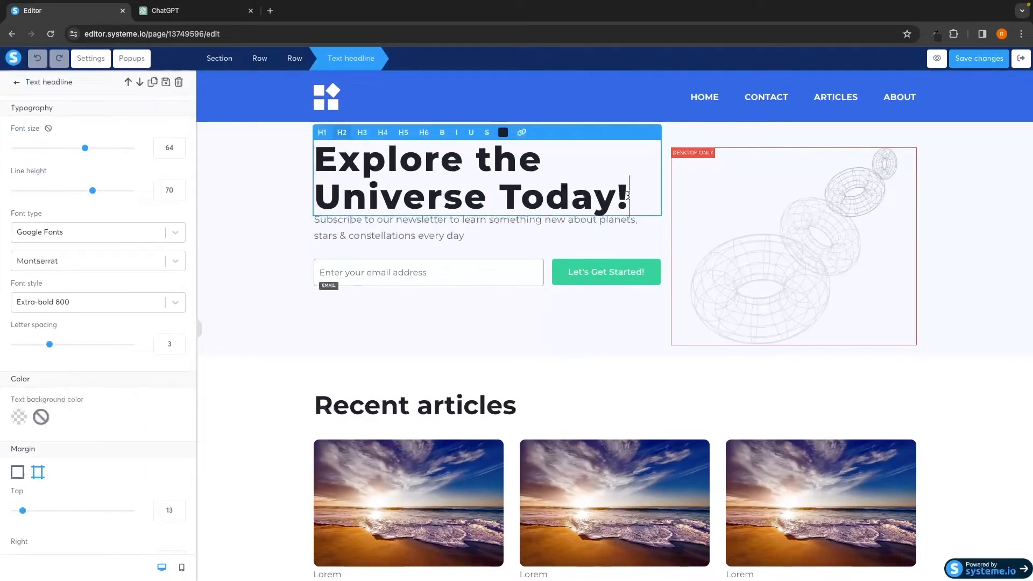
left_click_drag(628, 194, 319, 158)
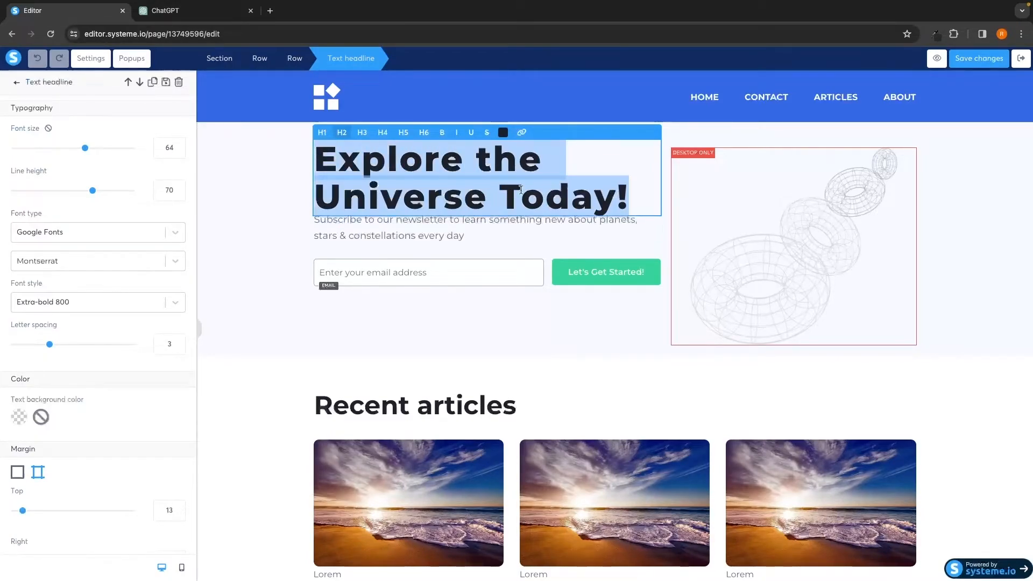
type("G-f")
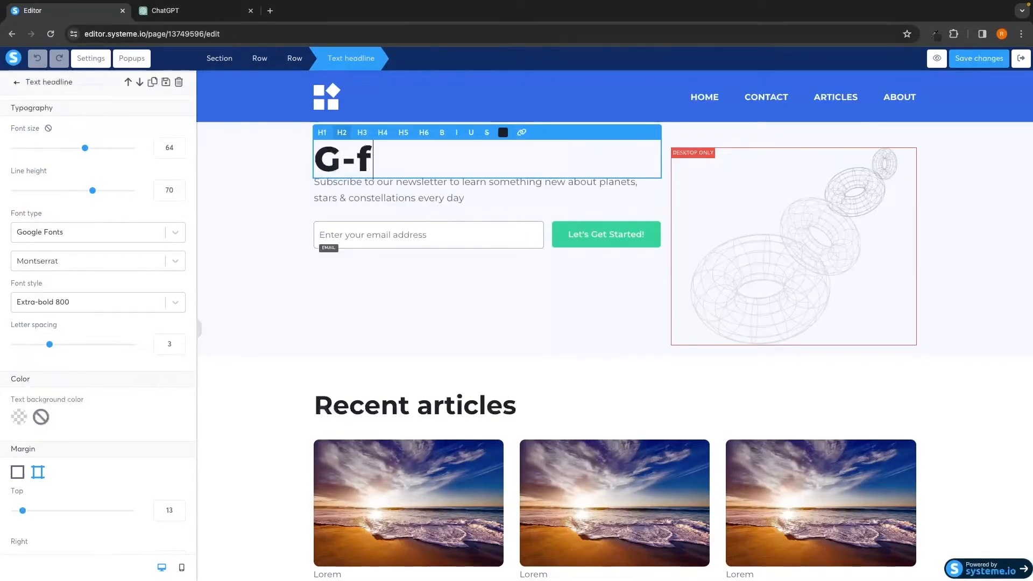
key("BackSpace")
type("Force Coffee")
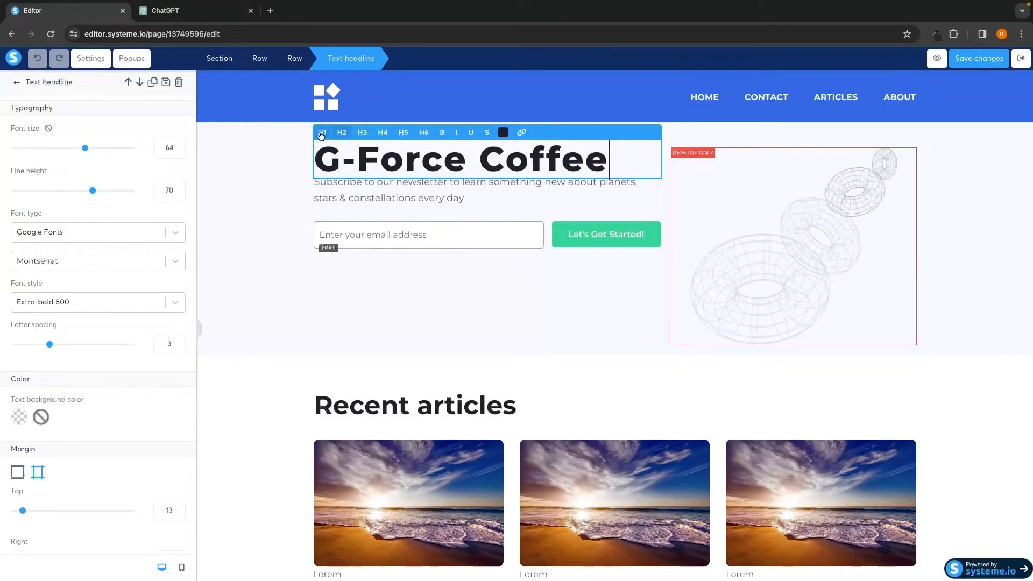
Try several heading levels on the hero headline, settling on H1 with font size 67 and line height 75.
left_click(362, 133)
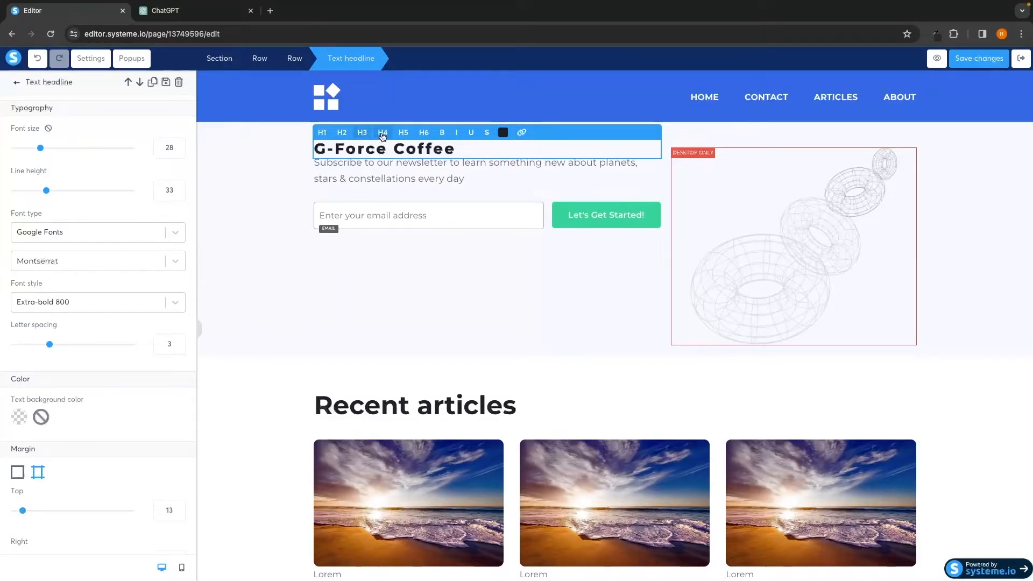
left_click(383, 134)
left_click(402, 136)
left_click(342, 134)
left_click(323, 134)
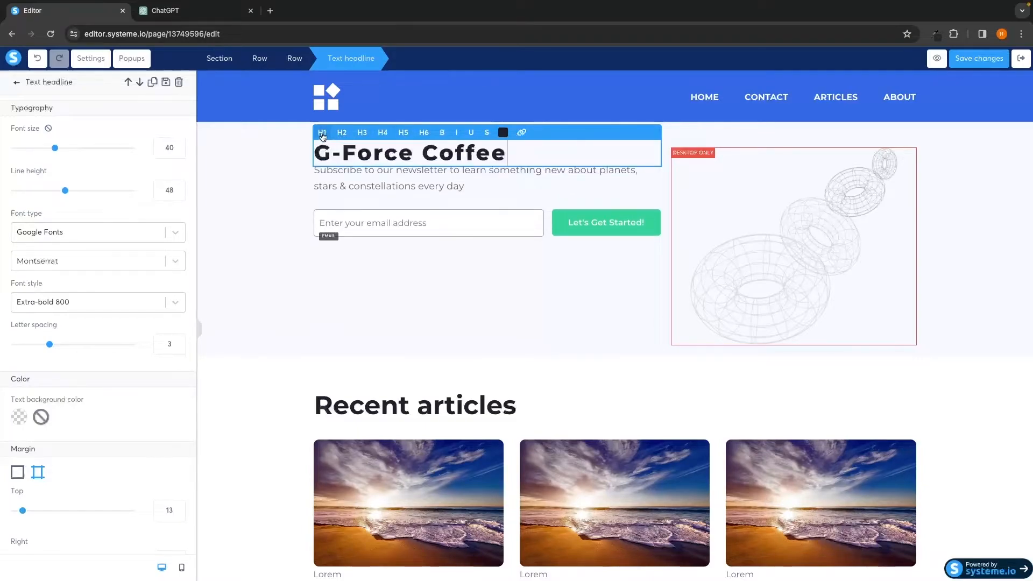
left_click(340, 135)
left_click(327, 134)
left_click_drag(55, 149, 90, 150)
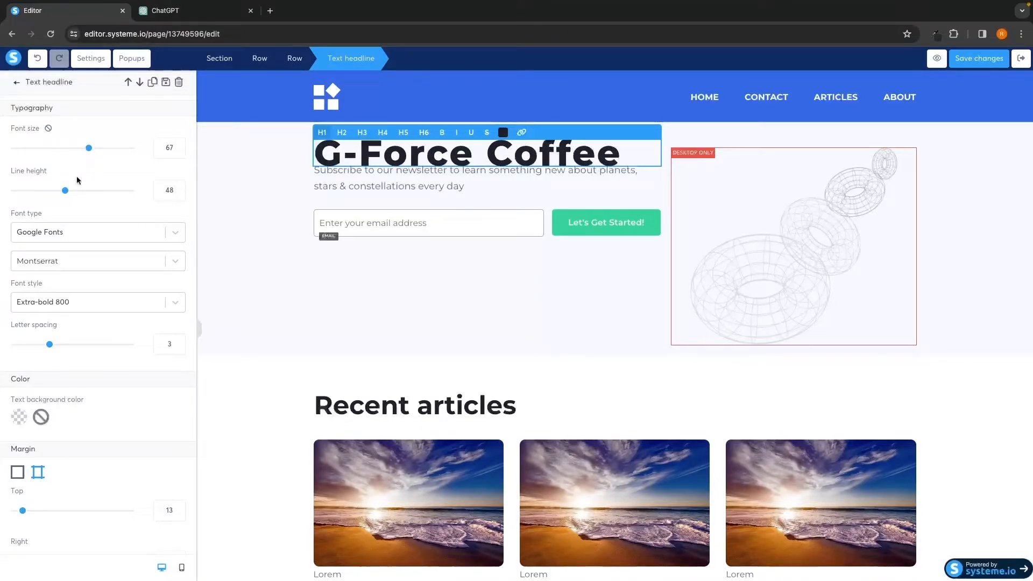
left_click_drag(65, 193, 100, 195)
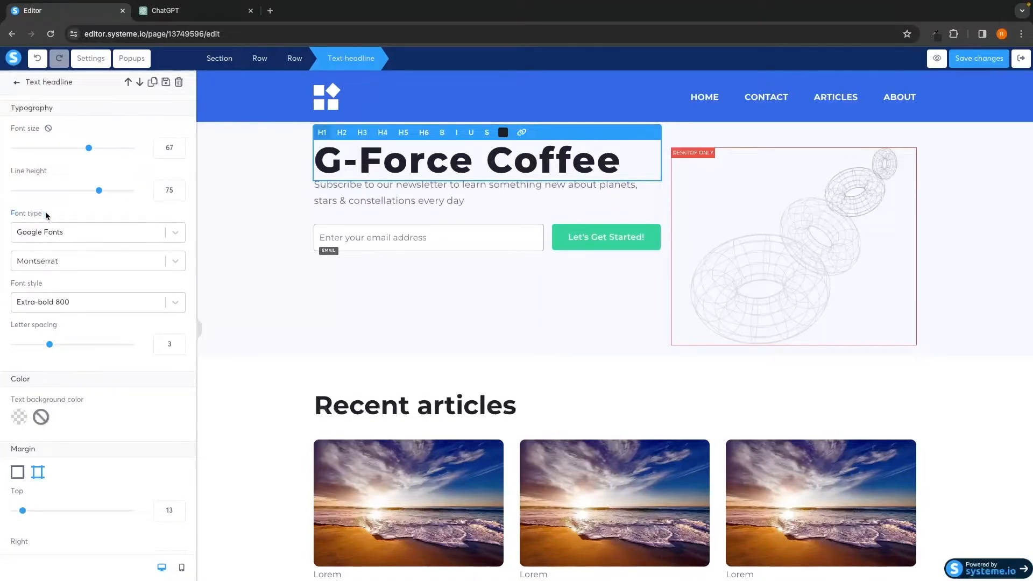
Browse the font types and Google Fonts available for the hero headline, keeping Montserrat.
left_click(12, 232)
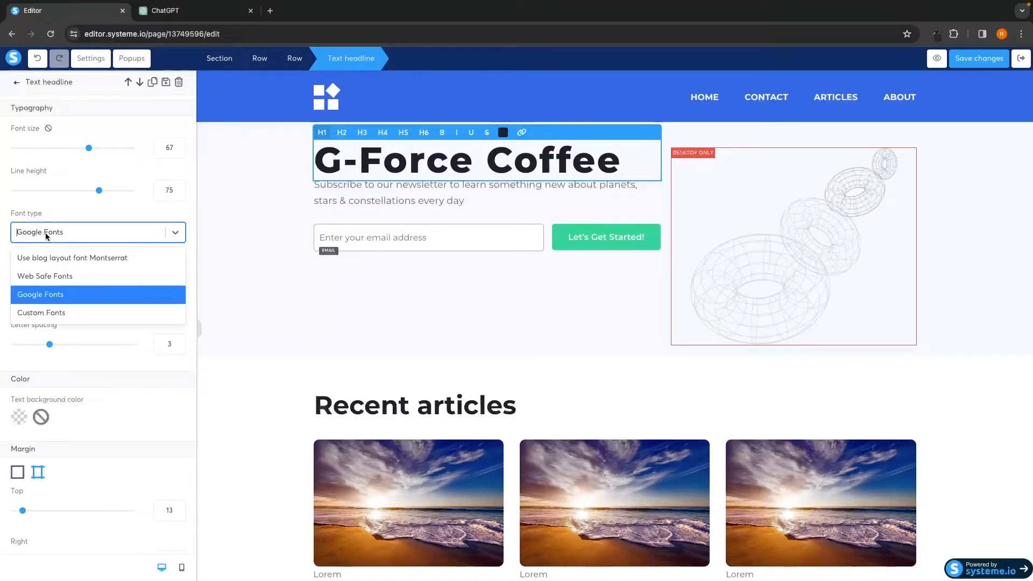
left_click(47, 294)
left_click(76, 263)
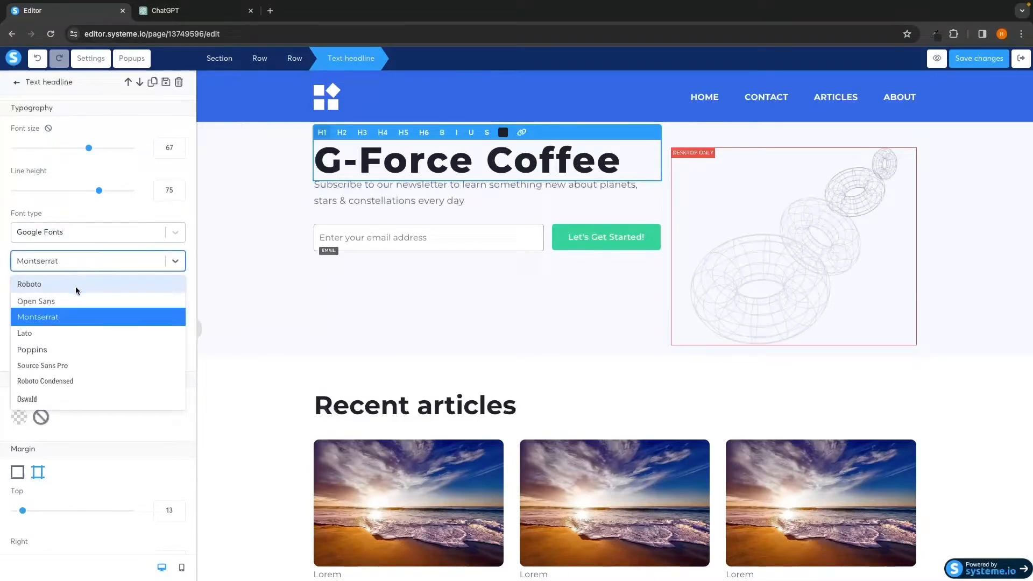
left_click(58, 249)
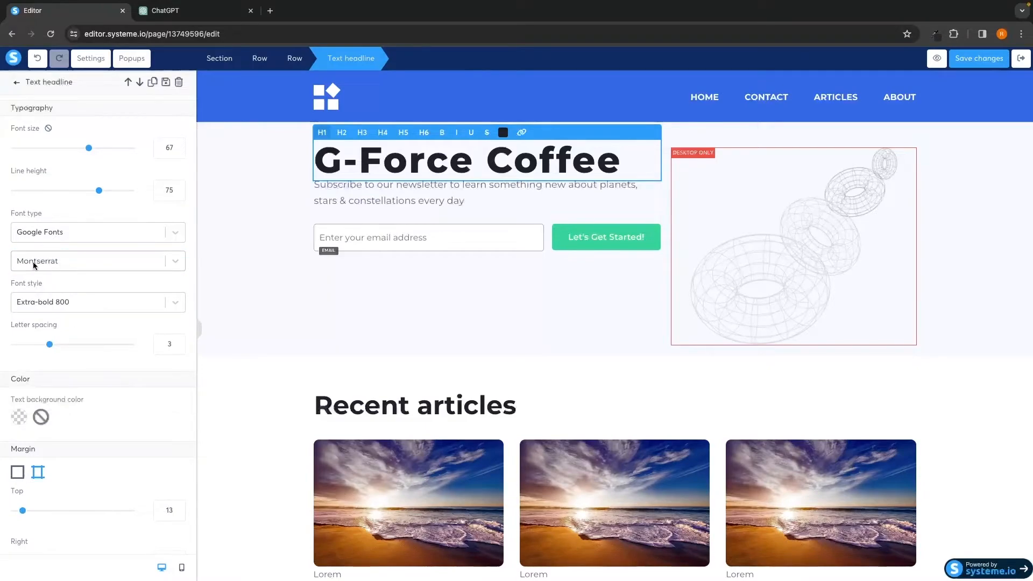
left_click(60, 263)
scroll(74, 303, "down", 3)
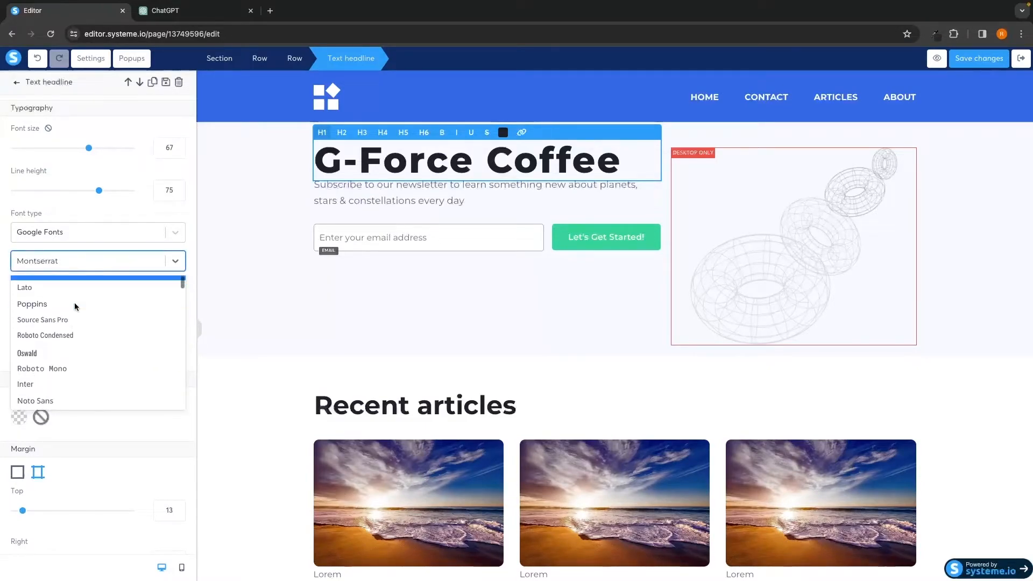
scroll(74, 303, "down", 6)
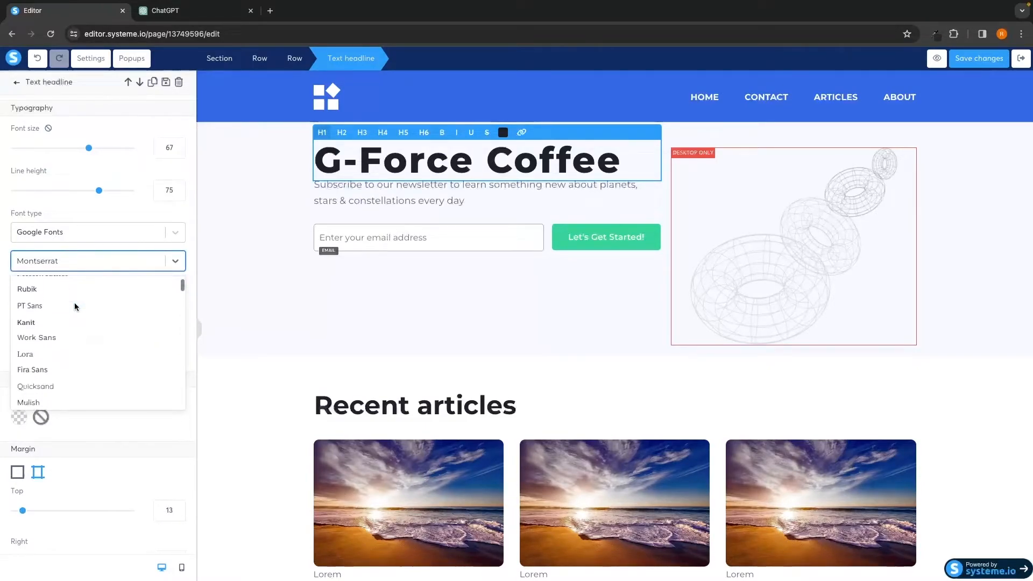
scroll(57, 324, "up", 6)
scroll(56, 363, "down", 1)
scroll(56, 362, "up", 1)
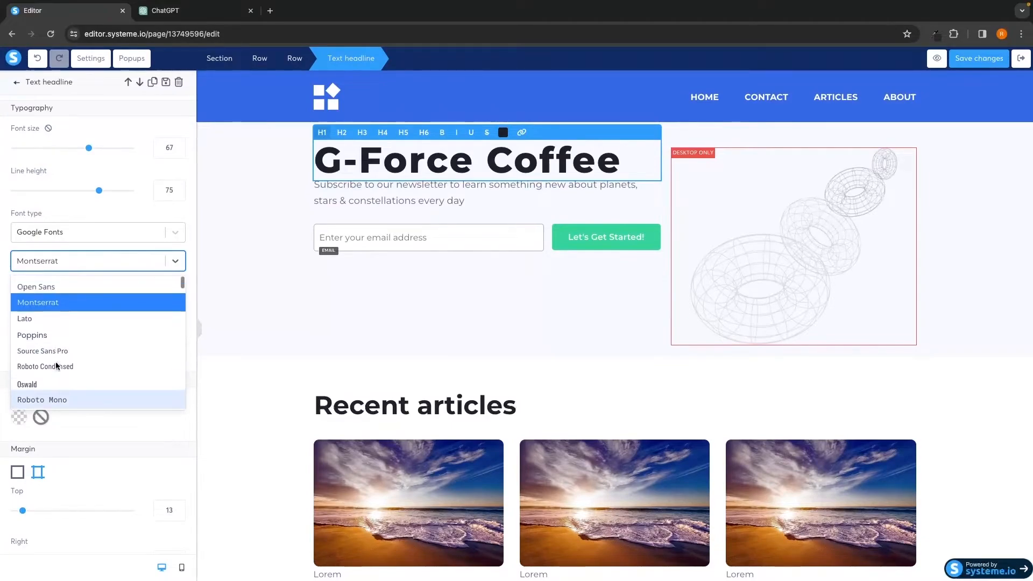
left_click(50, 252)
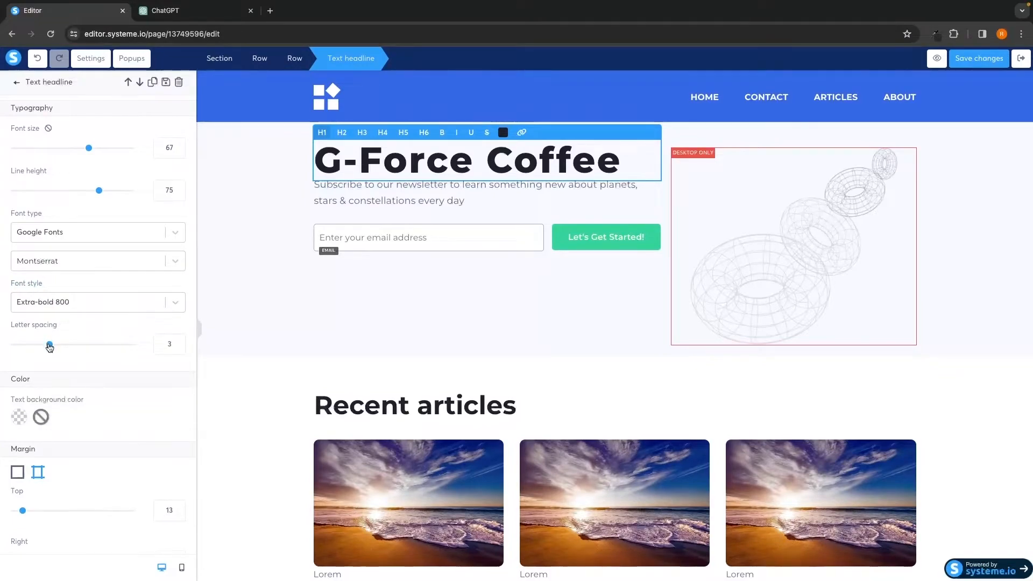
Examine the hero headline's letter spacing, margin, padding, alignment and visibility settings.
mouse_move(52, 346)
left_mouse_down()
mouse_move(114, 347)
mouse_move(51, 350)
left_mouse_up()
scroll(88, 358, "down", 5)
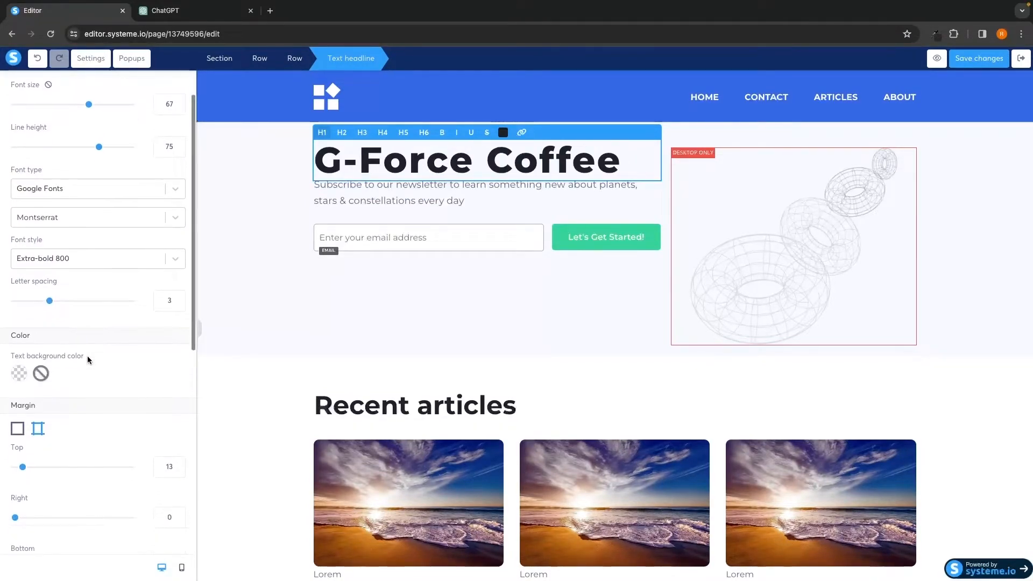
scroll(88, 360, "down", 3)
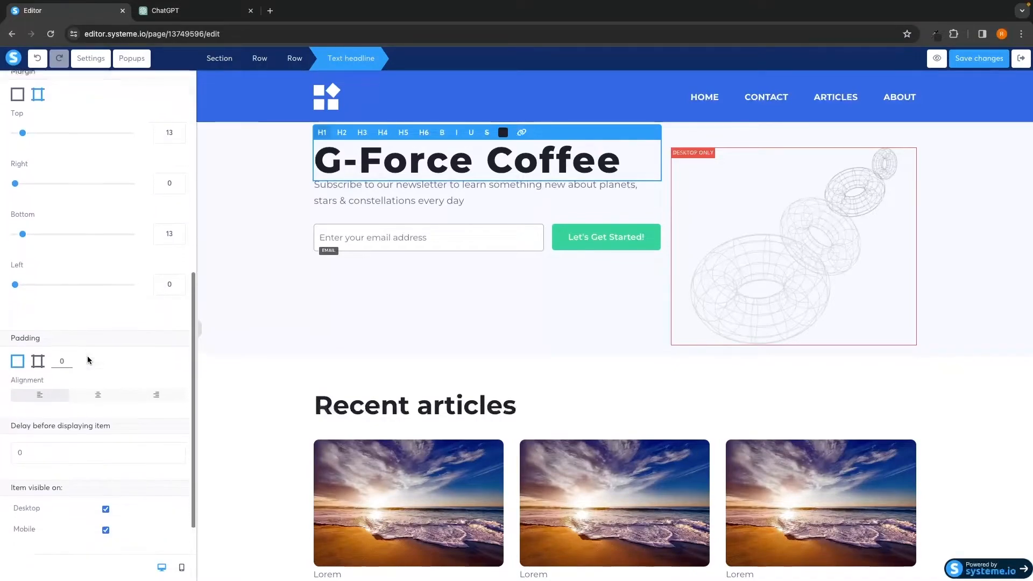
Change the text color of the "G-Force Coffee" hero headline to the dark green default color, 417505.
scroll(89, 360, "up", 6)
scroll(88, 359, "up", 3)
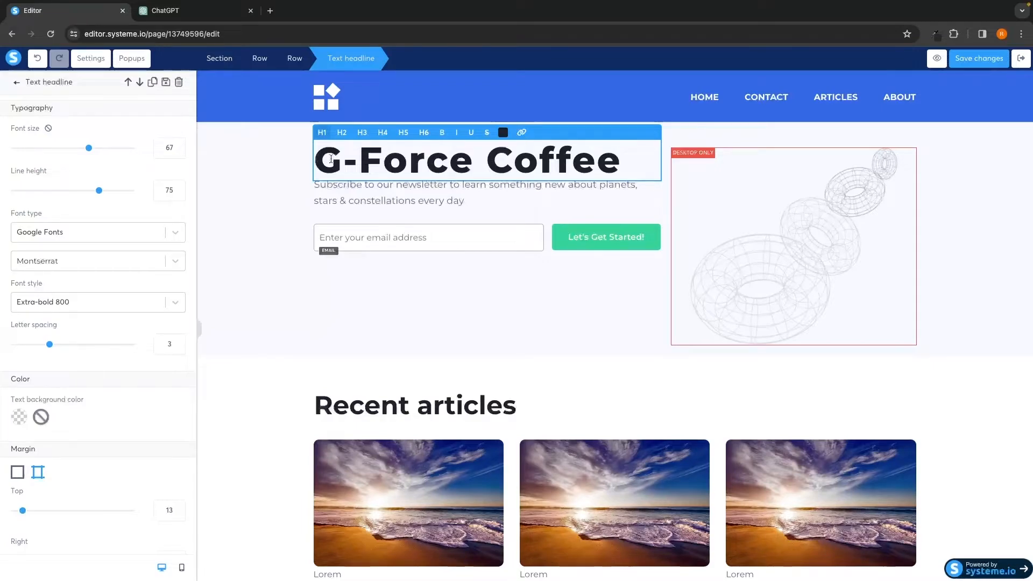
left_click_drag(614, 163, 324, 161)
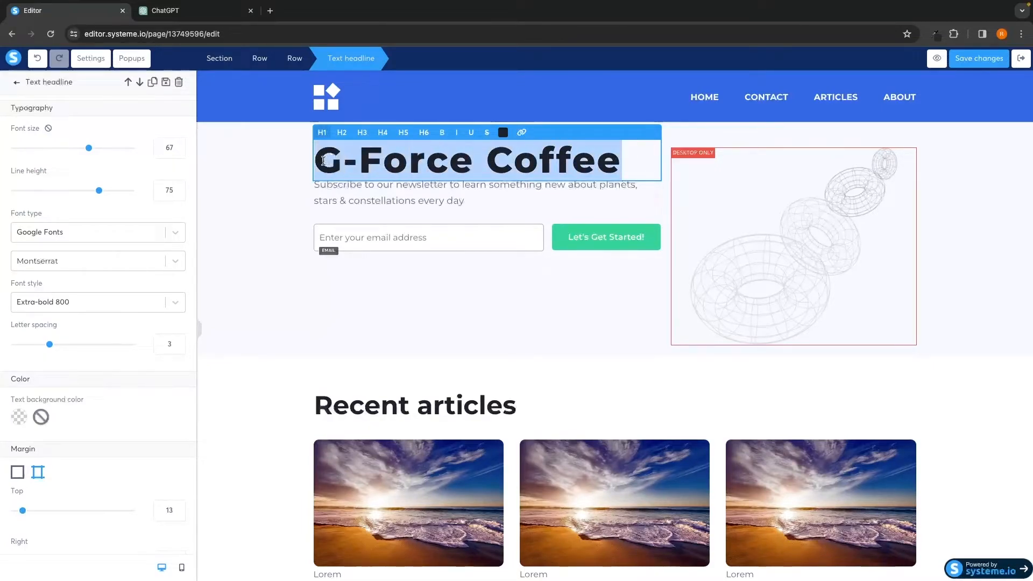
left_click(503, 134)
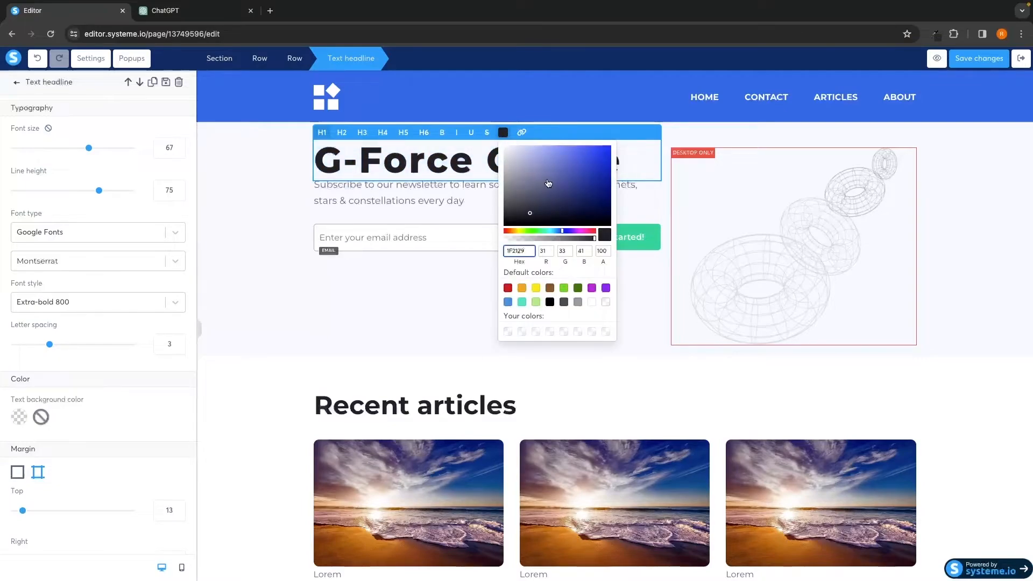
mouse_move(548, 183)
left_mouse_down()
mouse_move(610, 151)
mouse_move(576, 161)
left_mouse_up()
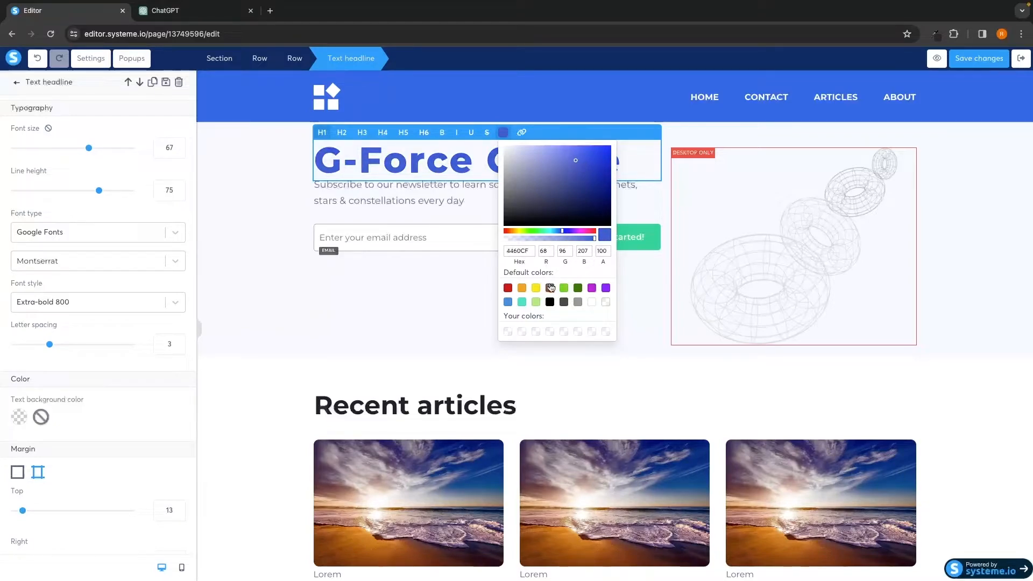
left_click(578, 289)
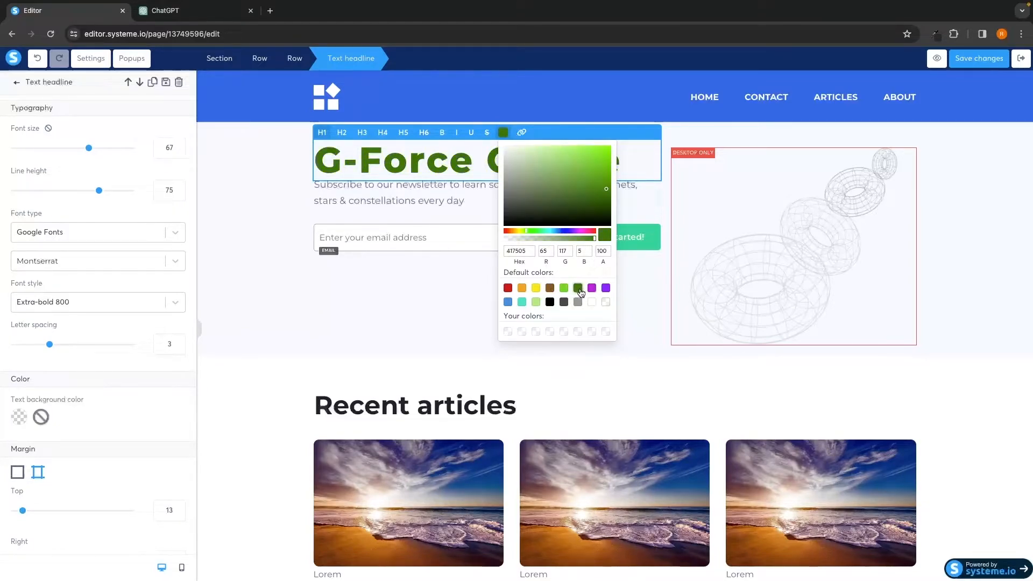
left_click(449, 166)
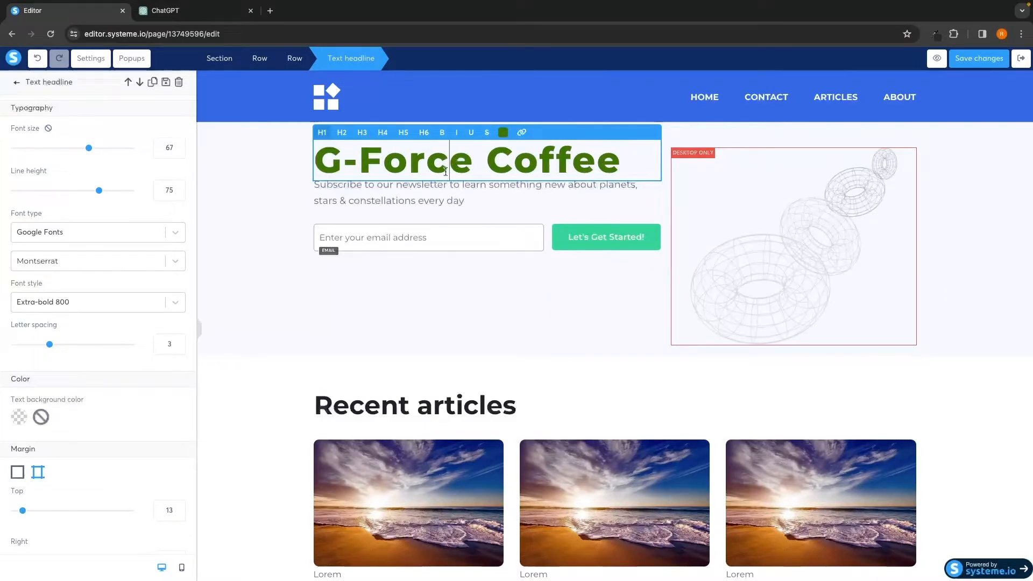
Replace the newsletter text under the hero headline with "The best coffee reviews on the internet.".
left_click(343, 203)
left_click(443, 201)
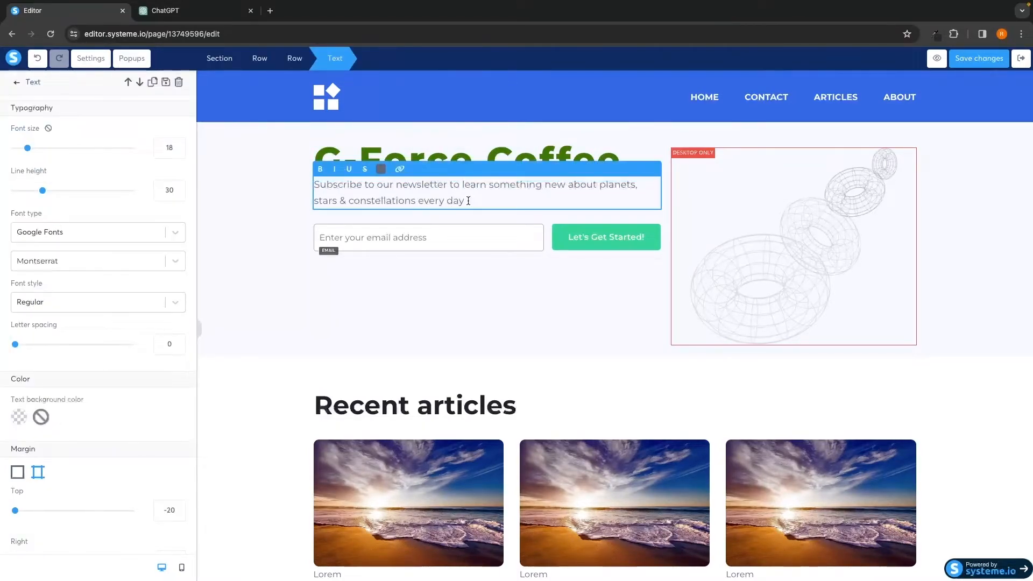
left_click_drag(468, 200, 304, 189)
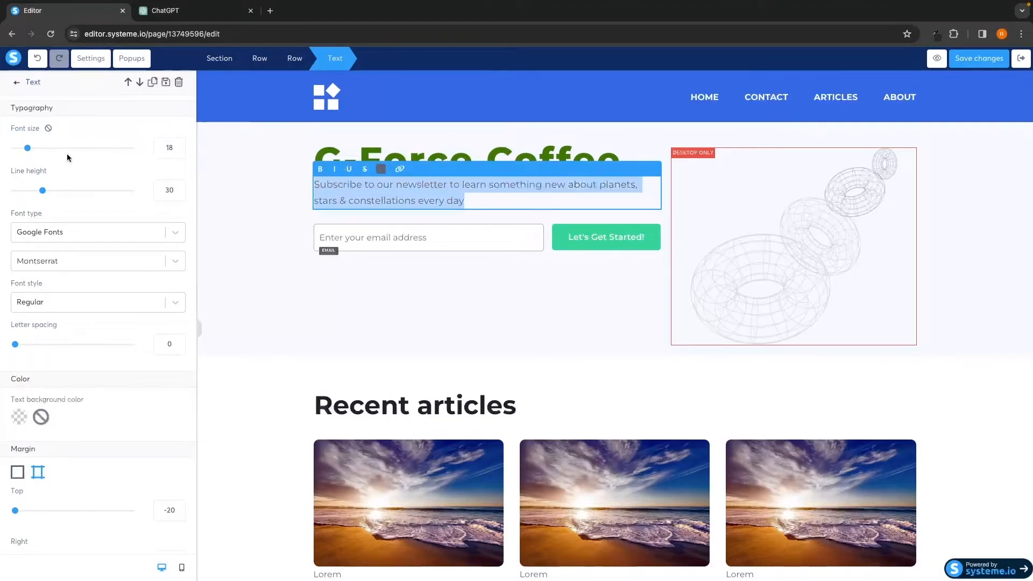
scroll(75, 185, "down", 4)
scroll(75, 185, "up", 4)
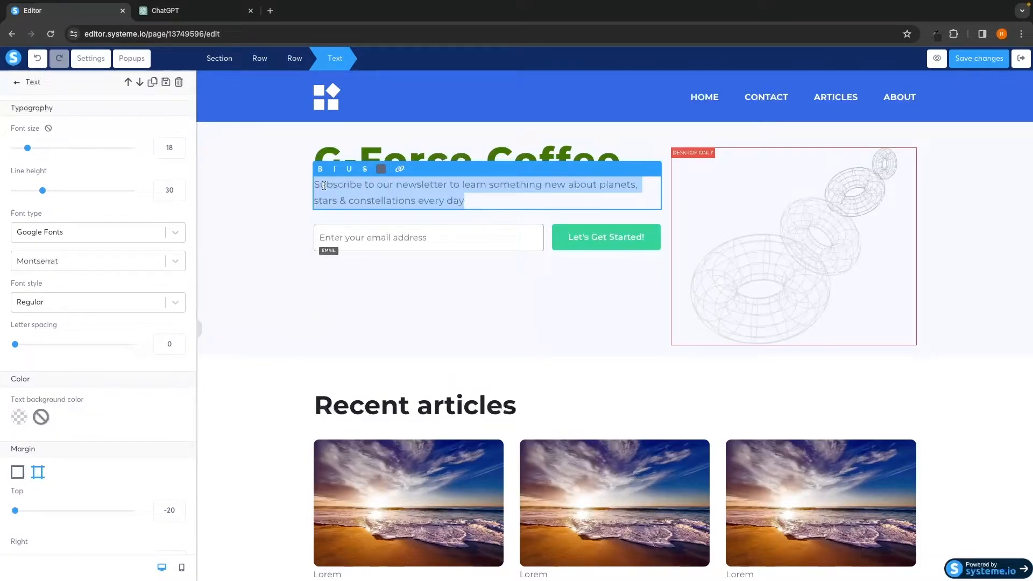
type("The best coffee reviews on the internet")
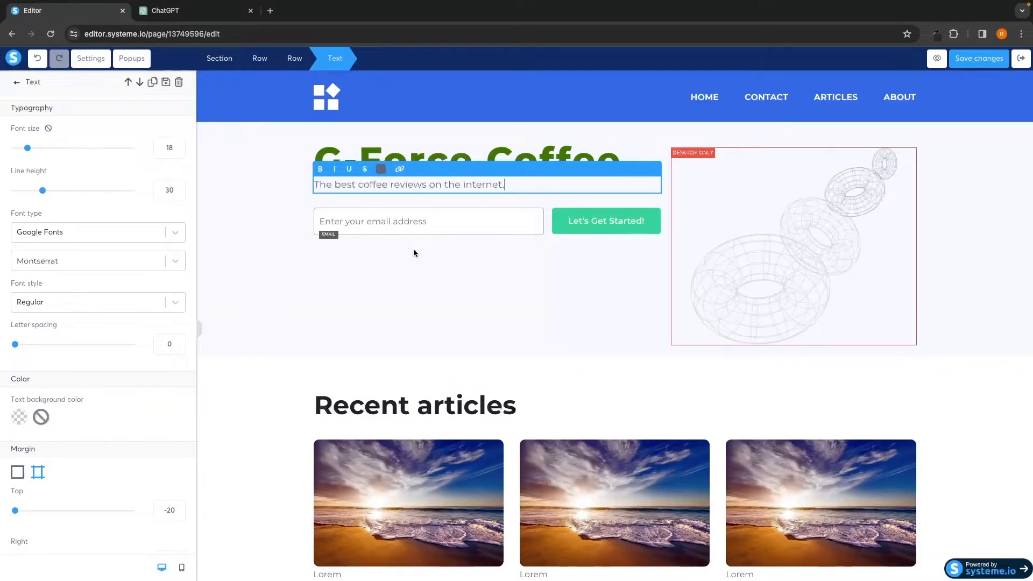
left_click(413, 253)
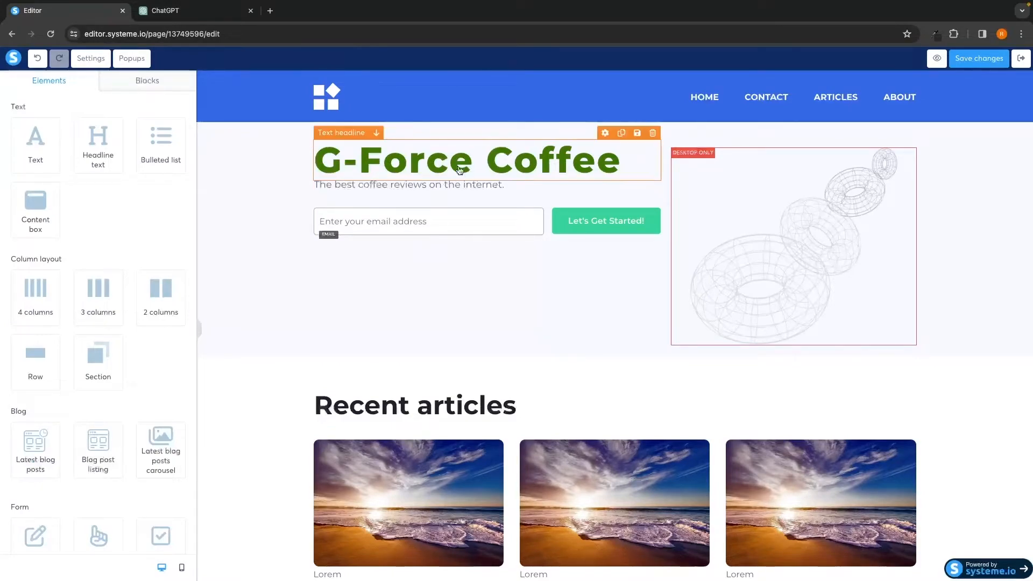
Set the line height of the hero tagline to 50.
left_click(431, 183)
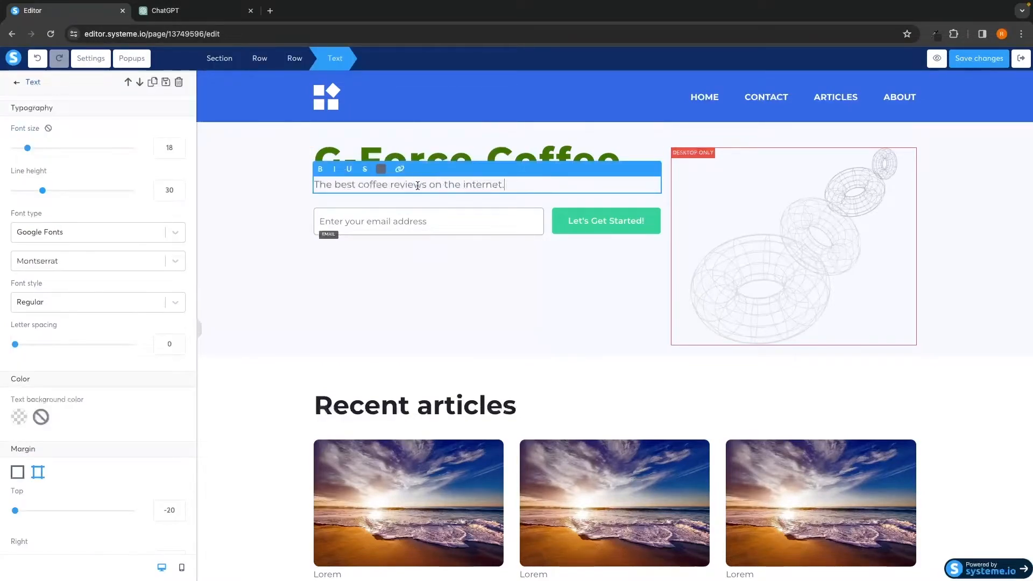
left_click_drag(43, 190, 69, 194)
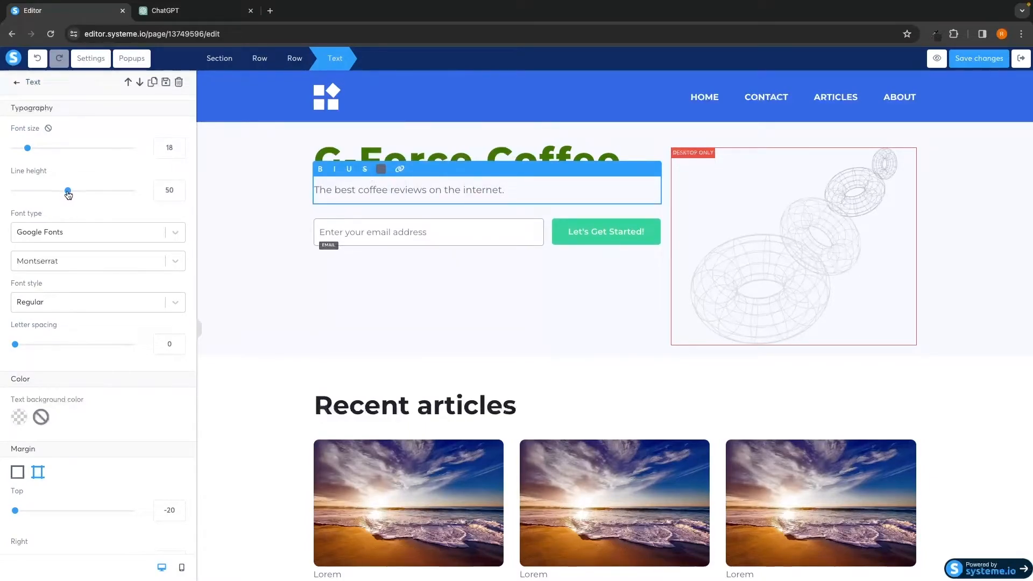
left_click(294, 231)
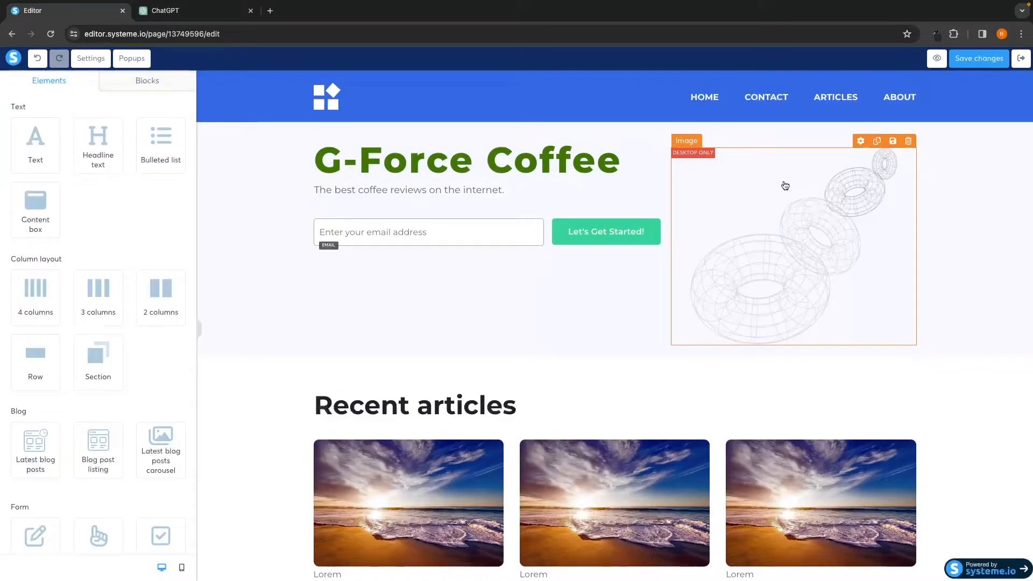
Select the hero image, then switch to Pexels in a new browser tab and search for "coffee" photos.
left_click(736, 222)
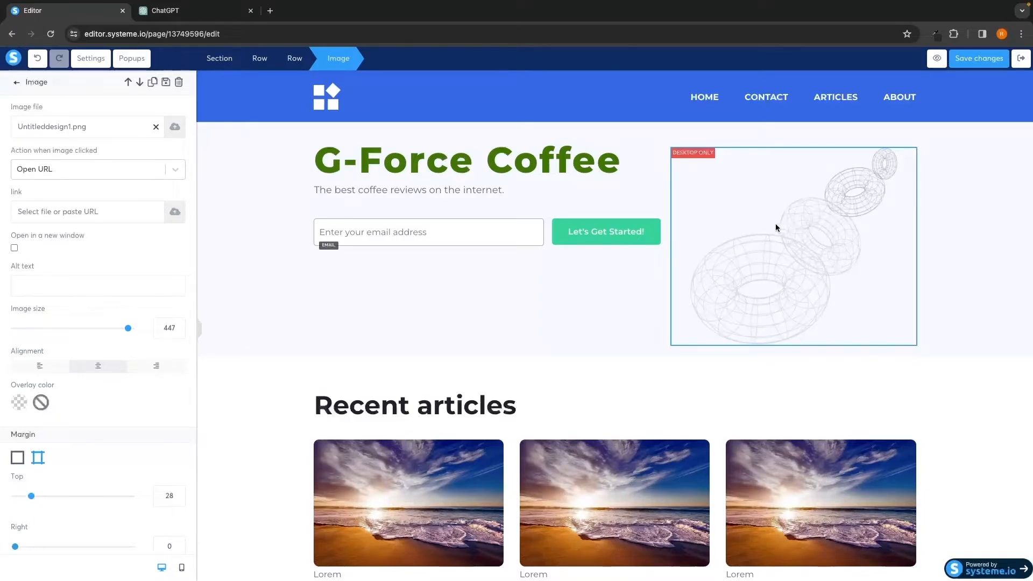
left_click_drag(9, 107, 17, 110)
left_click(37, 107)
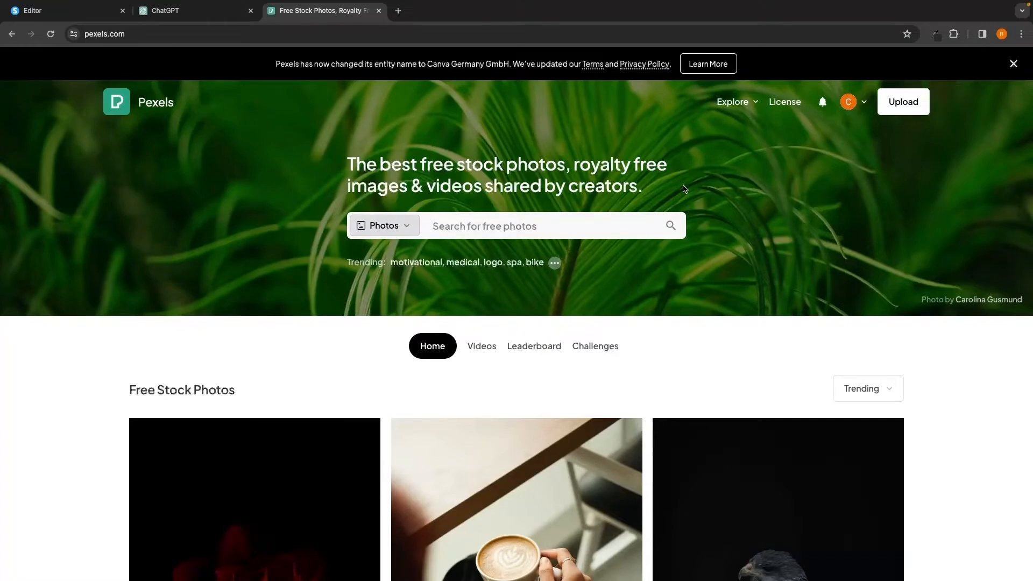
type("coffee")
key("Return")
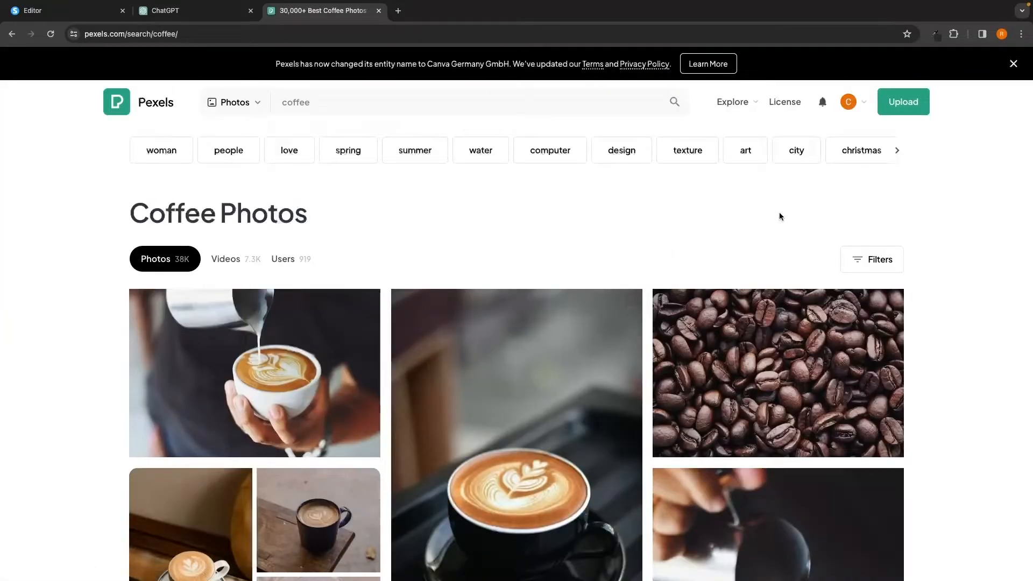
Download the photo of milk being poured into a hand-held white latte cup and dismiss the thank-you popup.
scroll(727, 213, "down", 2)
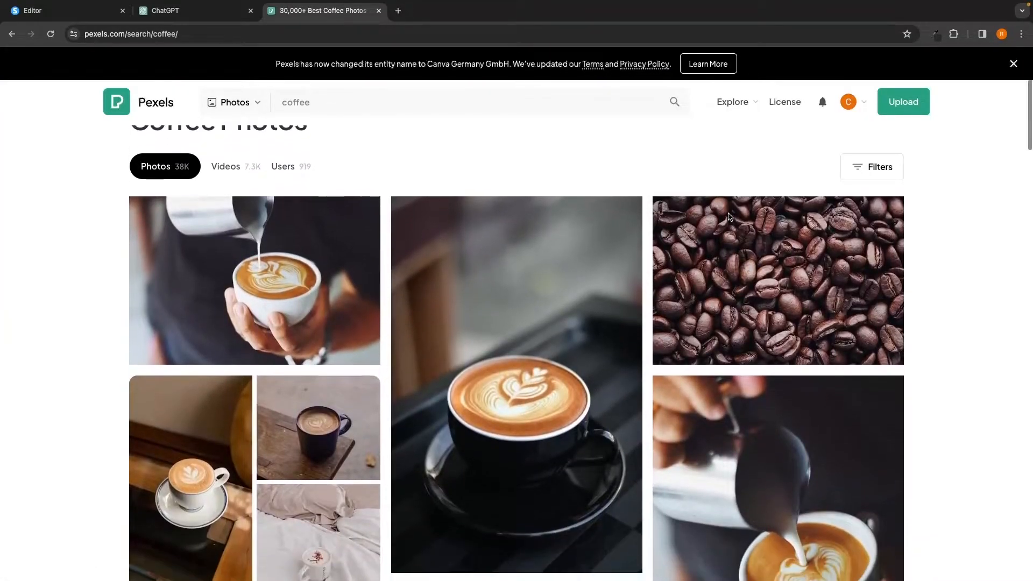
scroll(314, 298, "down", 1)
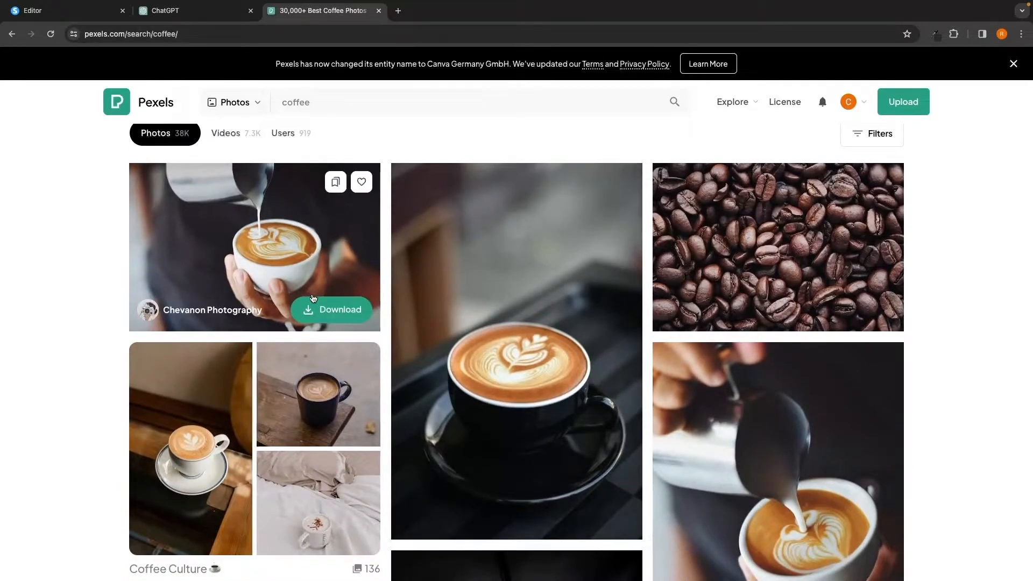
left_click(326, 313)
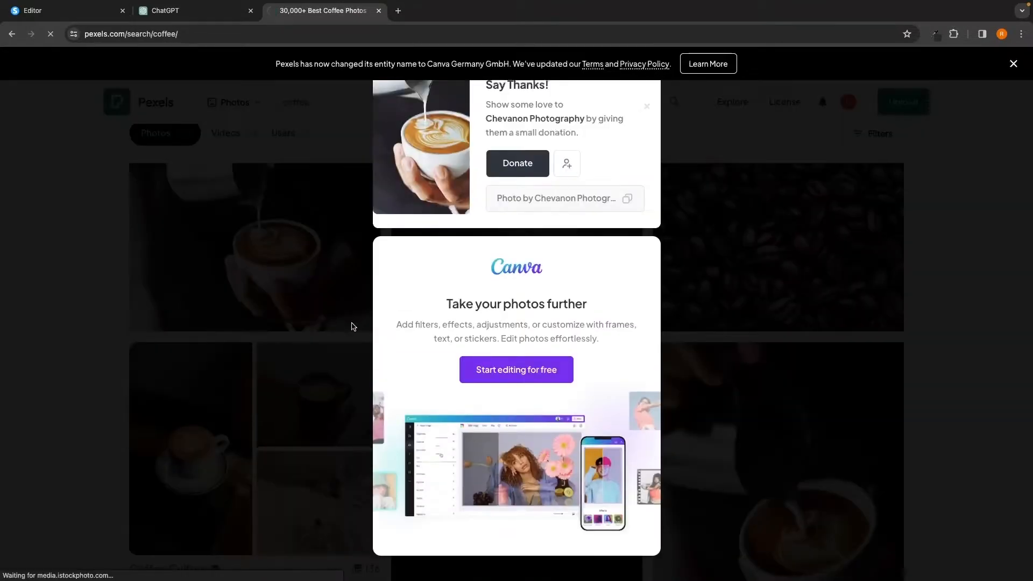
left_click(689, 282)
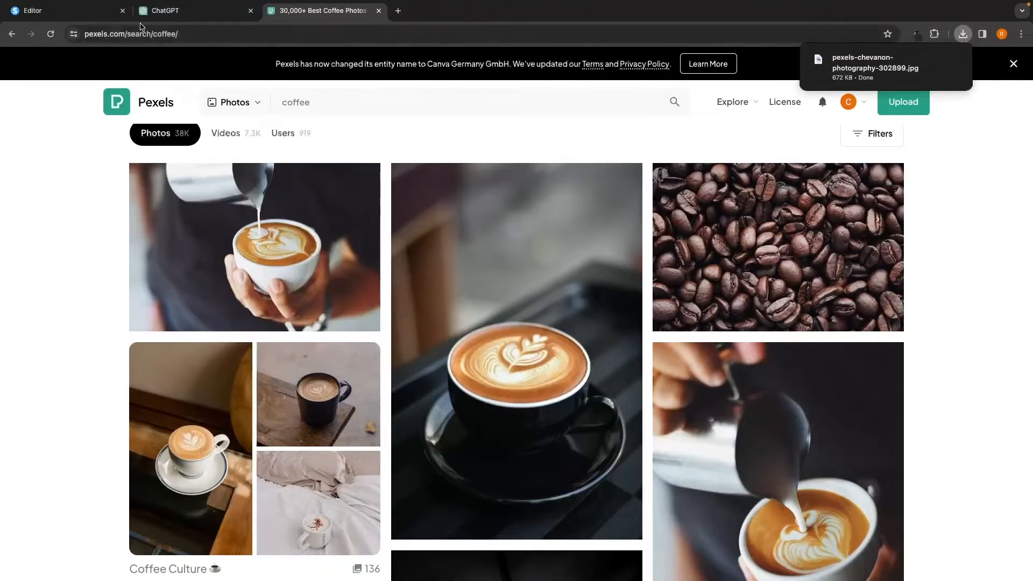
Back in the Systeme.io editor, replace the hero image with the uploaded file pexels-chevanon-photography-302899.jpg from Downloads.
left_click(88, 18)
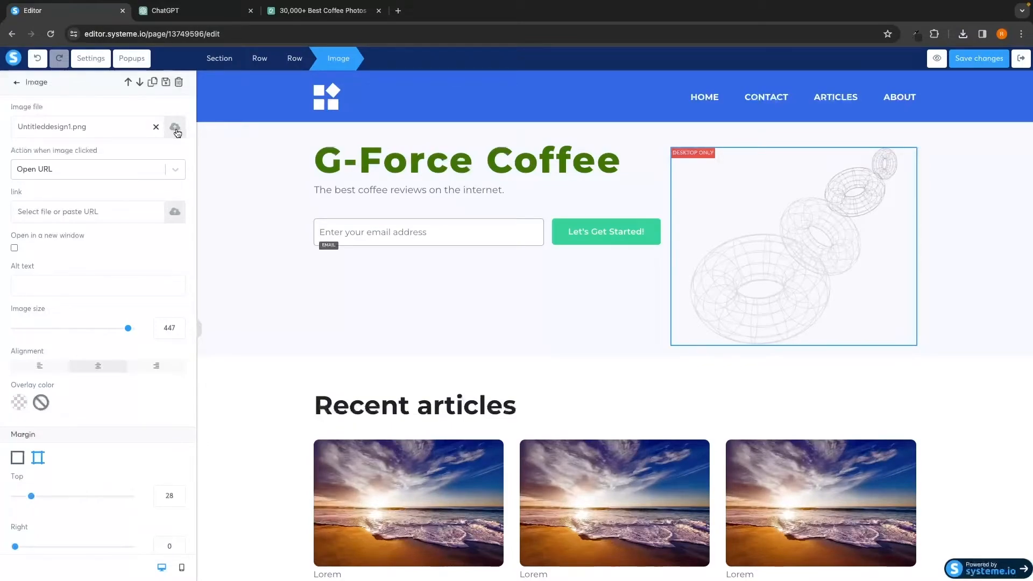
left_click(175, 128)
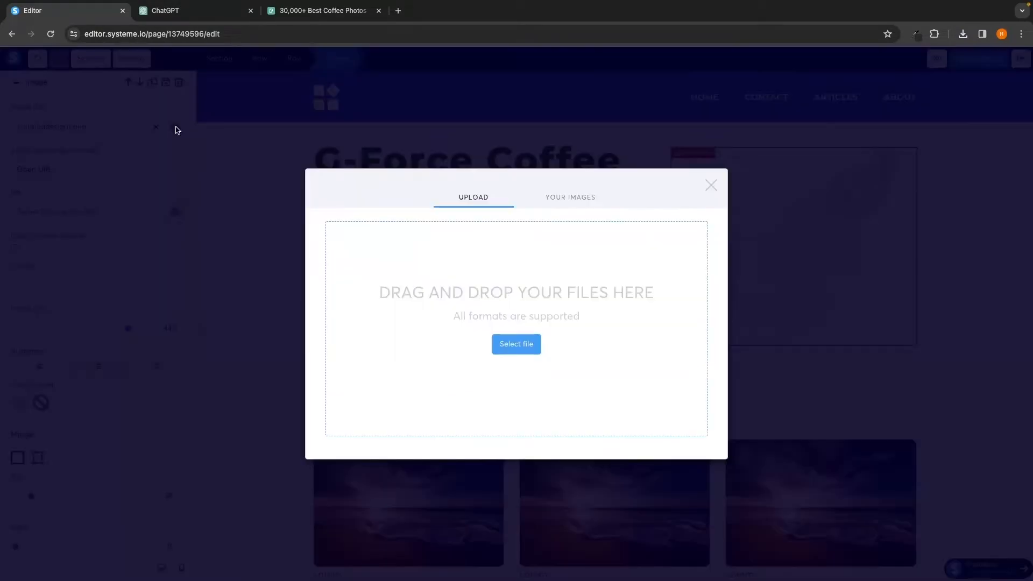
left_click(513, 347)
left_click(525, 231)
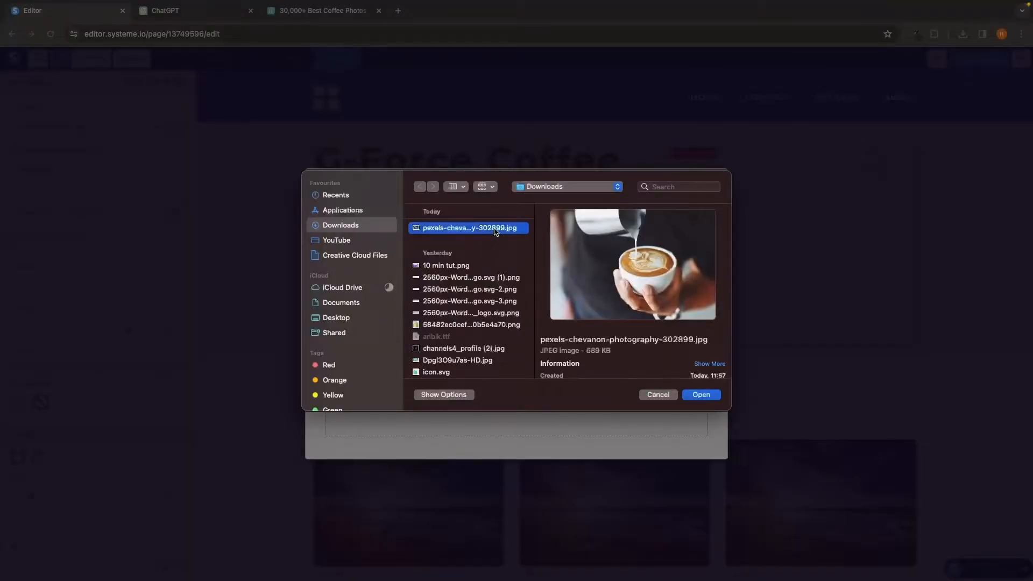
left_click(699, 395)
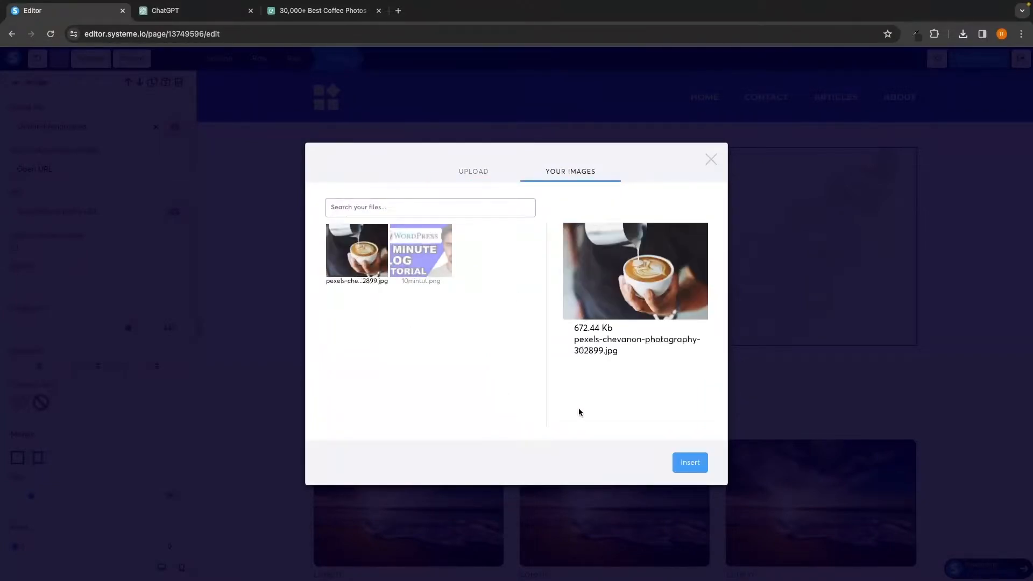
left_click(689, 463)
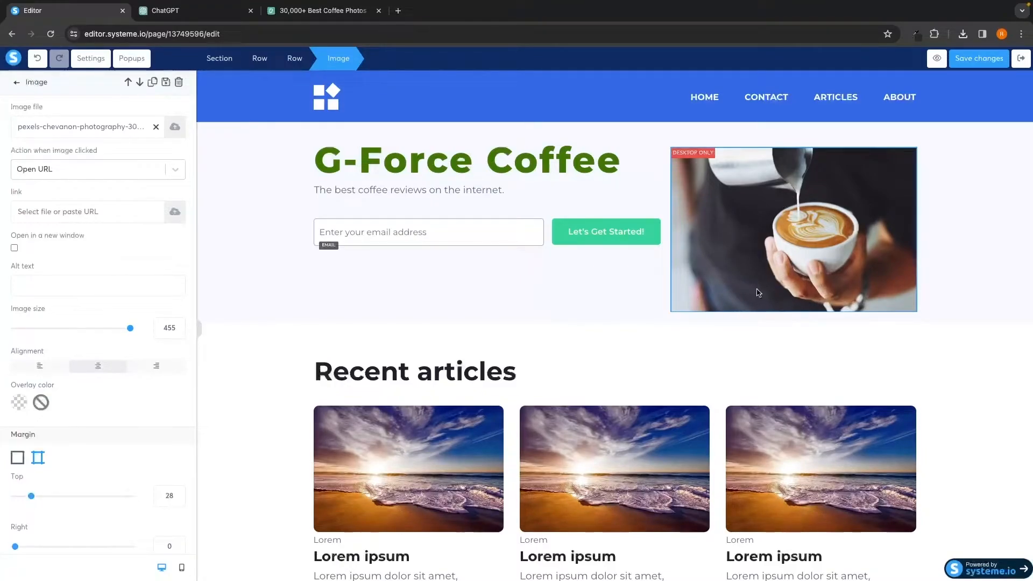
left_click(586, 311)
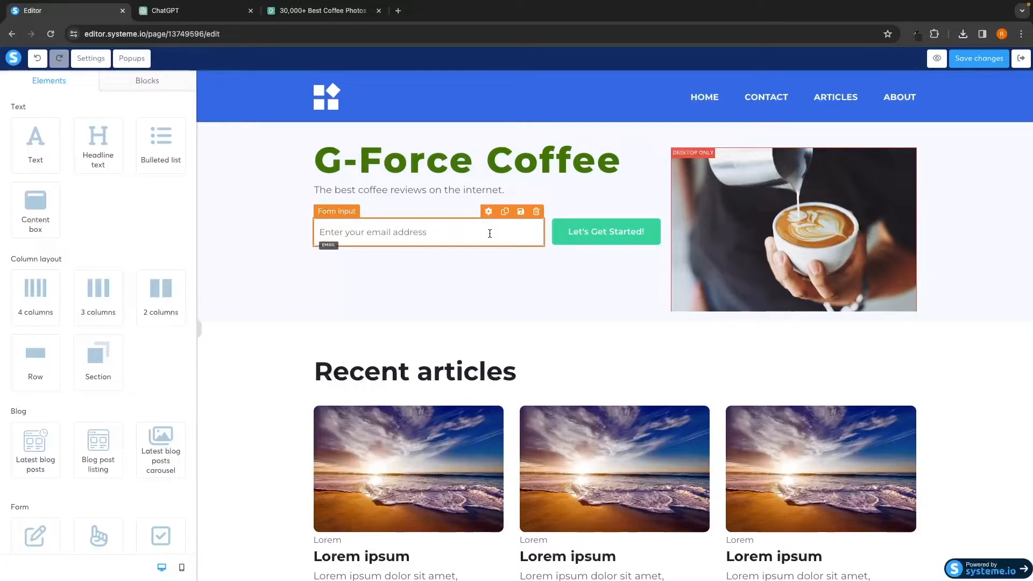
Delete the hero's newsletter sign-up row, including its email input and "Let's Get Started!" button.
left_click(536, 213)
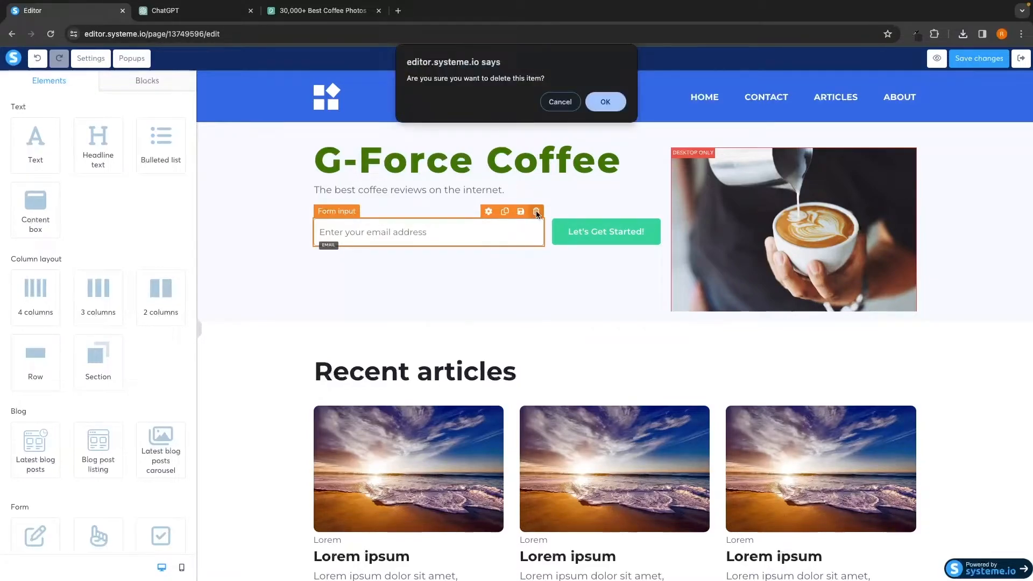
left_click(605, 103)
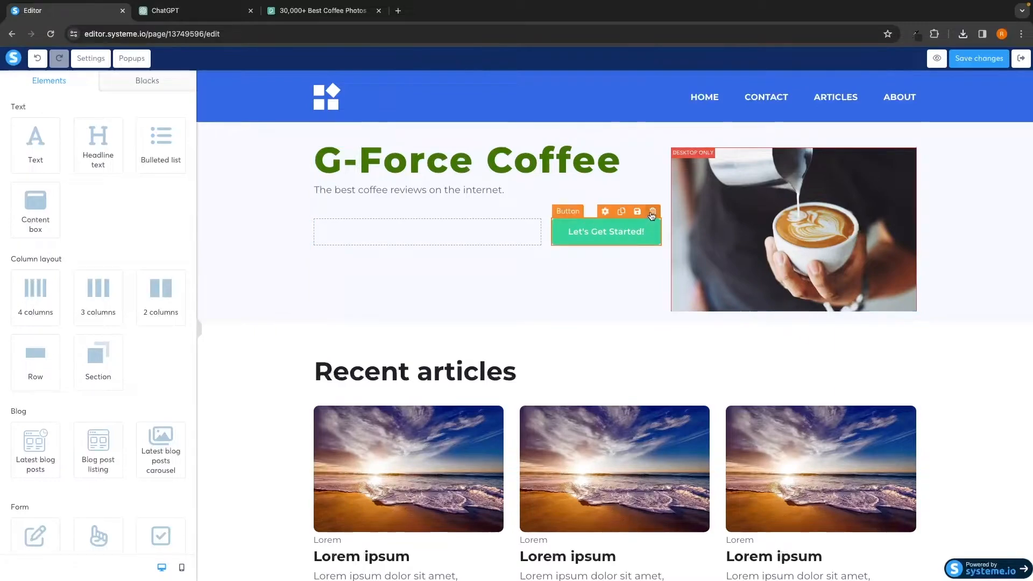
left_click(650, 214)
left_click(606, 102)
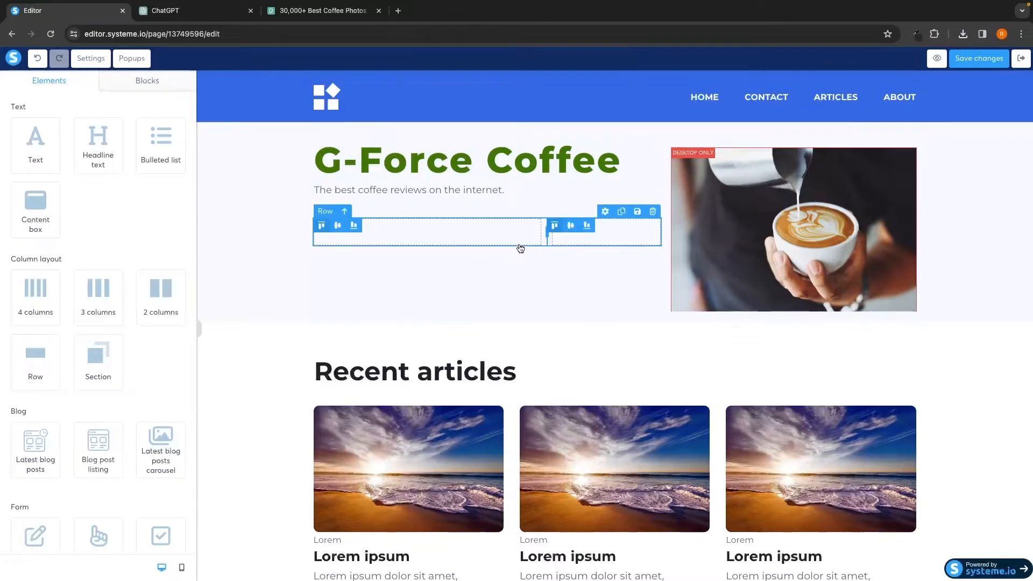
left_click(652, 213)
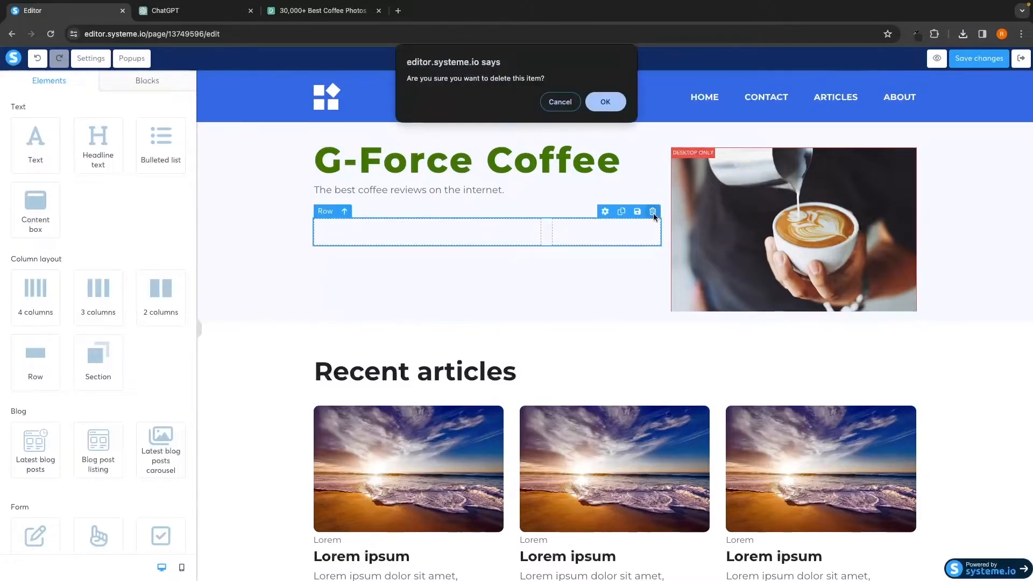
left_click(605, 103)
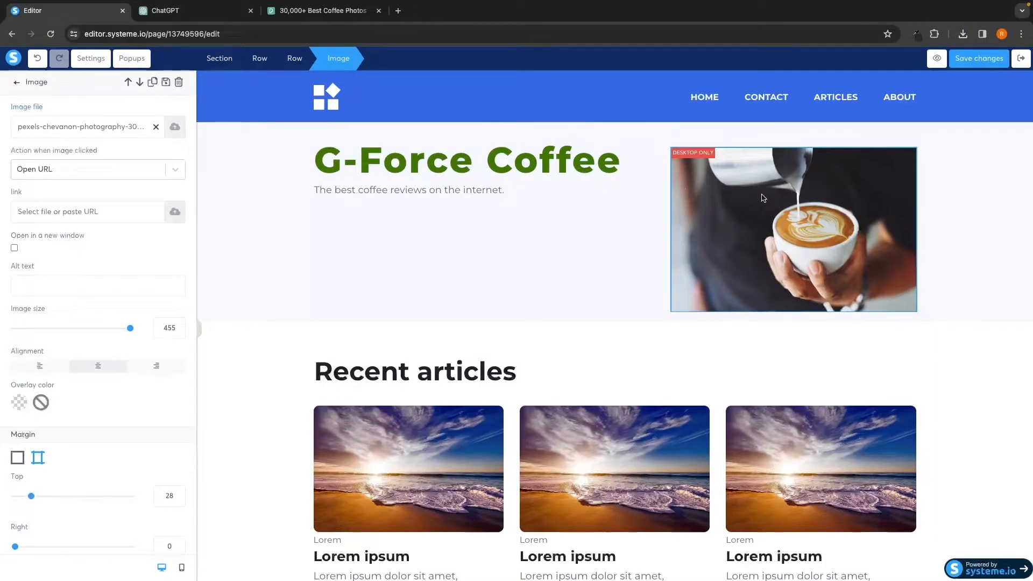
Move the coffee image out of its hero column to below the headline row and open its settings.
left_click(609, 220)
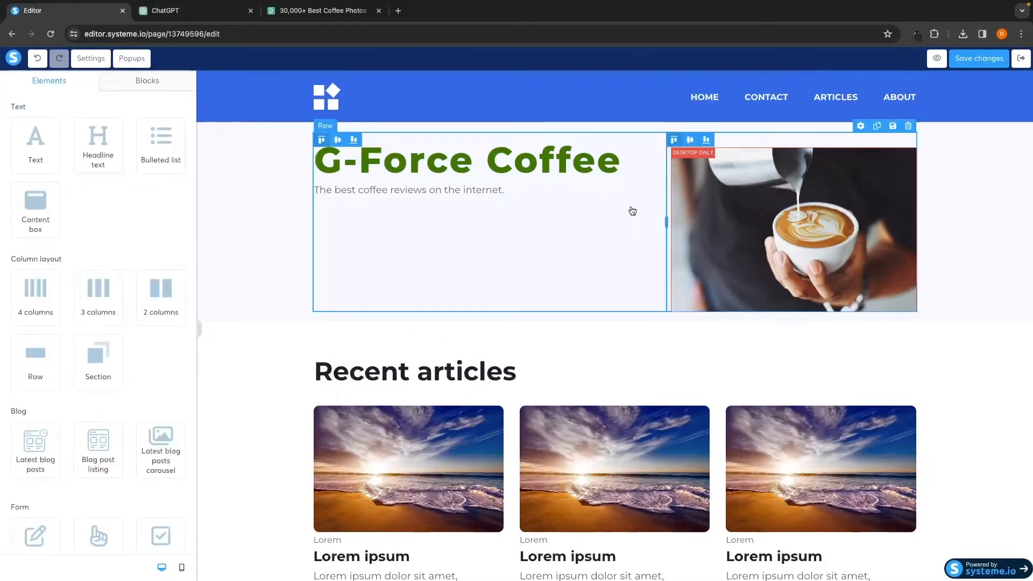
left_click(952, 224)
left_click_drag(817, 189, 597, 256)
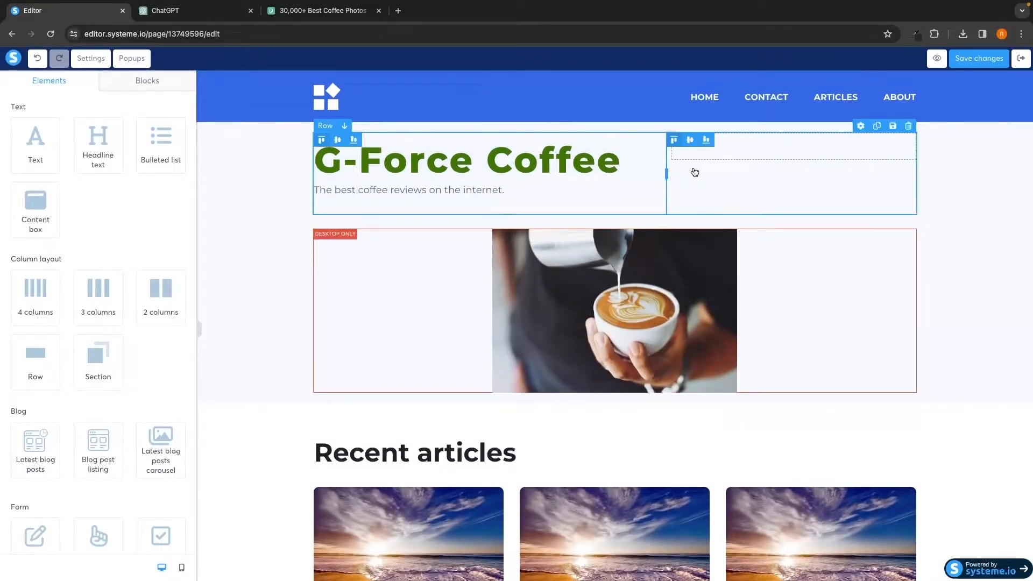
left_click(651, 269)
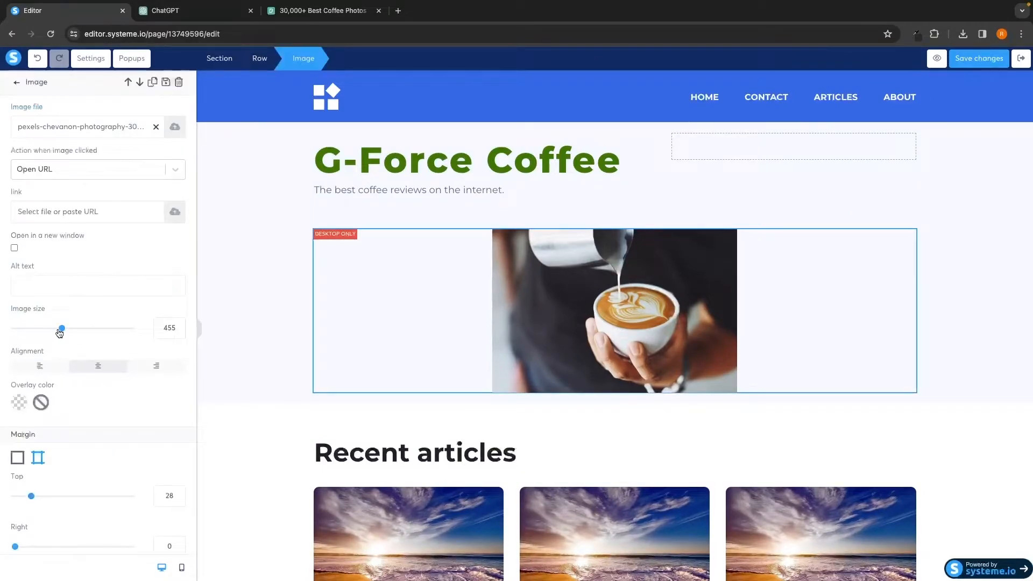
Enlarge the coffee image, try it above the headline row, and return it to the empty hero column.
left_click_drag(62, 328, 90, 329)
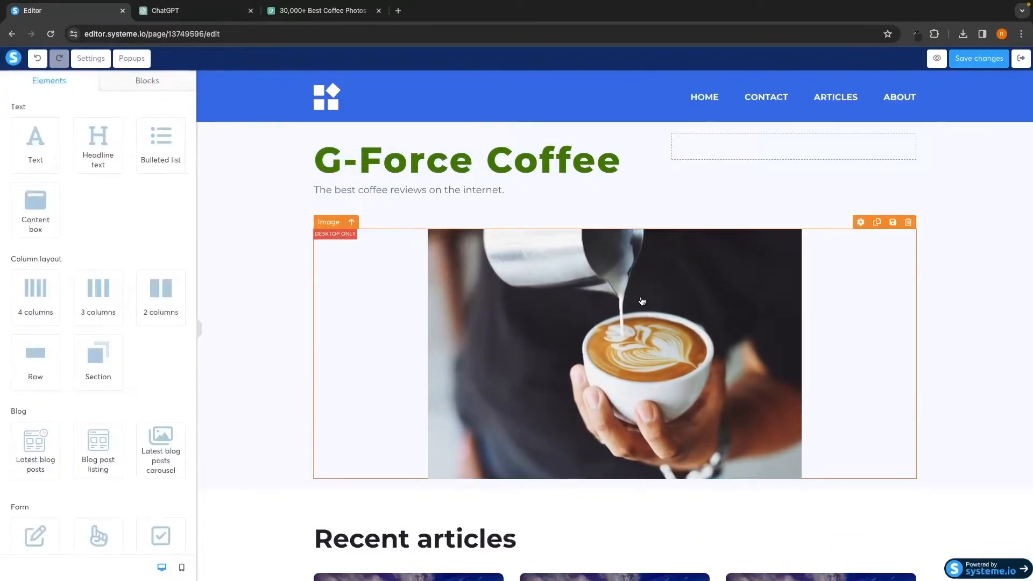
left_click_drag(642, 301, 812, 171)
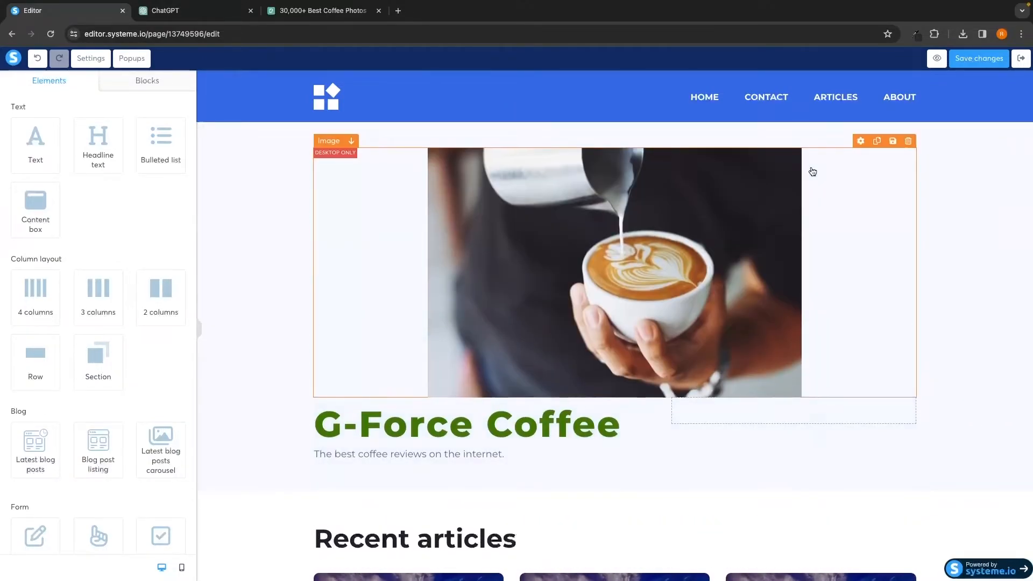
left_click_drag(672, 240, 757, 422)
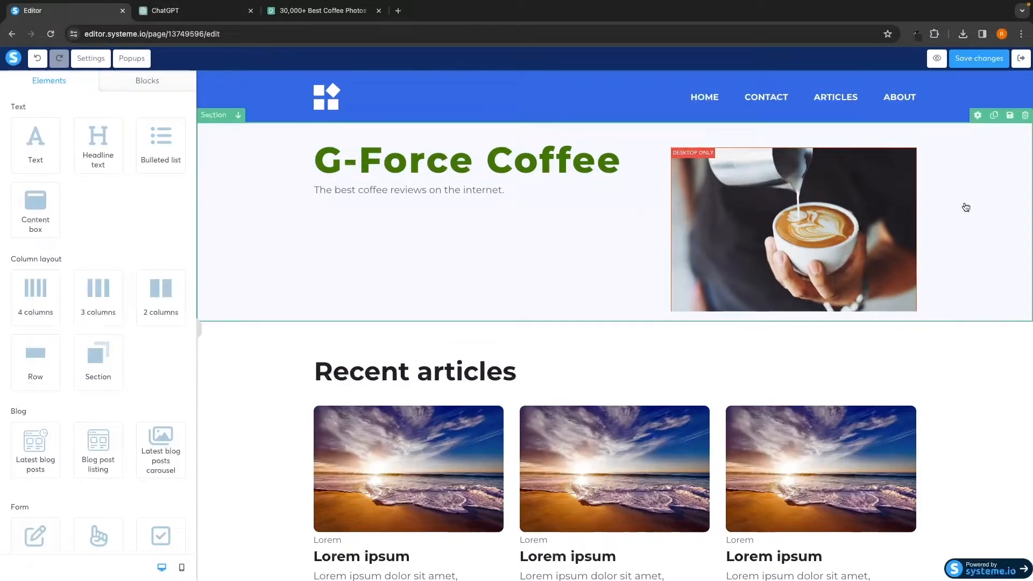
Delete the coffee image from the hero's column and confirm the deletion.
left_click(1003, 163)
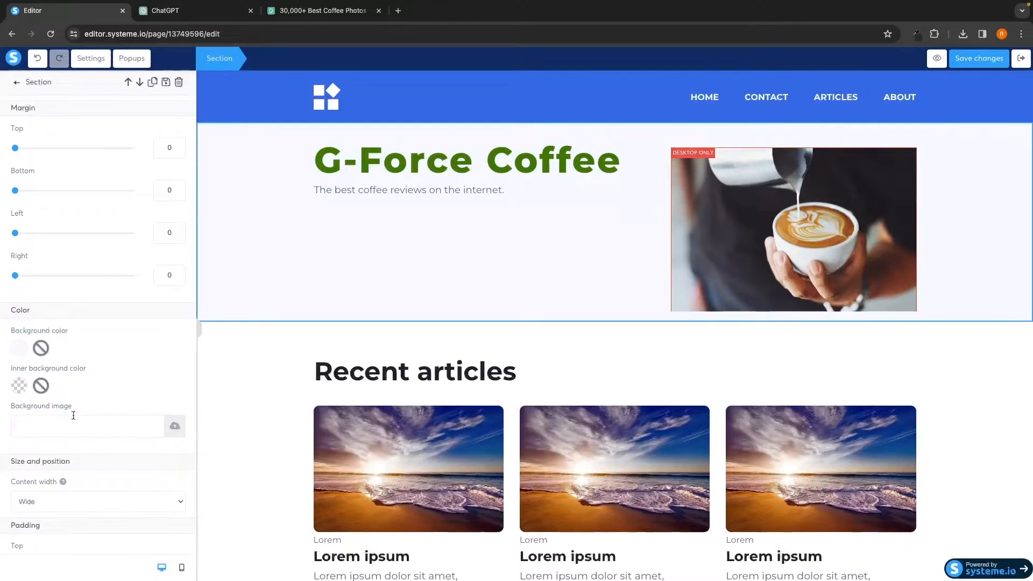
left_click(735, 205)
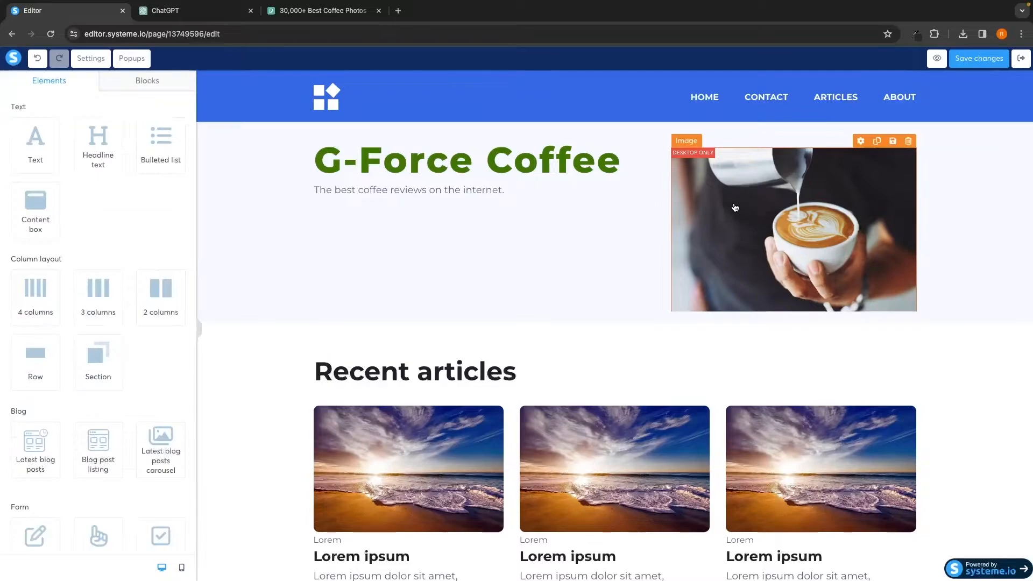
left_click(908, 141)
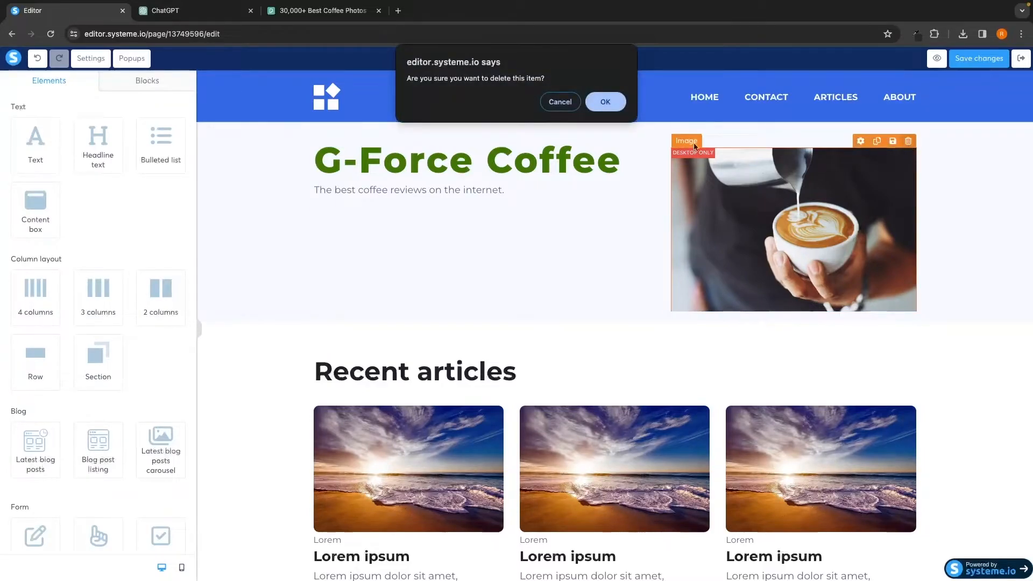
left_click(619, 110)
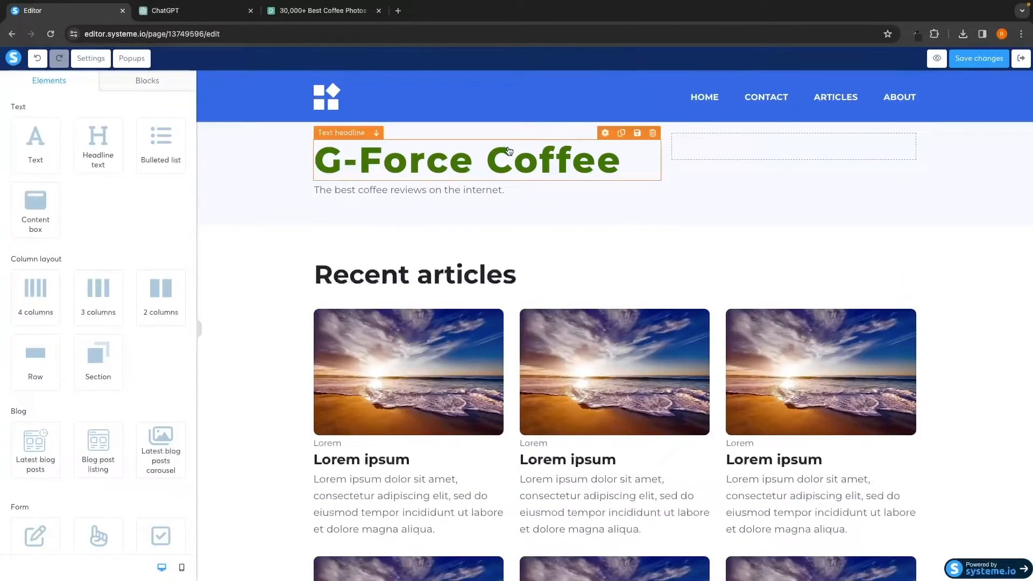
Widen the hero's headline column across most of the row, shrinking the empty column beside it to a narrow strip.
left_click(655, 169)
left_click(684, 186)
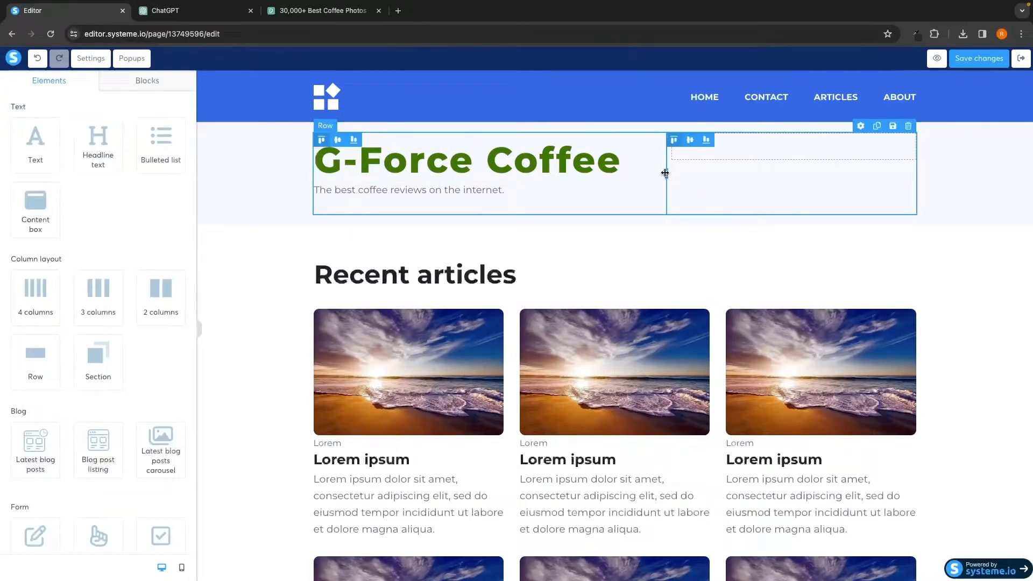
left_click_drag(668, 176, 908, 171)
Center-align the "G-Force Coffee" headline and the tagline "The best coffee reviews on the internet." in the hero.
left_click(618, 145)
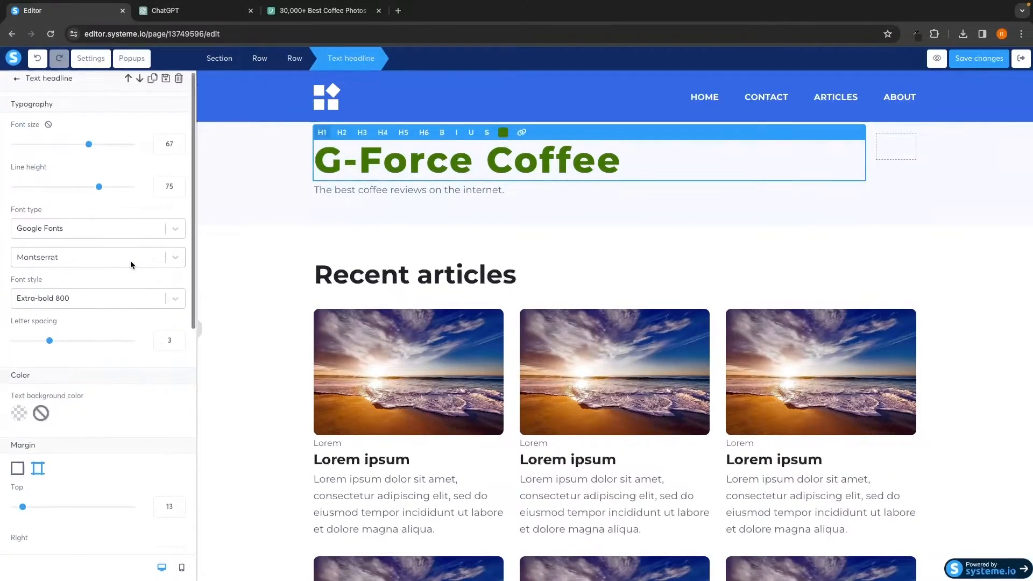
scroll(130, 263, "down", 5)
scroll(130, 264, "down", 1)
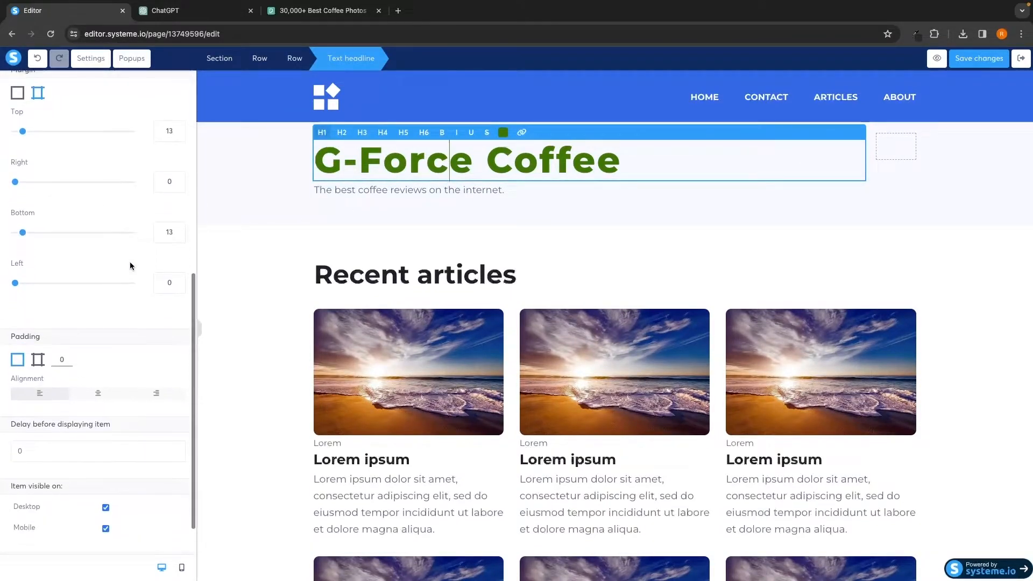
left_click(98, 393)
left_click(490, 192)
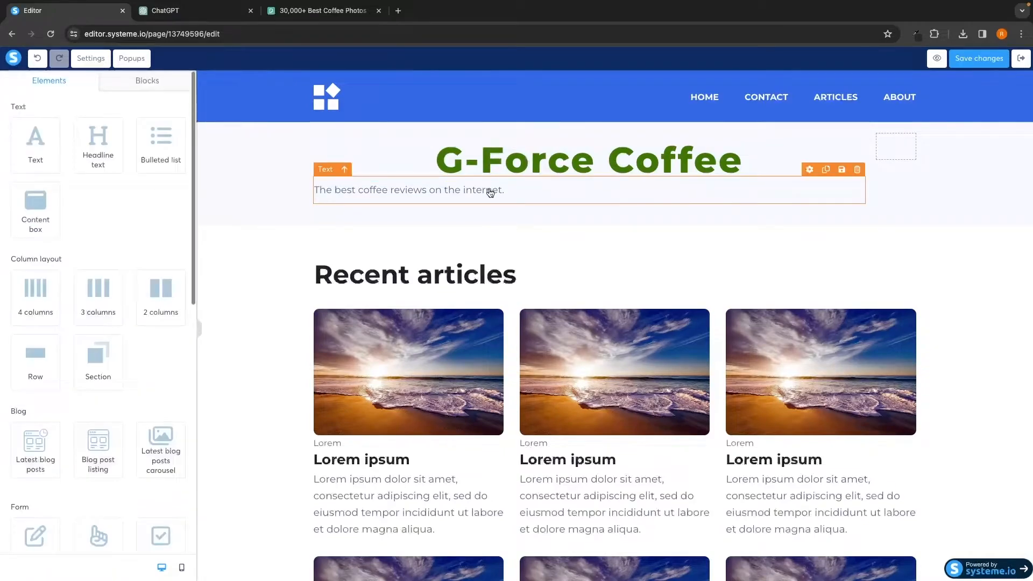
scroll(144, 325, "down", 5)
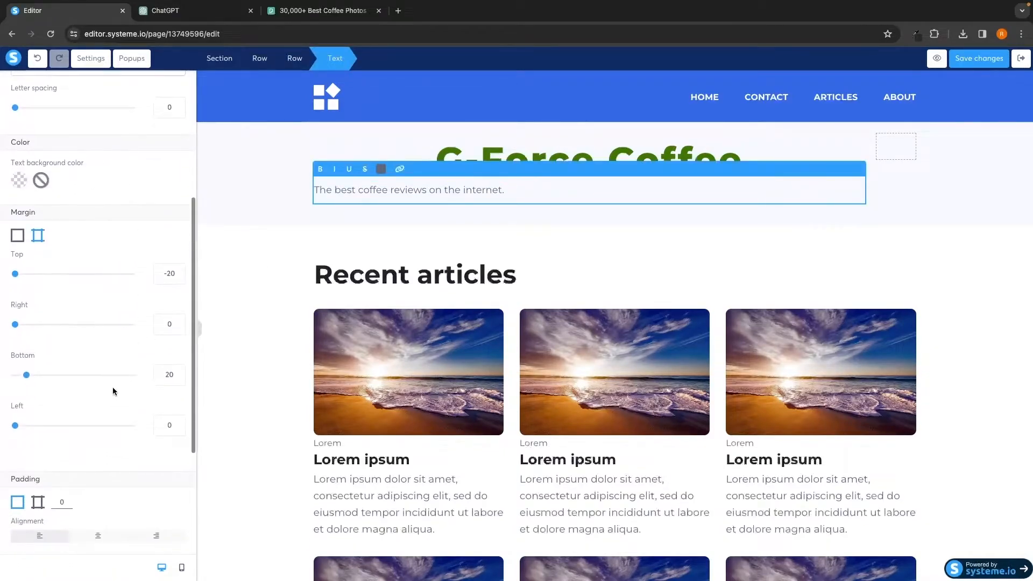
left_click(89, 538)
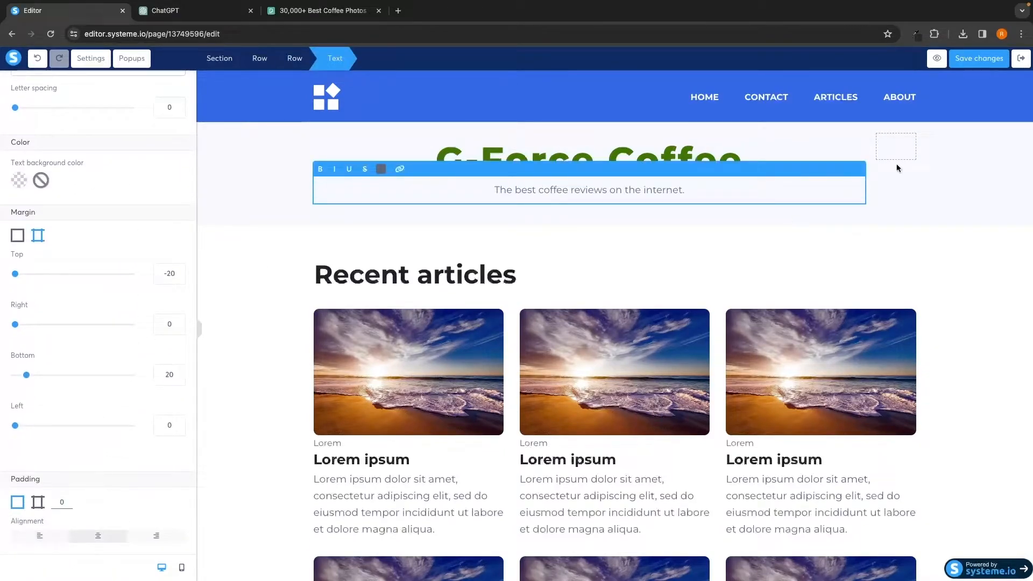
Set the already uploaded pexels-chevanon-photography-302899.jpg as the hero section's background image.
left_click(936, 177)
left_click(942, 171)
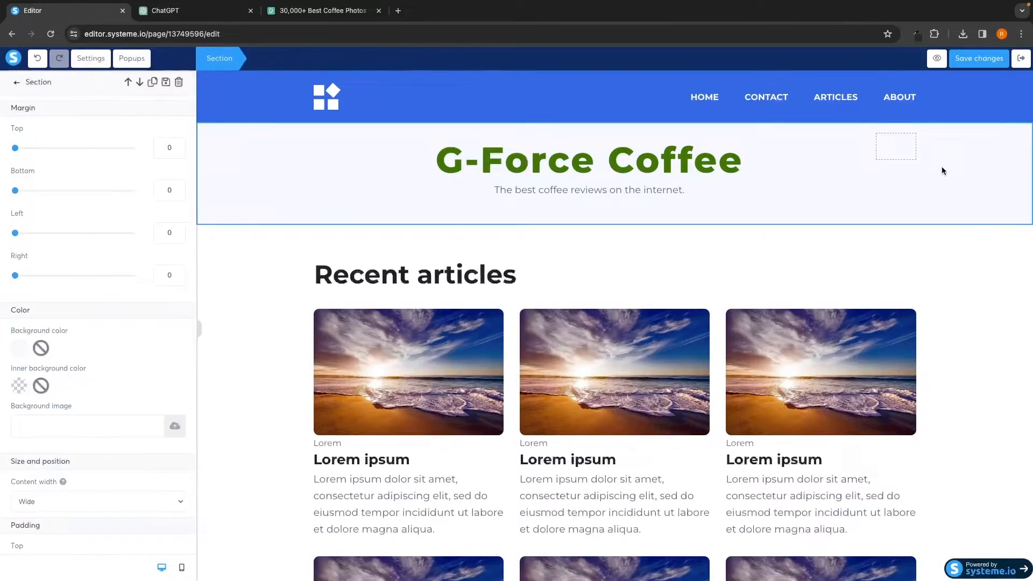
left_click(173, 428)
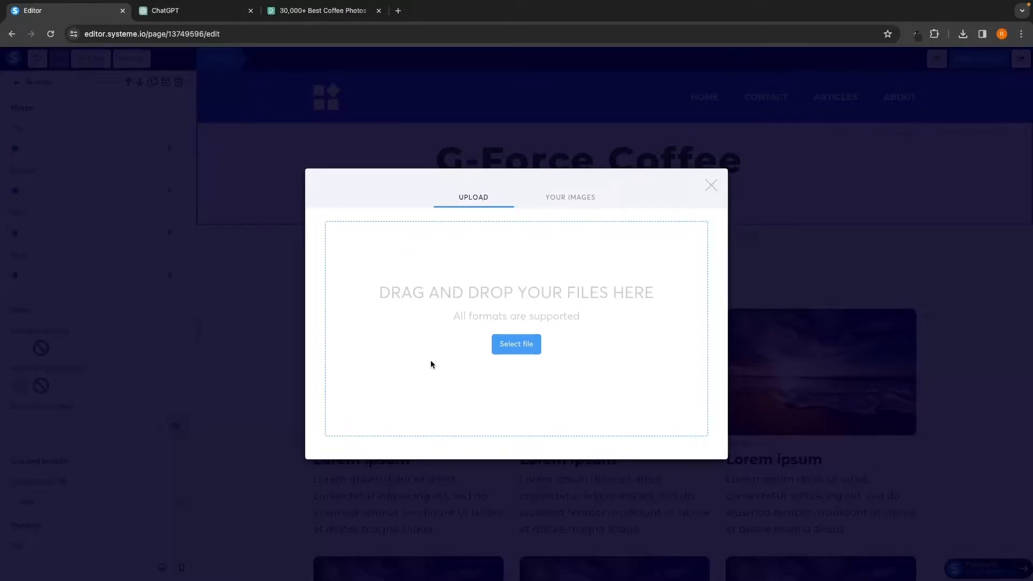
left_click(579, 203)
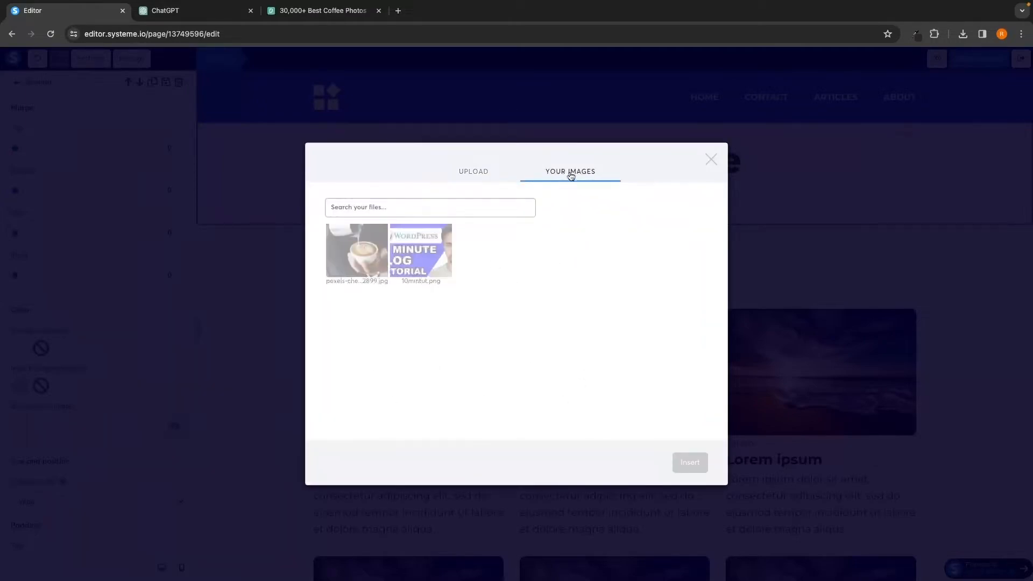
left_click(363, 252)
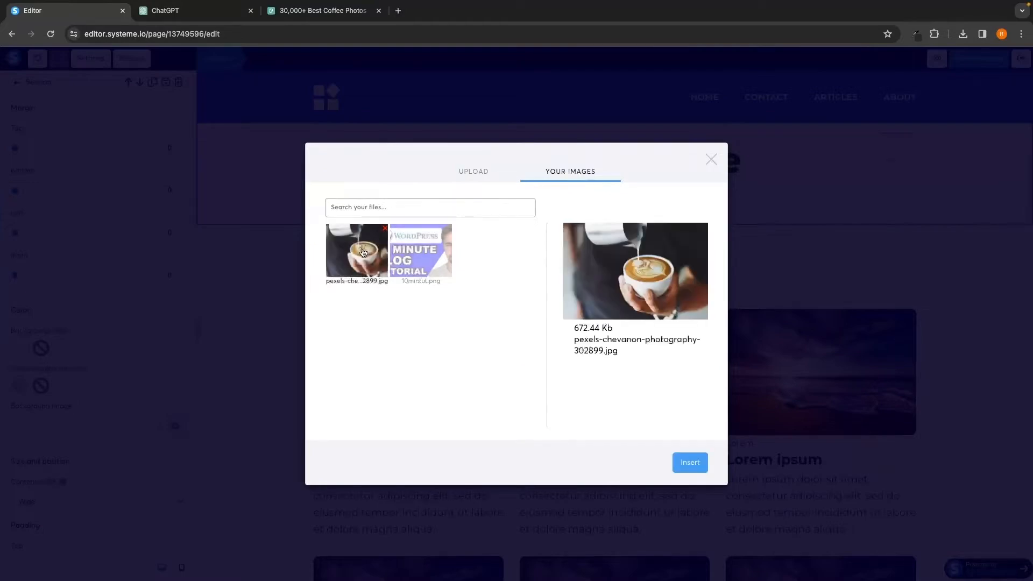
left_click(690, 463)
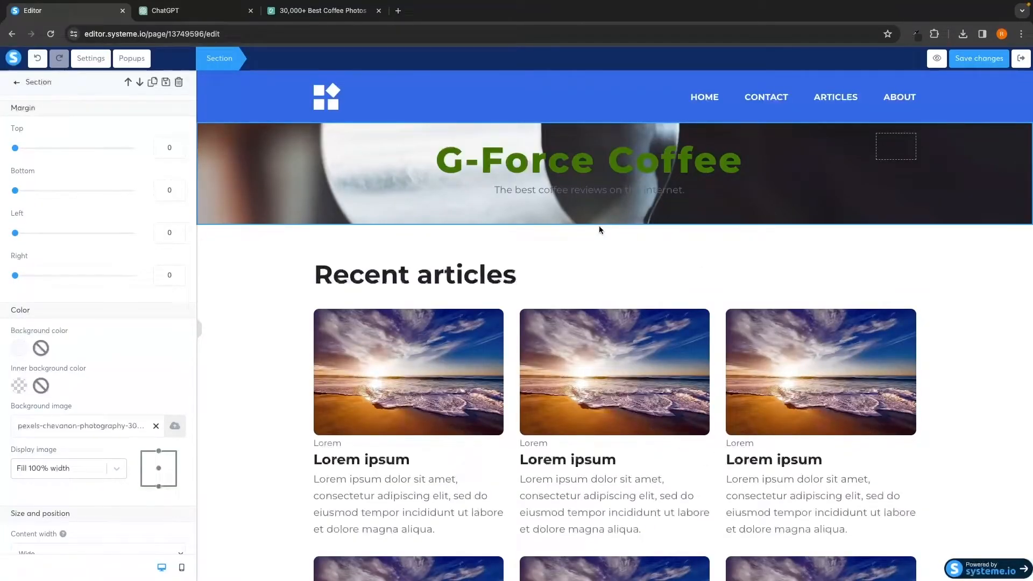
Set the hero section's padding to 157 at the top and 158 at the bottom.
scroll(108, 323, "down", 3)
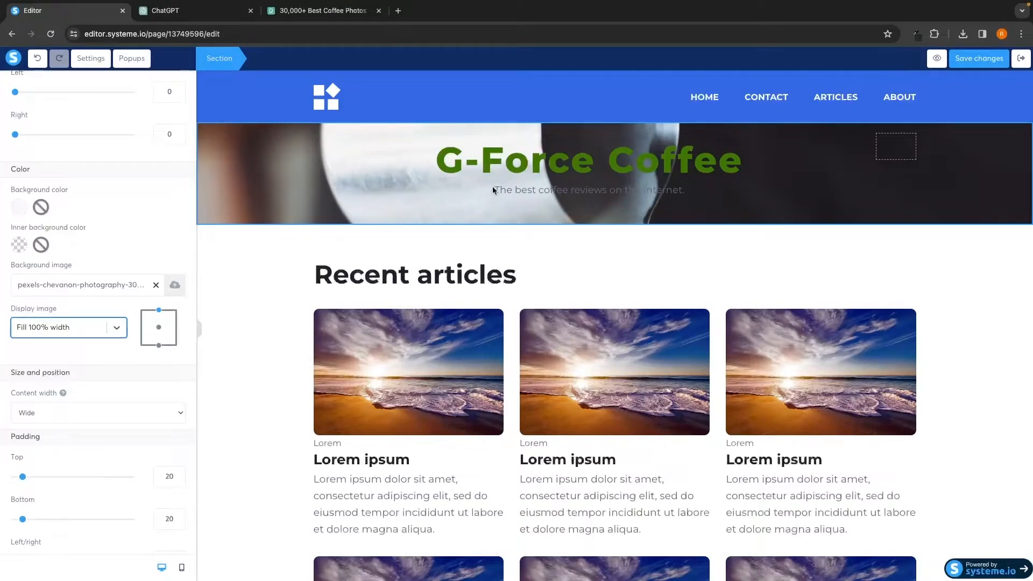
scroll(162, 296, "down", 2)
scroll(163, 296, "down", 1)
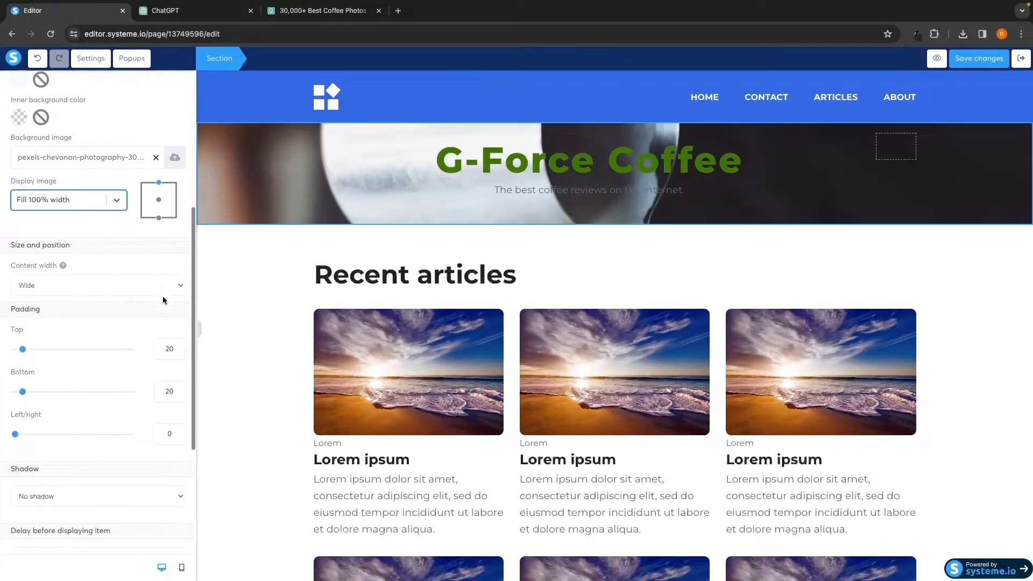
left_click_drag(24, 350, 75, 343)
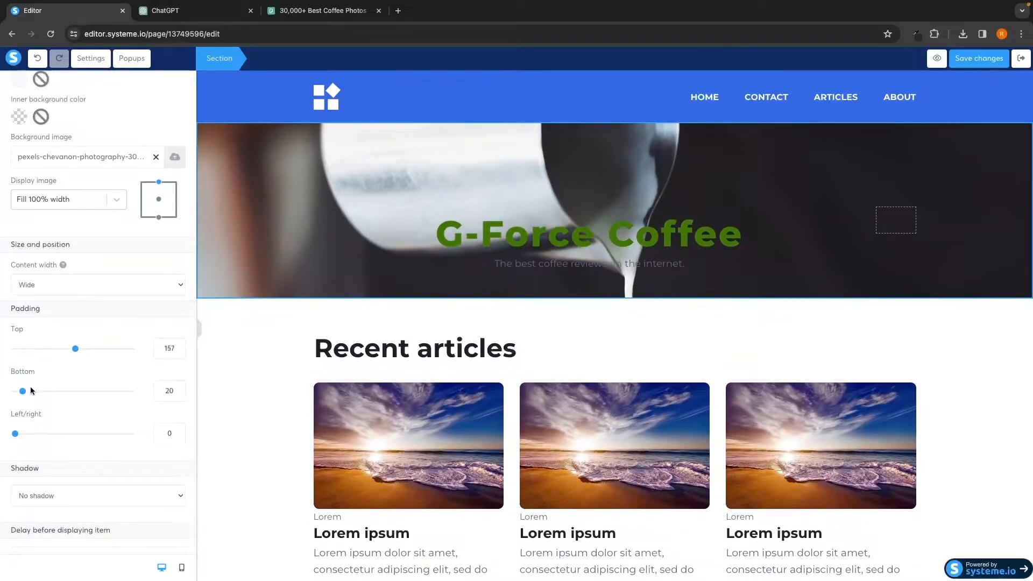
left_click_drag(31, 391, 76, 391)
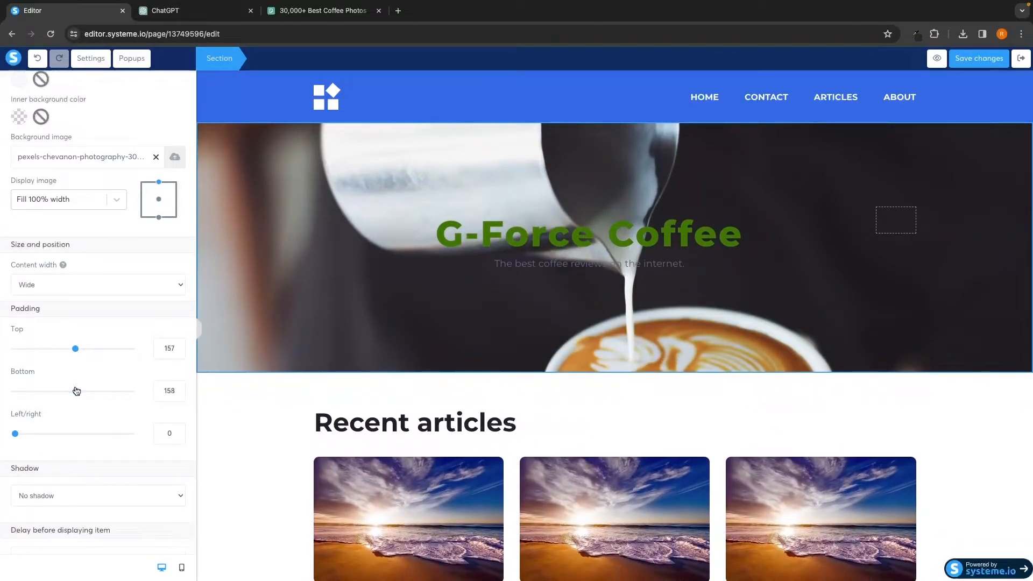
left_click(730, 194)
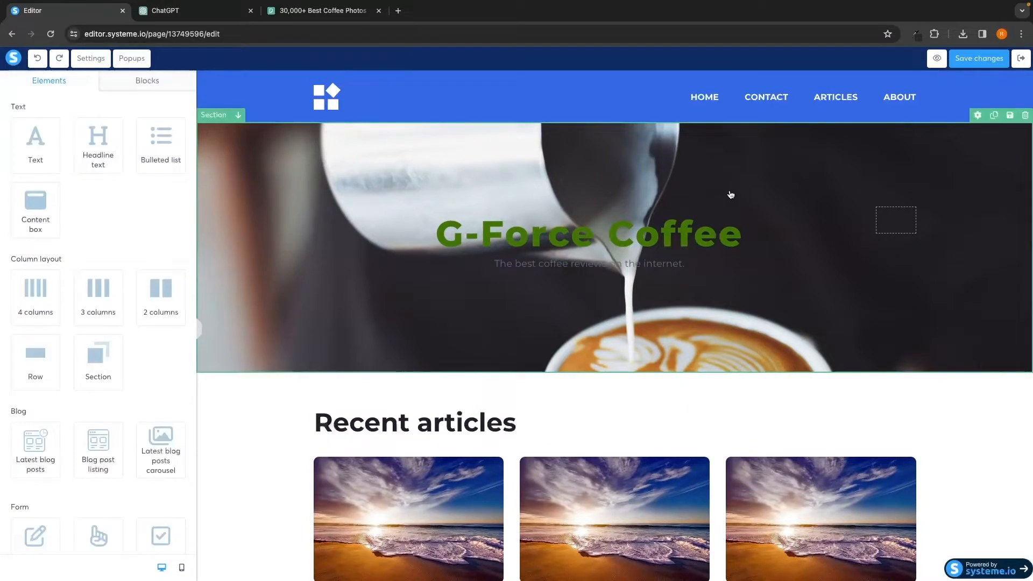
Change the "G-Force Coffee" headline's text color to white (FFFFFF).
left_click(659, 231)
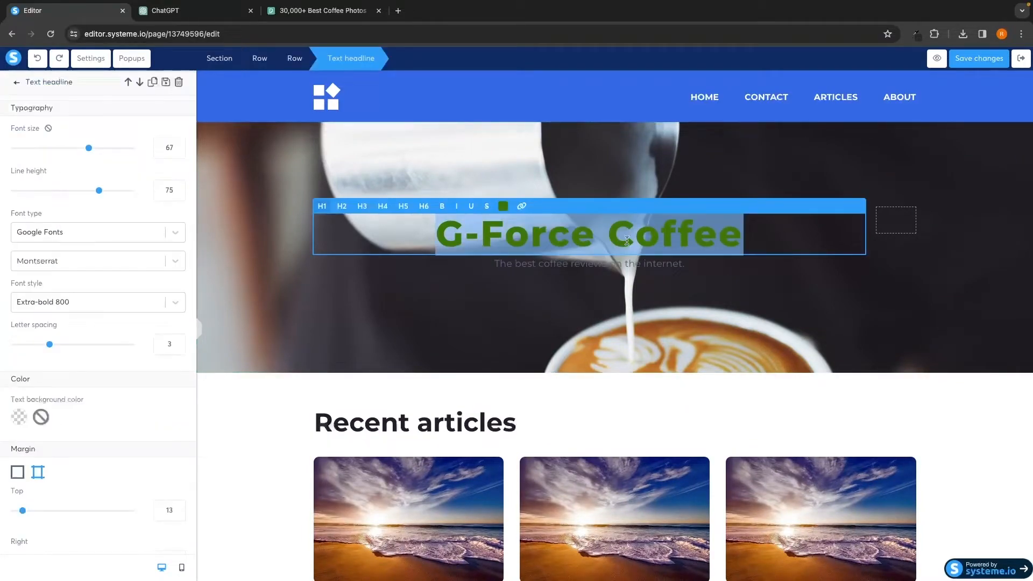
left_click(504, 207)
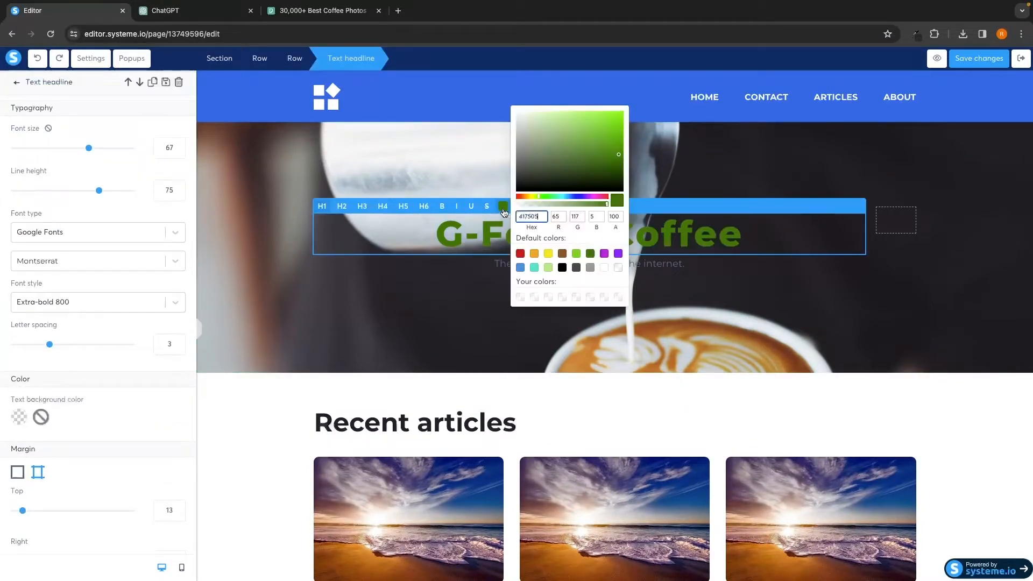
left_click(516, 111)
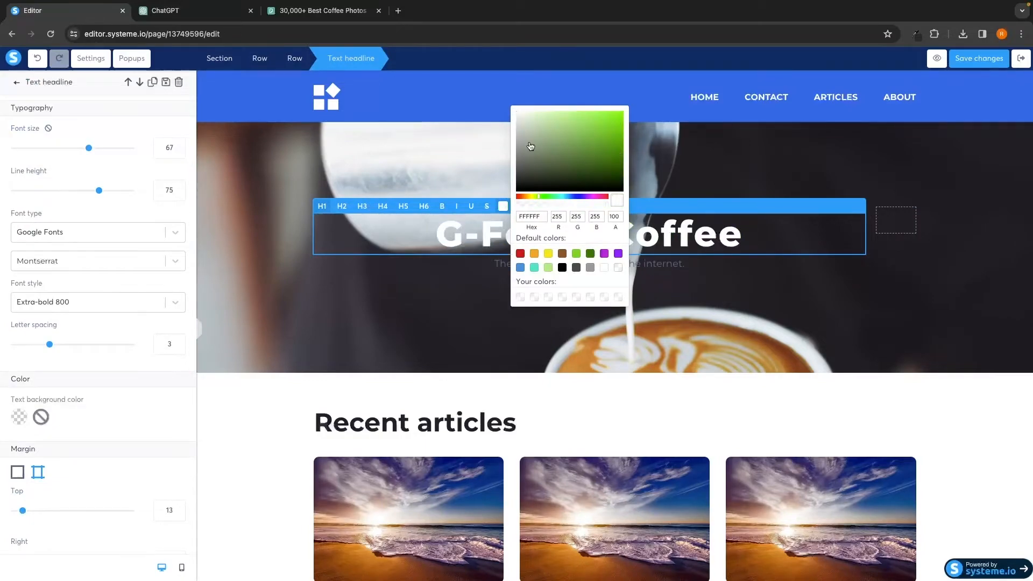
left_click(670, 215)
Change the hero tagline's text color to white using the default color swatch.
left_click(625, 265)
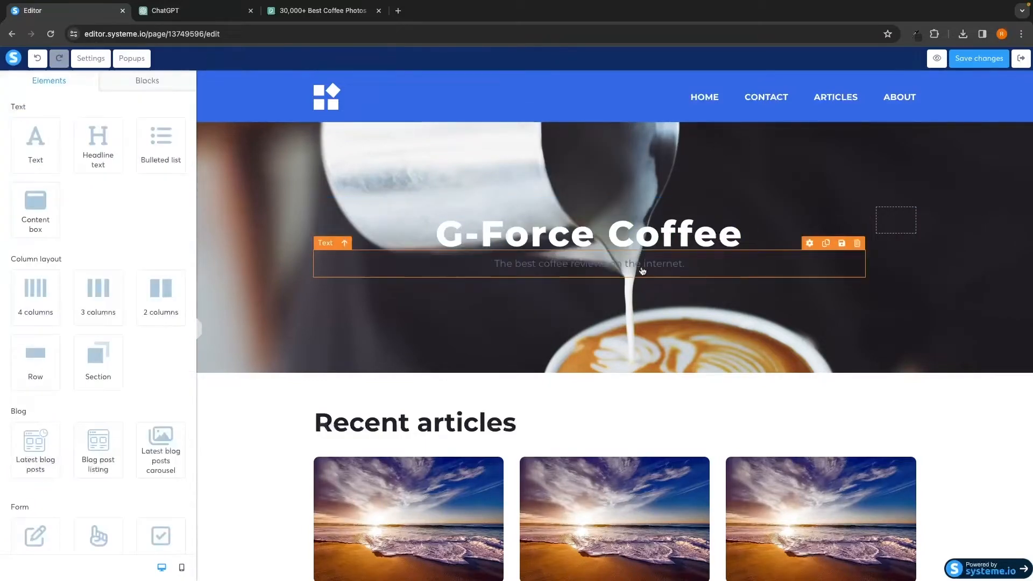
triple_click(626, 265)
left_click(427, 271)
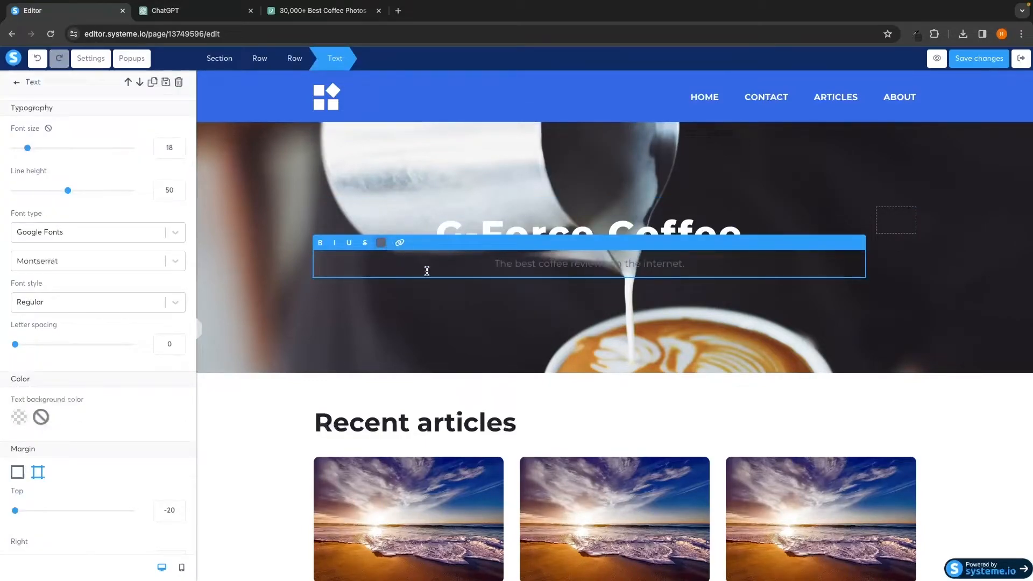
left_click(381, 244)
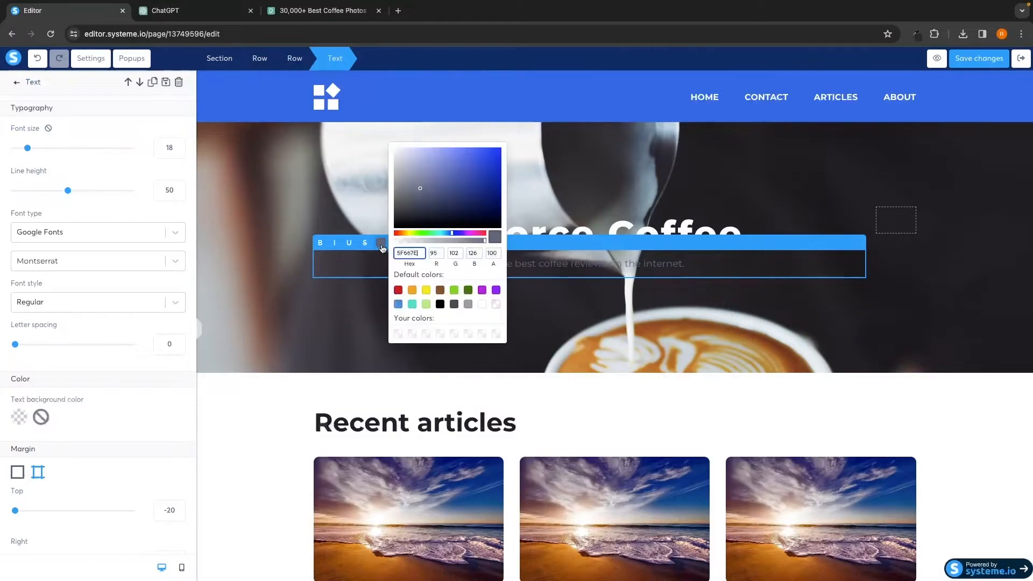
left_click(483, 304)
left_click(627, 306)
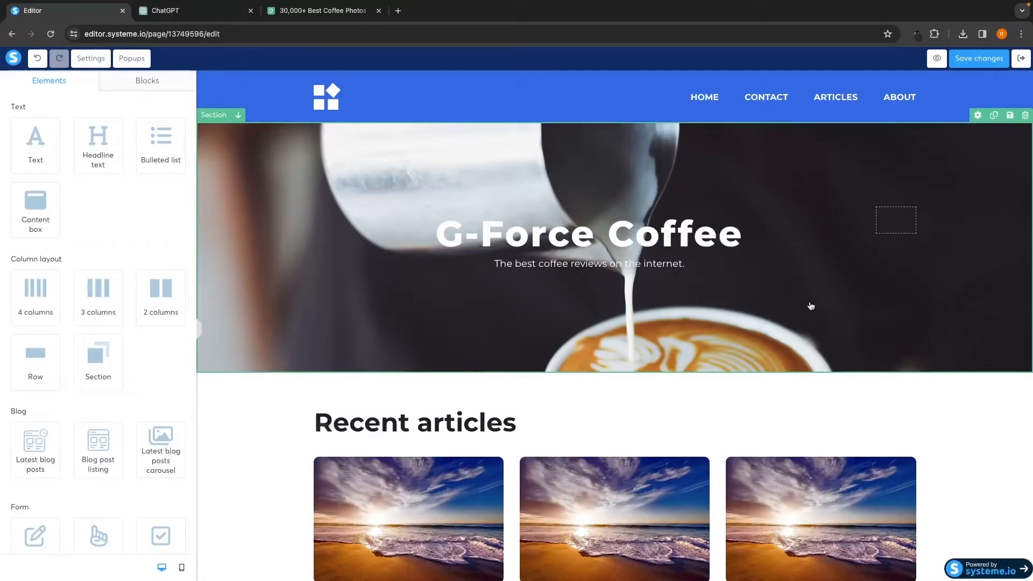
Review the Recent articles section and the settings of its Latest blog posts element.
scroll(794, 308, "down", 4)
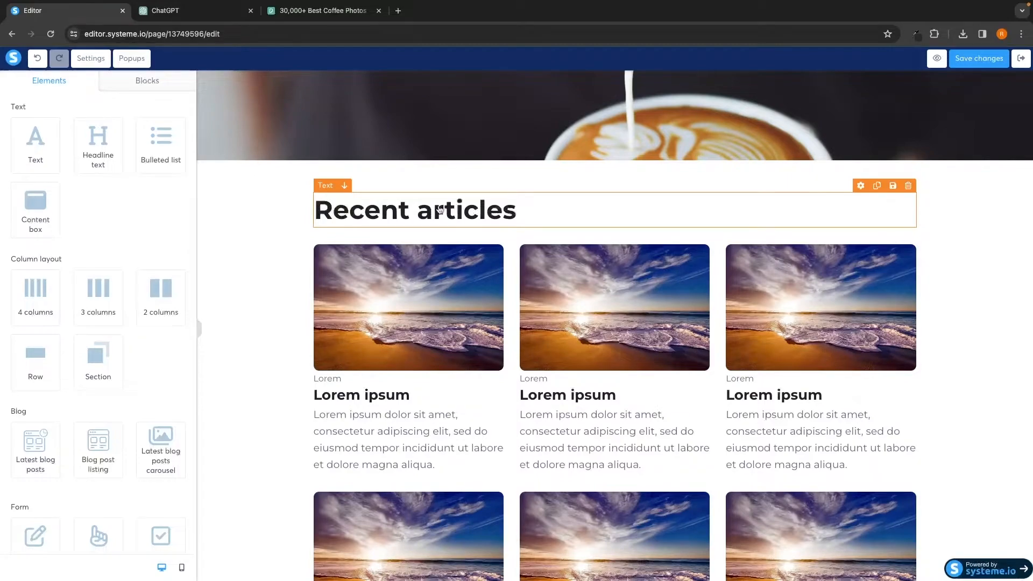
scroll(565, 278, "down", 2)
left_click(564, 278)
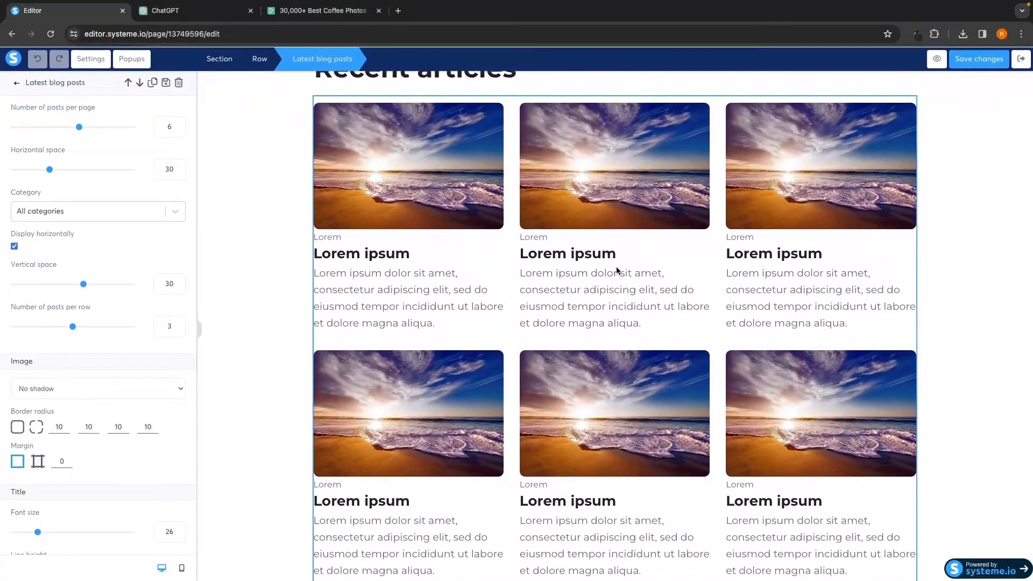
left_click(941, 258)
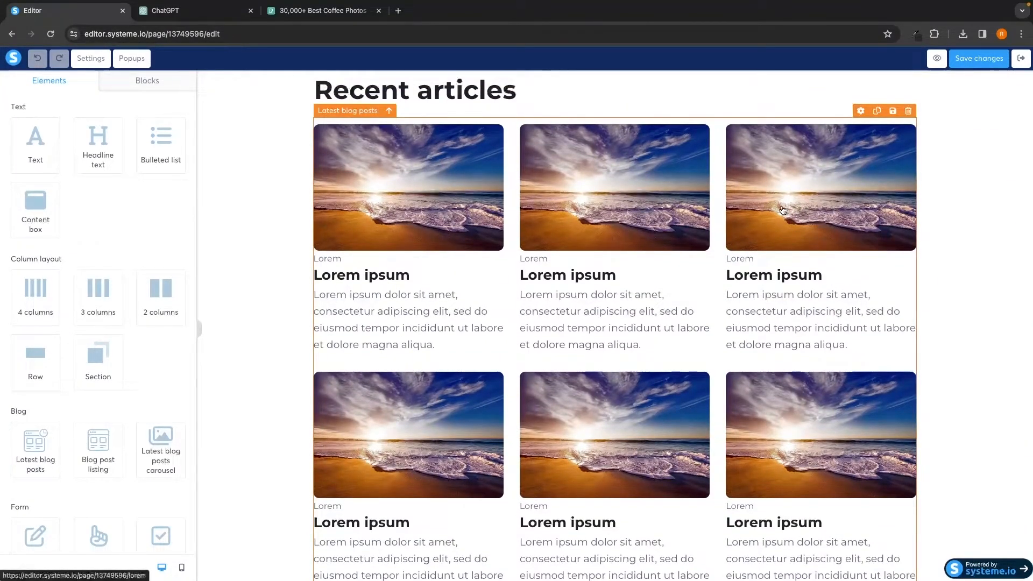
scroll(692, 194, "up", 1)
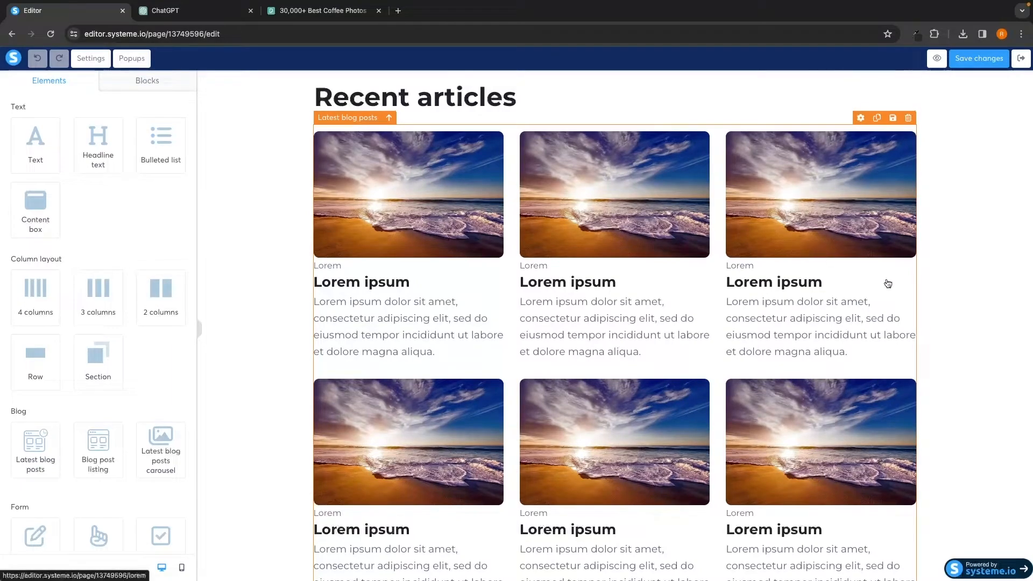
scroll(947, 302, "down", 7)
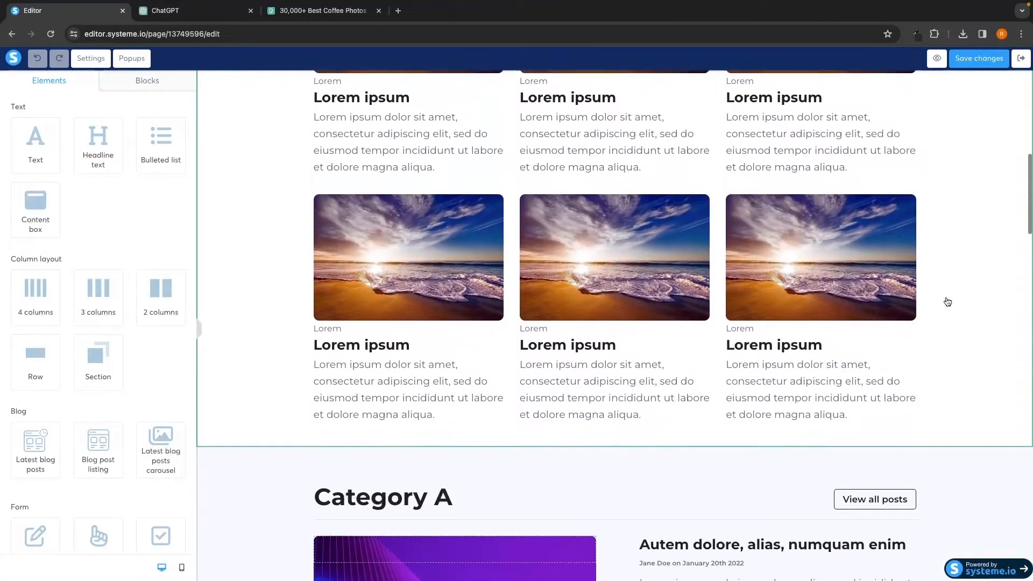
Delete the Category A section below the Recent articles section of the home page and accept the deletion.
scroll(947, 302, "down", 1)
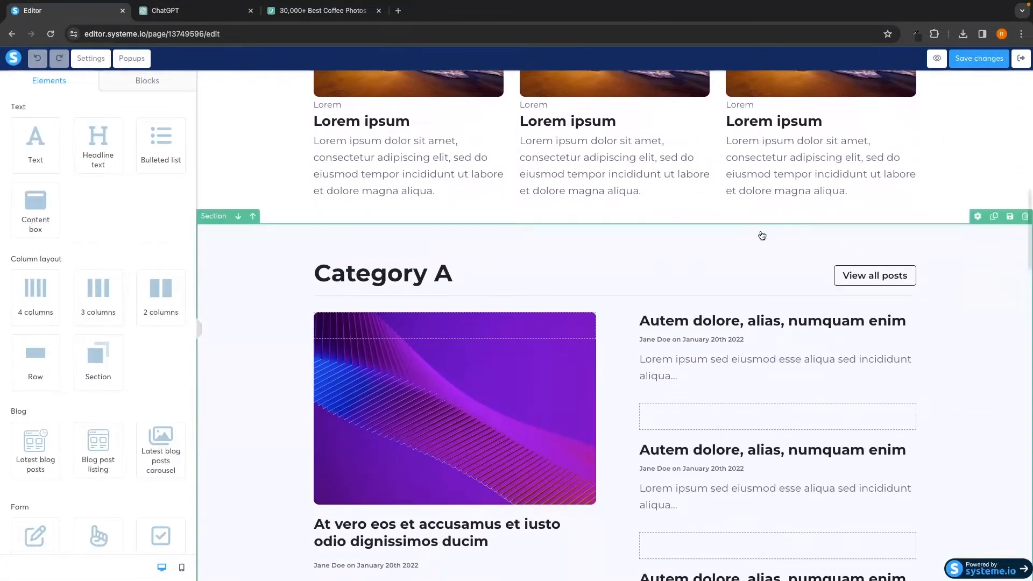
scroll(756, 246, "up", 13)
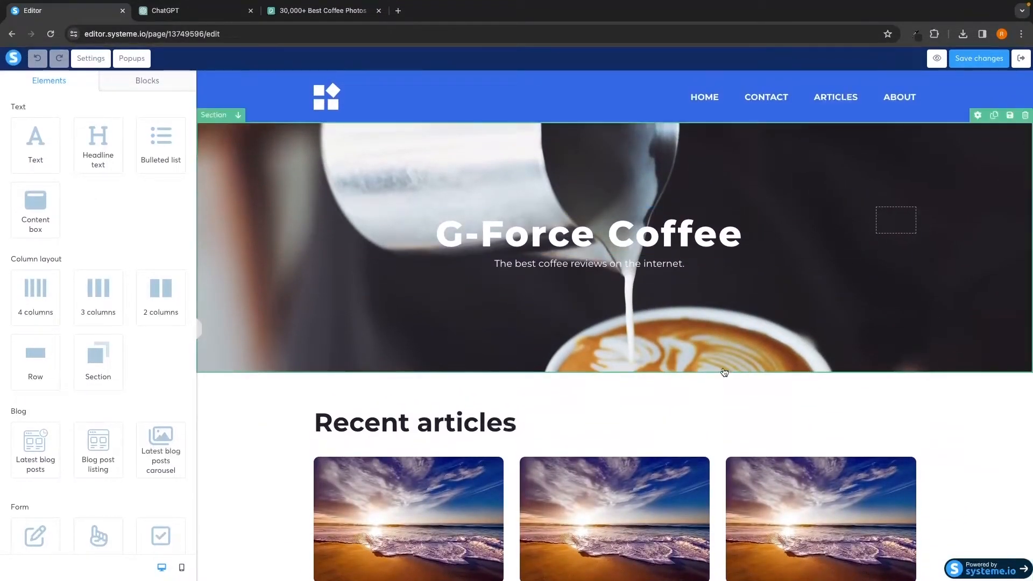
scroll(750, 404, "down", 5)
scroll(752, 404, "down", 2)
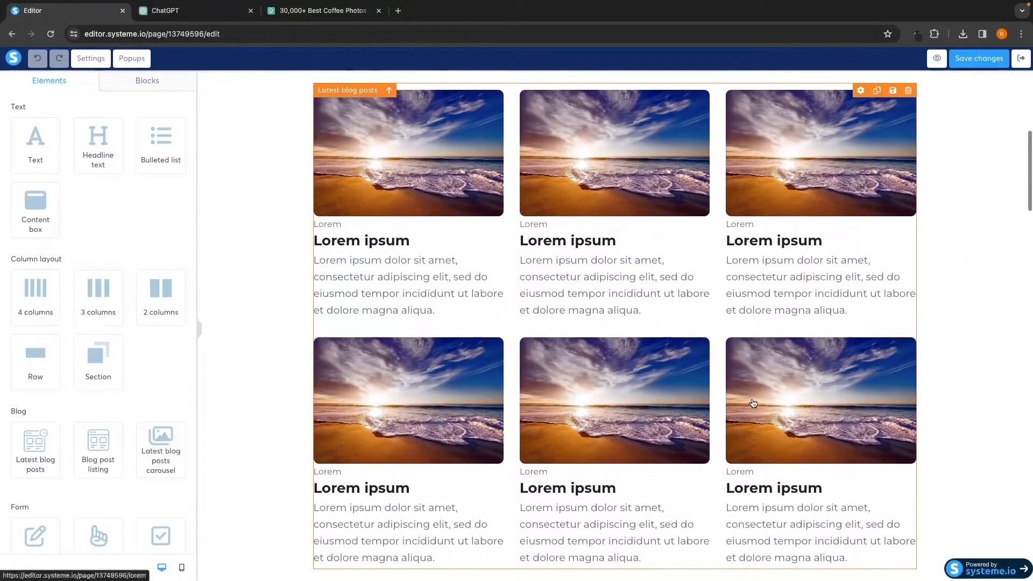
scroll(753, 402, "up", 7)
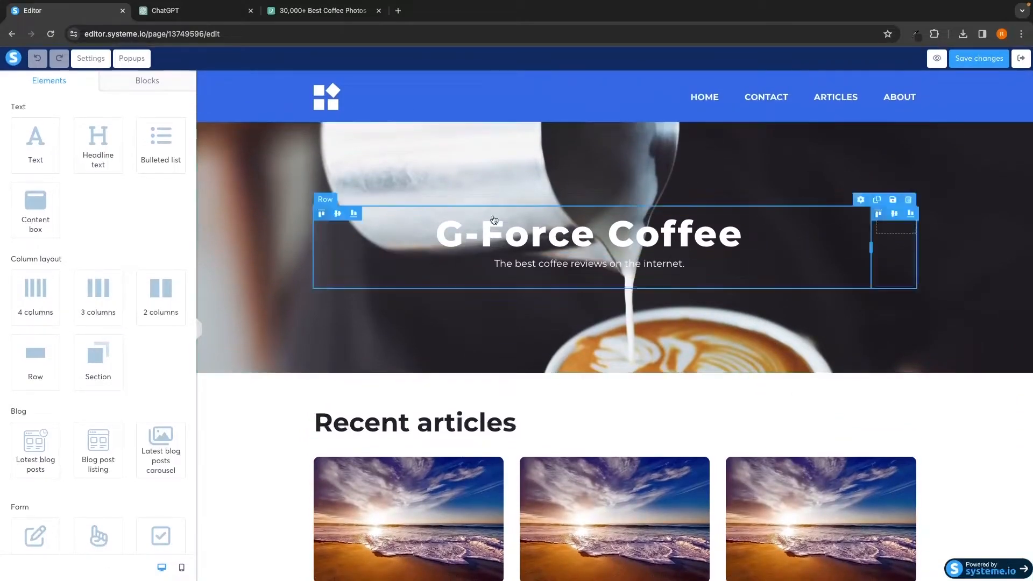
scroll(396, 239, "down", 3)
scroll(473, 323, "down", 8)
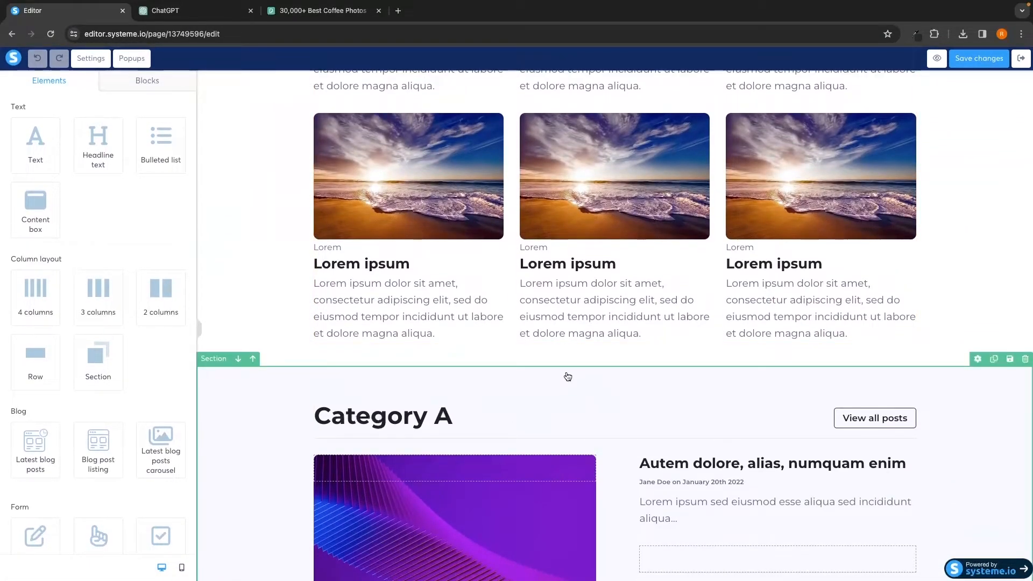
left_click(1025, 360)
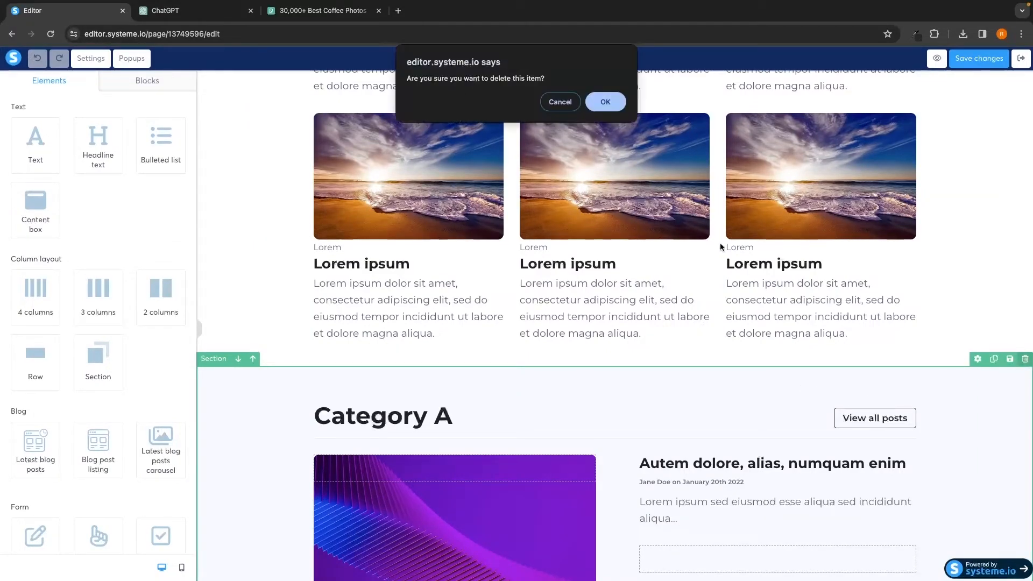
left_click(605, 101)
Remove the Category B section from the home page, accepting the deletion.
scroll(749, 340, "down", 3)
scroll(727, 203, "up", 1)
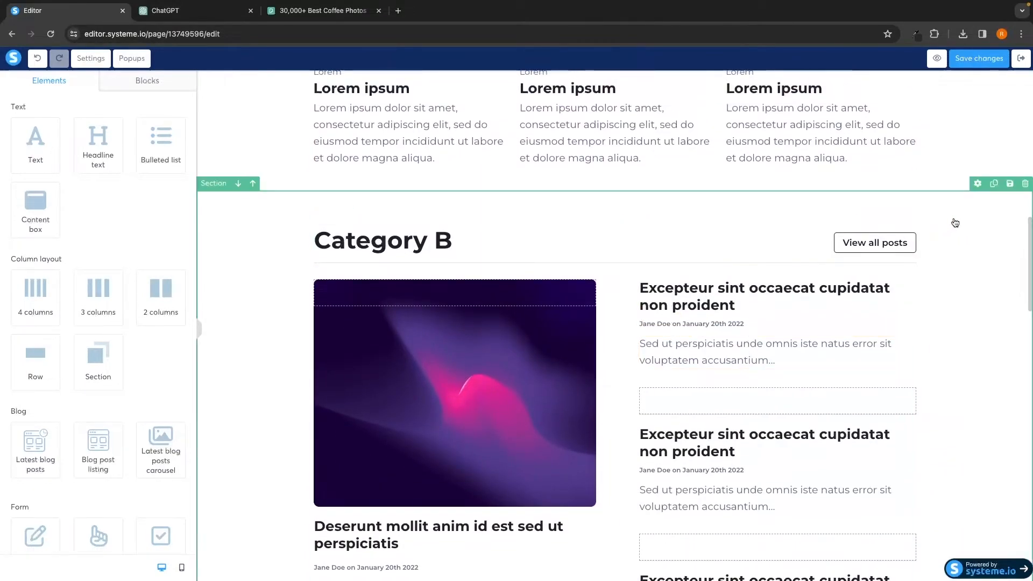
left_click(1025, 183)
left_click(608, 104)
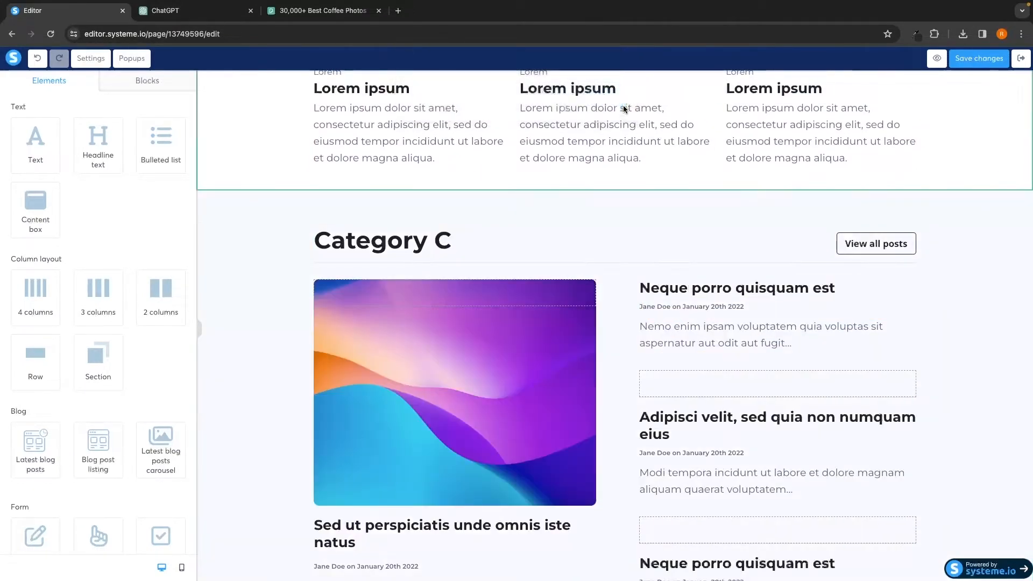
Delete the Category C and Category D sections from the page.
left_click(1025, 183)
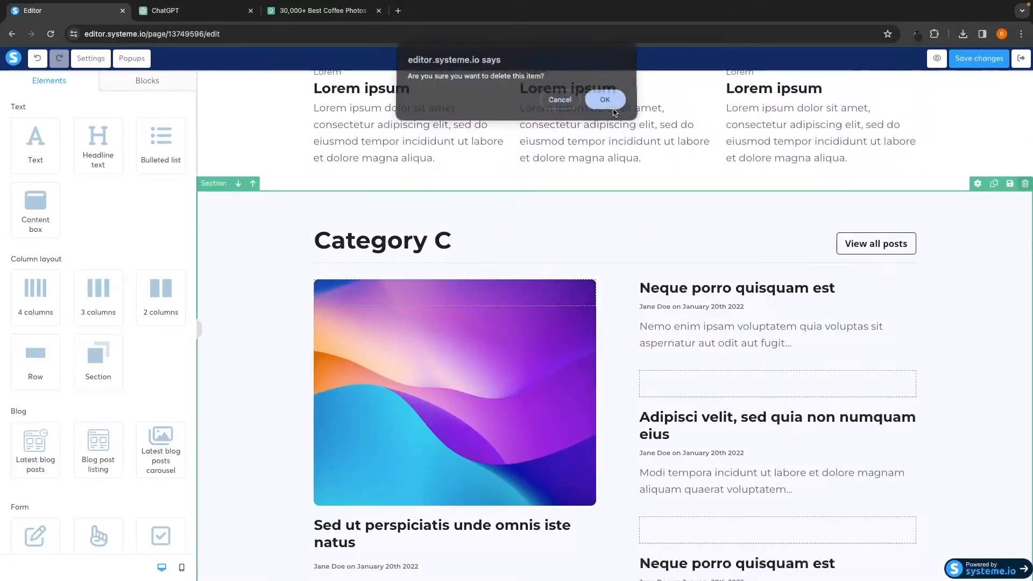
left_click(612, 105)
left_click(1024, 184)
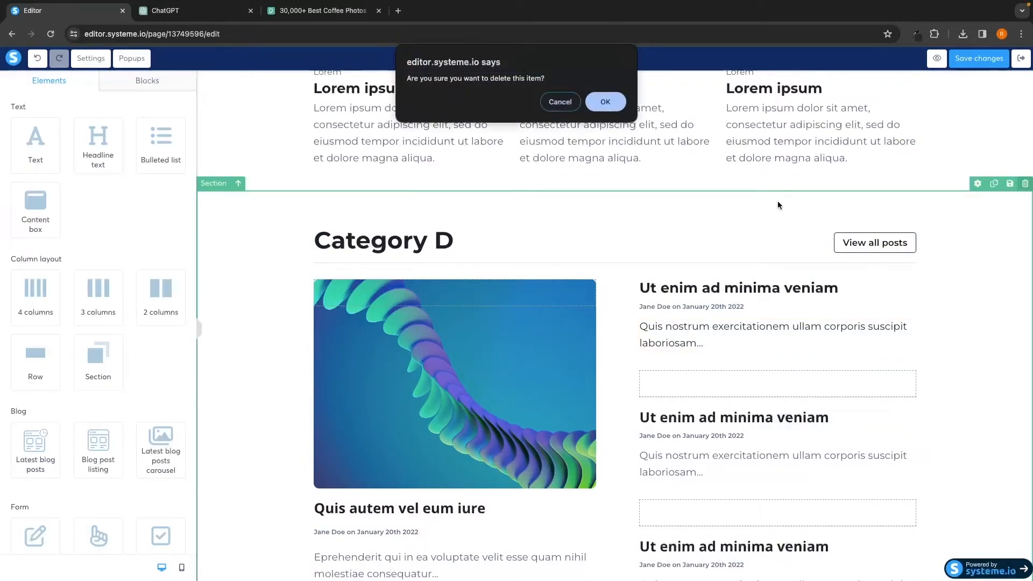
left_click(603, 103)
Save the changes to the page and exit the editor to the blog's page list.
scroll(956, 300, "down", 1)
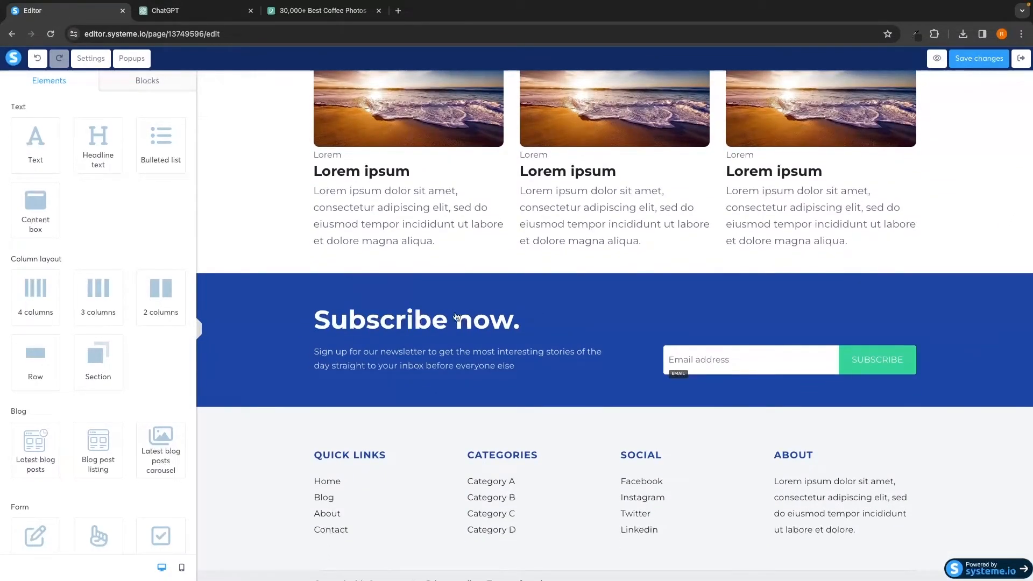
scroll(456, 316, "up", 8)
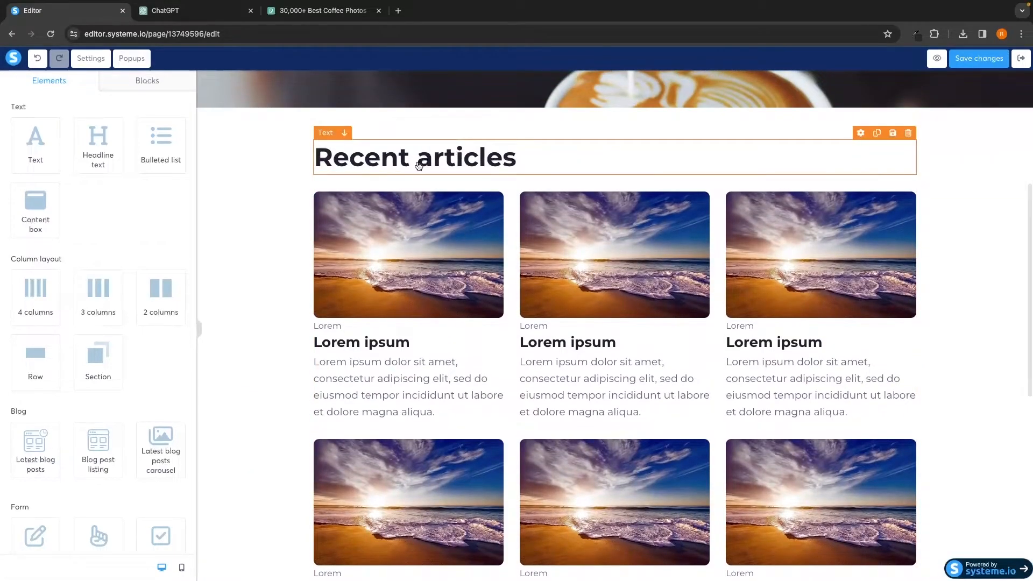
scroll(418, 165, "down", 6)
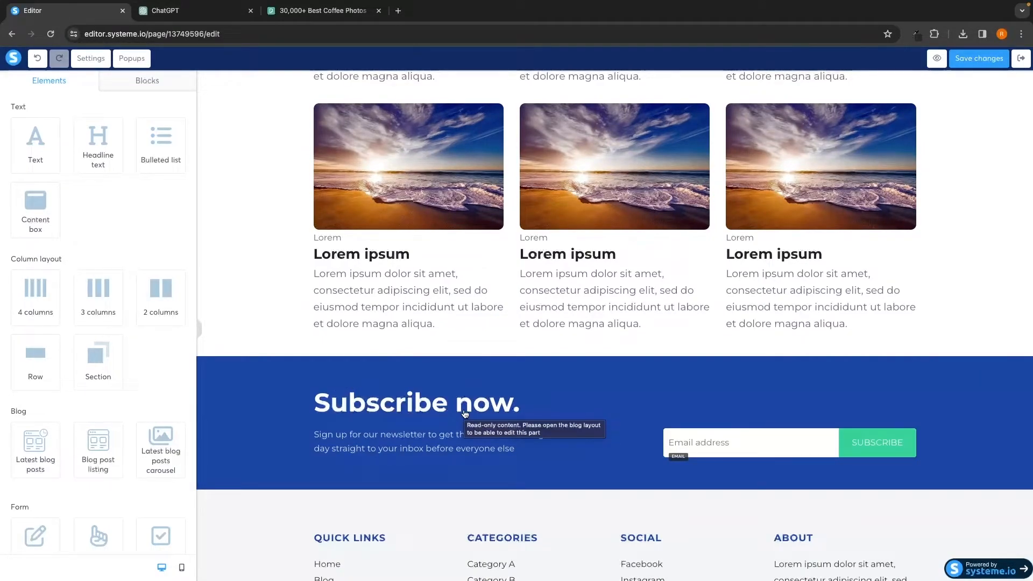
scroll(544, 392, "down", 1)
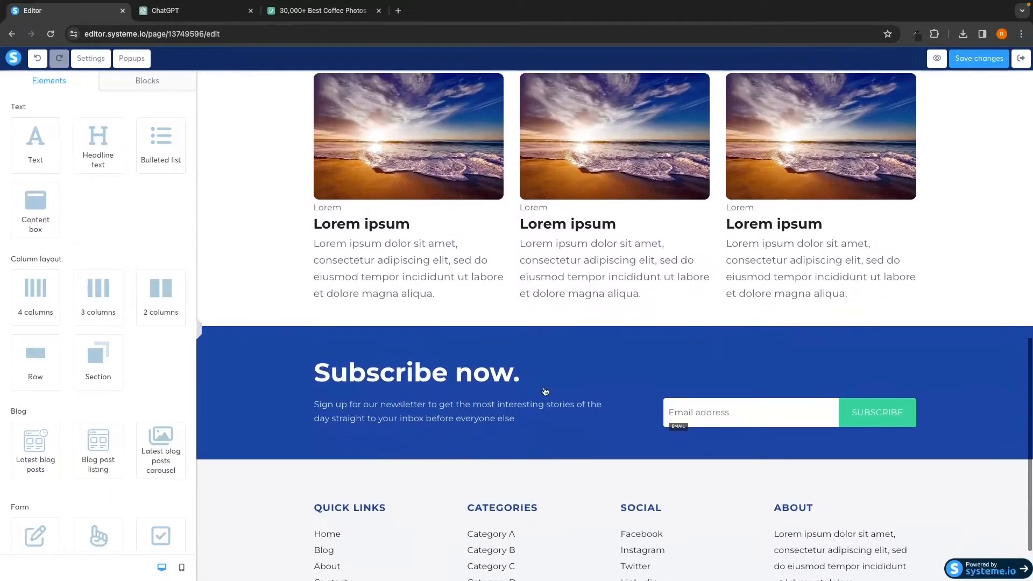
scroll(568, 393, "up", 2)
scroll(567, 393, "up", 10)
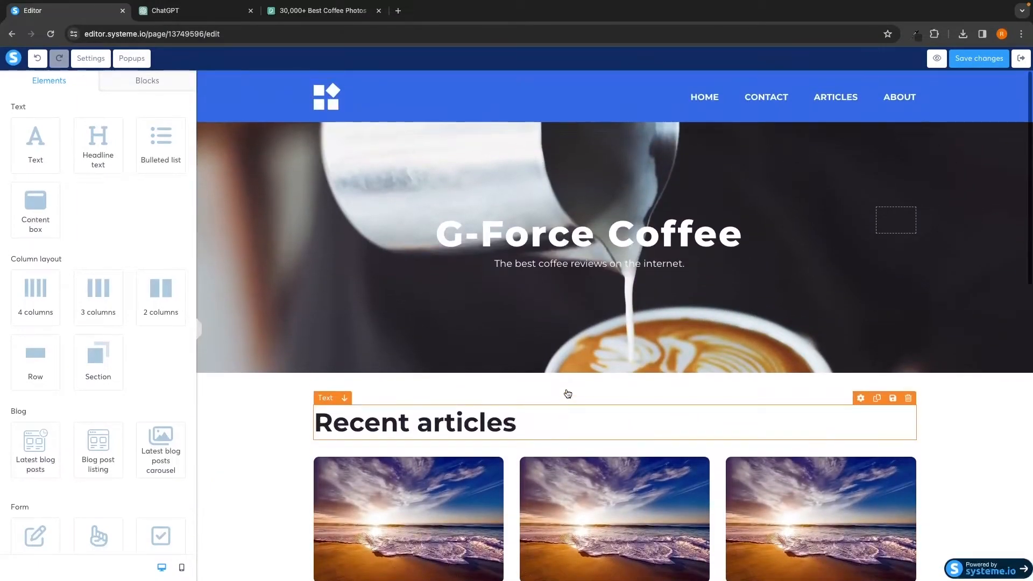
scroll(570, 394, "down", 4)
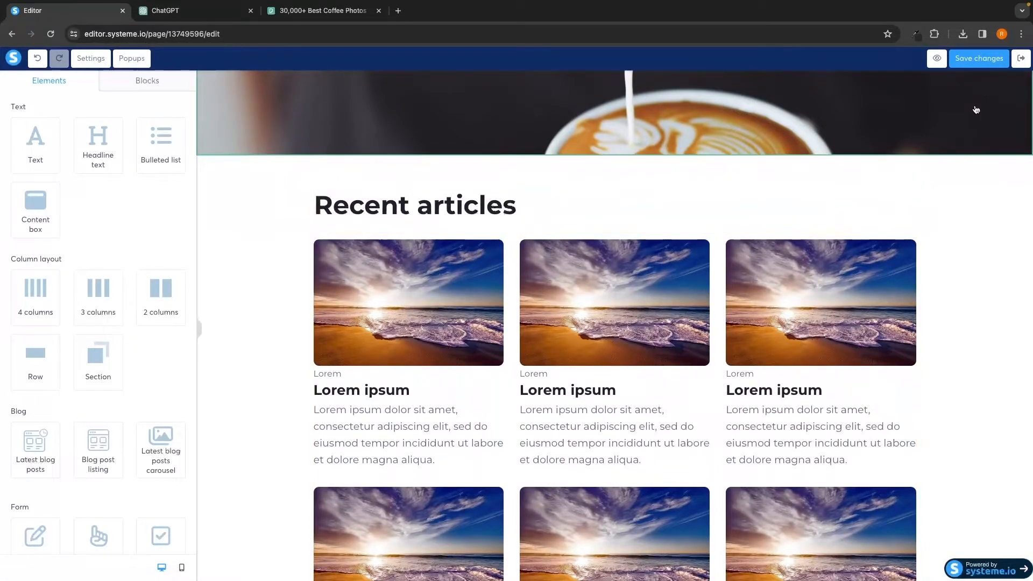
left_click(973, 59)
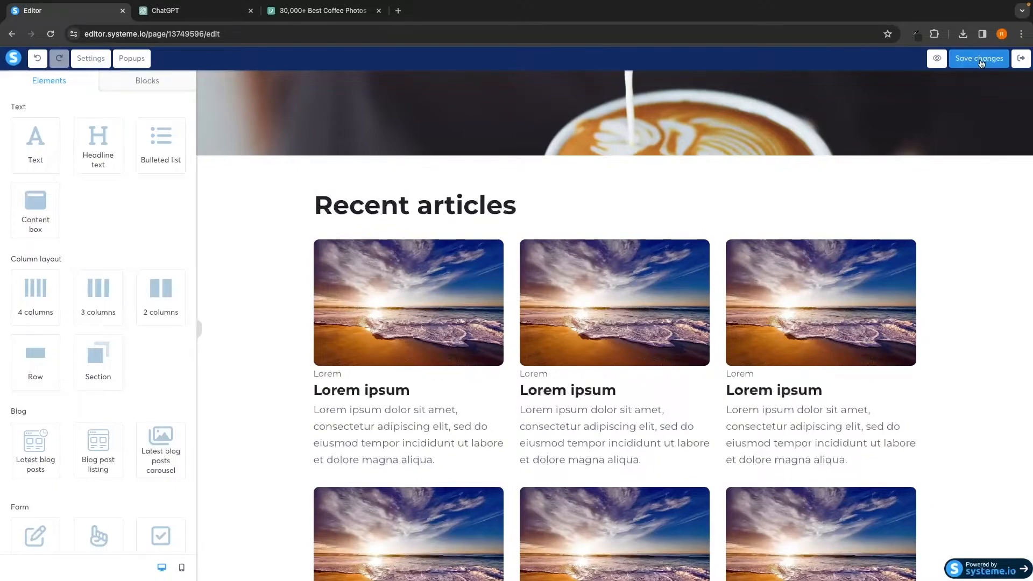
left_click(1021, 60)
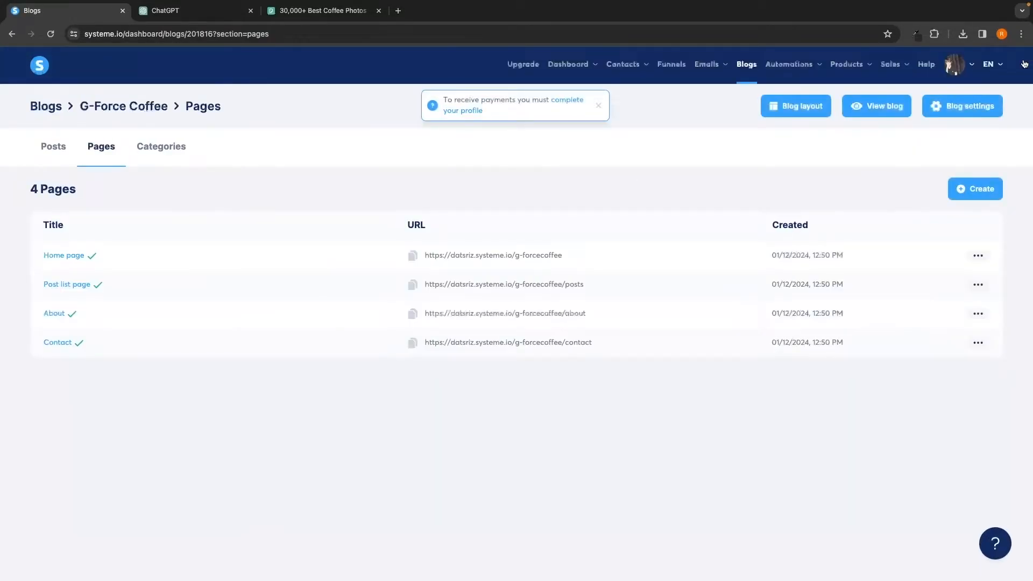
Dismiss the payment profile notice and open the blog post "Sed ut perspiciatis unde omnis iste natus" for editing.
left_click(599, 107)
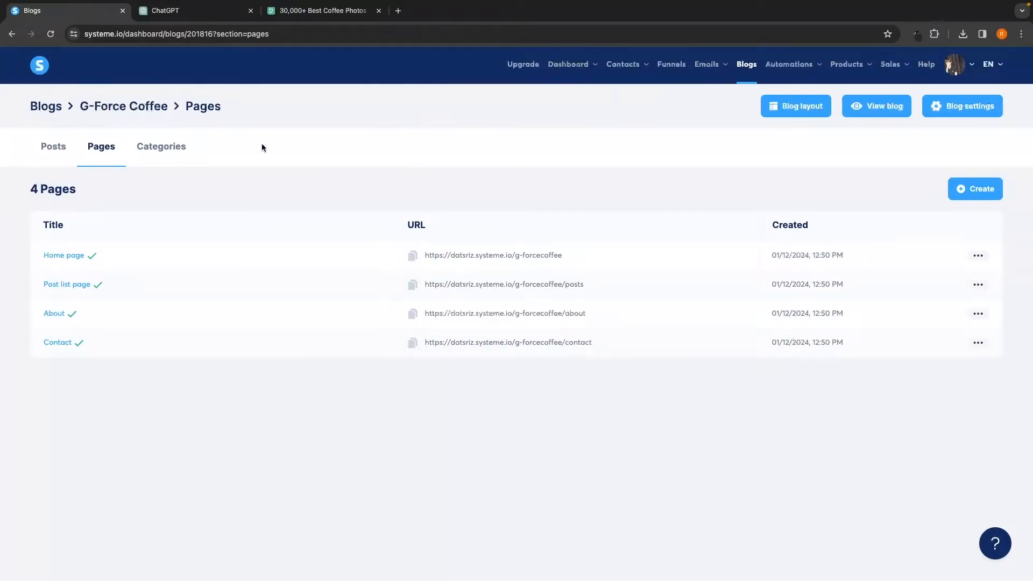
left_click(56, 148)
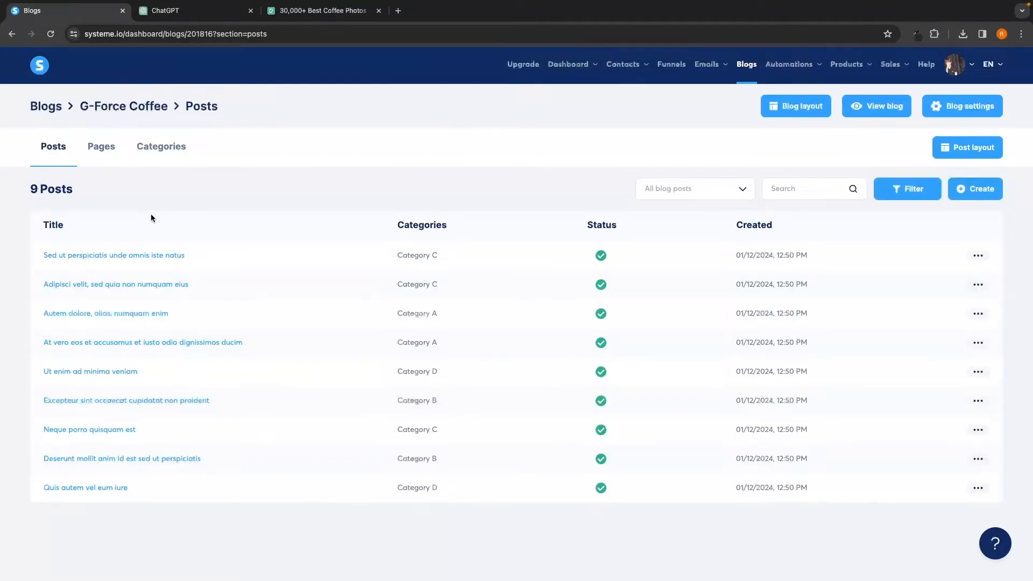
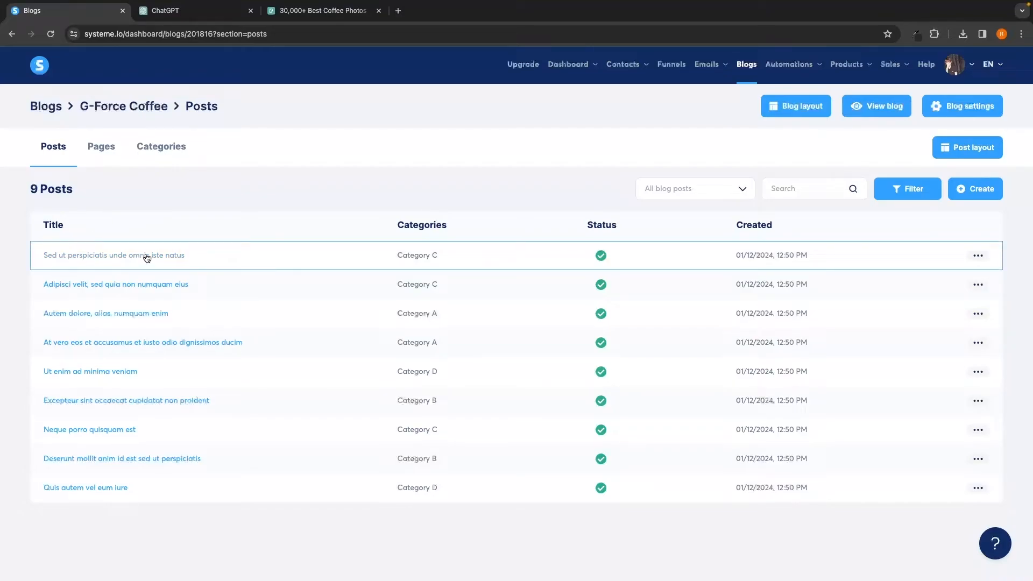
left_click(87, 261)
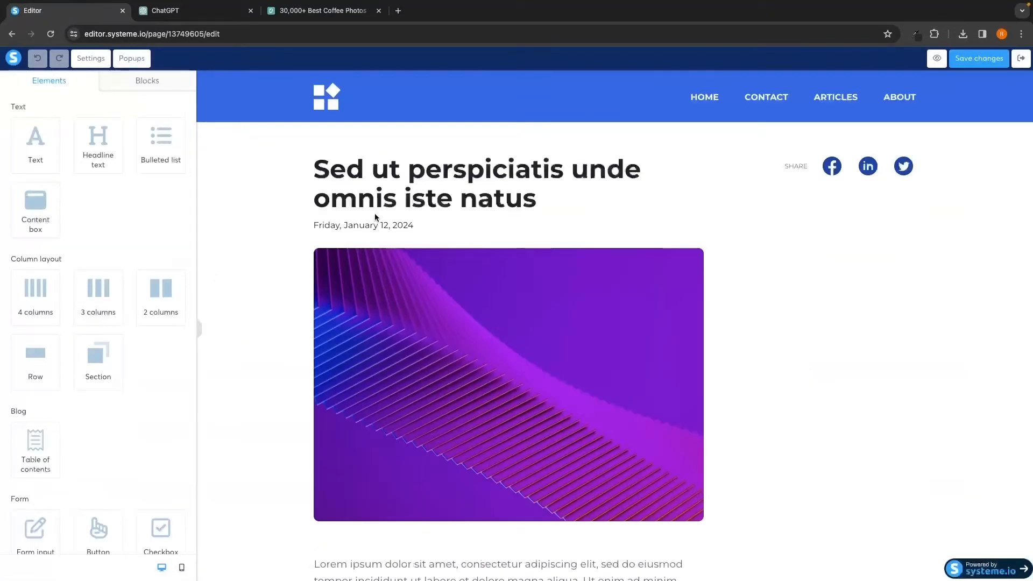
Delete the paragraph below the post's main image and change the heading under it to "Here is my list of the best coffee beans".
scroll(457, 188, "down", 4)
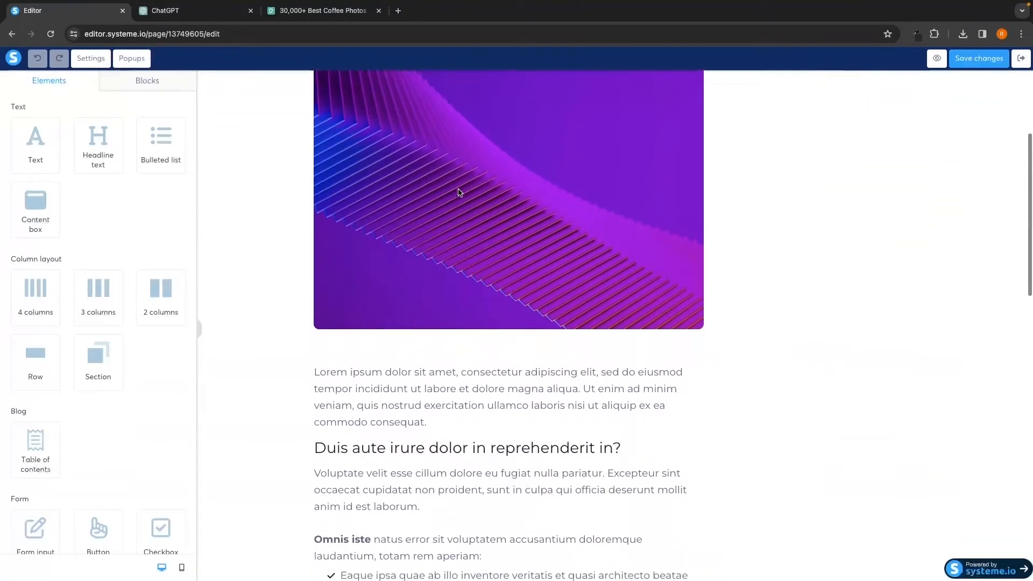
scroll(459, 192, "down", 3)
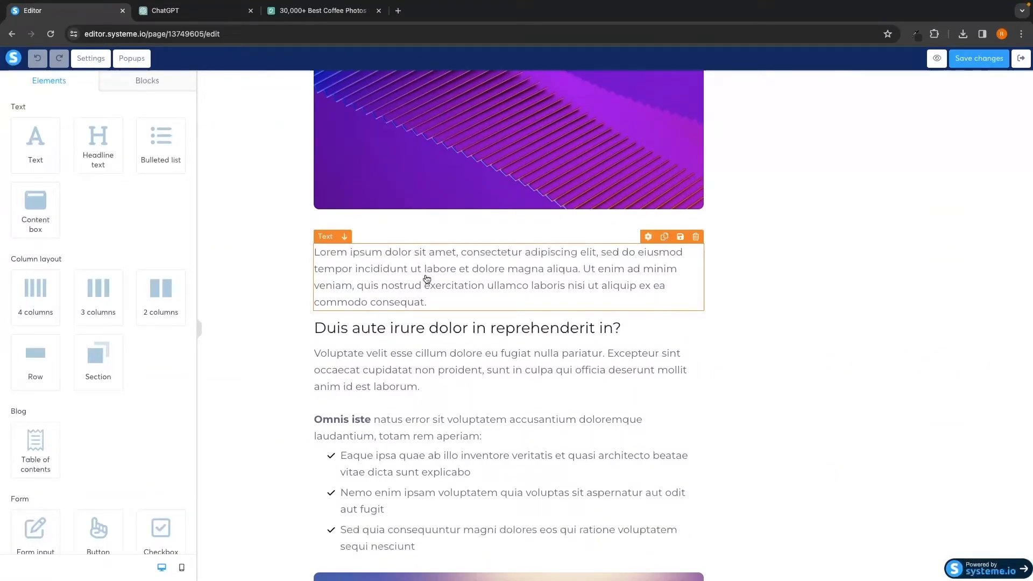
left_click(430, 278)
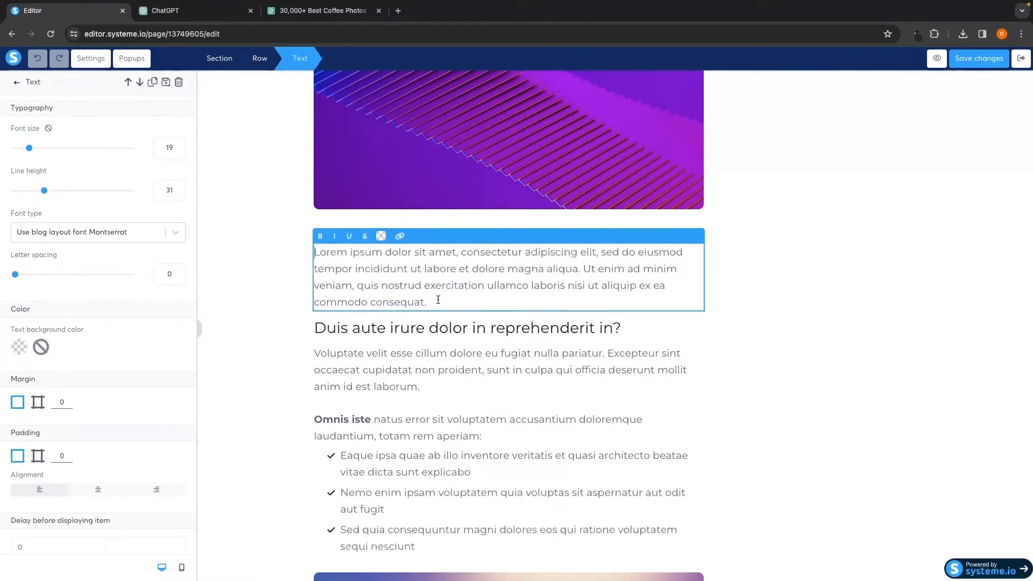
left_click(310, 271)
left_click(695, 237)
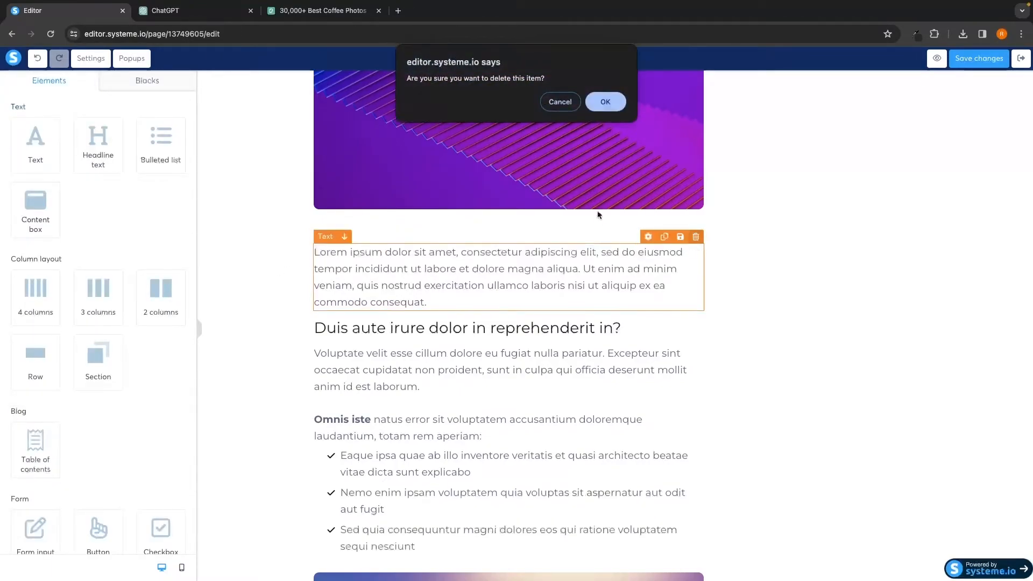
left_click(608, 106)
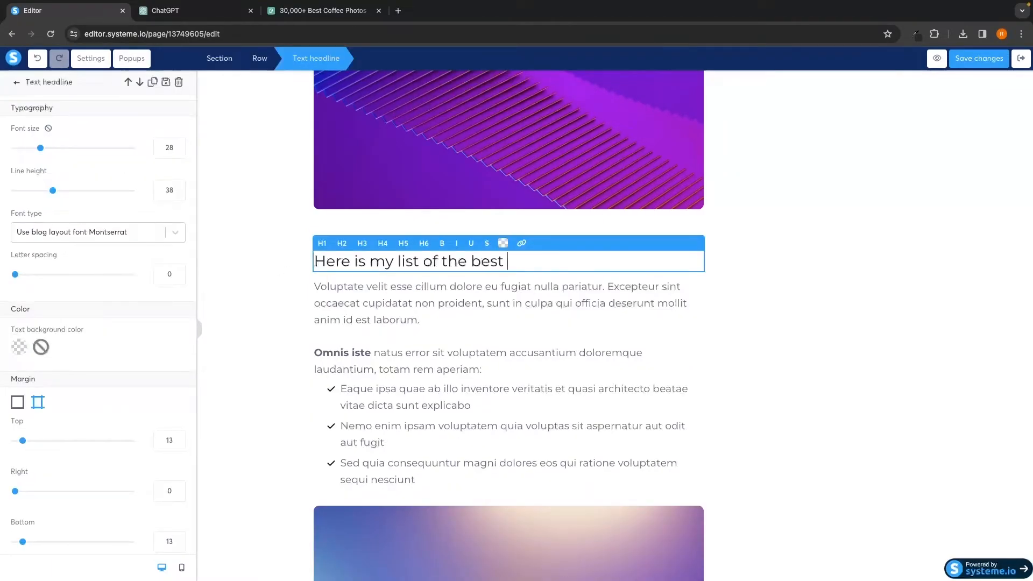
type("coffee beans")
left_click(463, 303)
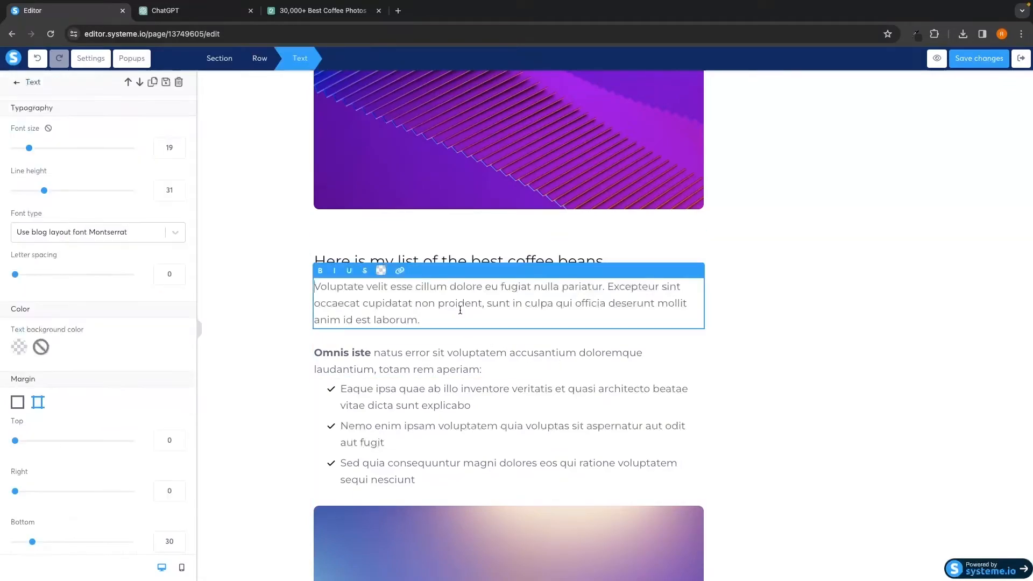
left_click_drag(425, 320, 327, 286)
left_click(280, 283)
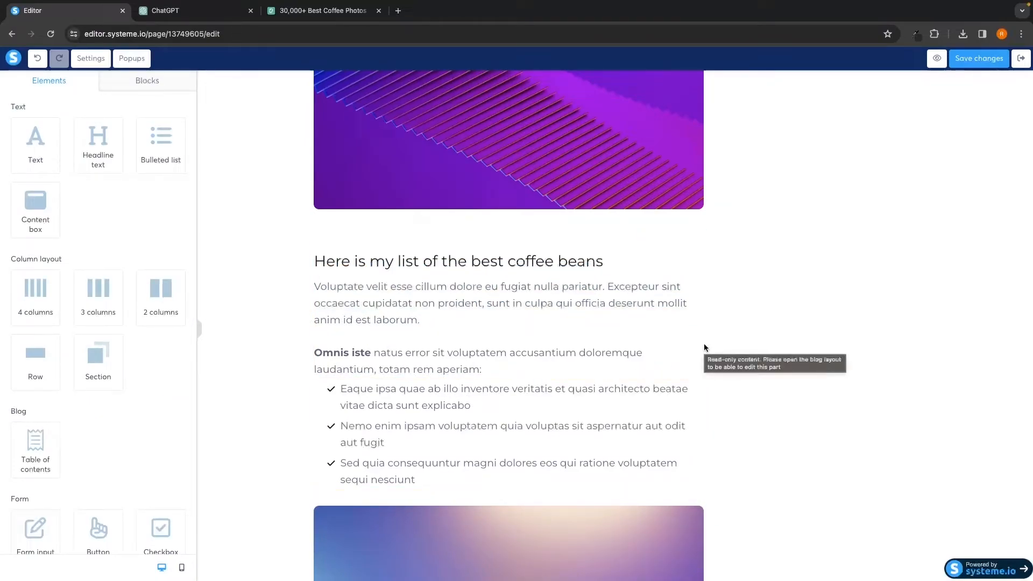
left_click(608, 311)
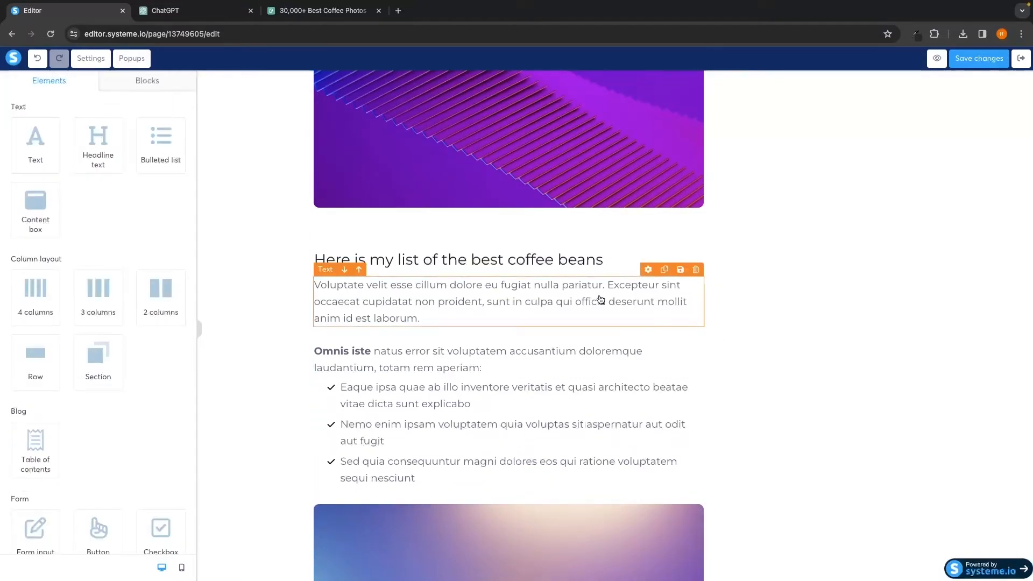
left_click(582, 317)
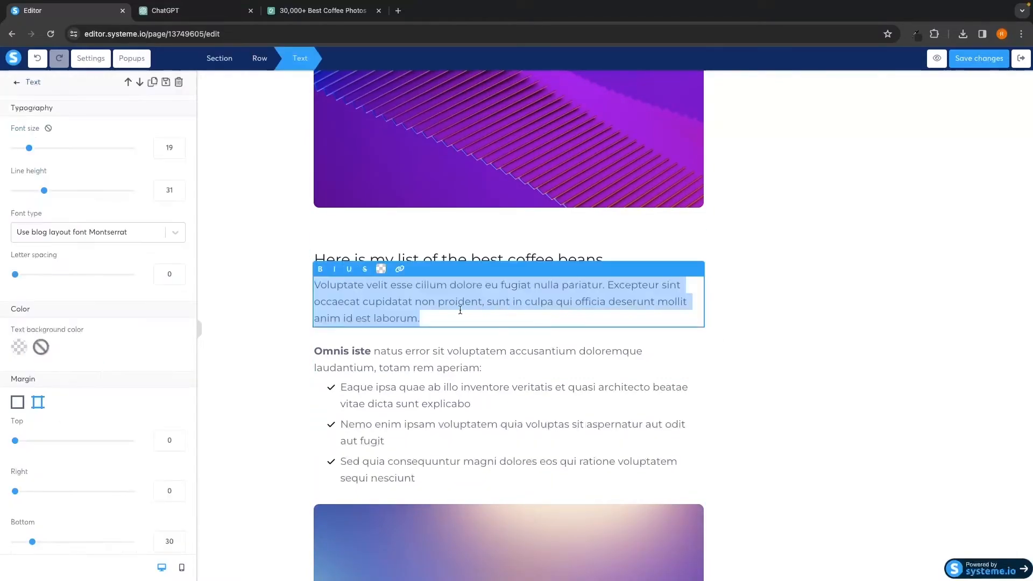
left_click(255, 302)
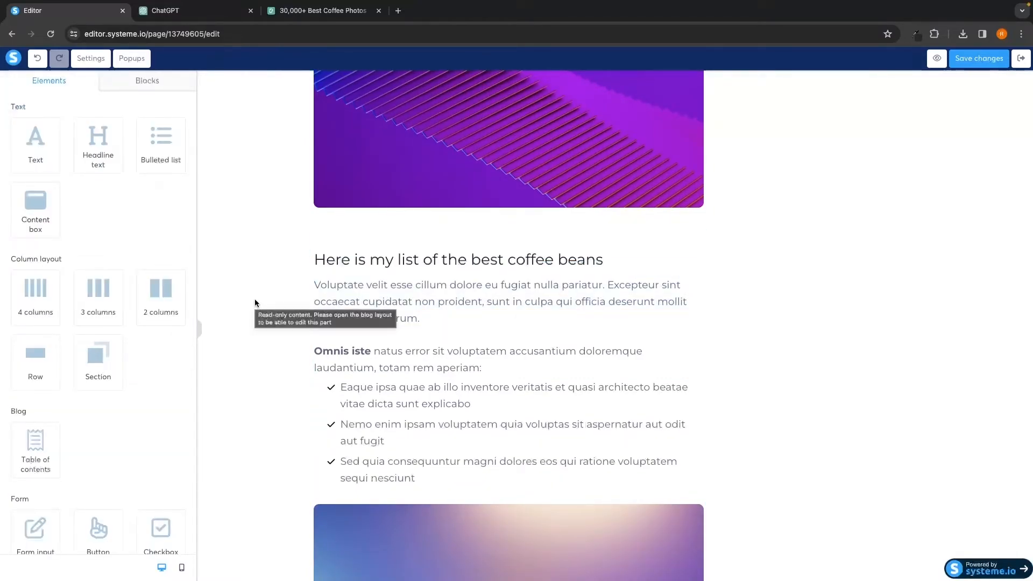
scroll(543, 244, "up", 6)
scroll(546, 246, "down", 1)
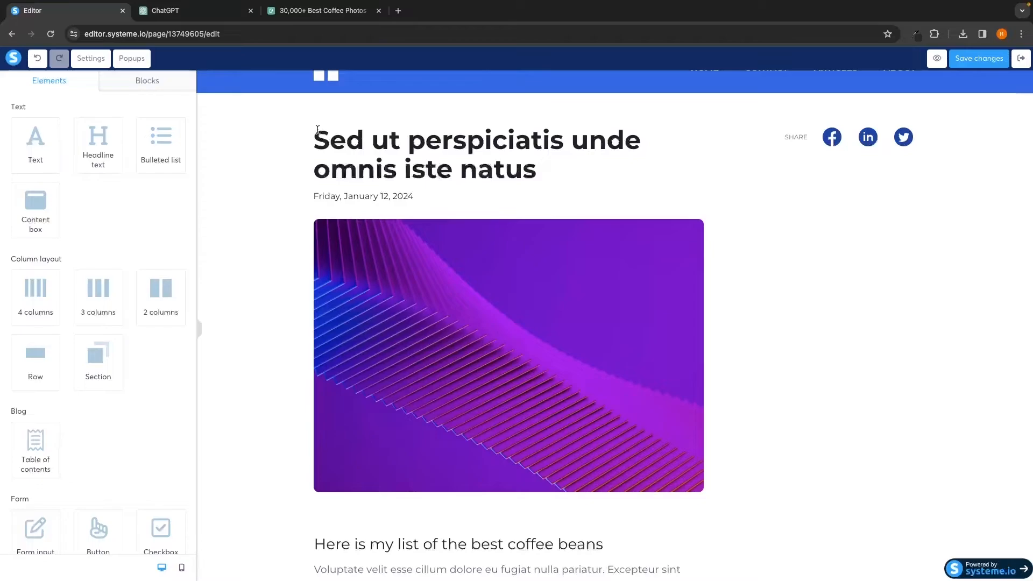
left_click_drag(317, 130, 552, 160)
left_click(563, 169)
scroll(563, 263, "up", 1)
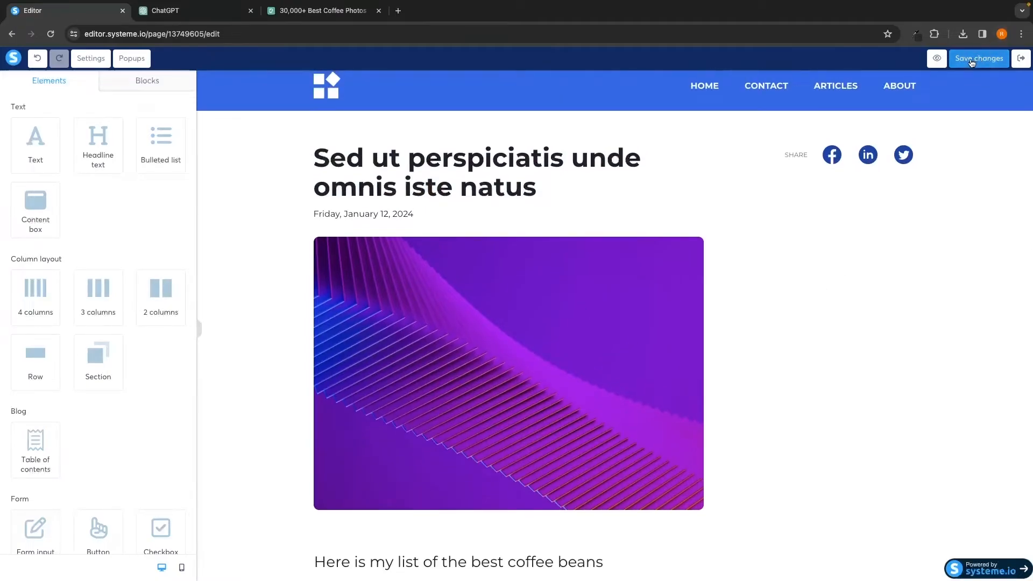
Save the changes to the blog post and exit the editor to the post list.
left_click(976, 64)
left_click(1021, 59)
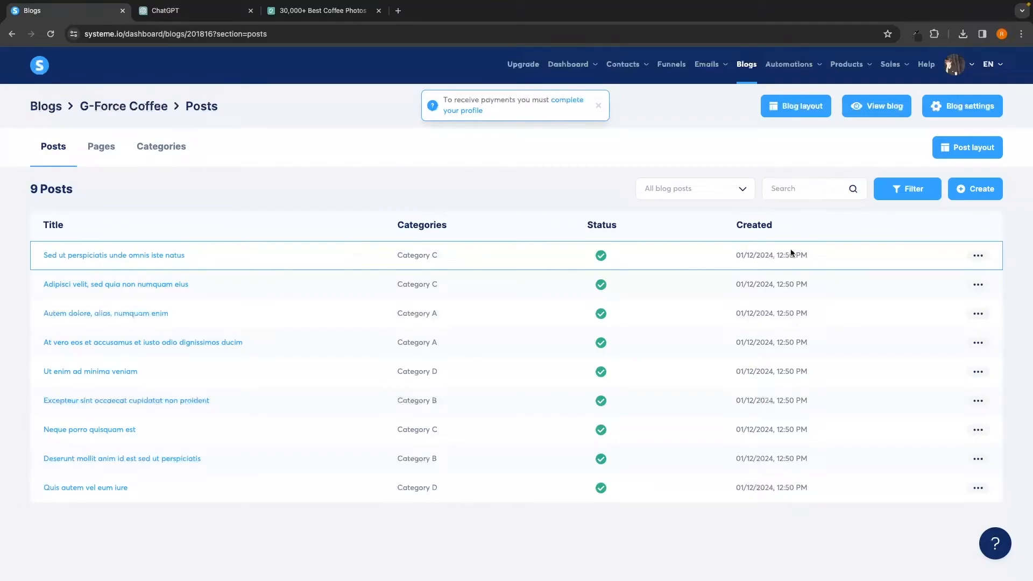
In the first post's settings, set the title to "The Best Coffee Beans of 2024" and short description to "My collection of the best tasting coffee beans".
left_click(977, 257)
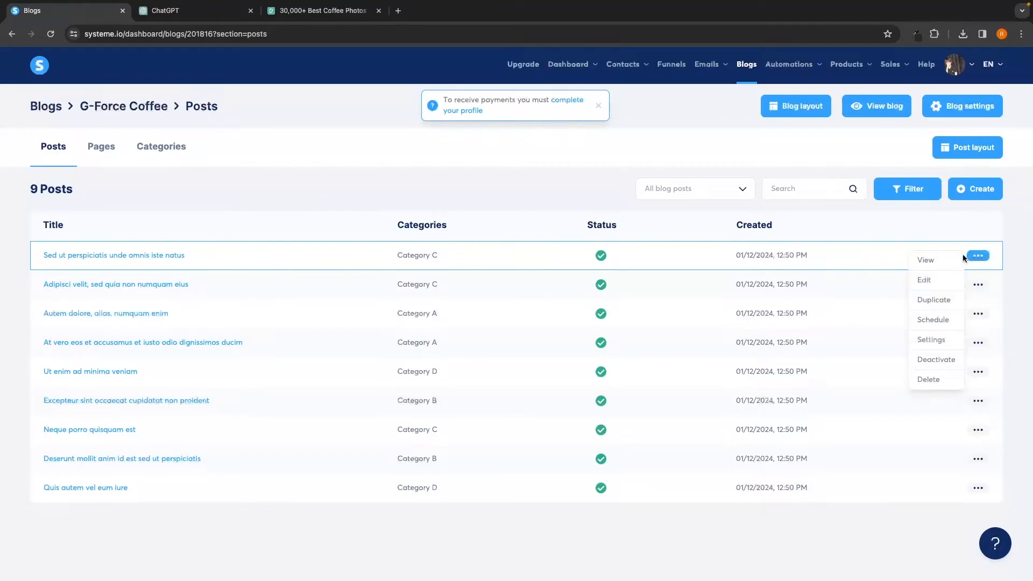
left_click(927, 340)
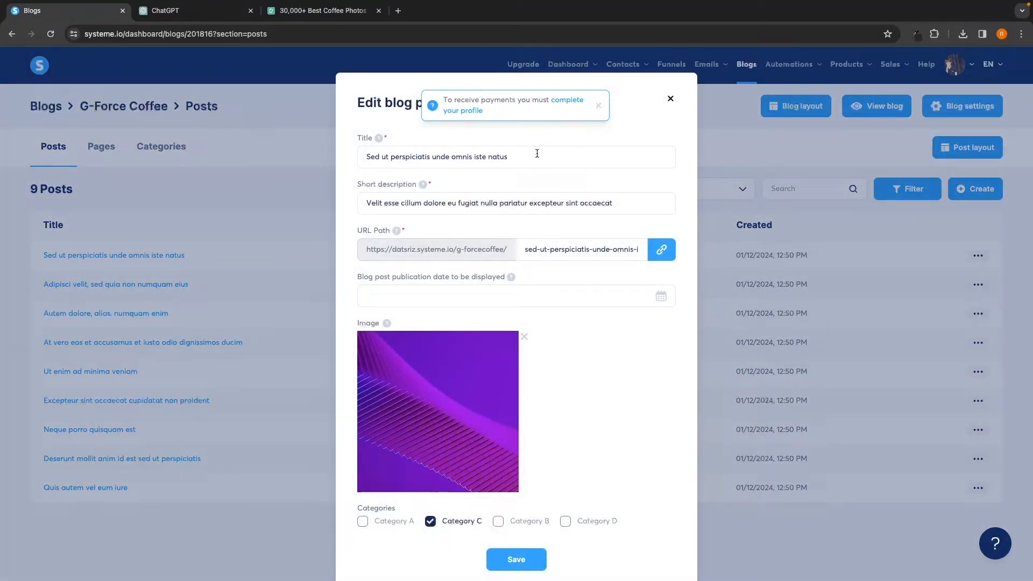
left_click_drag(537, 153, 323, 156)
type("The Best Coffee Beans of 2024")
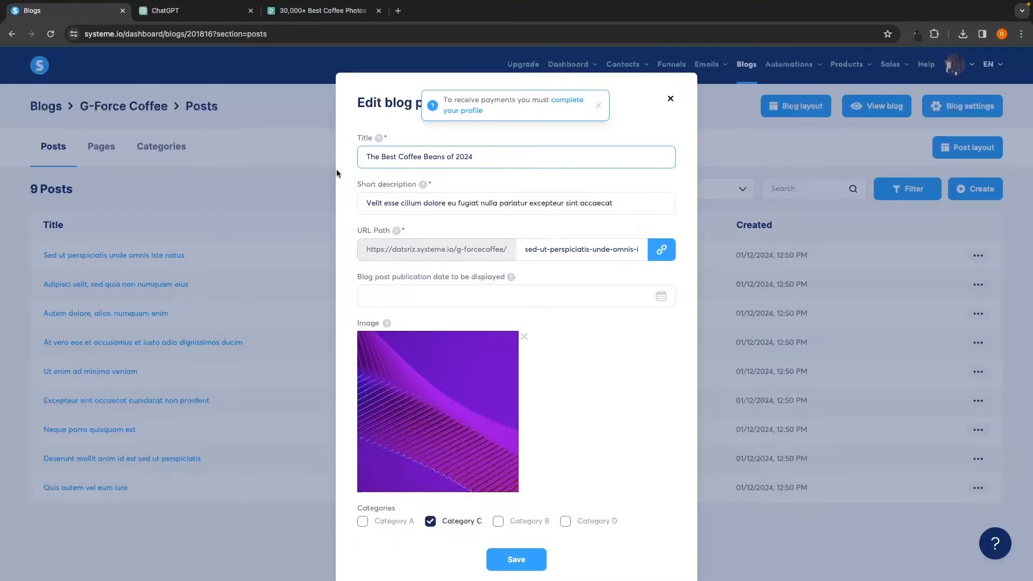
left_click(495, 203)
key("super+a")
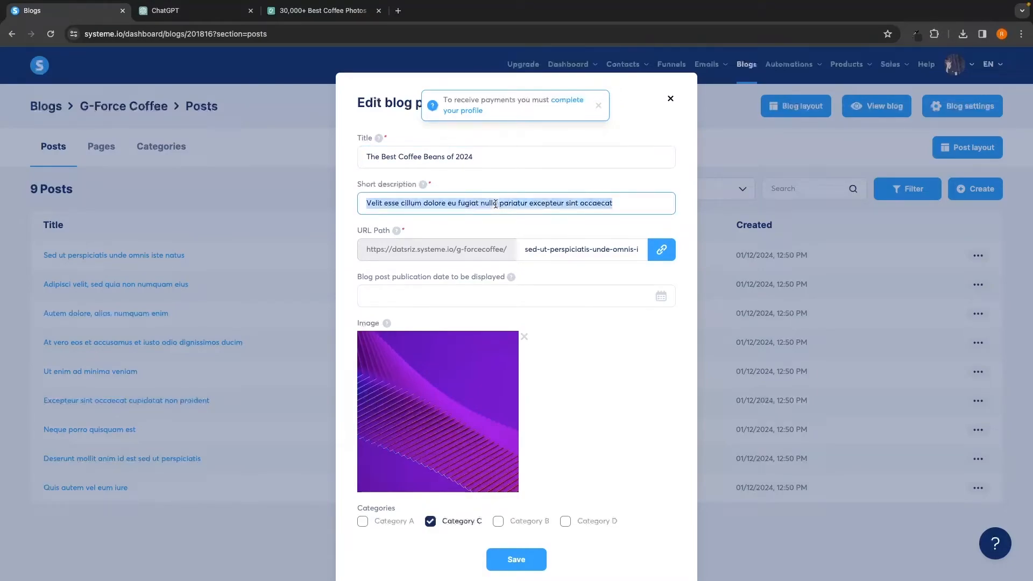
type("My collection of the best tasting coffee beans")
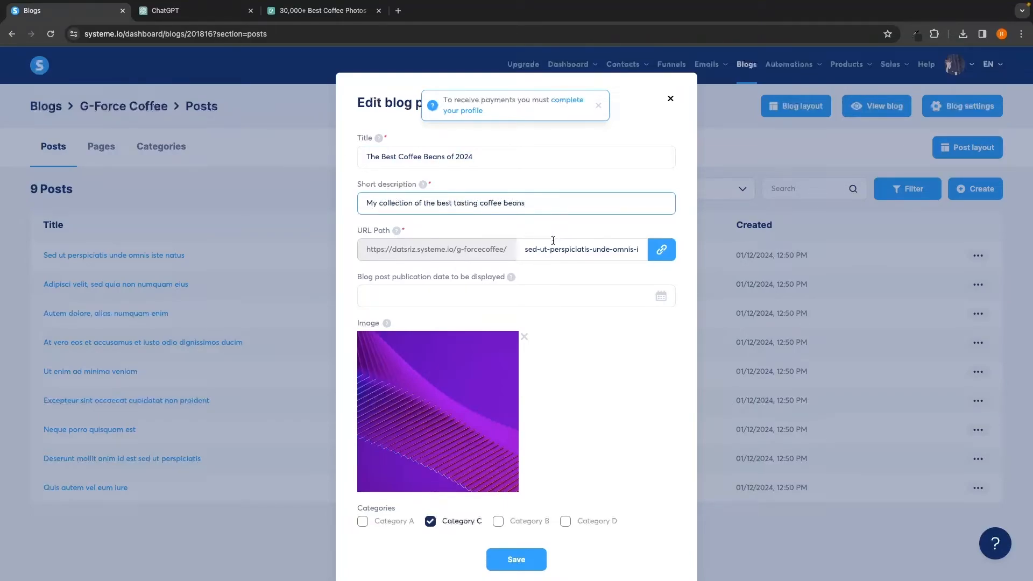
Replace the blog post's URL path with "coffeebeans".
left_click_drag(530, 248, 651, 251)
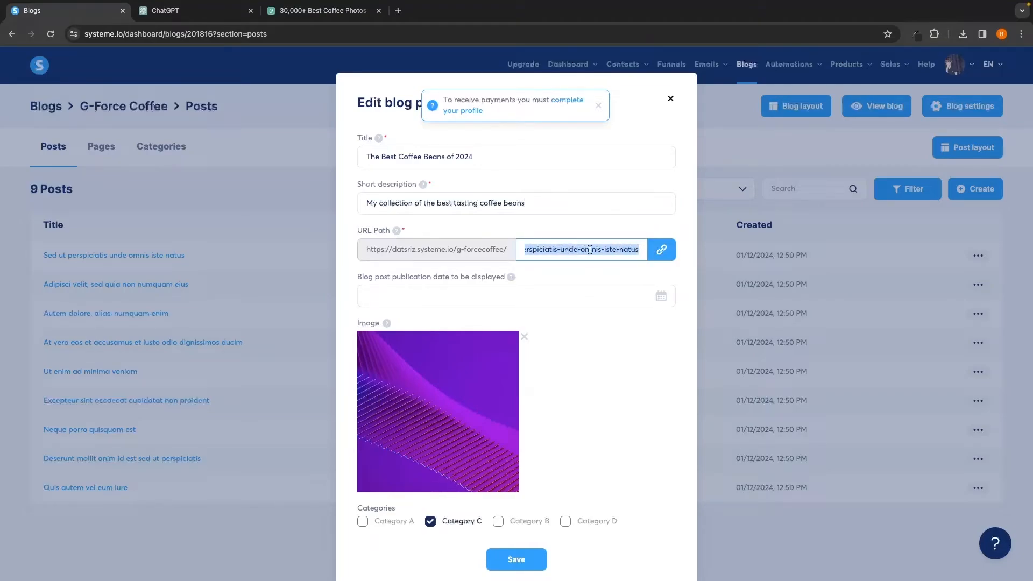
key("BackSpace")
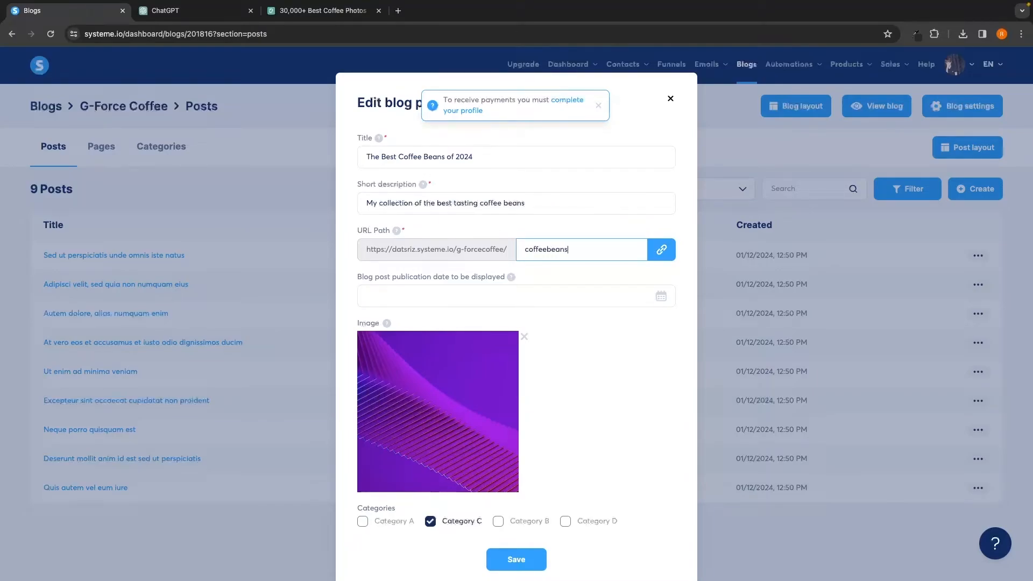
left_click(516, 220)
scroll(484, 226, "down", 2)
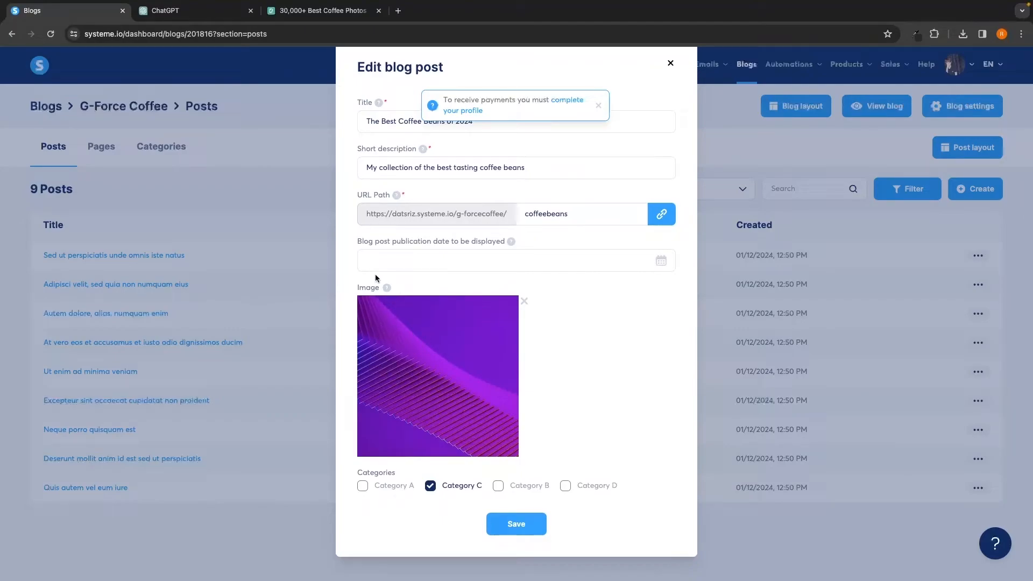
Remove the post's purple image, switch to Pexels and download the close-up photo of roasted coffee beans.
left_click(524, 301)
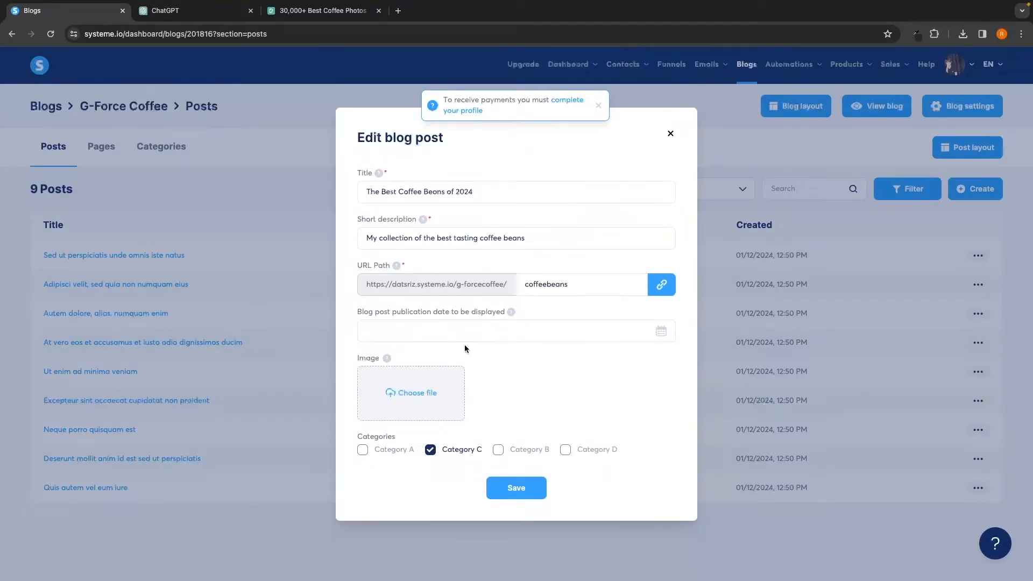
left_click(322, 10)
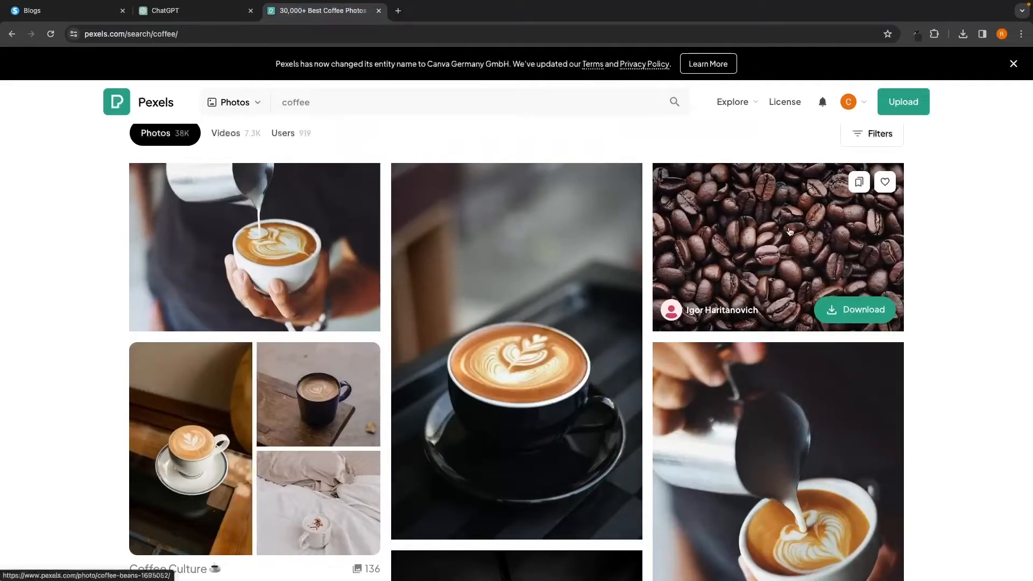
left_click(859, 314)
left_click(788, 307)
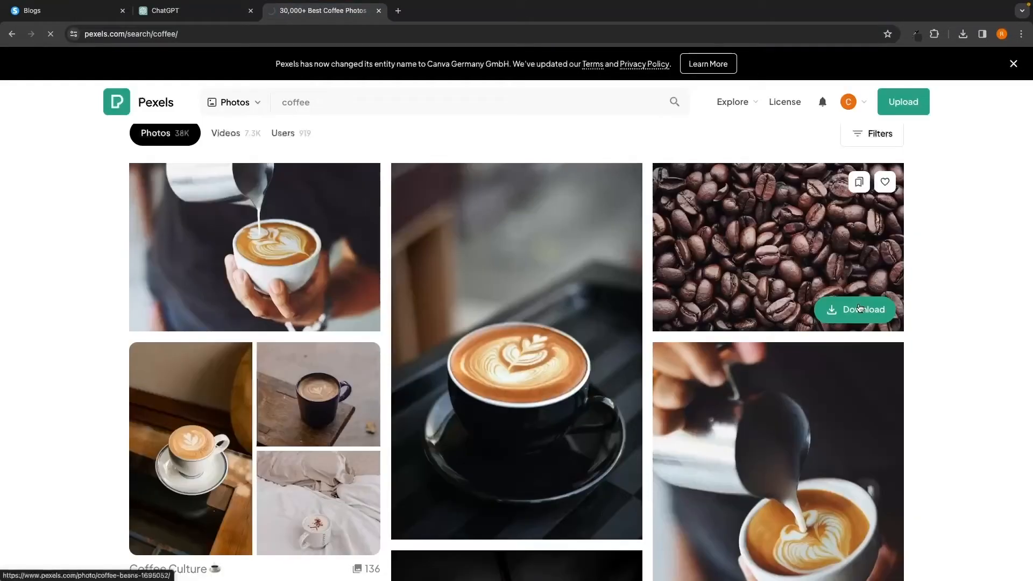
Back in the Systeme.io blog post settings, upload the downloaded coffee beans photo as the post's image and save the settings.
left_click(70, 10)
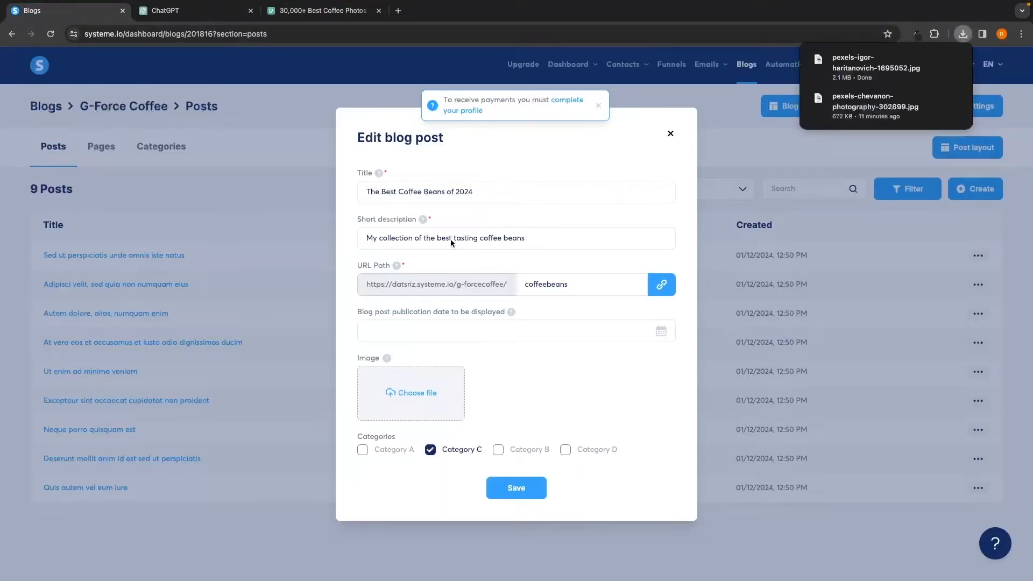
left_click(405, 395)
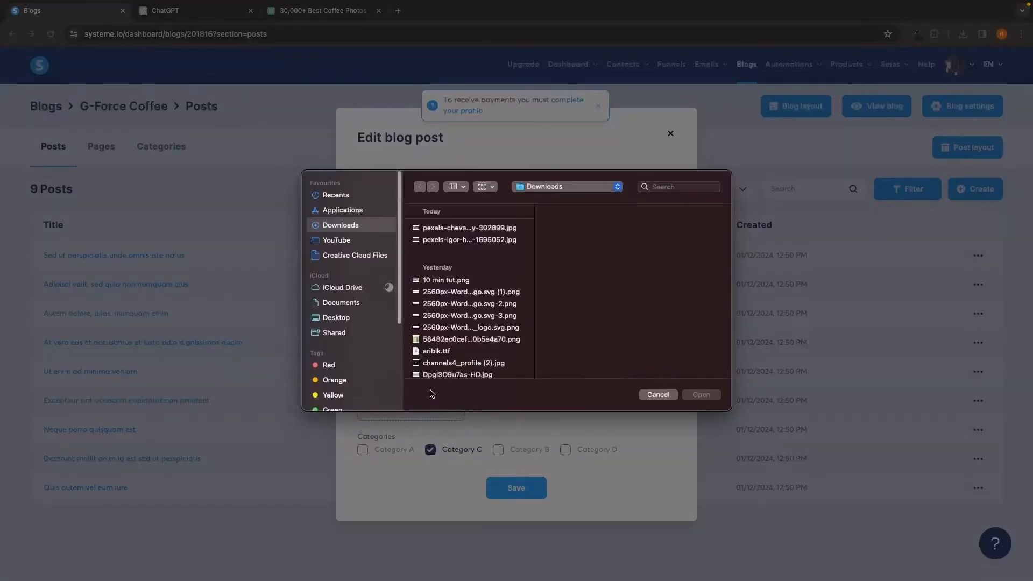
double_click(455, 240)
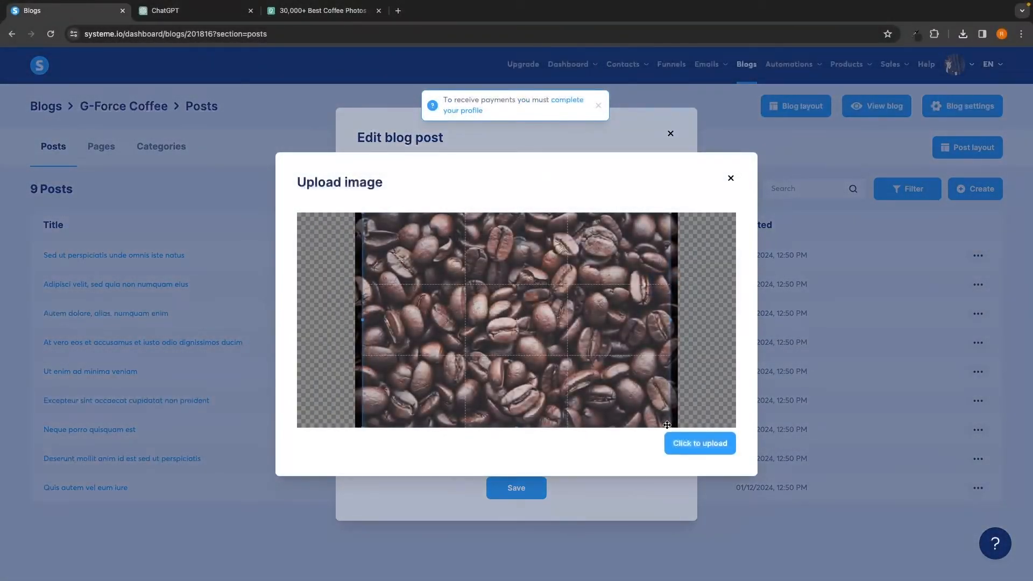
left_click(692, 442)
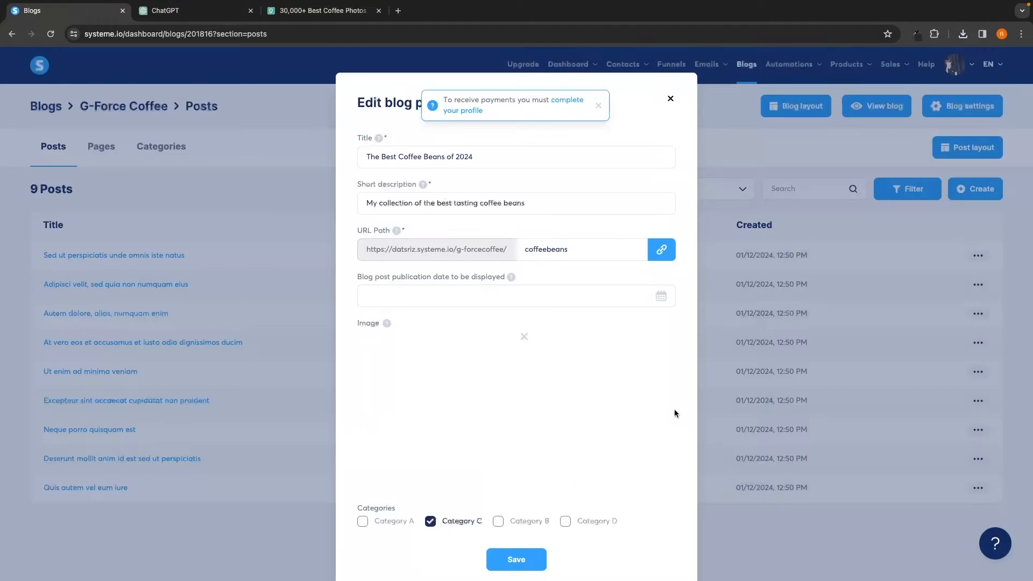
left_click(518, 557)
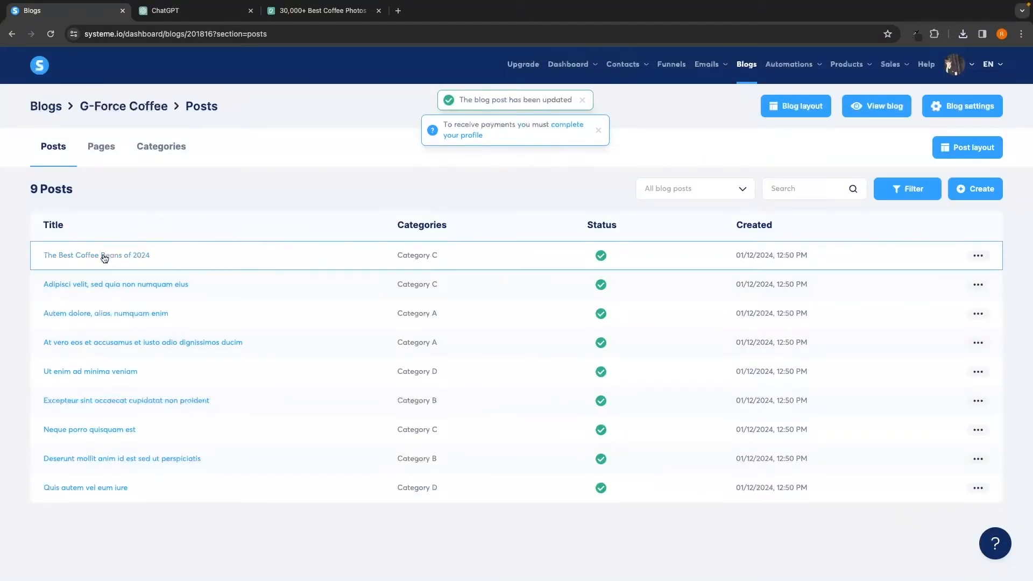
Open "The Best Coffee Beans of 2024" in the editor, review its image and remaining template content, and exit to the post list.
left_click(83, 255)
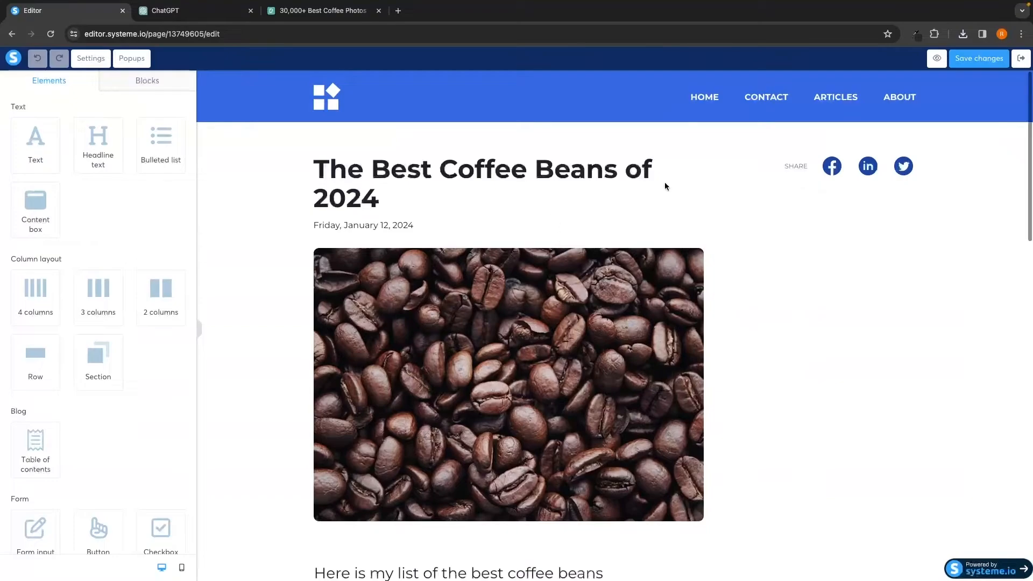
scroll(416, 174, "down", 5)
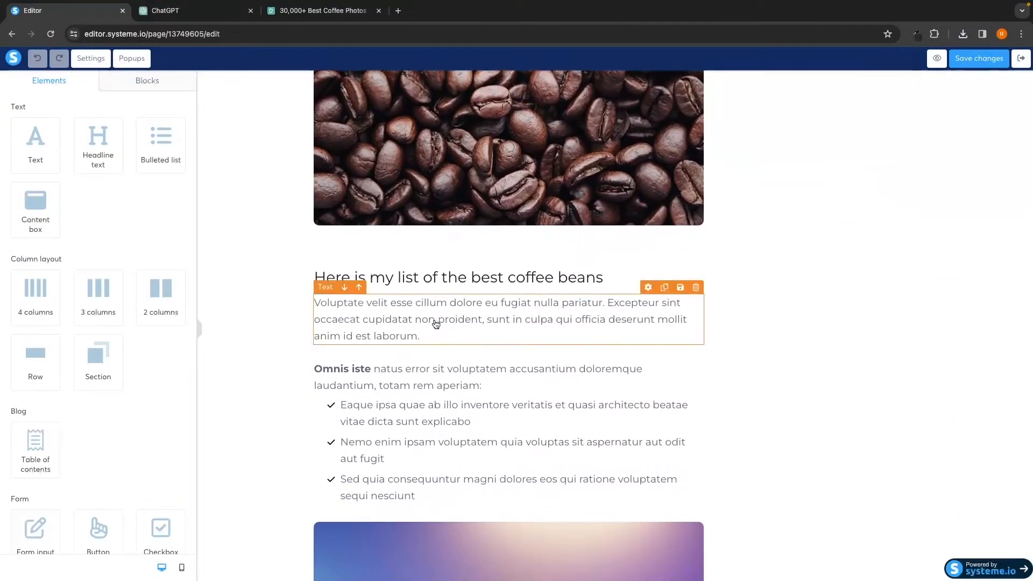
scroll(434, 321, "down", 1)
scroll(536, 380, "down", 5)
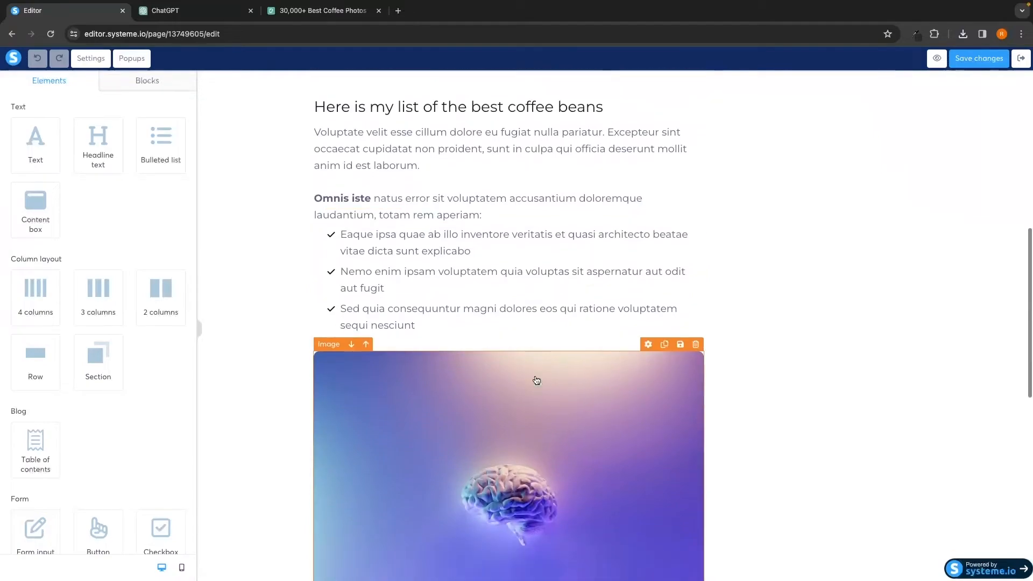
scroll(487, 216, "up", 2)
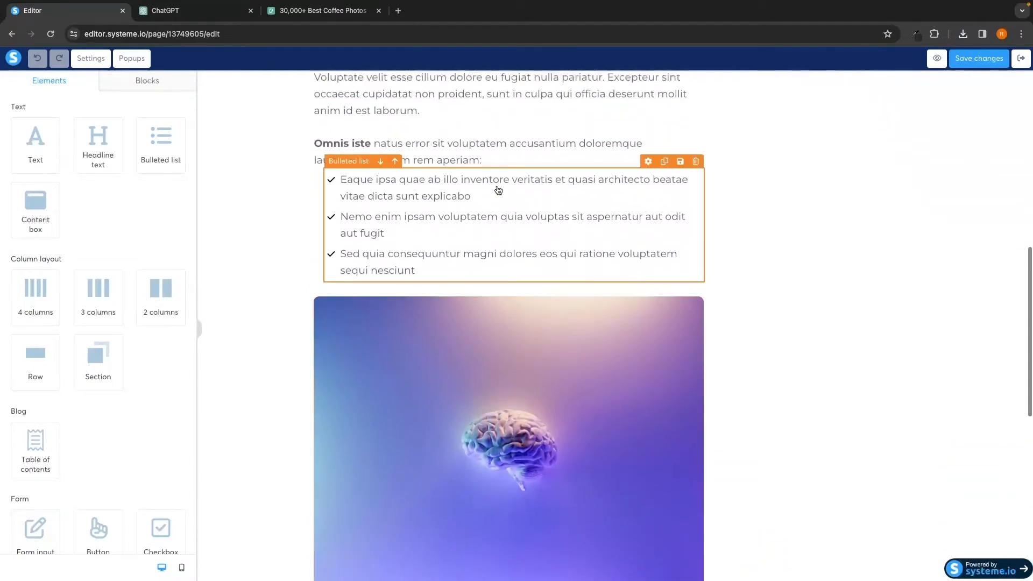
scroll(484, 214, "down", 7)
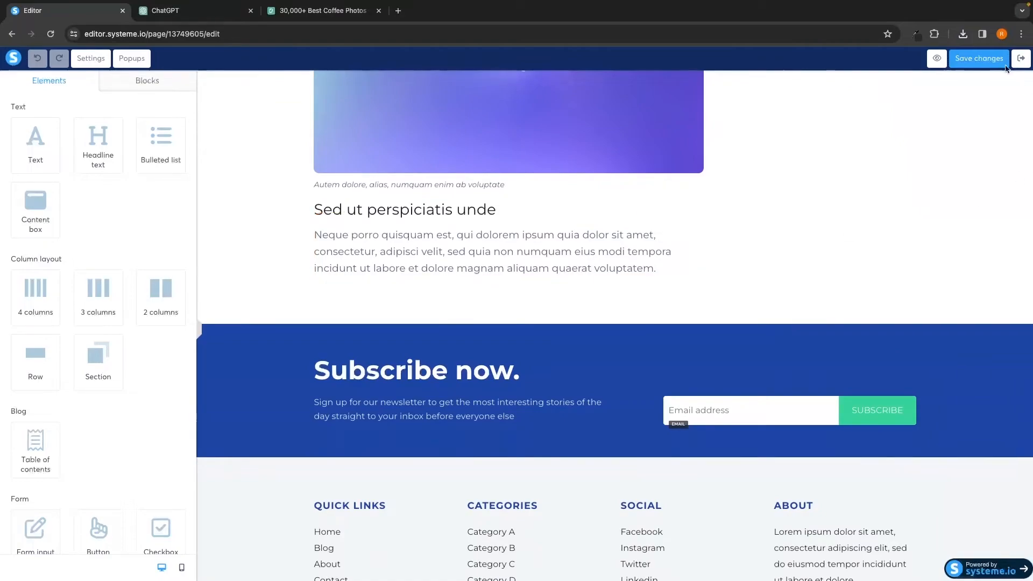
left_click(1027, 65)
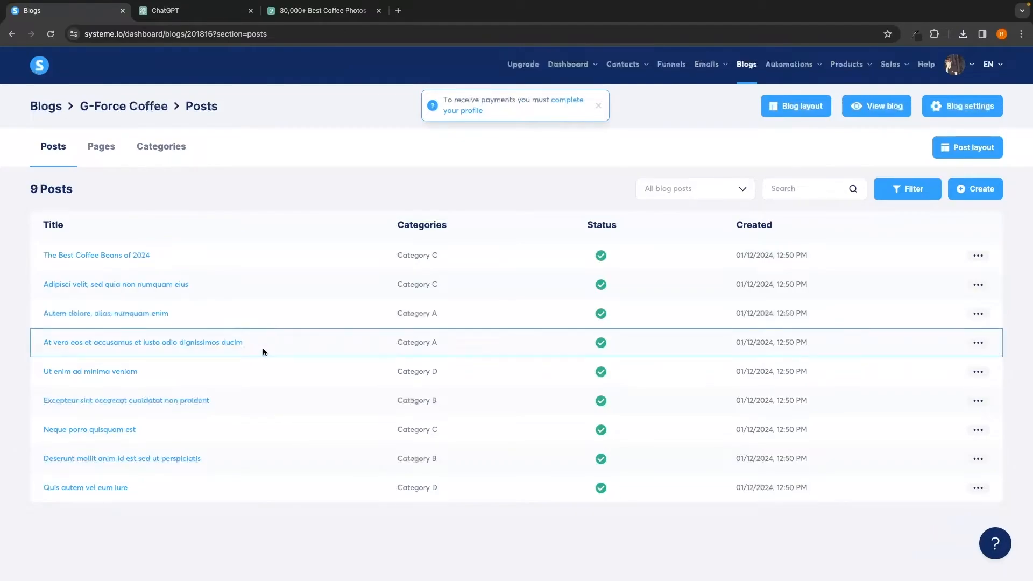
Start a new blog post titled "The Best Coffee Creamers" with the short description "My collection of the best coffee creamers".
left_click(980, 195)
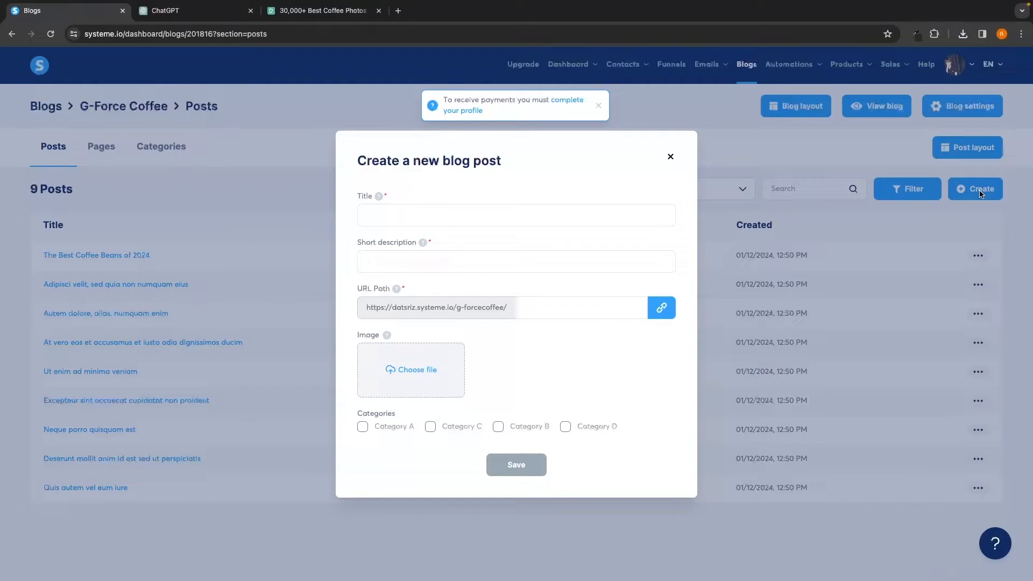
left_click(471, 223)
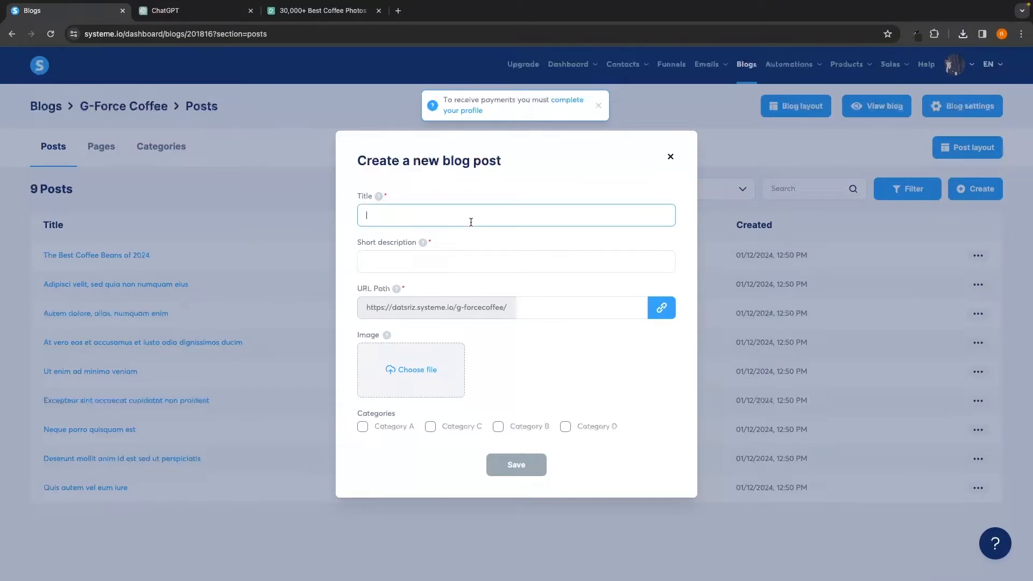
type("The Best Coffee Creamers")
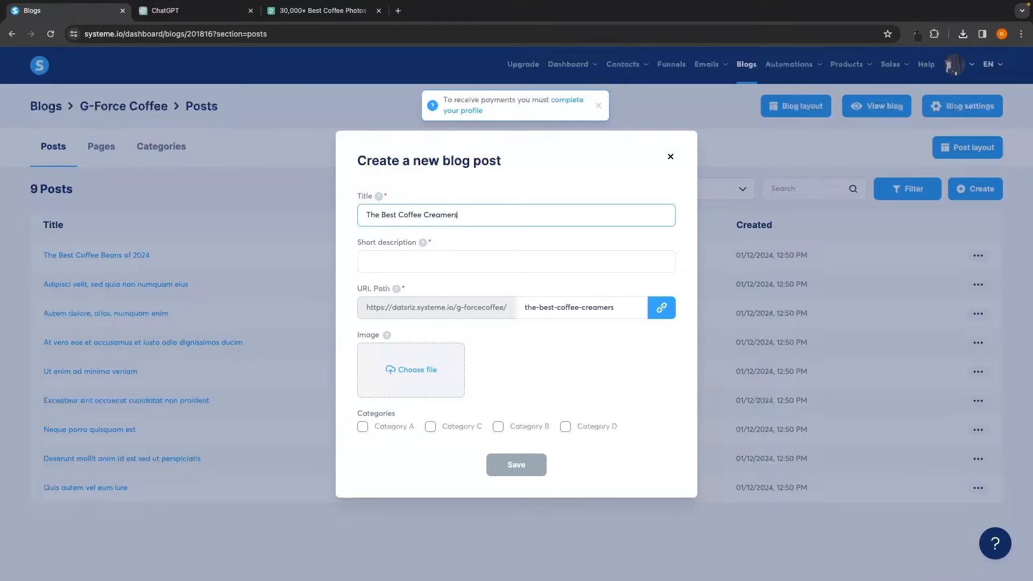
left_click(401, 264)
type("My collection of the best coffee creamers")
left_click_drag(376, 264, 518, 261)
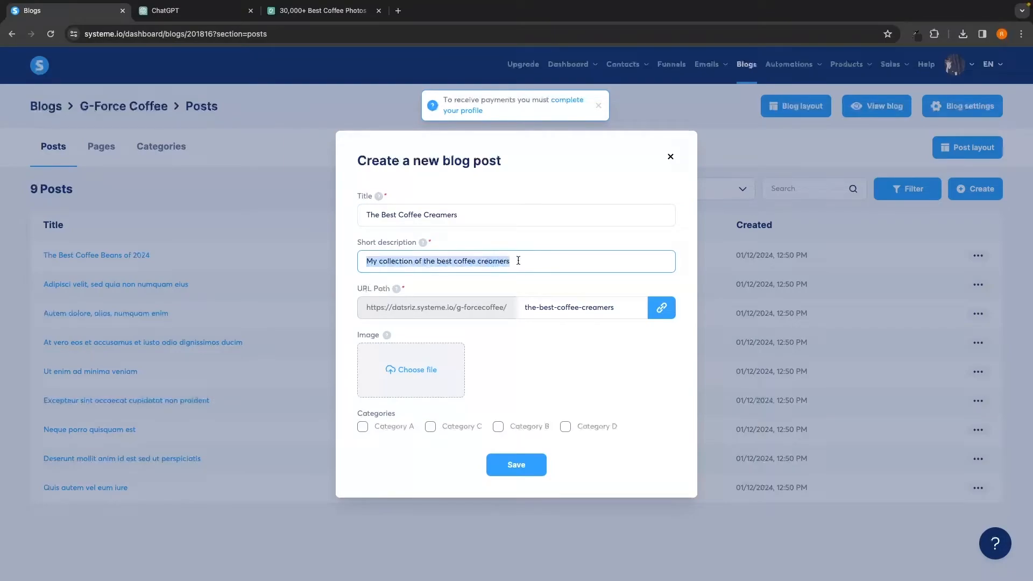
left_click(560, 232)
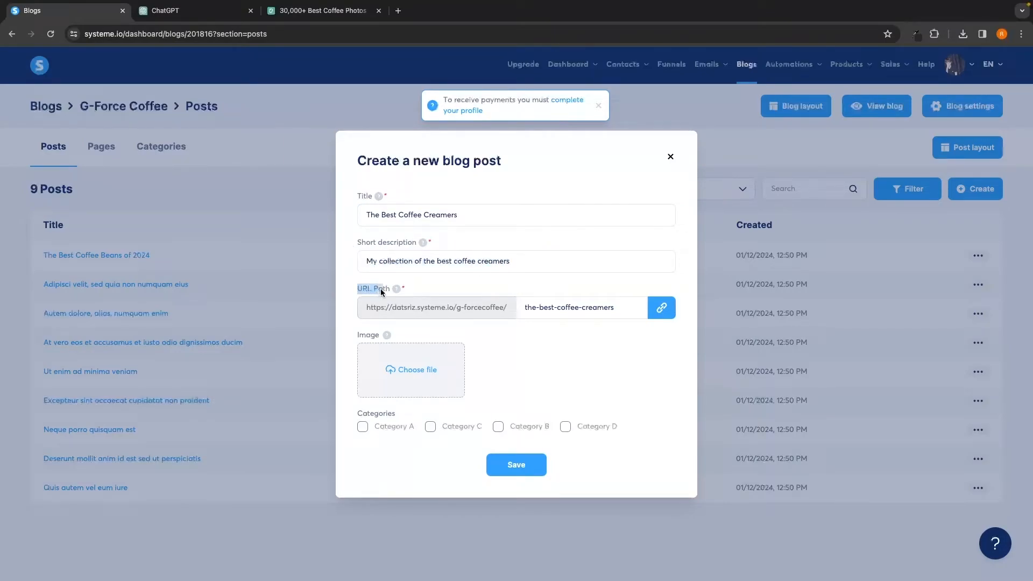
Replace the new post's URL path with "coffeecreamers".
left_click_drag(617, 308, 511, 308)
type("coff")
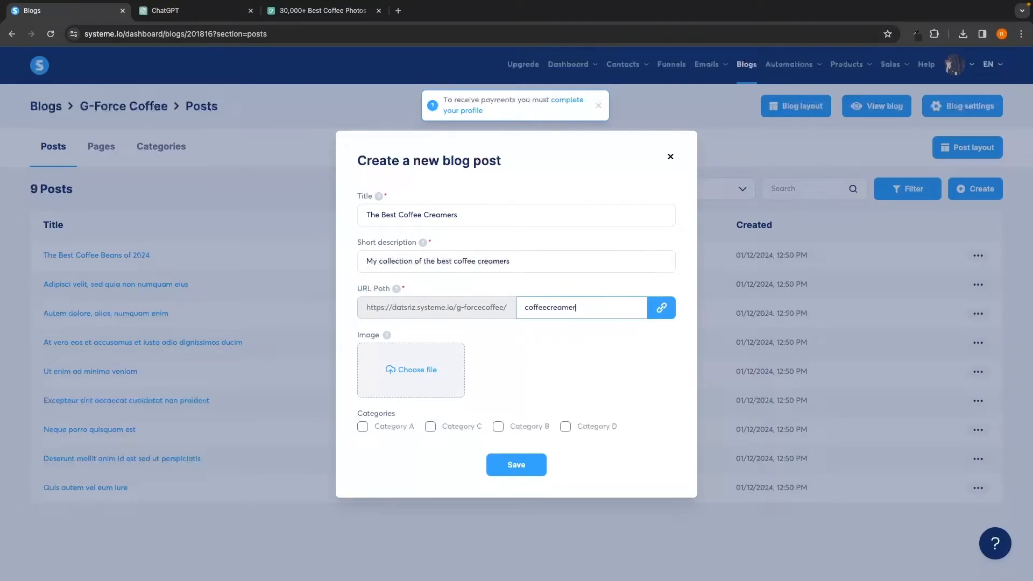
left_click(560, 356)
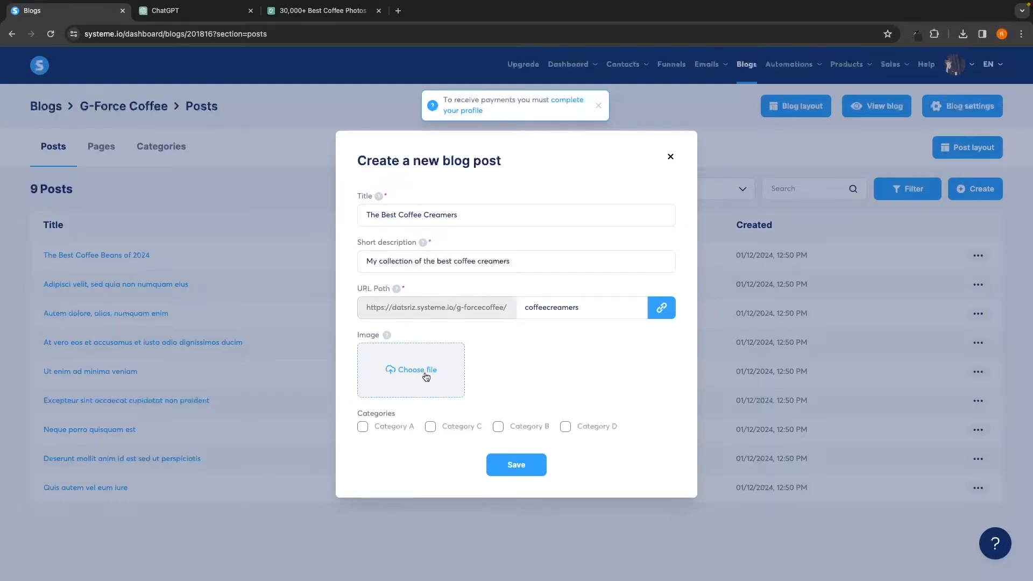
Find a photo of milk being poured into a latte on Pexels and upload it as the new post's image.
left_click(328, 10)
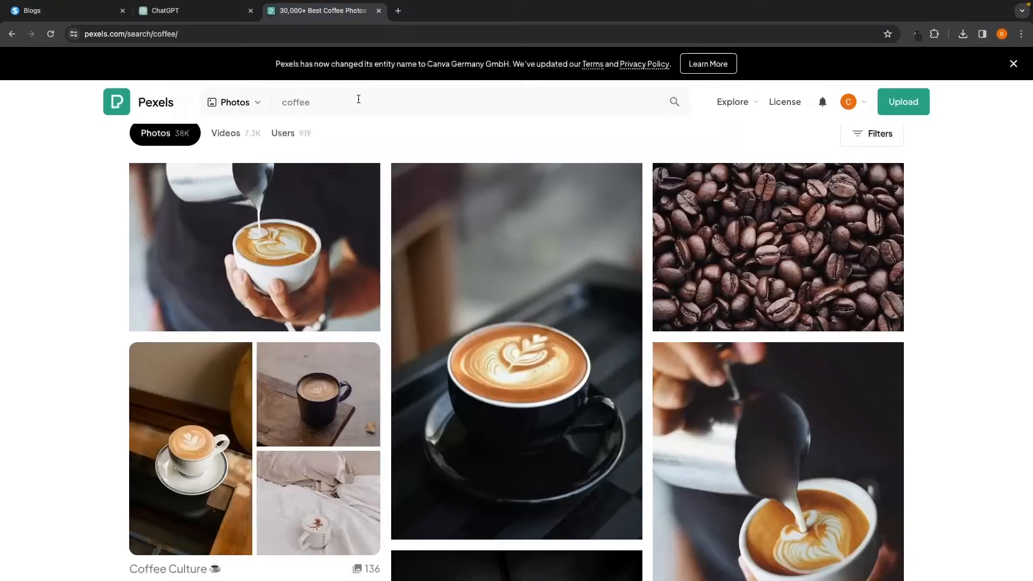
left_click(355, 104)
type("creamers")
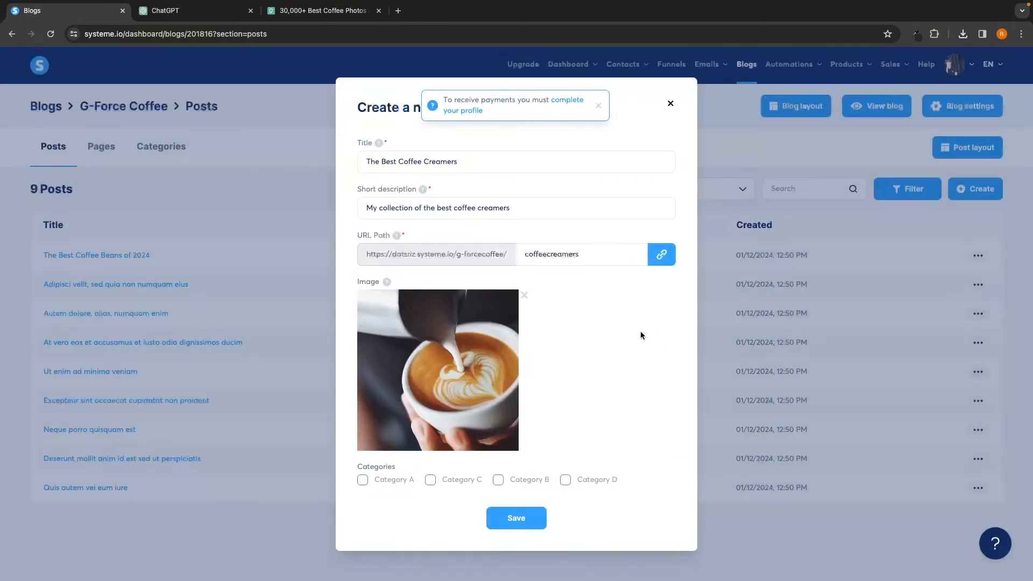
Assign the new post to Category A and save it.
left_click_drag(355, 468, 403, 470)
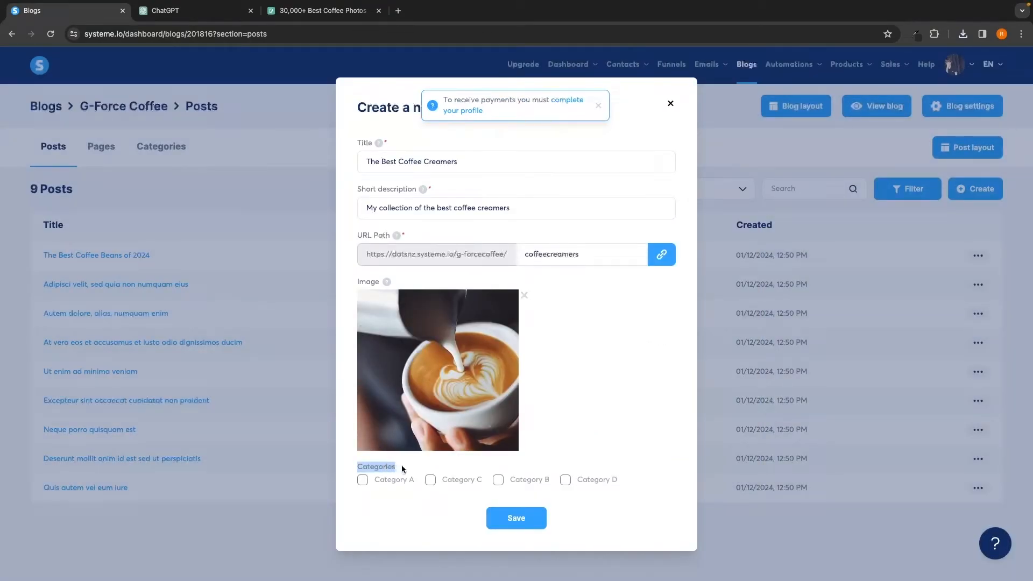
left_click(447, 468)
left_click(388, 481)
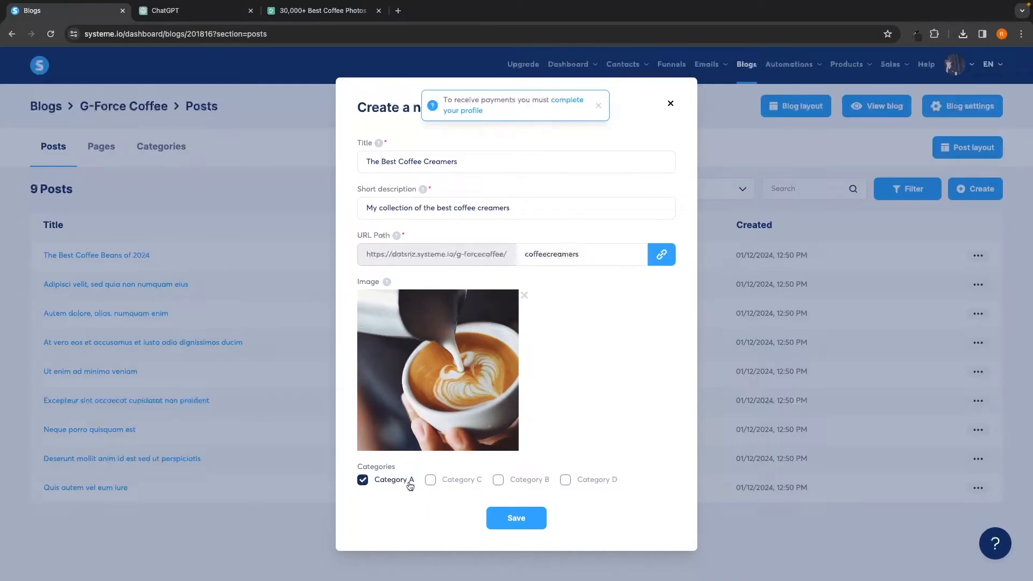
left_click_drag(357, 469, 417, 471)
left_click(391, 501)
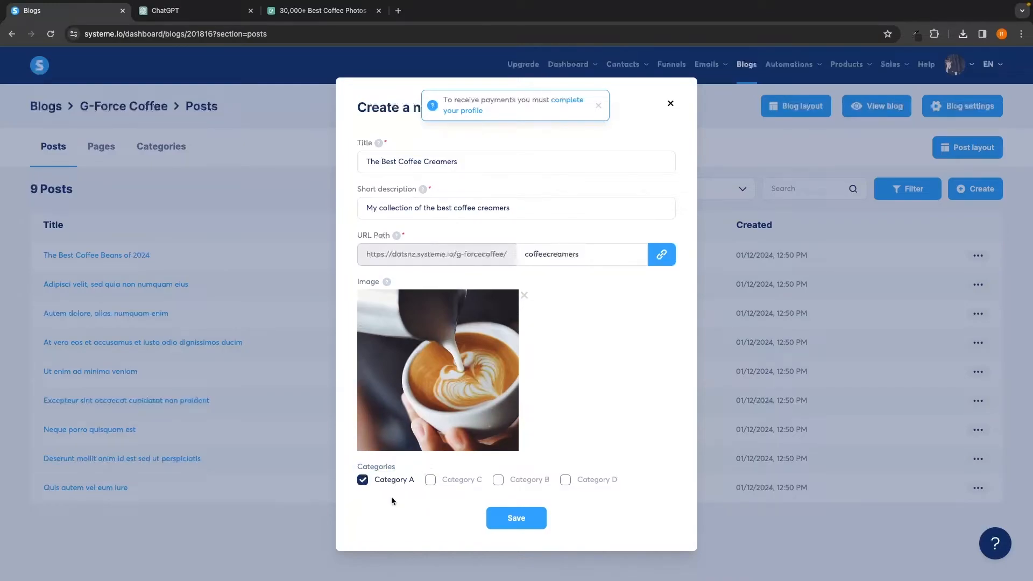
left_click(537, 526)
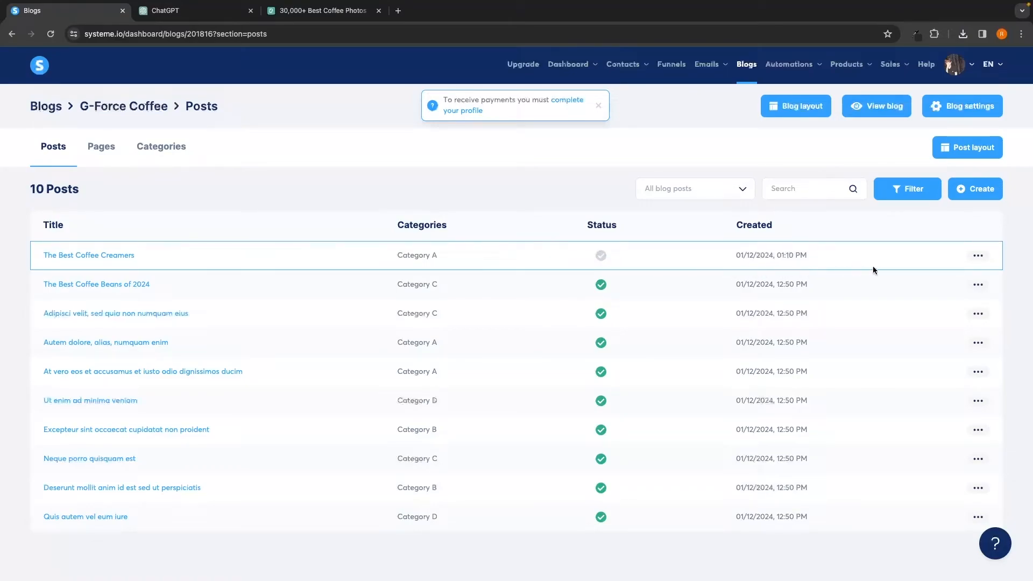
Activate the post "The Best Coffee Creamers" and confirm the activation.
left_click(977, 256)
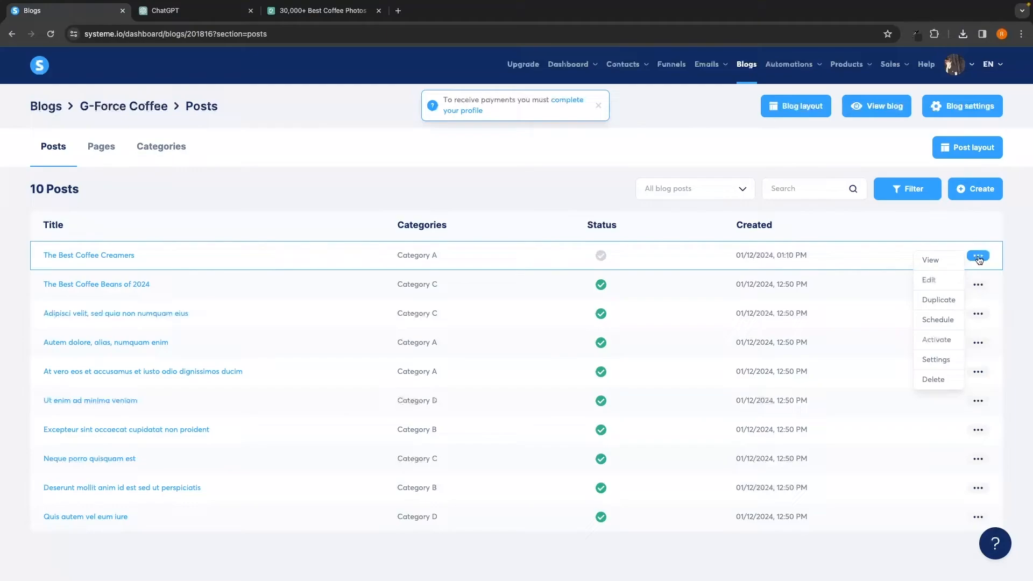
left_click(936, 347)
left_click(490, 340)
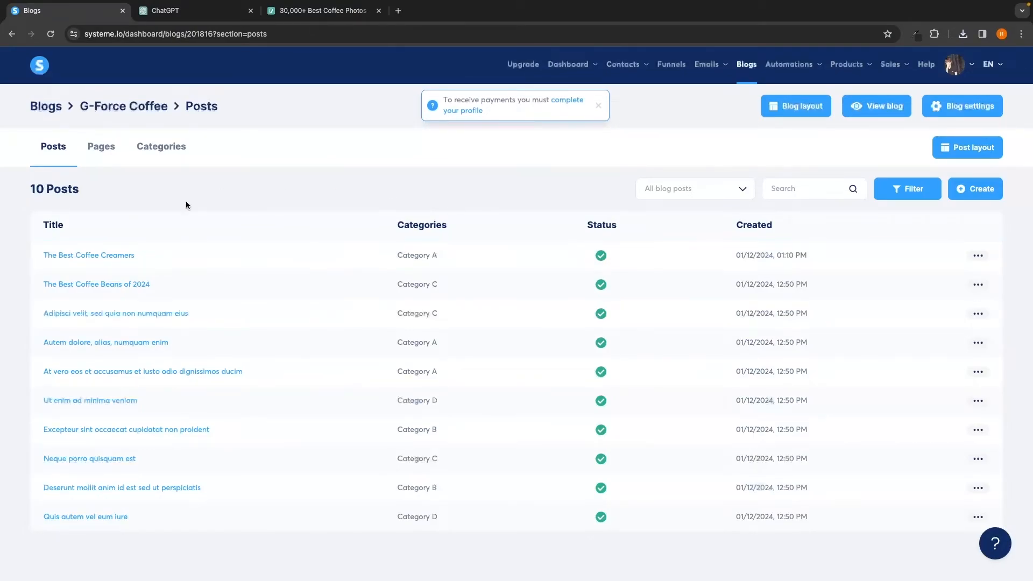
Open the coffee creamers post in the editor and add a headline below the image reading "Here is my list of the best coffee creamers".
left_click(106, 256)
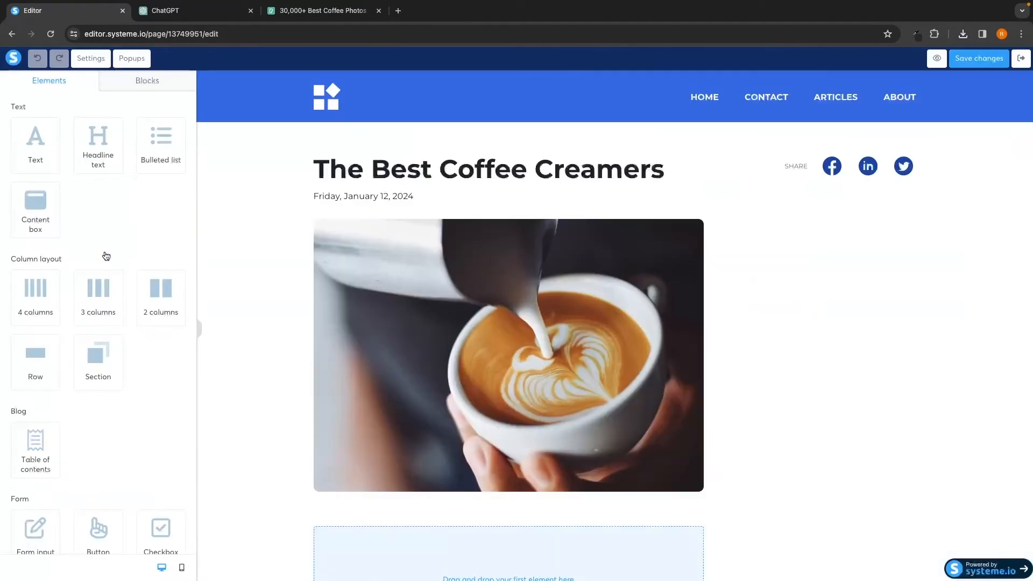
scroll(372, 276, "down", 4)
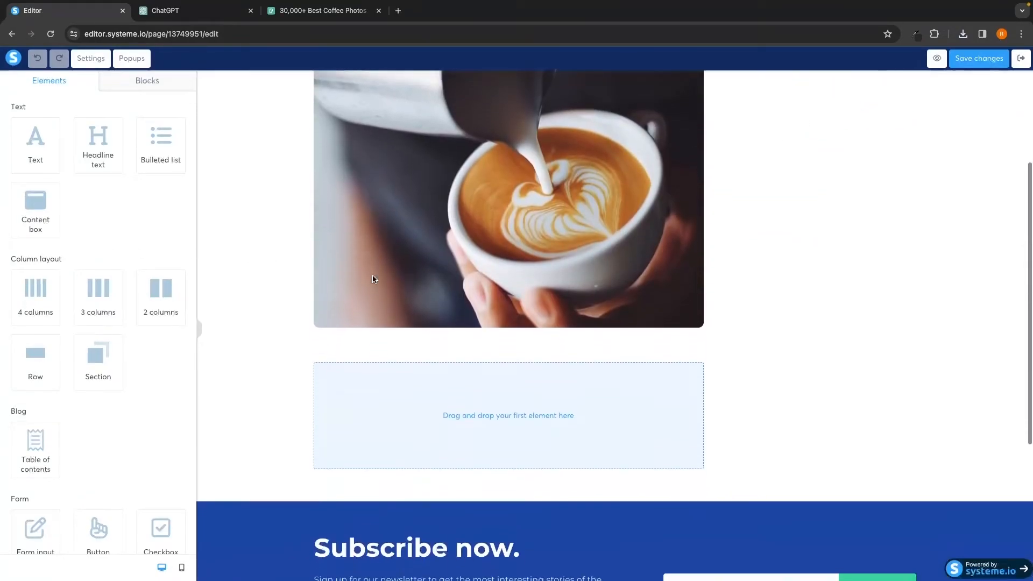
scroll(748, 269, "down", 1)
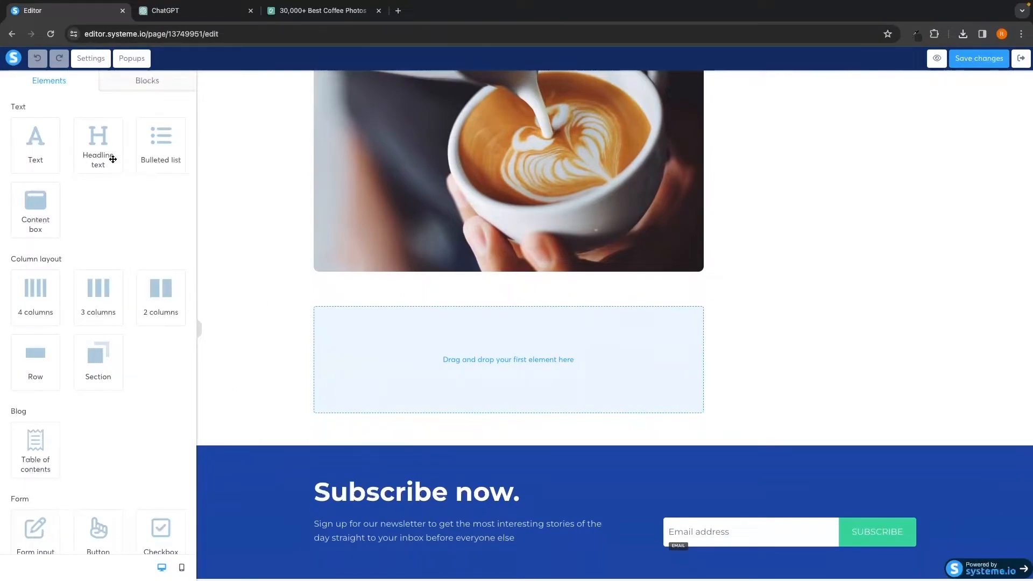
left_click_drag(113, 159, 404, 331)
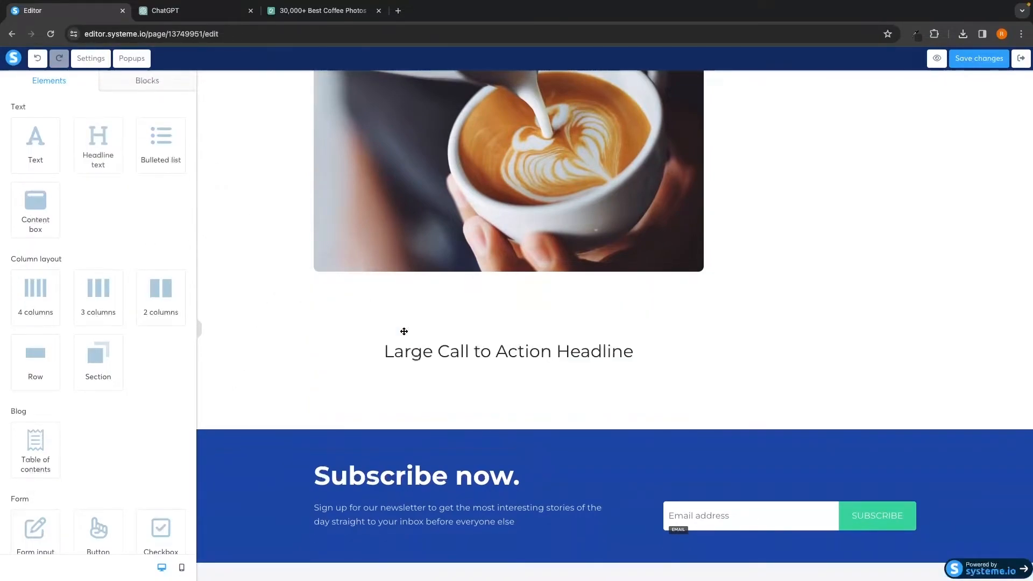
triple_click(436, 348)
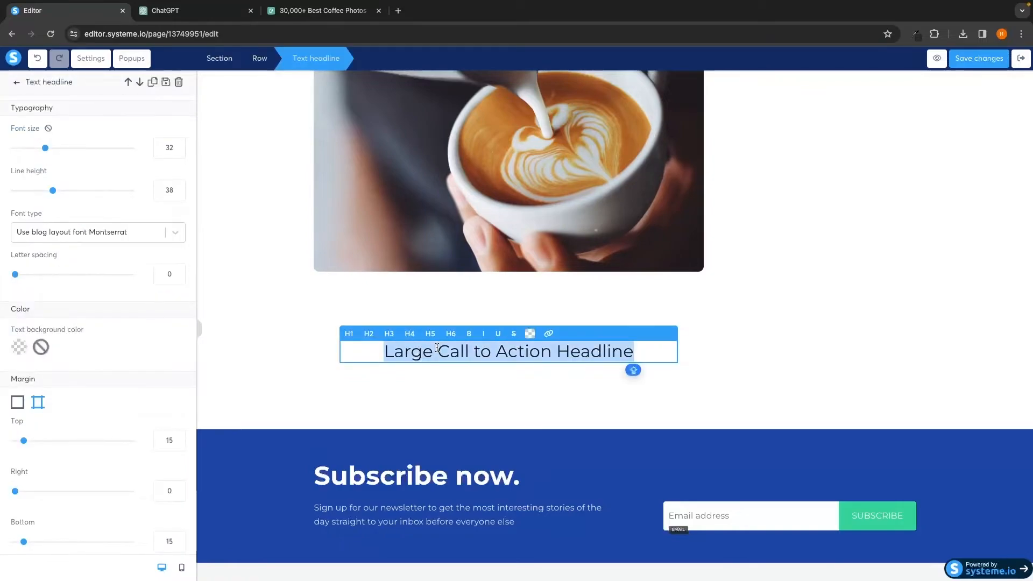
type("Here is my list of the best coffee creamers")
left_click(726, 334)
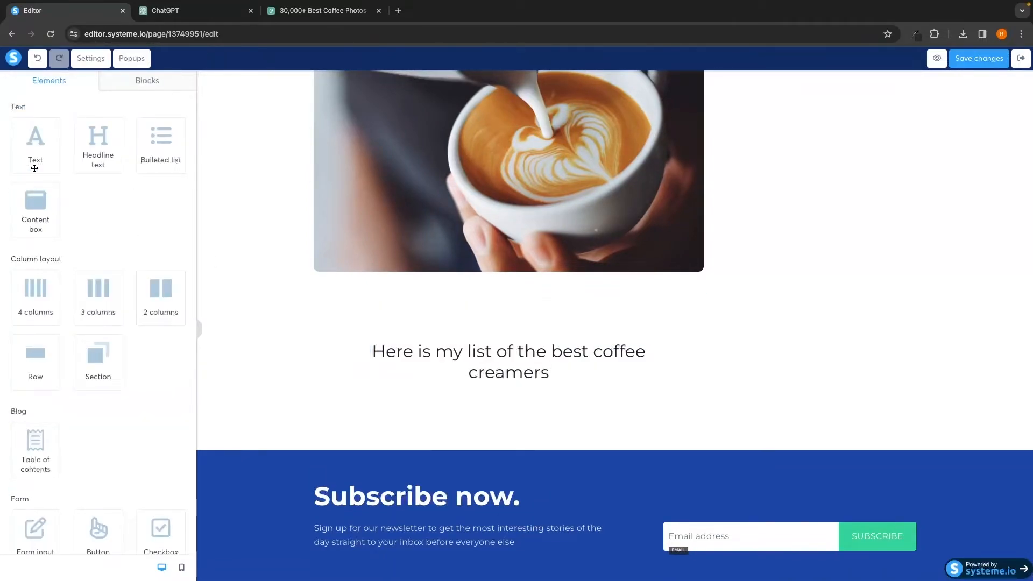
Add a text element below the "Here is my list of the best coffee creamers" headline and select it for editing.
left_click_drag(34, 152, 448, 410)
scroll(502, 381, "down", 2)
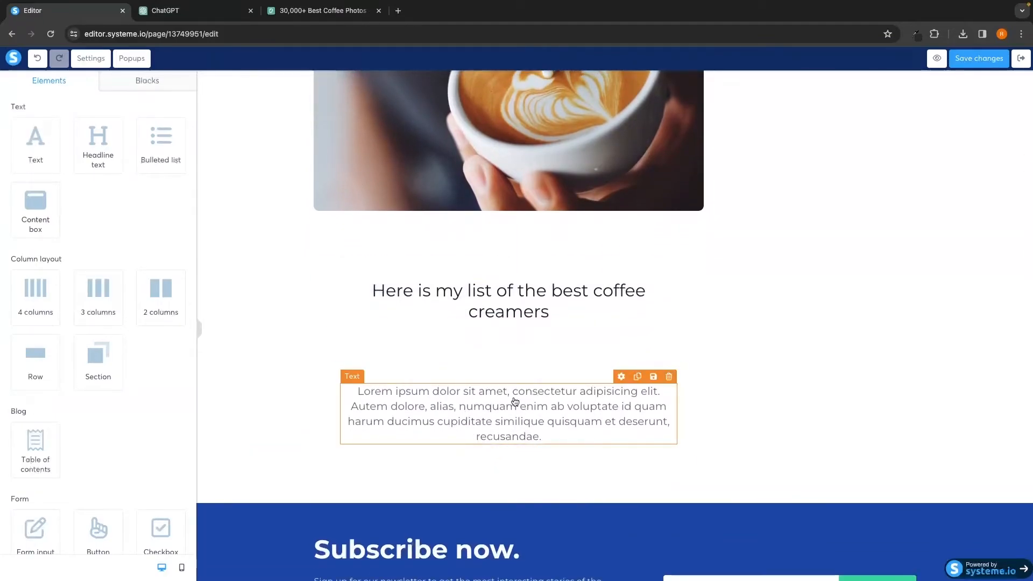
left_click(513, 402)
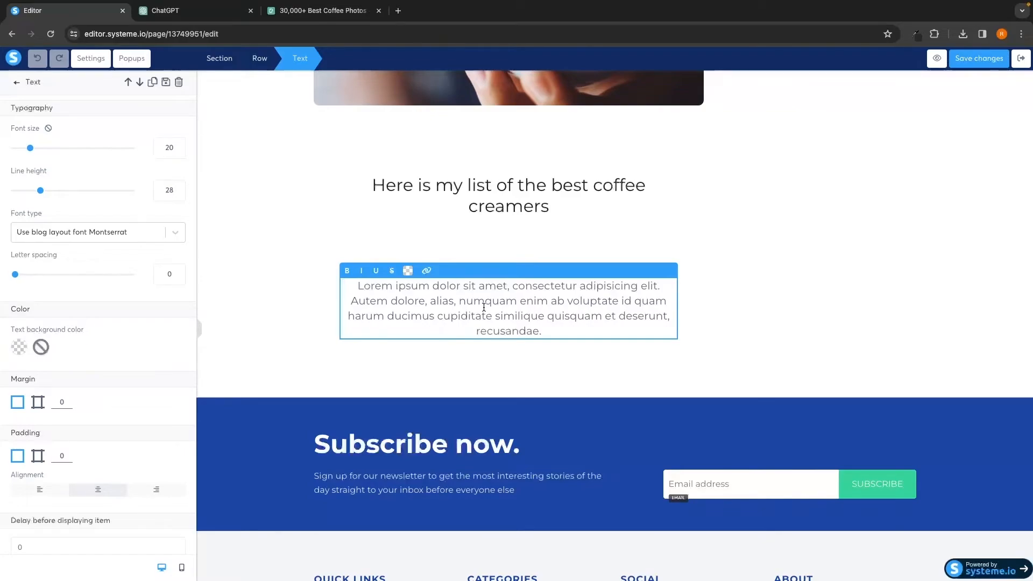
Switch to ChatGPT and send the request "create me a blog article on the best coffee creamers".
left_click(221, 21)
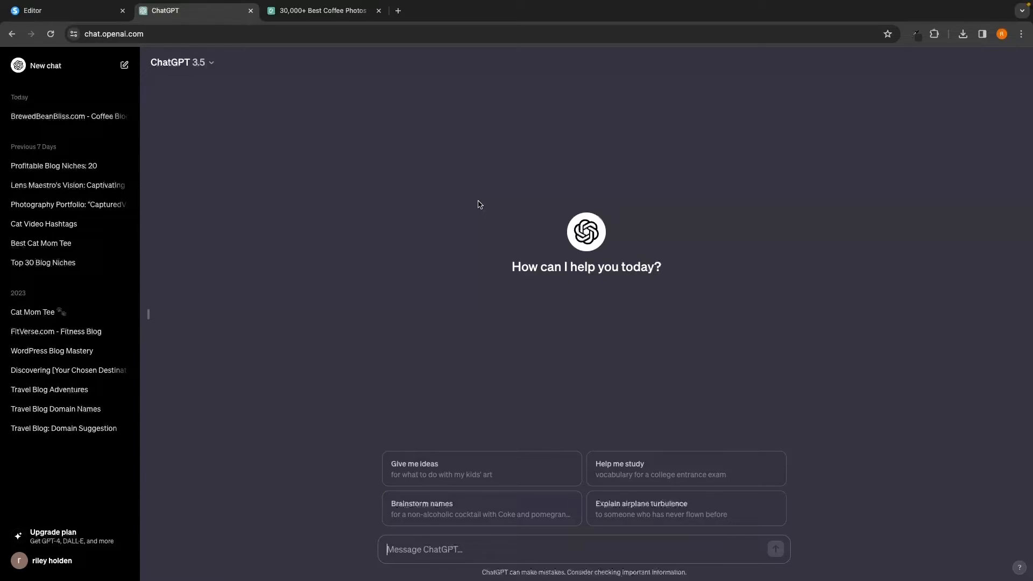
left_click(32, 10)
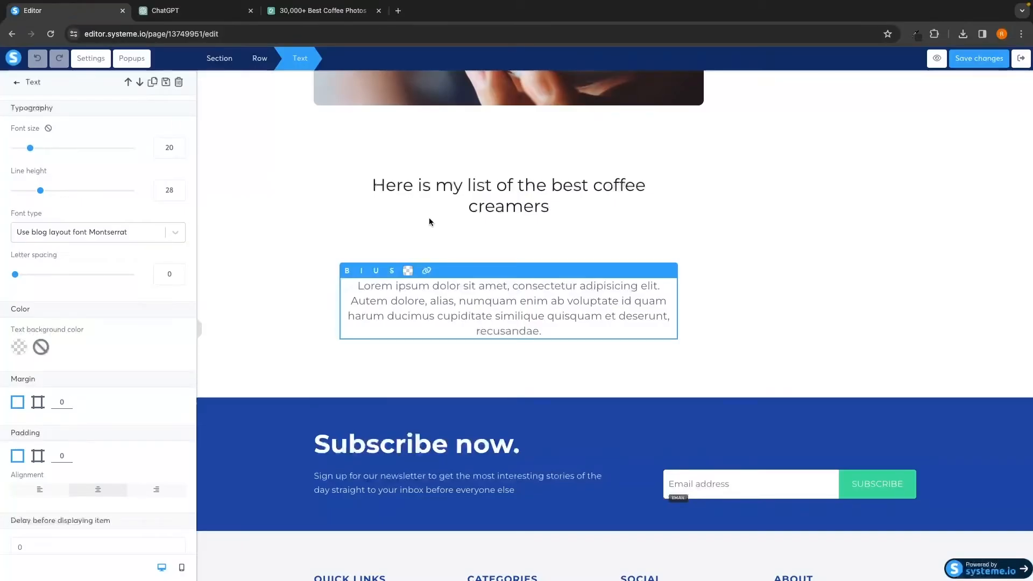
left_click(208, 11)
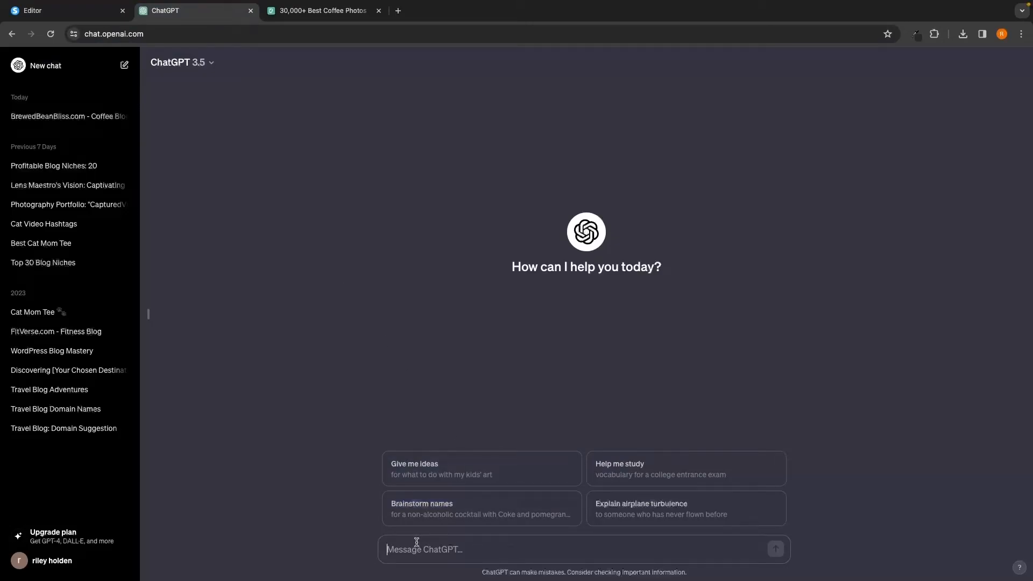
type("create me a blog article on the best coffee creamers")
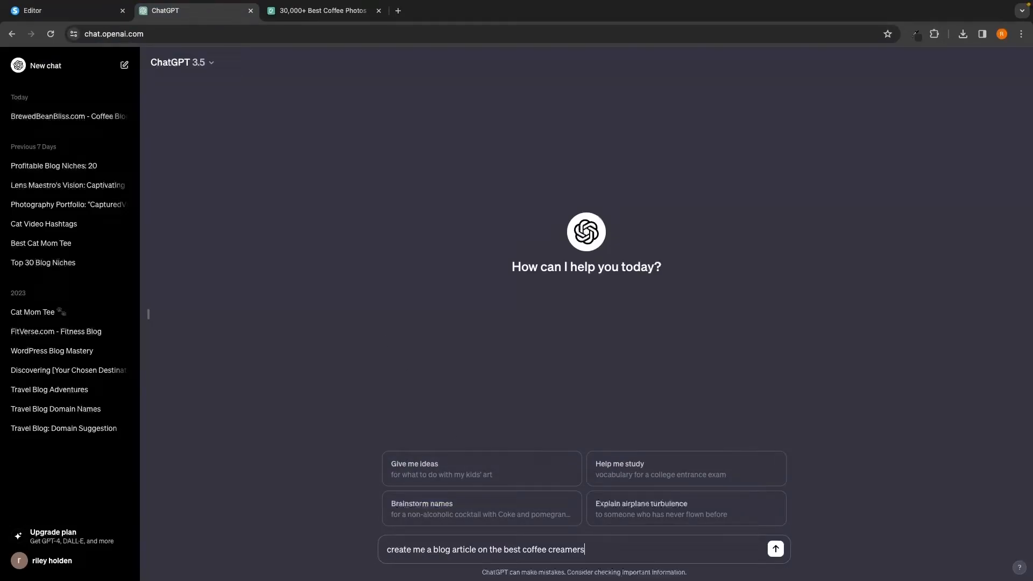
key("Return")
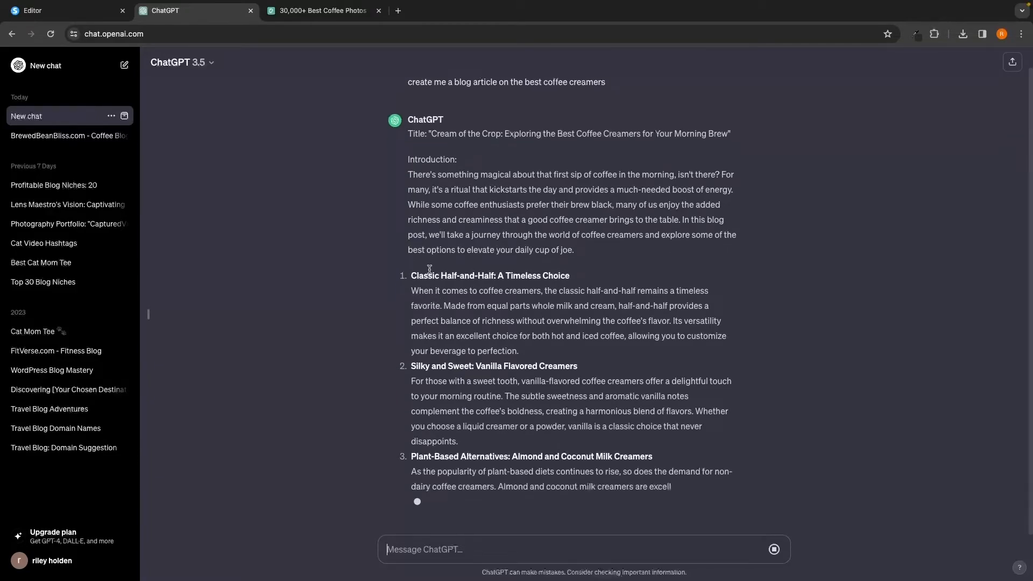
Copy the generated article from the introduction's body text through the conclusion and replace the post's placeholder text with it.
left_click_drag(408, 173, 685, 488)
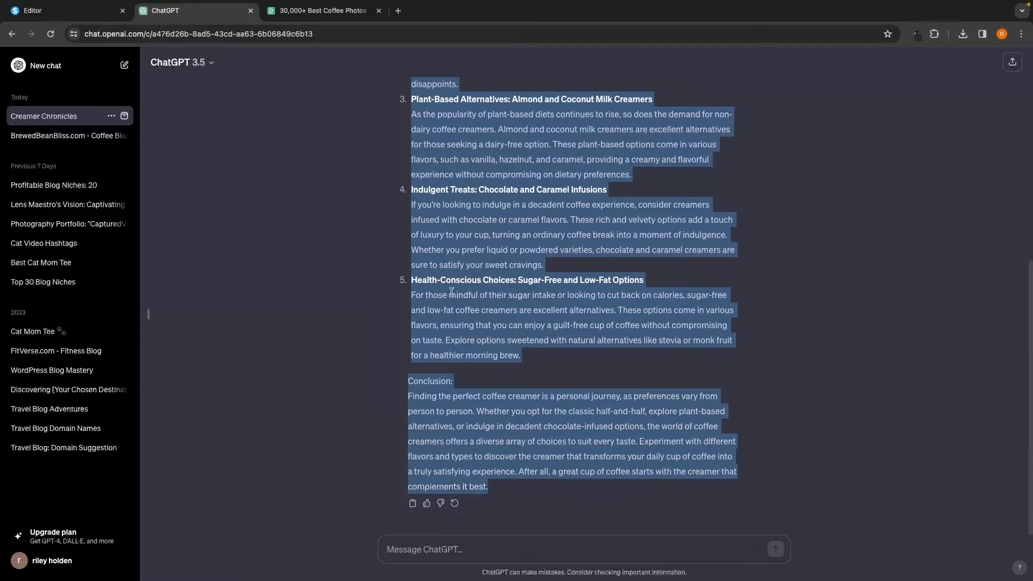
left_click(101, 12)
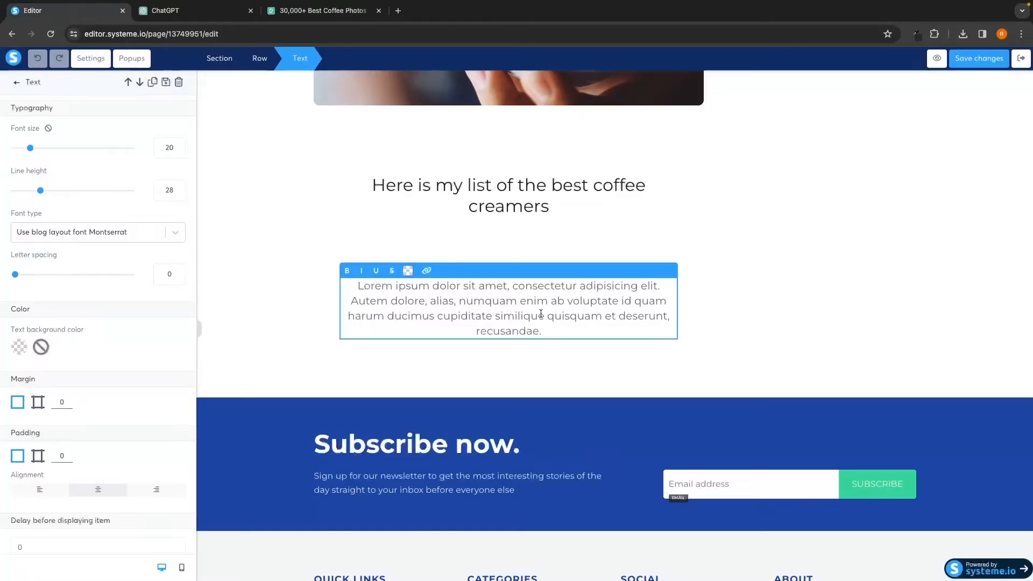
left_click_drag(546, 330, 318, 277)
key("ctrl+v")
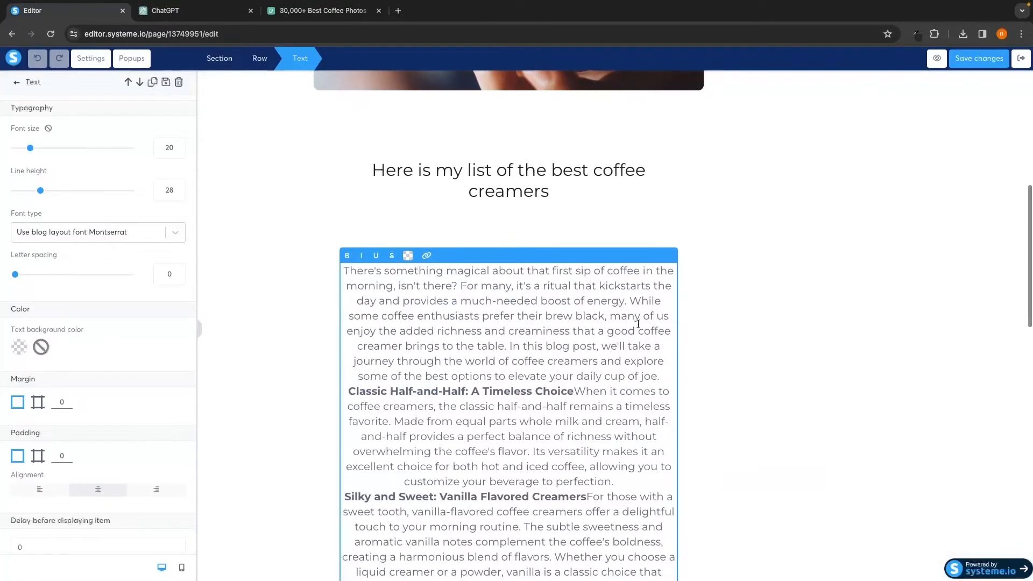
Add a blank line between the introduction and the "Classic Half-and-Half" section, and left-align the article text.
left_click(660, 371)
key("Return")
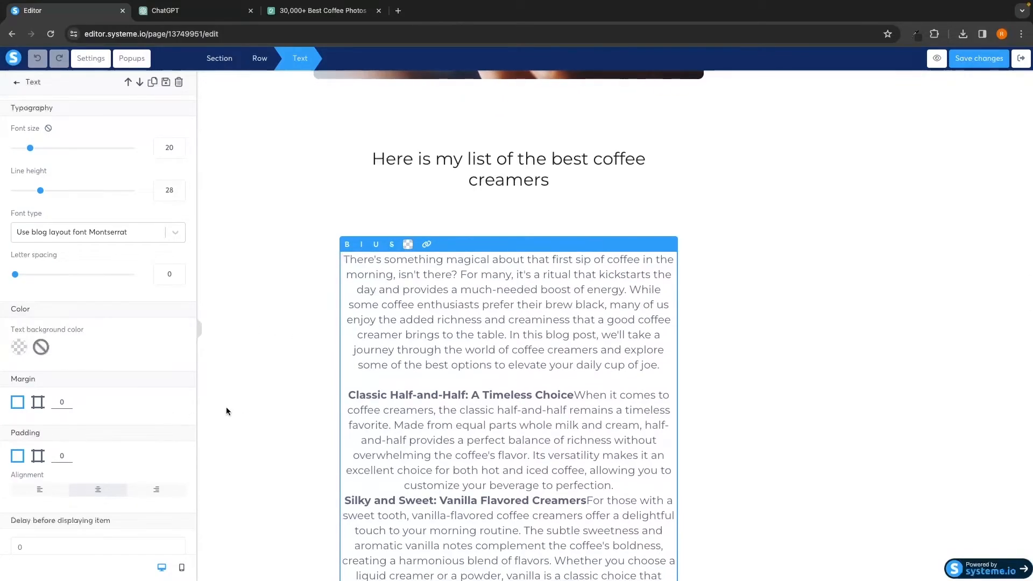
left_click(39, 489)
Insert a blank line before each remaining creamer section, from "Silky and Sweet" to "Health-Conscious Choices", and before the conclusion.
scroll(473, 384, "down", 2)
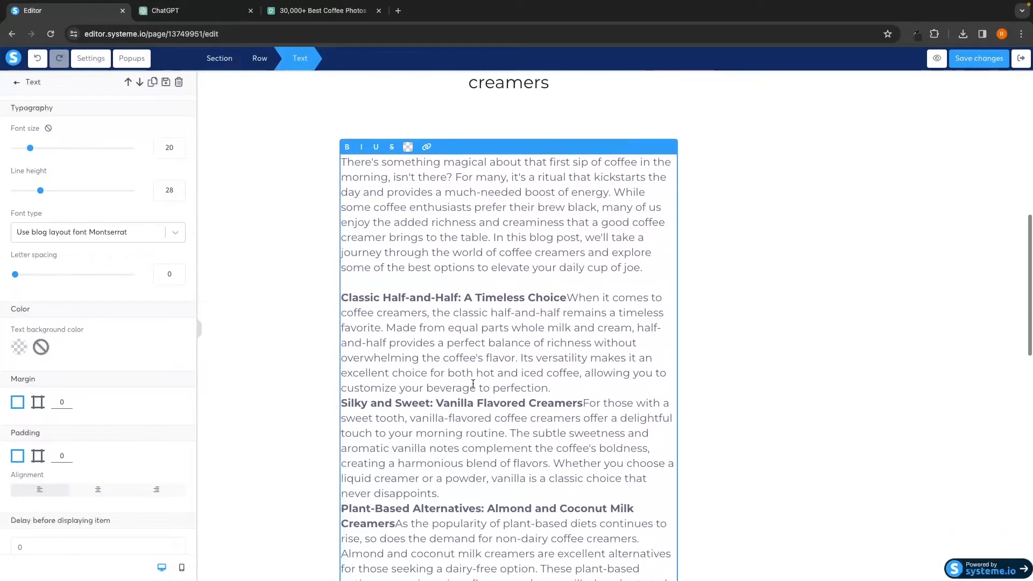
scroll(473, 384, "down", 1)
left_click(577, 364)
key("Return")
scroll(577, 364, "down", 1)
left_click(458, 421)
key("Return")
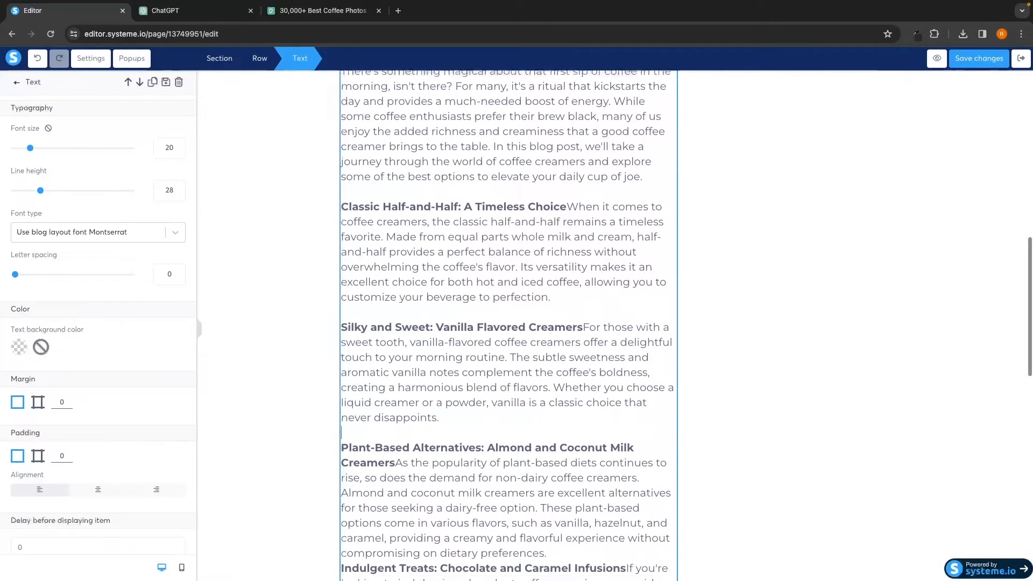
scroll(661, 413, "down", 1)
left_click(562, 470)
key("Return")
scroll(661, 412, "down", 3)
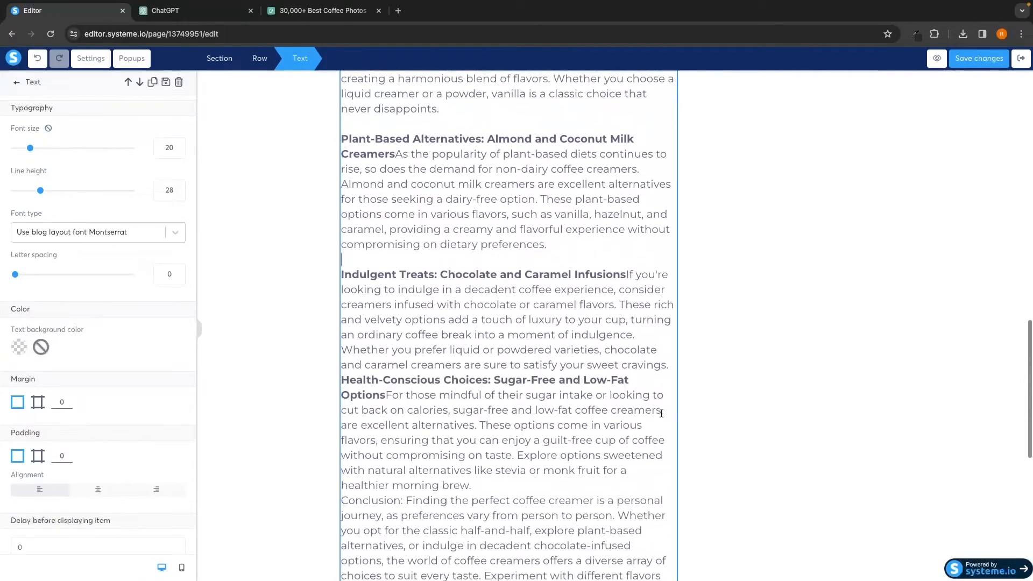
left_click(668, 365)
key("Return")
scroll(539, 399, "down", 2)
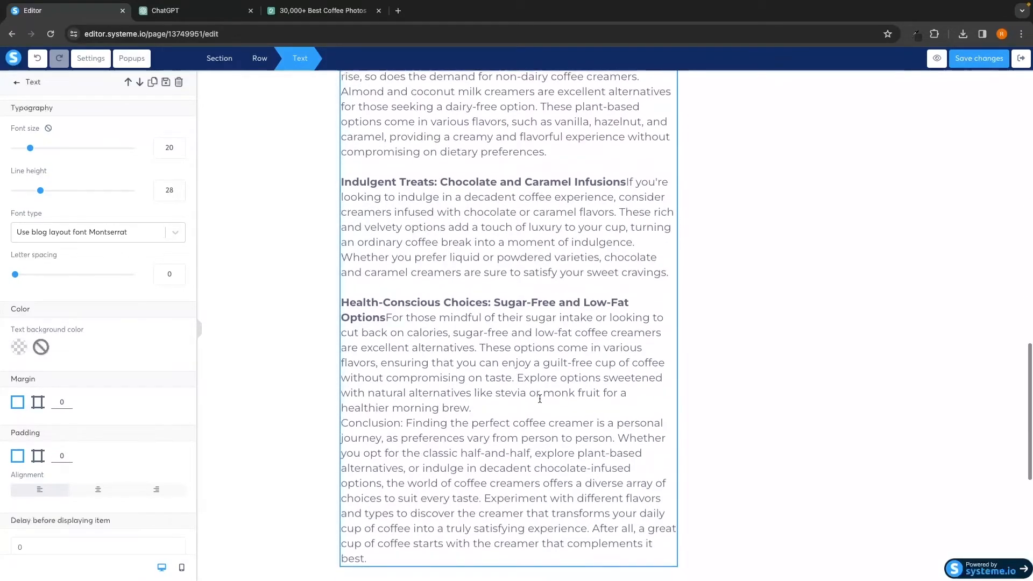
left_click(473, 407)
key("Return")
Make the "Conclusion:" label at the start of the final paragraph bold.
scroll(473, 408, "down", 1)
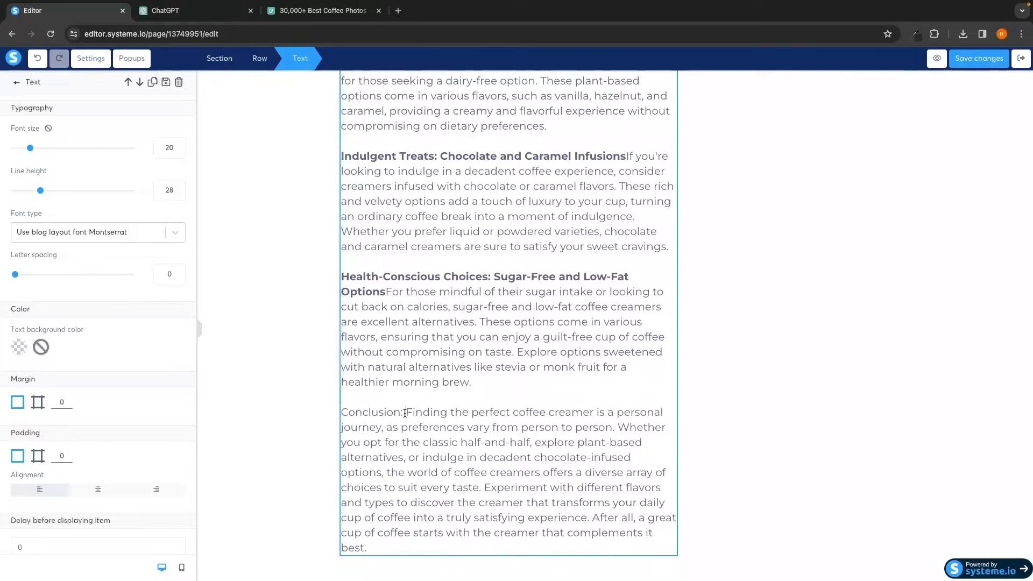
left_click_drag(405, 412, 341, 412)
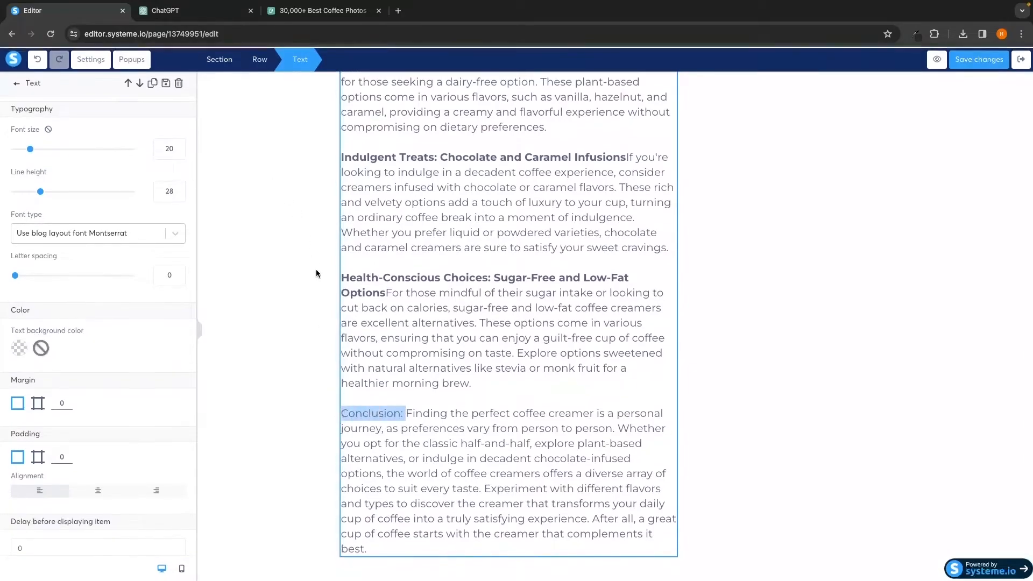
scroll(376, 280, "up", 12)
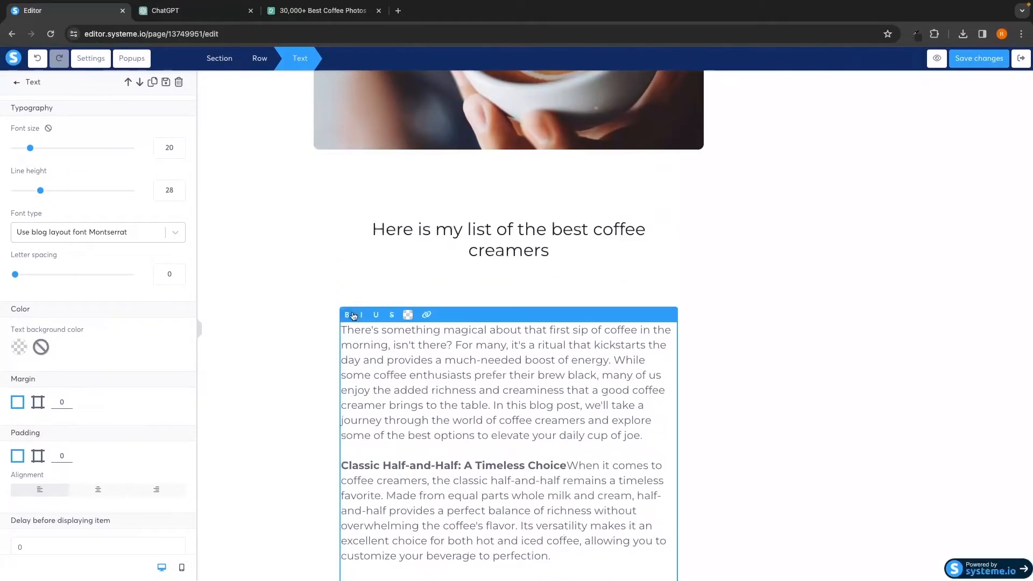
scroll(414, 323, "down", 2)
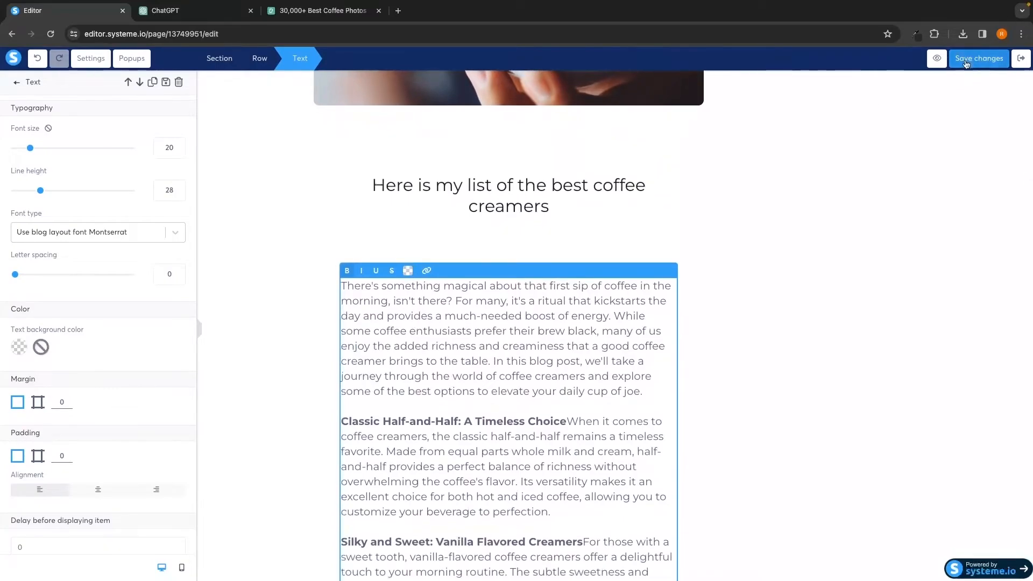
Preview the coffee creamers post, look through the whole article, and close the preview.
left_click(938, 59)
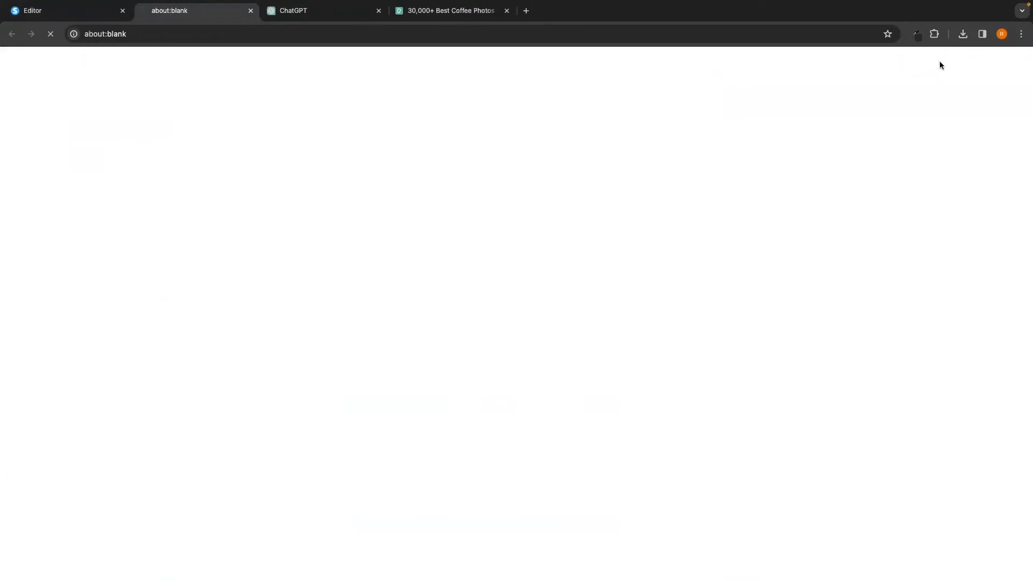
scroll(882, 233, "down", 13)
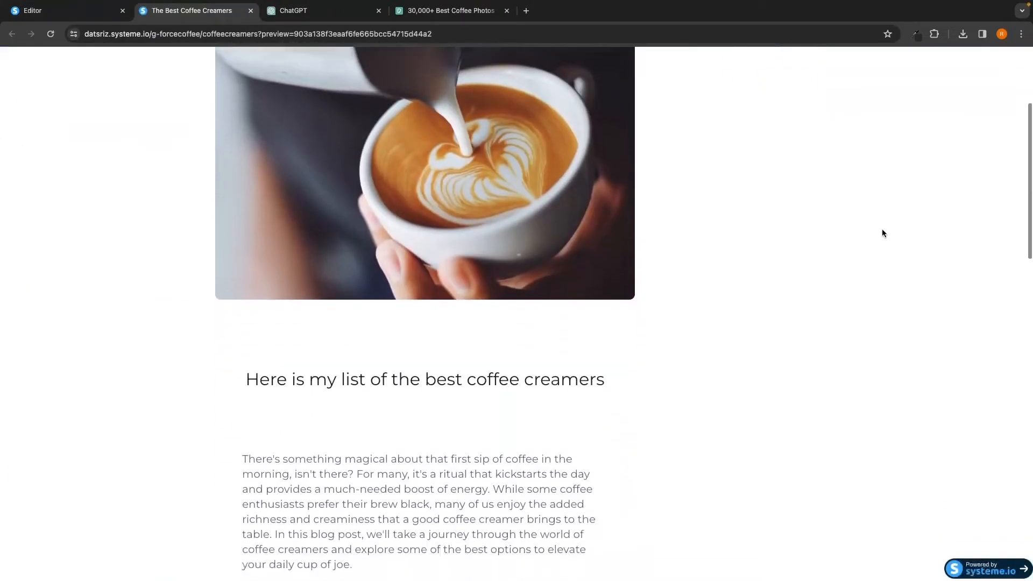
scroll(882, 230, "down", 5)
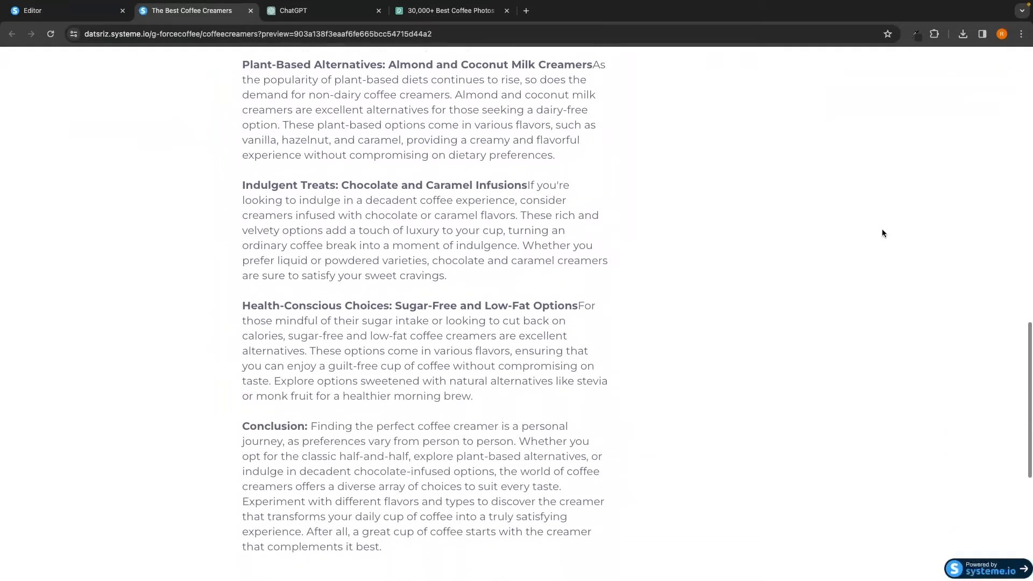
scroll(882, 230, "up", 20)
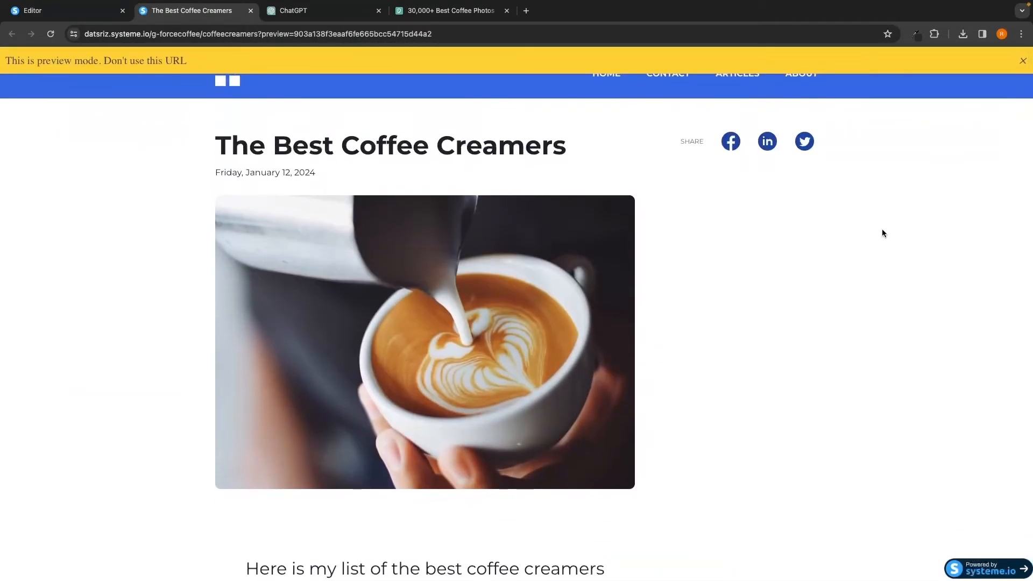
key("super+w")
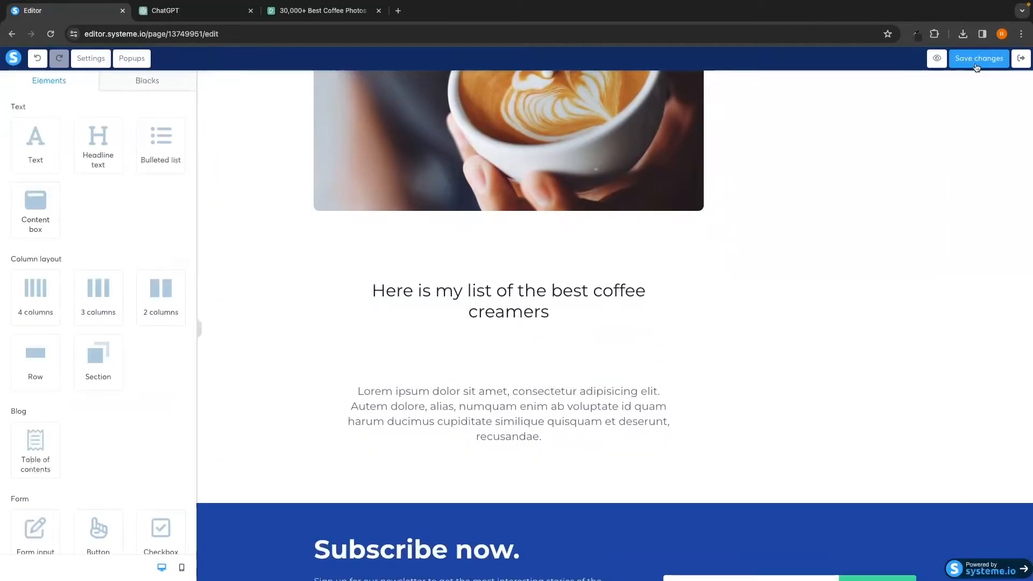
Leave the editor for the blog's posts list and review the categories assigned to the posts.
left_click(1020, 59)
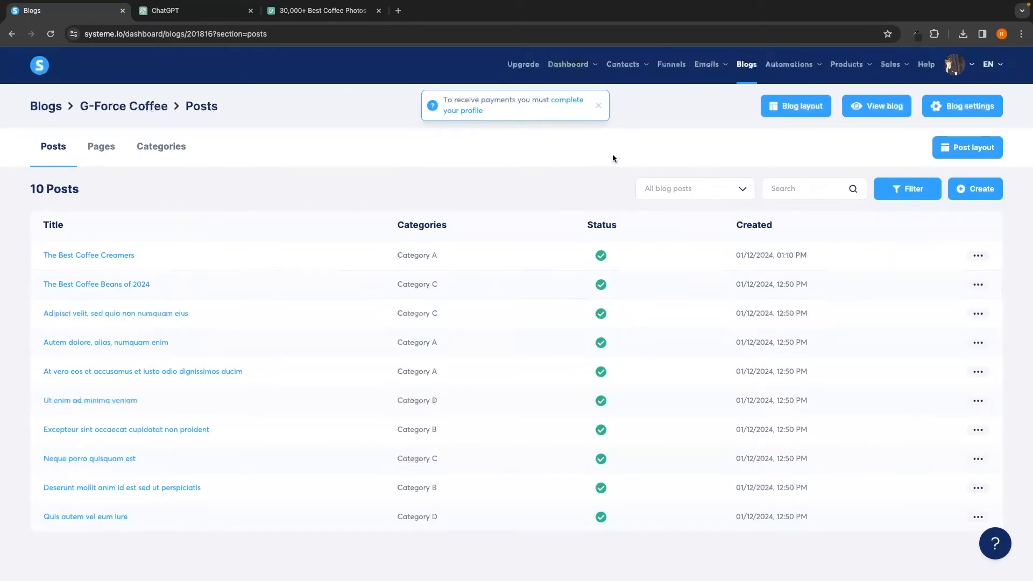
left_click(599, 106)
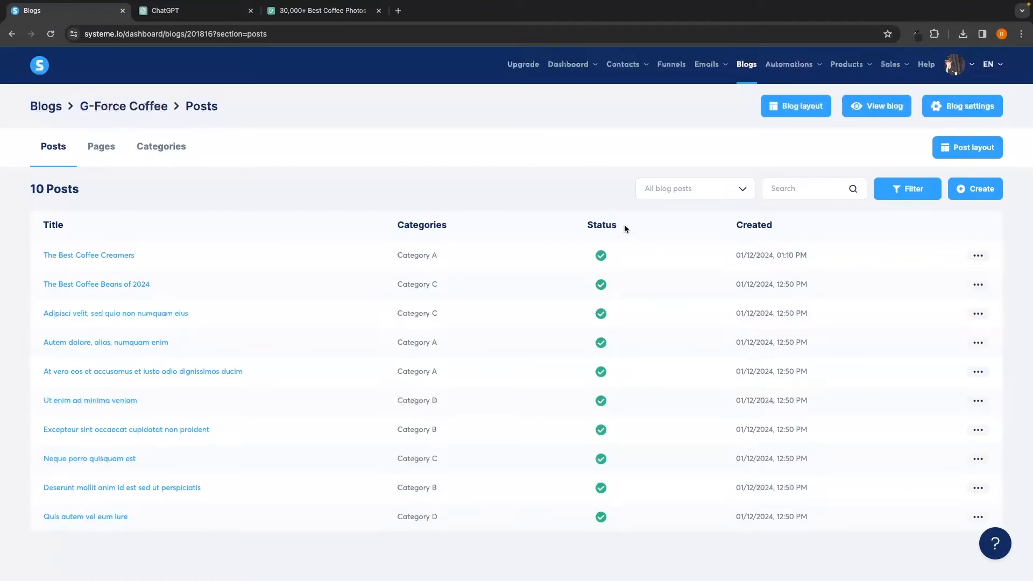
left_click_drag(393, 225, 463, 224)
left_click(463, 224)
left_click_drag(392, 252, 486, 254)
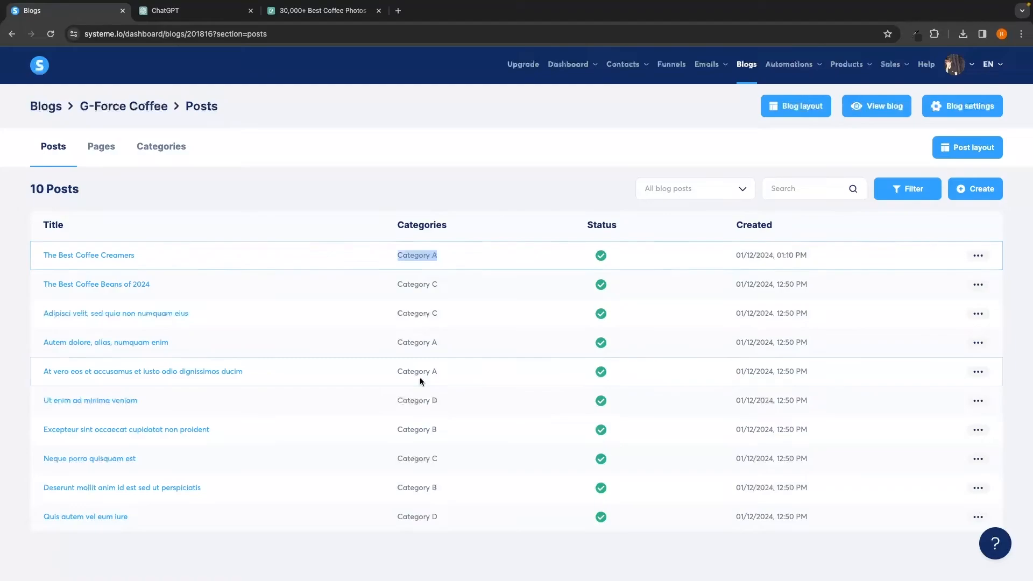
left_click(429, 427)
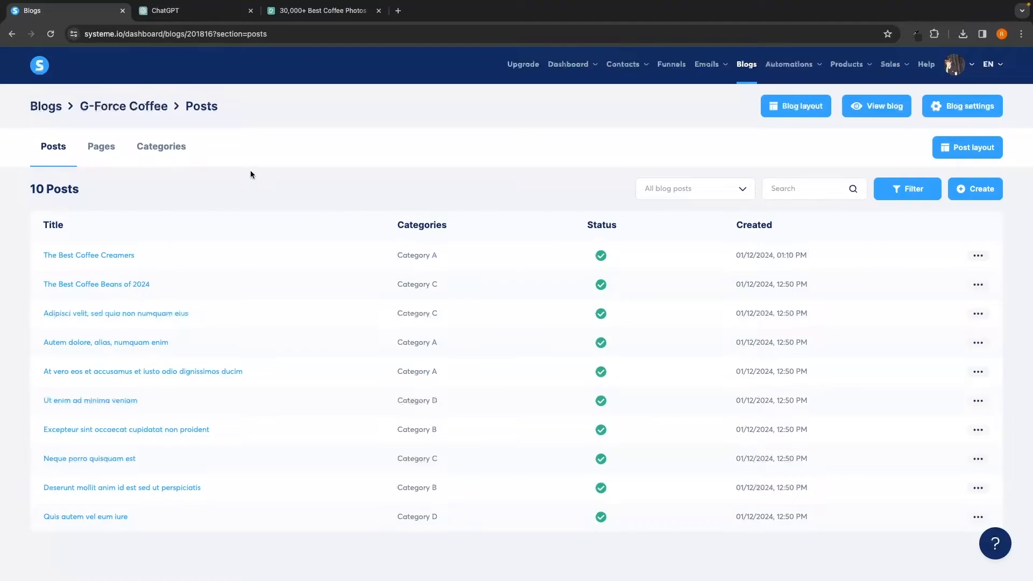
Delete all of the blog's template categories, Category A through Category D, confirming each removal.
left_click(179, 152)
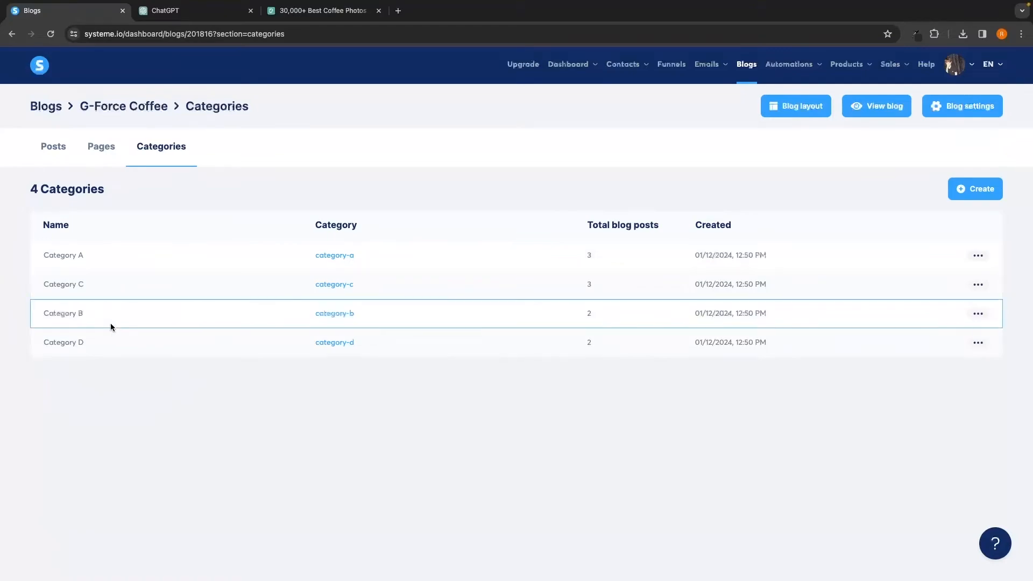
left_click(976, 256)
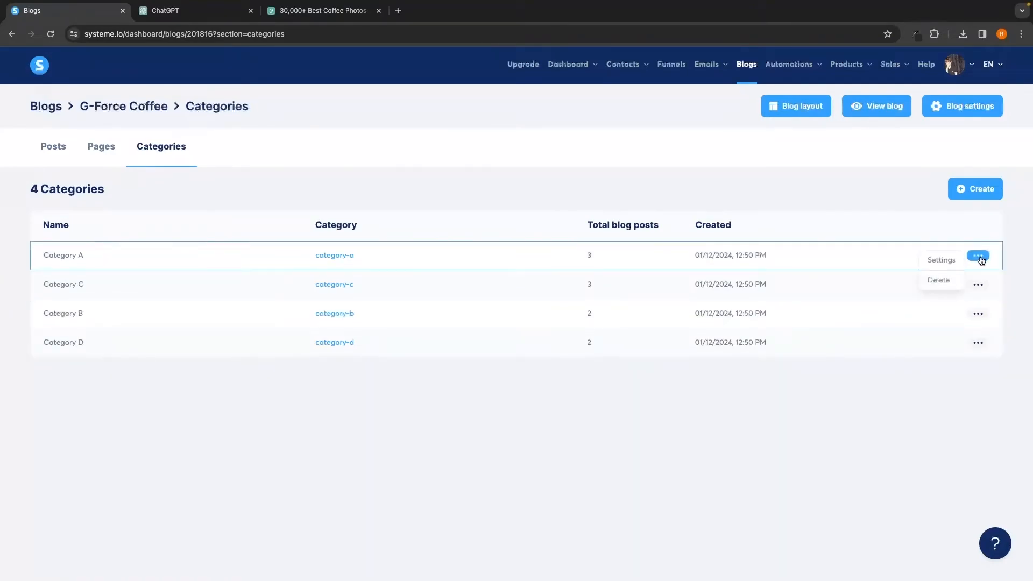
left_click(939, 280)
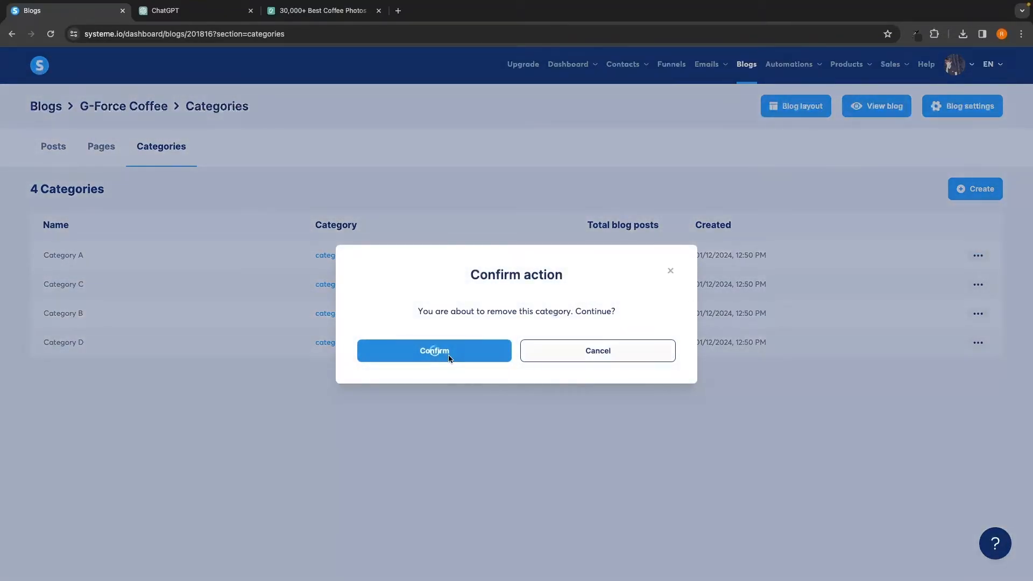
left_click(434, 350)
left_click(978, 255)
left_click(937, 279)
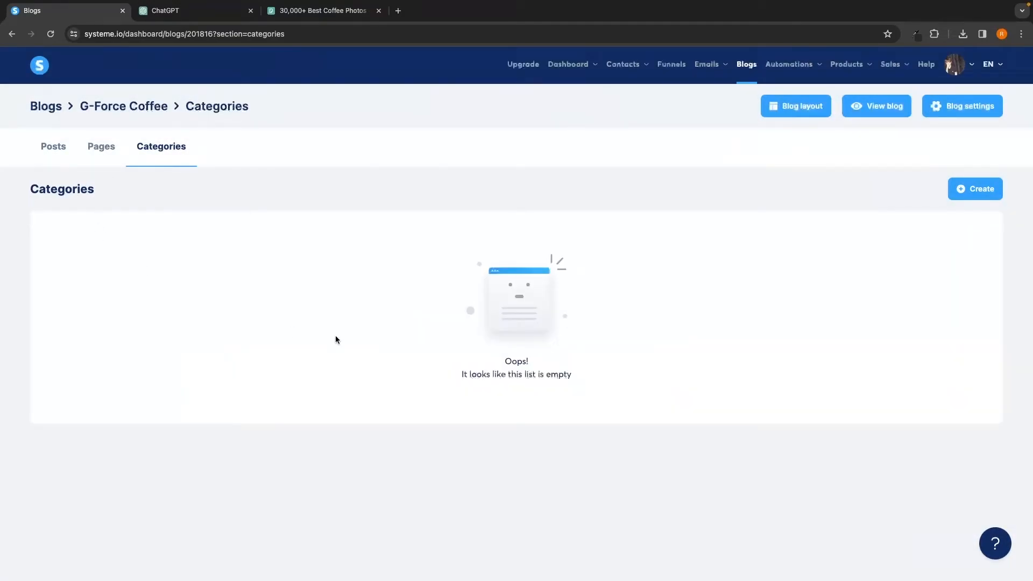
Start a new blog category named "Coffee" with the path coffee and the SEO title "The Best Coffee Reviews".
left_click(977, 195)
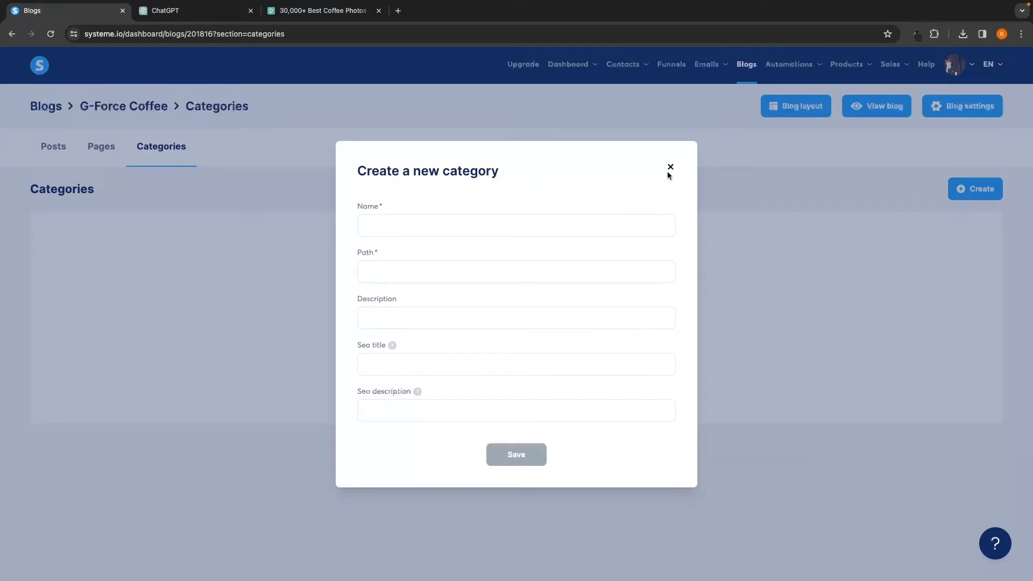
left_click(430, 223)
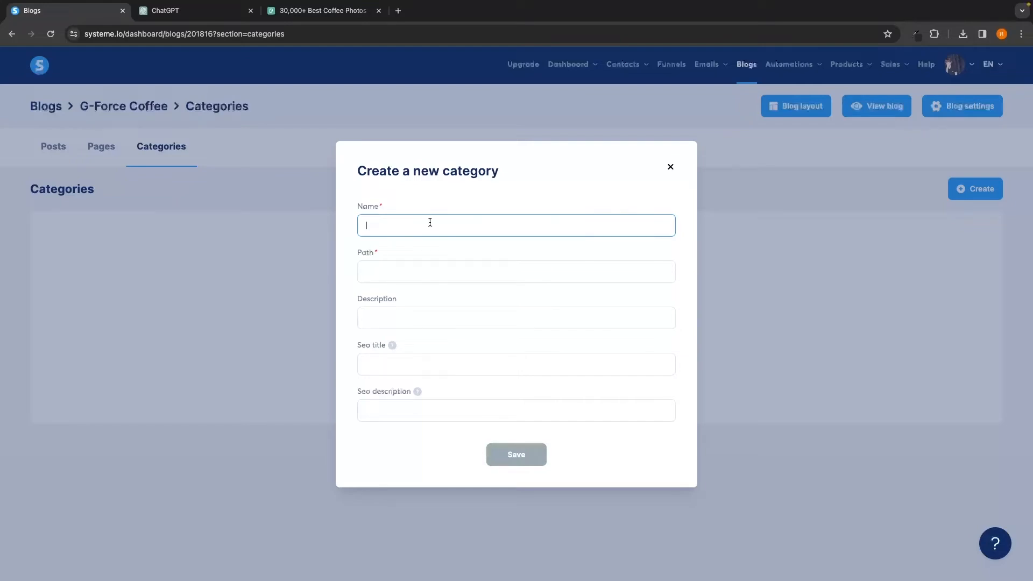
type("Coffee")
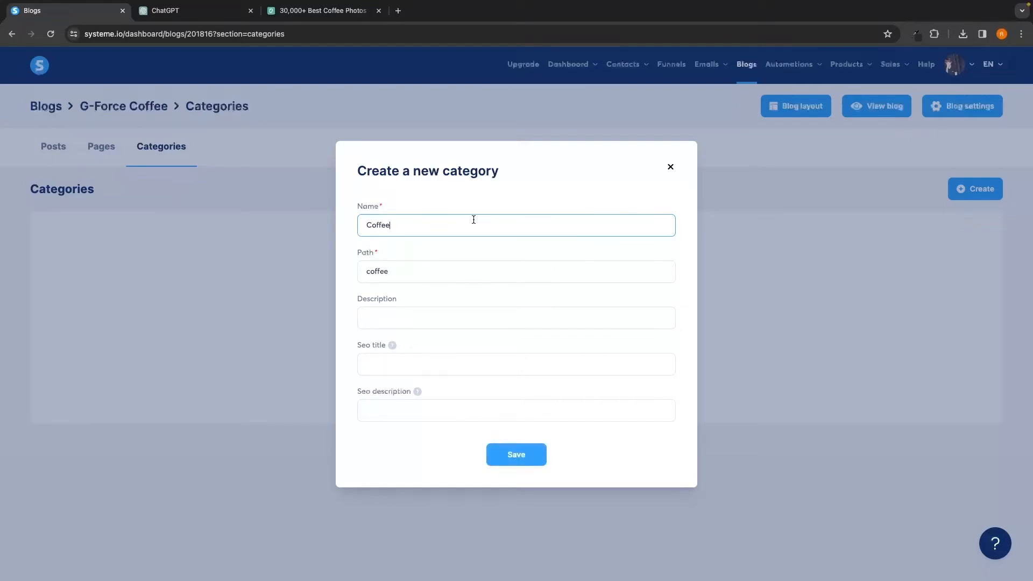
left_click(445, 199)
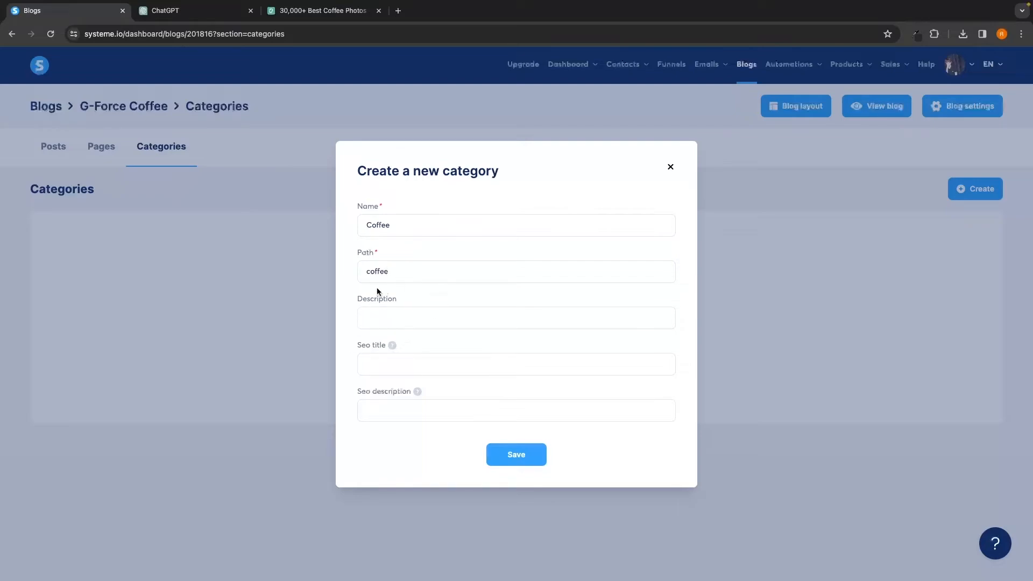
left_click(391, 367)
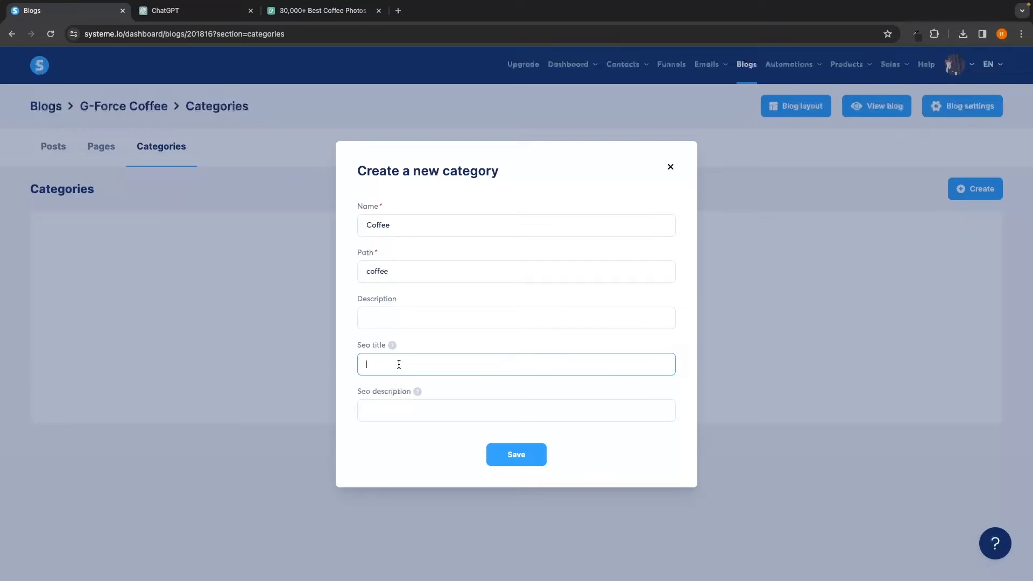
type("The Best Coffee Reviews")
left_click_drag(355, 392, 395, 393)
left_click(467, 396)
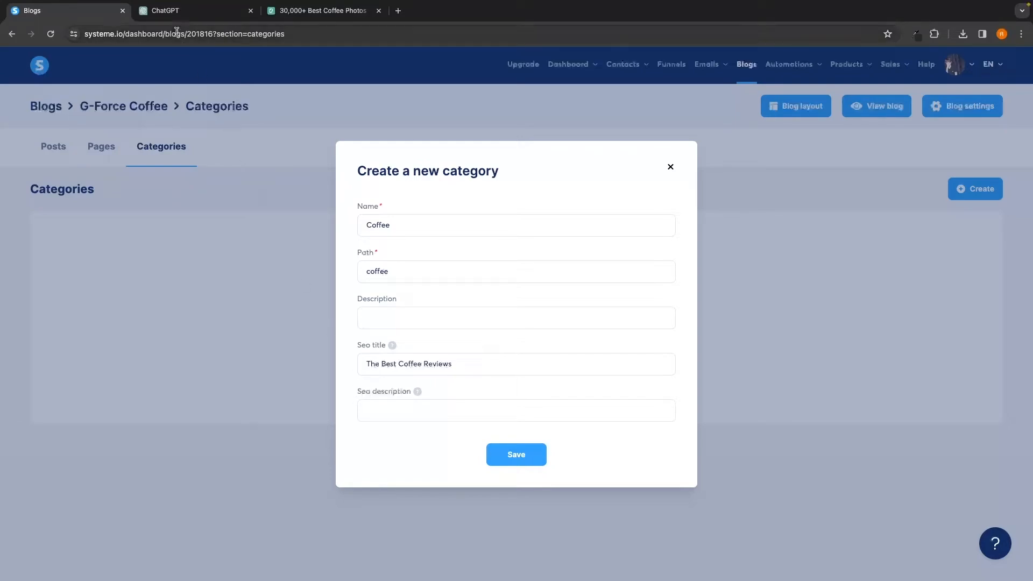
Switch to ChatGPT and send the prompt "Create me an SEO description for my blog on coffee reviews".
key("ctrl+Tab")
left_click(451, 546)
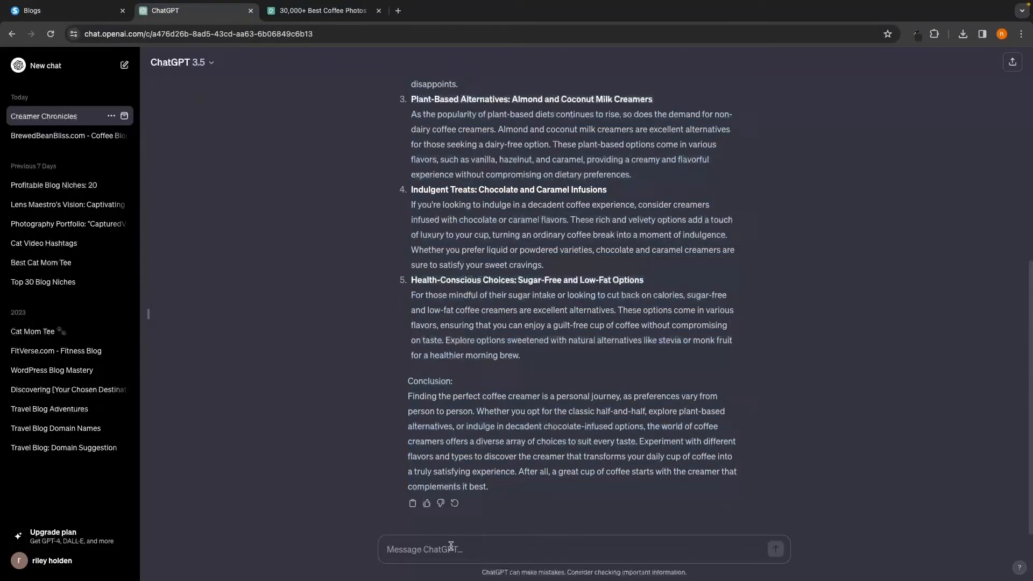
type("Create me an SEO description for my blog on coffee reviews")
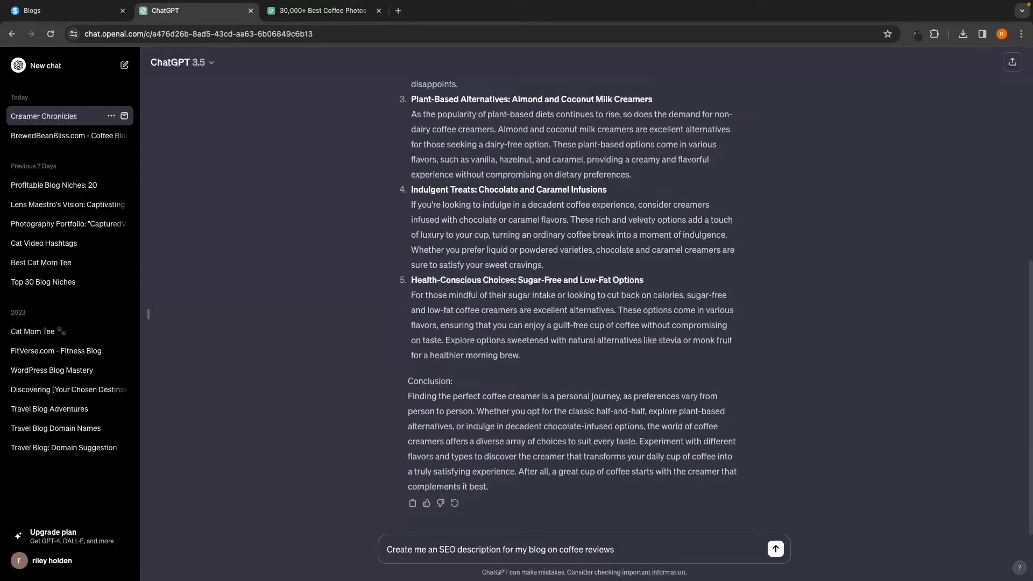
key("Return")
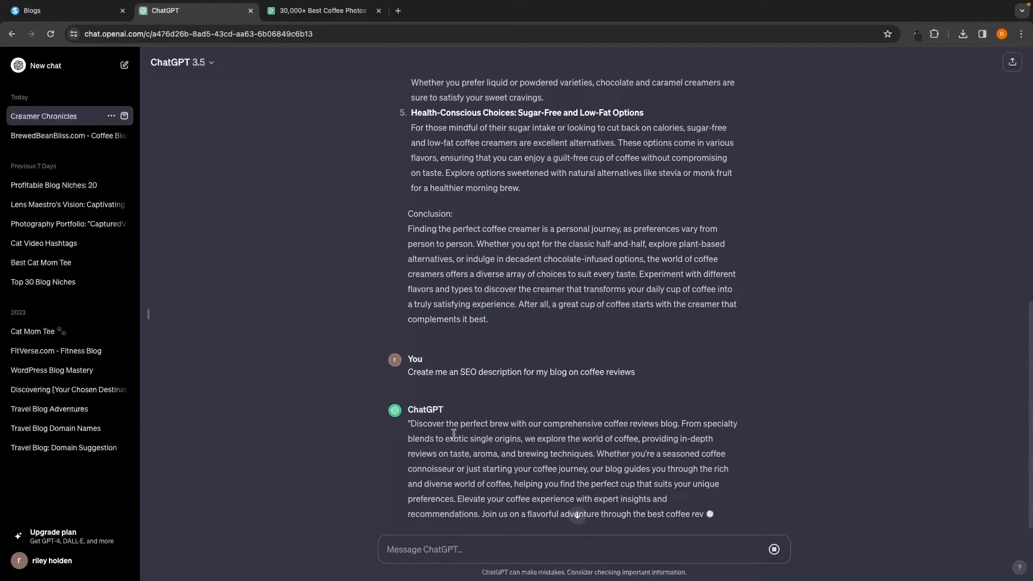
Copy the generated description without its quotation marks into the Coffee category's SEO description and try to save the category.
left_click_drag(410, 423, 632, 516)
scroll(636, 523, "down", 1)
left_click_drag(636, 523, 639, 496)
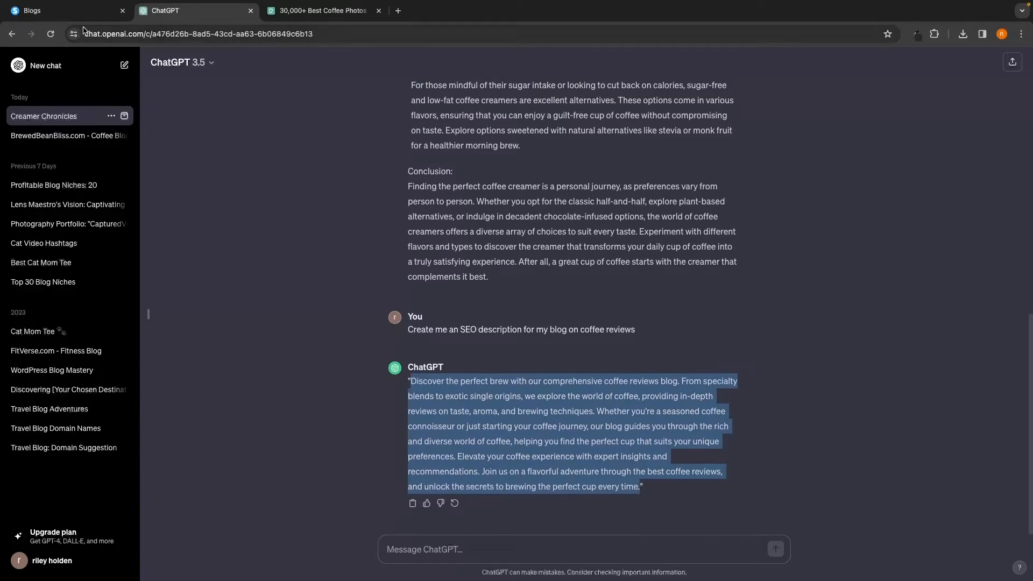
left_click(65, 11)
left_click(379, 405)
key("ctrl+v")
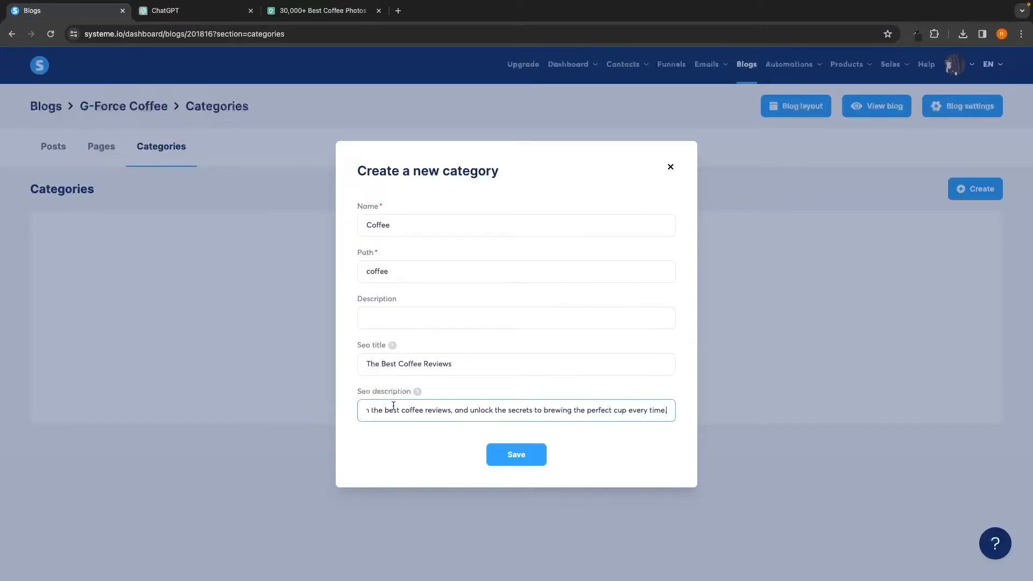
left_click(520, 457)
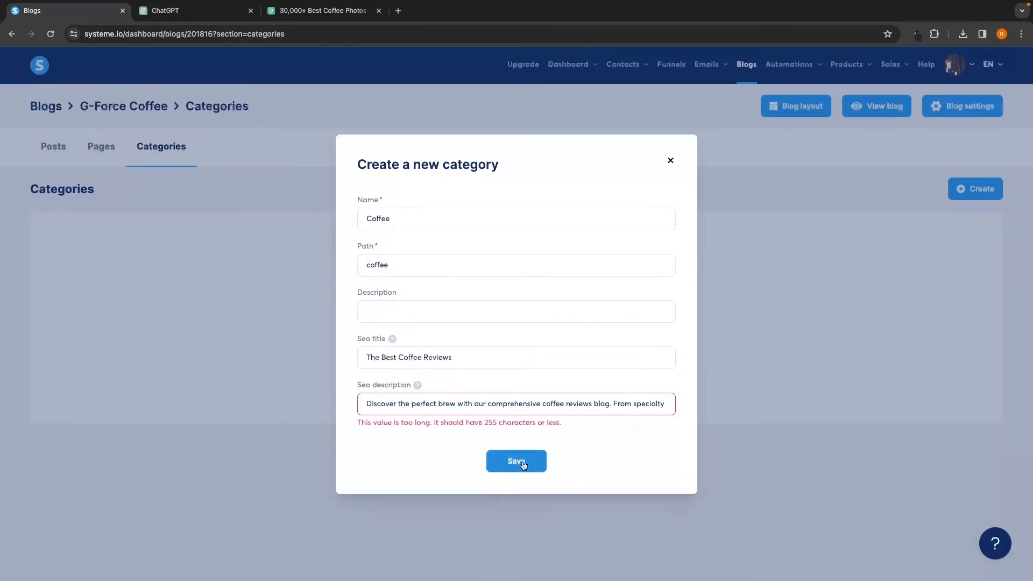
Check the SEO description's length limit in the category form, and ask ChatGPT to "make it 250 characters".
left_click(184, 16)
left_click(59, 11)
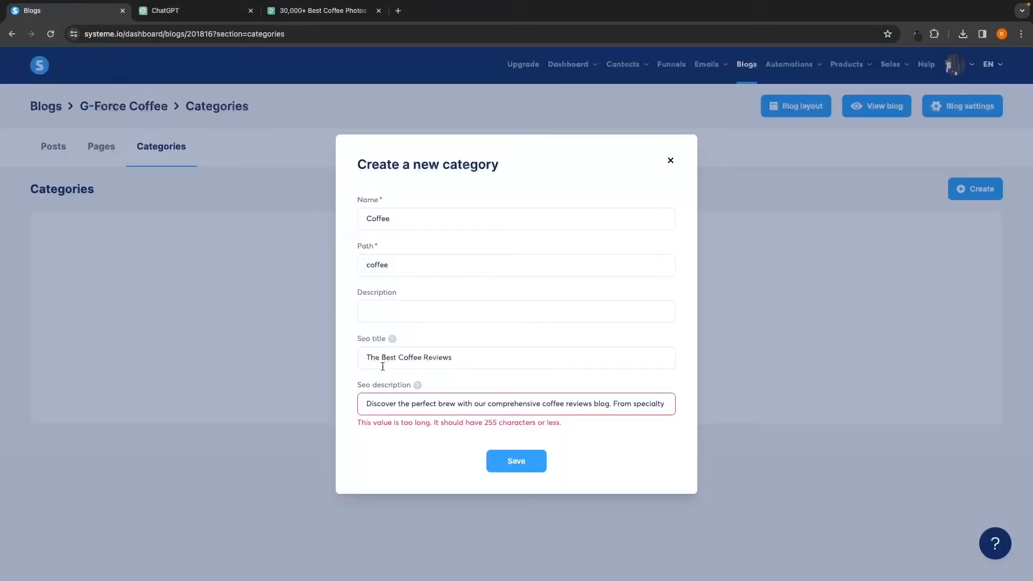
left_click(168, 11)
left_click(496, 548)
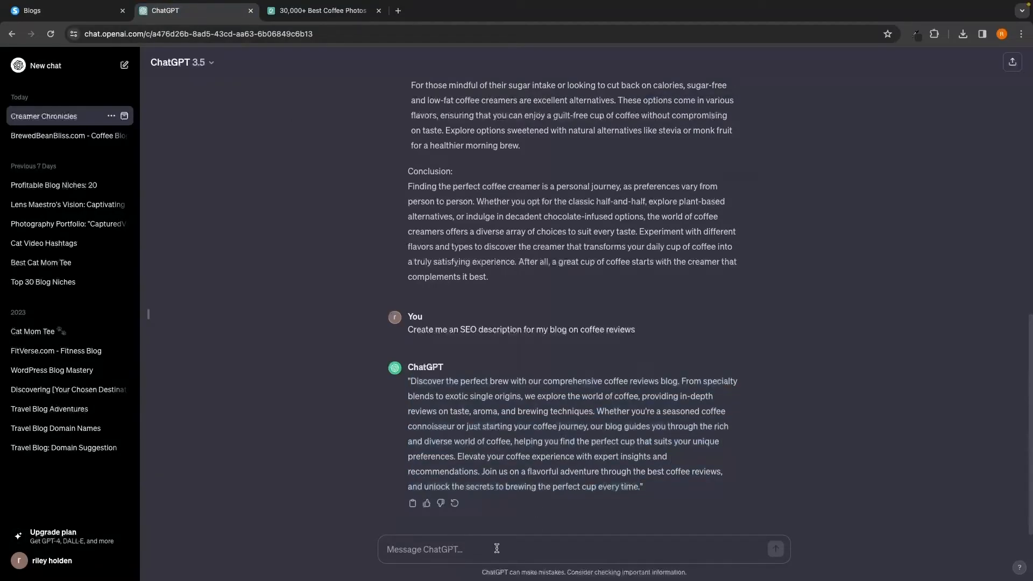
type("make it ")
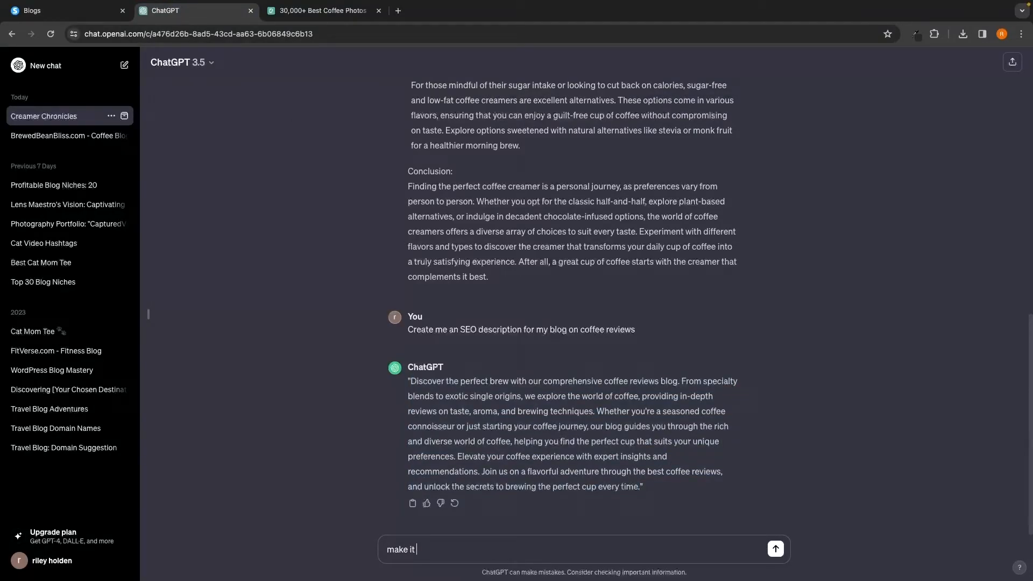
type("250 characters")
key("Return")
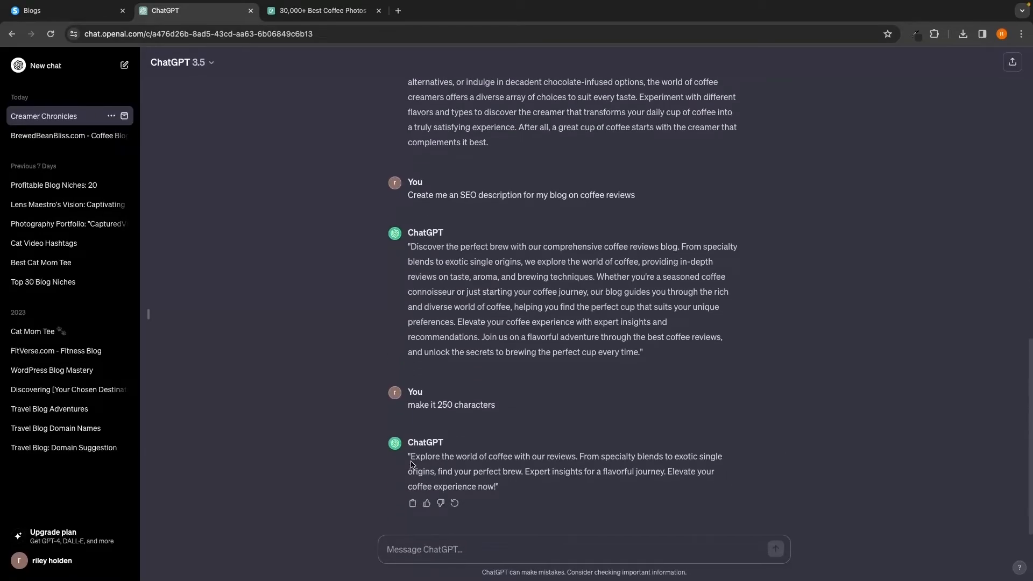
Replace the Coffee category's SEO description with ChatGPT's shortened version and save the category.
left_click_drag(413, 458, 496, 486)
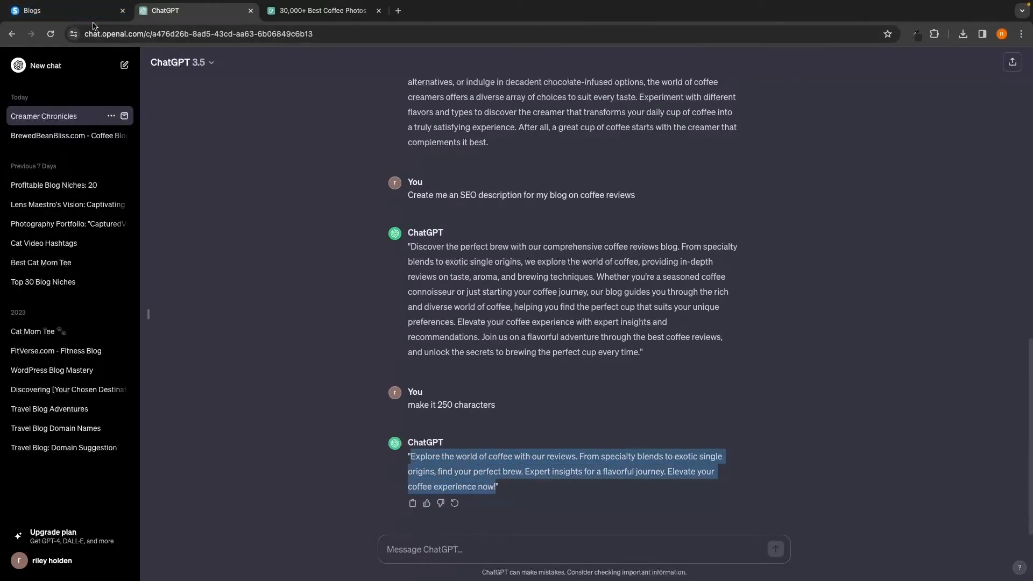
left_click(81, 11)
key("ctrl+a")
key("BackSpace")
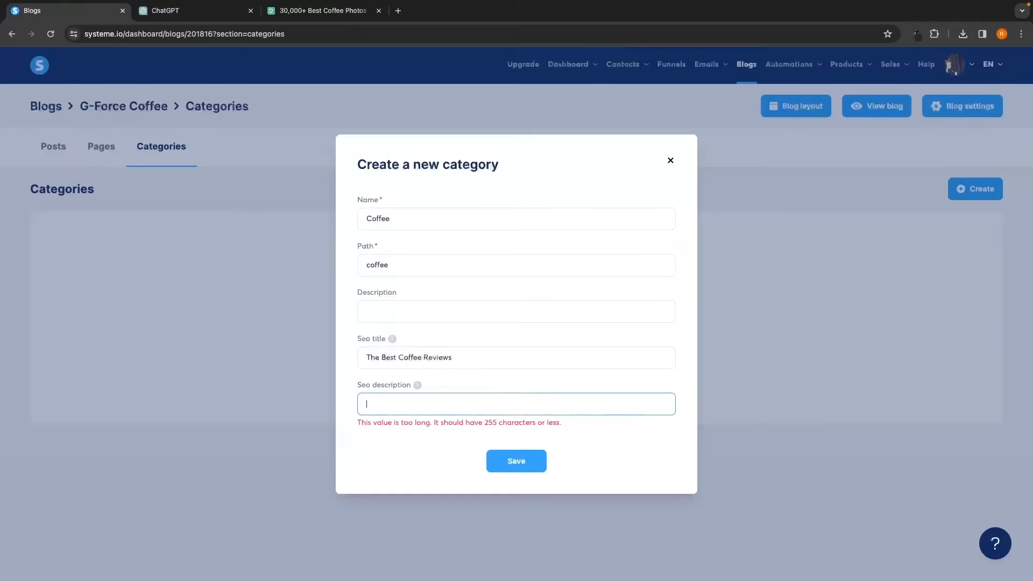
key("ctrl+v")
left_click(508, 467)
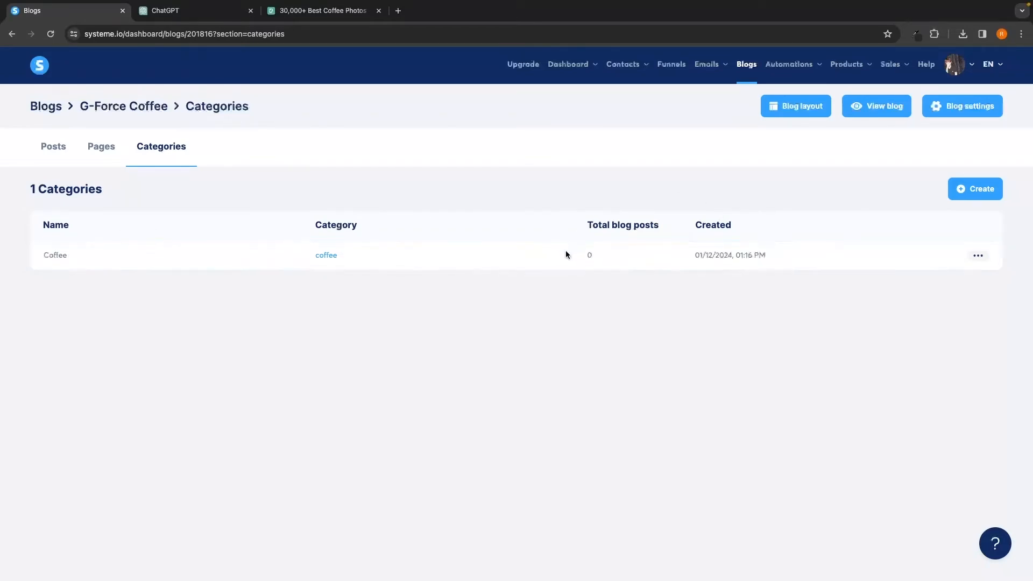
Assign the Coffee category to the post "The Best Coffee Creamers" in its settings and save.
left_click(61, 155)
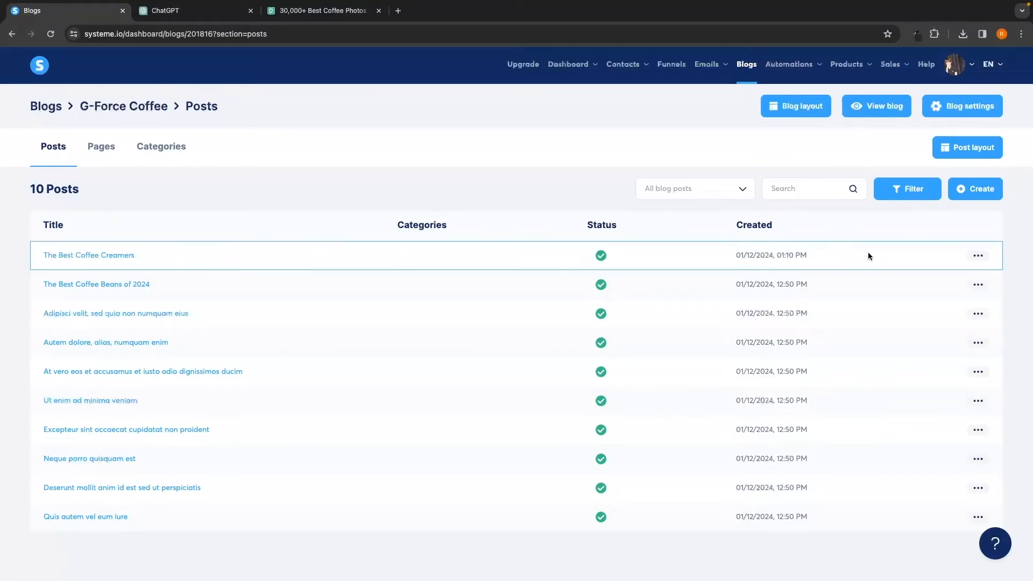
left_click(978, 256)
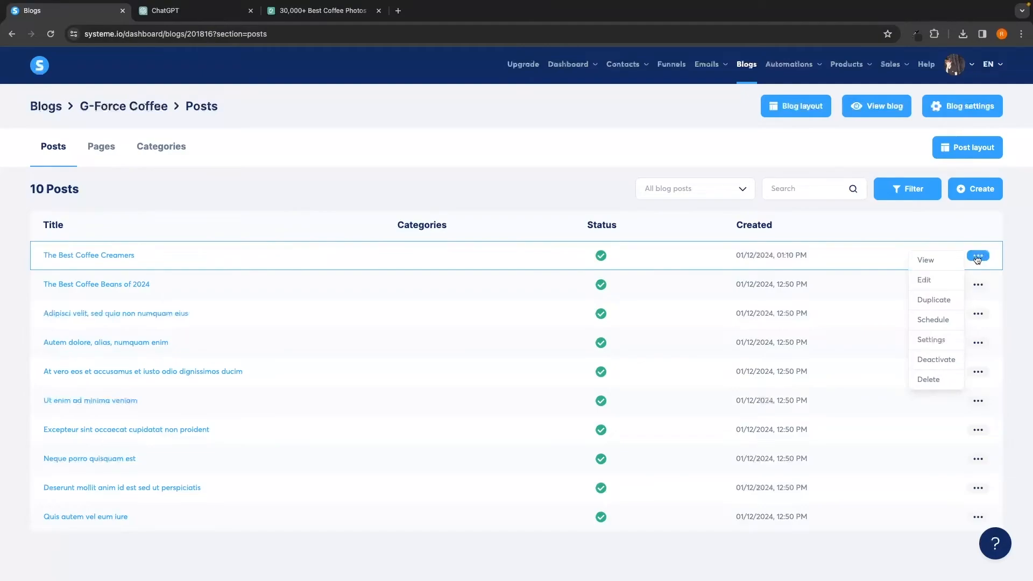
left_click(935, 342)
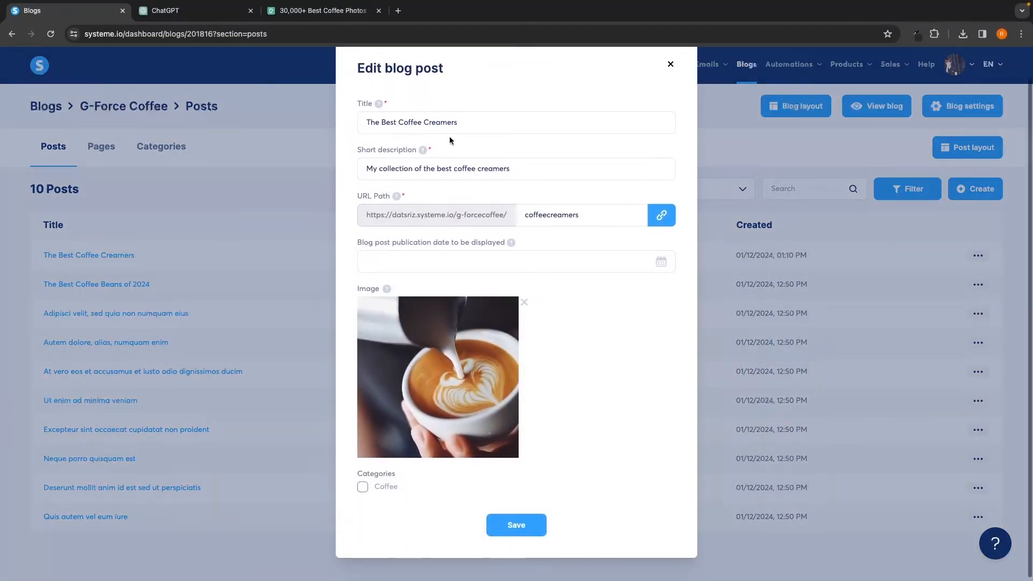
left_click_drag(350, 470, 397, 471)
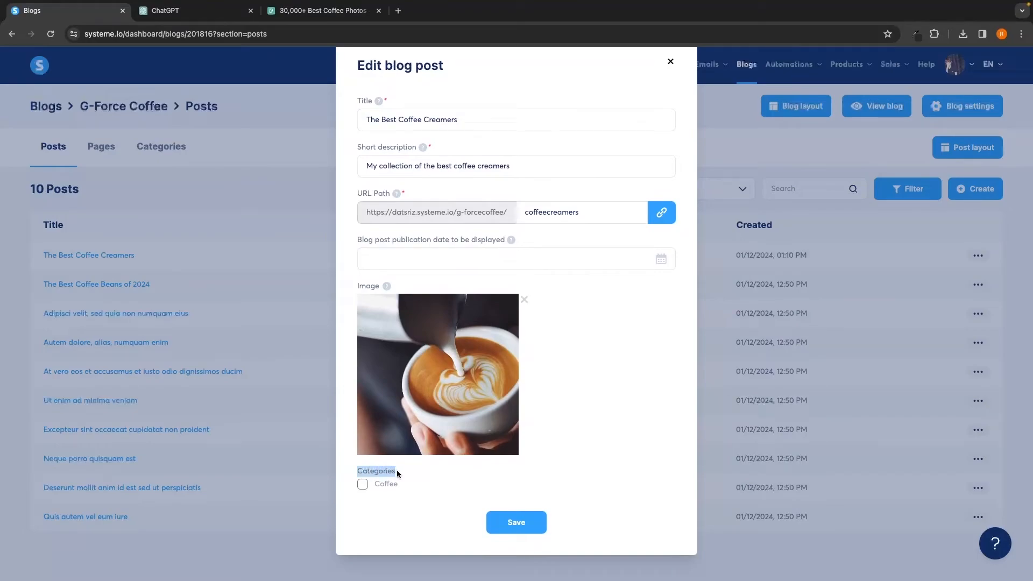
left_click(362, 470)
left_click(390, 485)
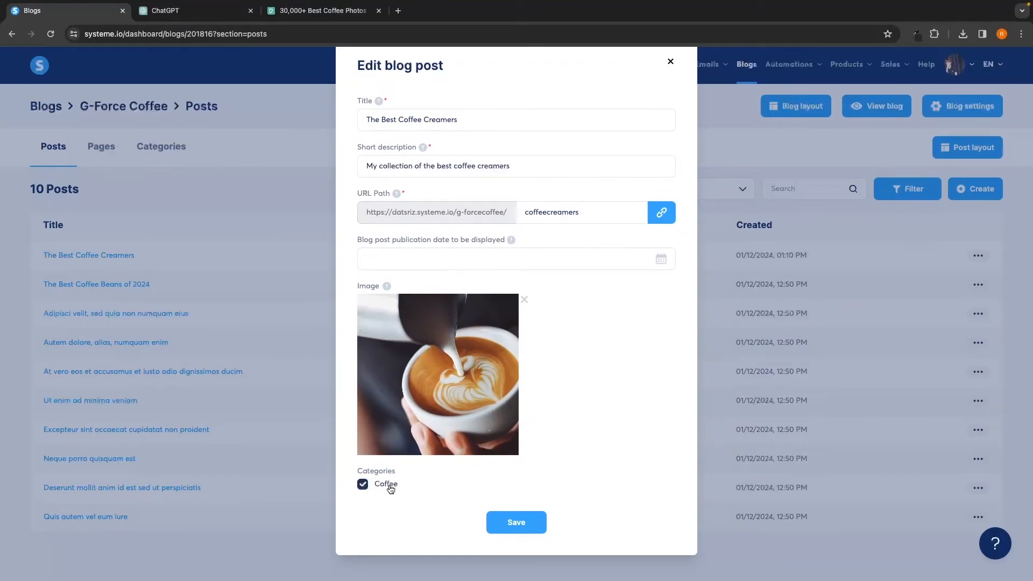
left_click(514, 522)
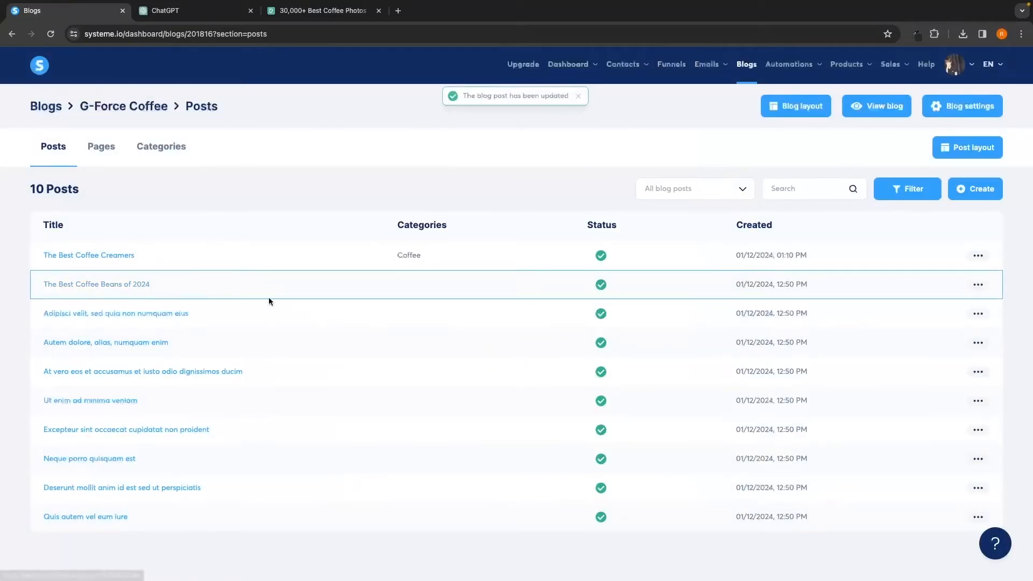
Assign the Coffee category to the post "The Best Coffee Beans of 2024" and save.
left_click(978, 285)
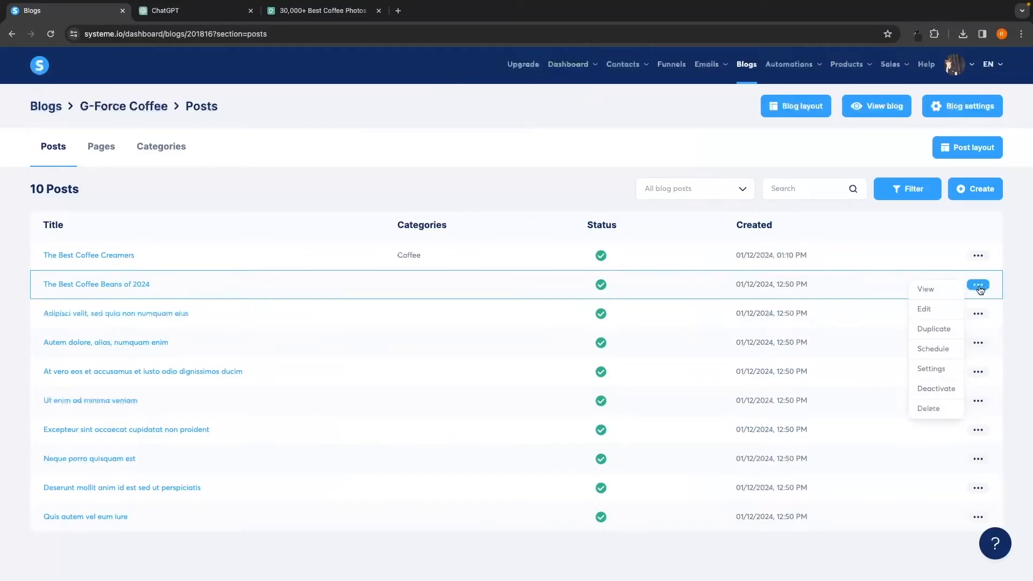
left_click(933, 371)
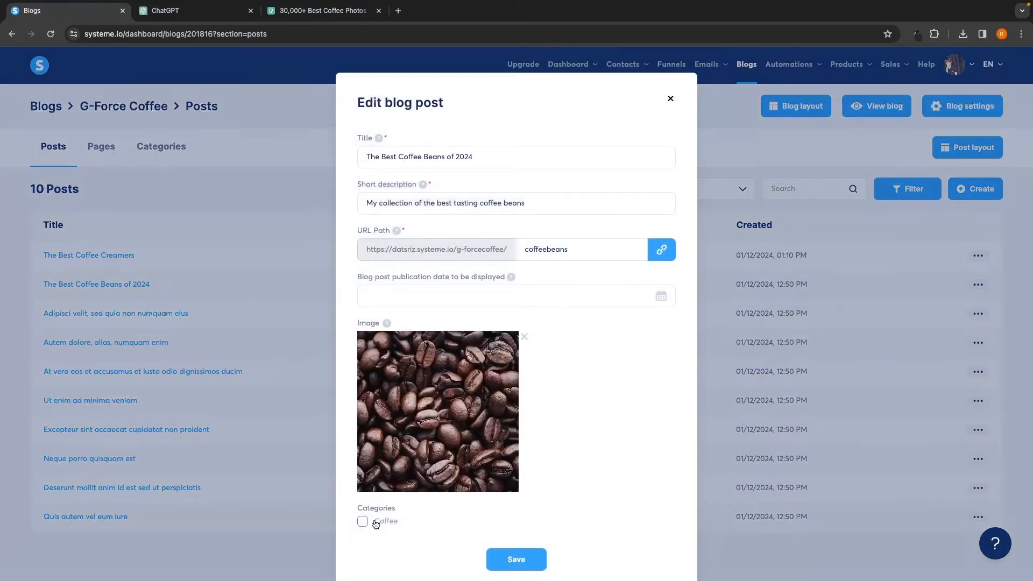
left_click(377, 522)
left_click(532, 559)
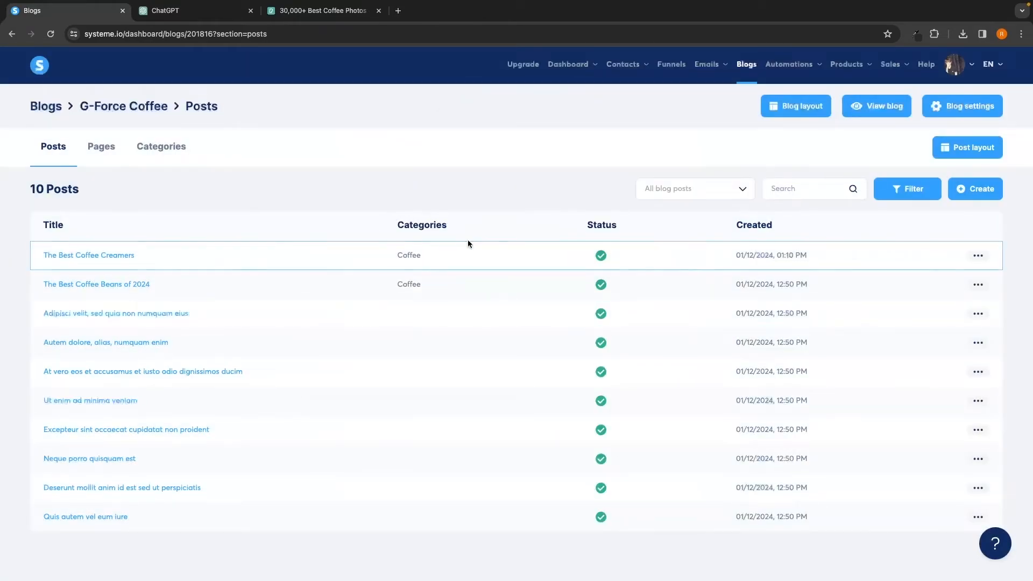
Check the Coffee category's total blog posts in the refreshed categories list and dismiss the payments notice.
left_click(173, 147)
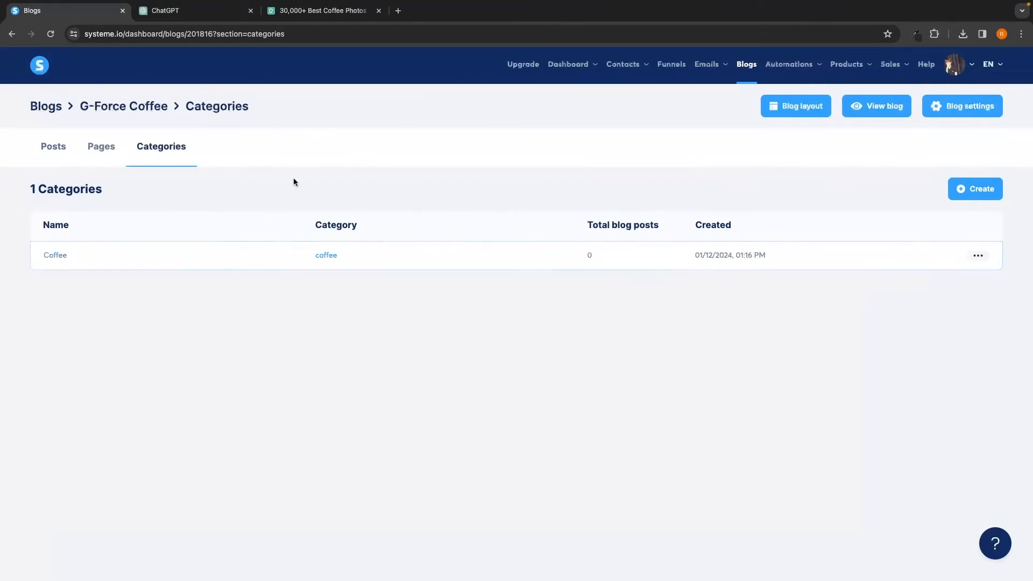
left_click(133, 162)
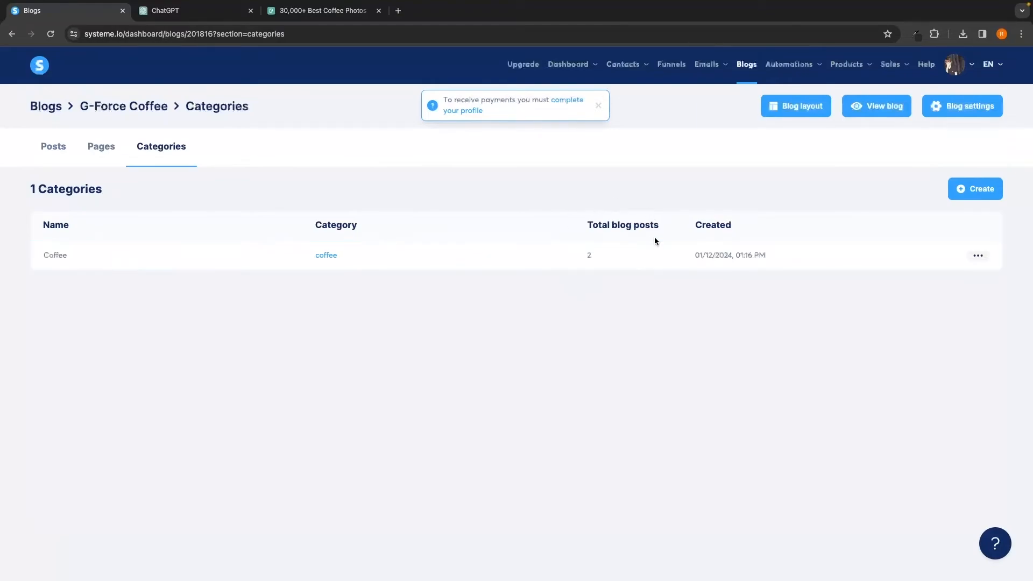
left_click(599, 110)
Assign the Coffee category to "Adipisci velit, sed quia non numquam eius" and every remaining uncategorized post in the posts list, saving each.
left_click(60, 153)
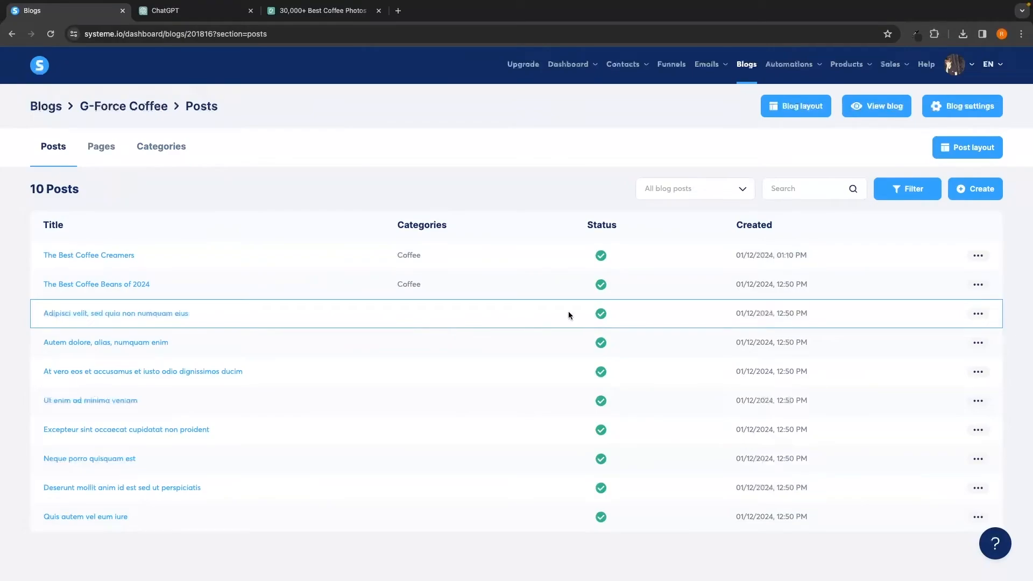
left_click(977, 315)
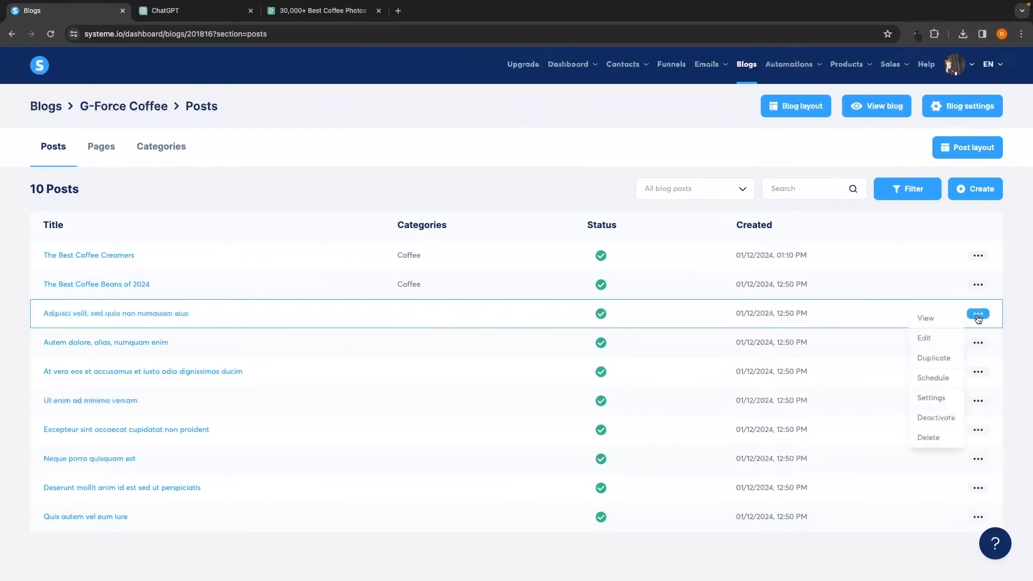
left_click(934, 401)
left_click(364, 520)
left_click(512, 557)
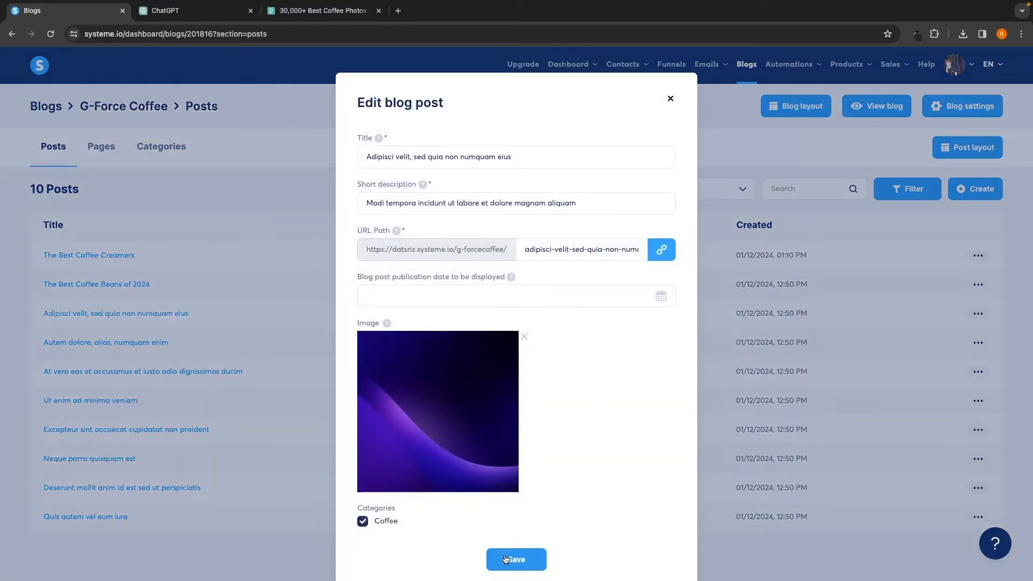
left_click(977, 343)
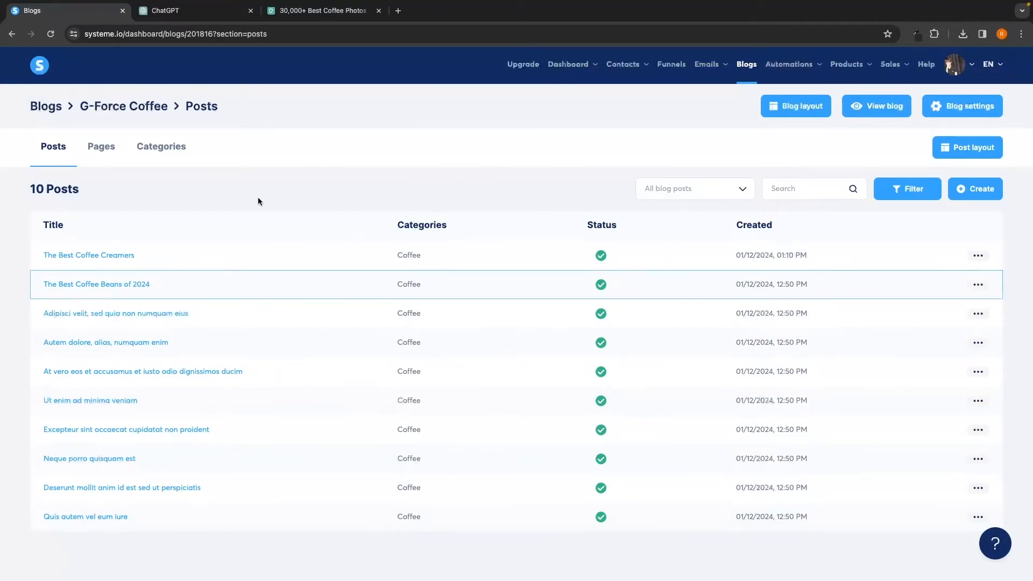
Open the blog's Home page for editing, set the Latest blog posts element's category to Coffee and save the page.
left_click(108, 152)
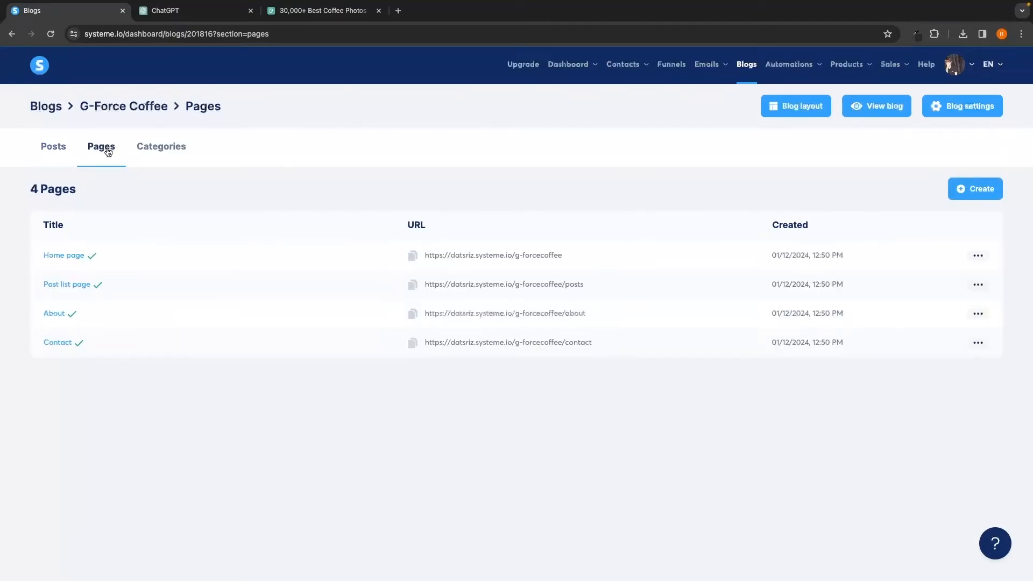
left_click(65, 258)
scroll(348, 311, "down", 2)
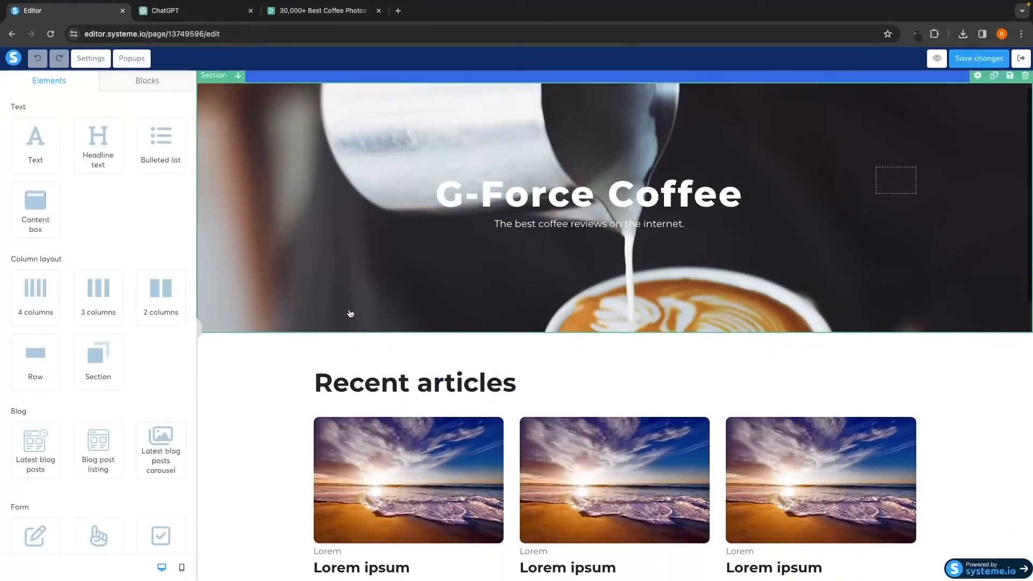
scroll(393, 315, "down", 2)
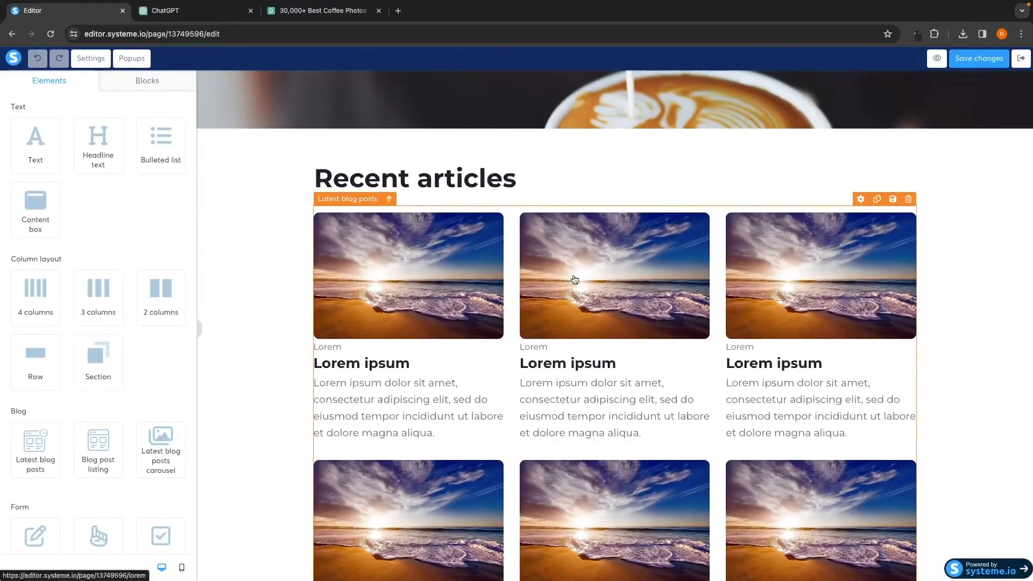
scroll(508, 338, "down", 1)
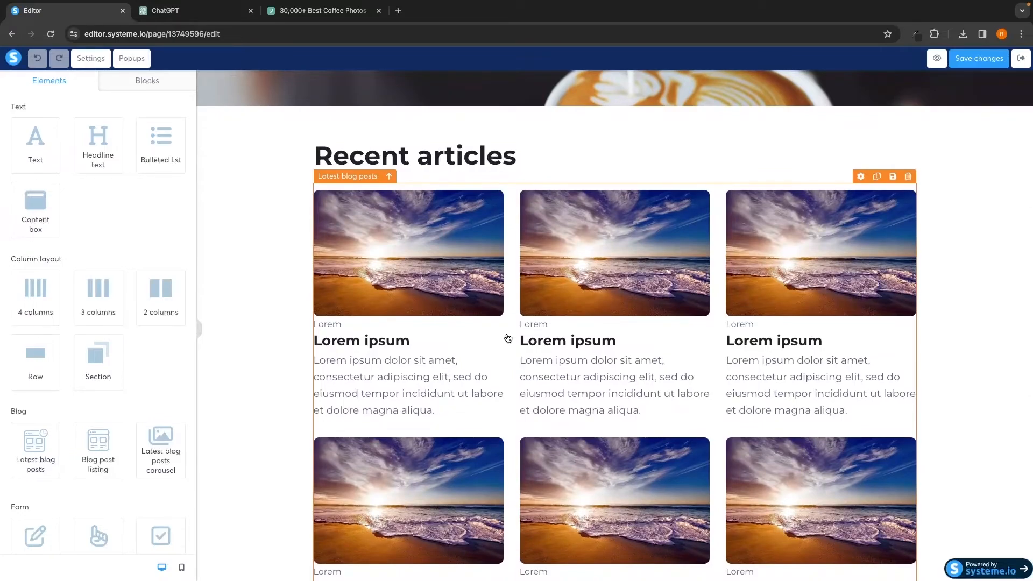
left_click(508, 338)
scroll(505, 336, "down", 2)
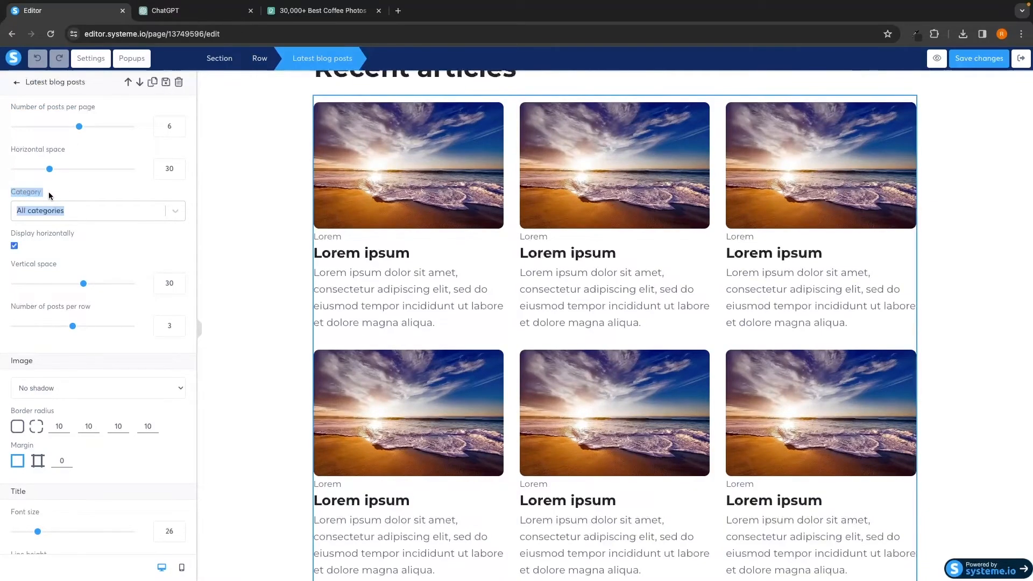
left_click(38, 215)
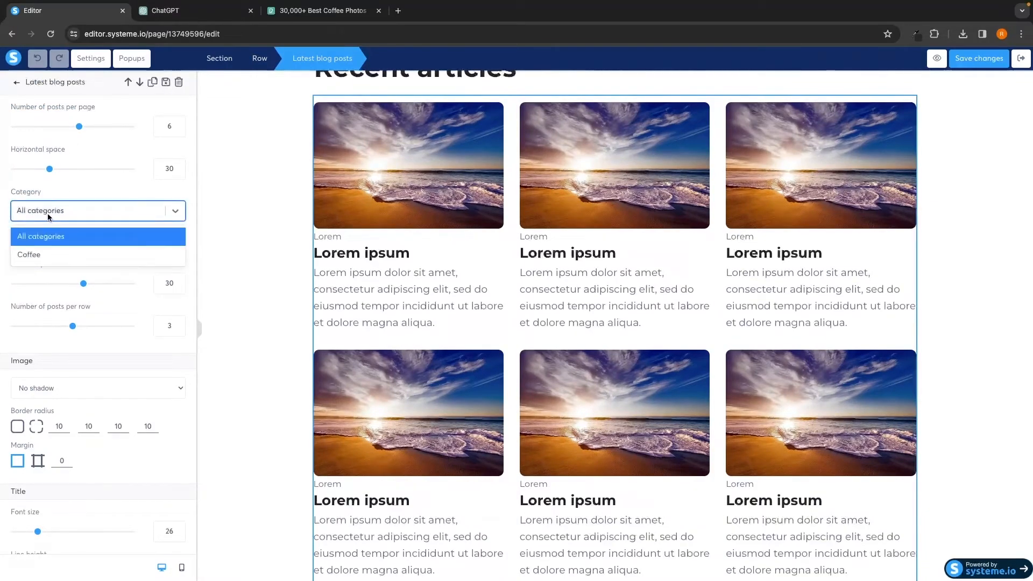
left_click(33, 255)
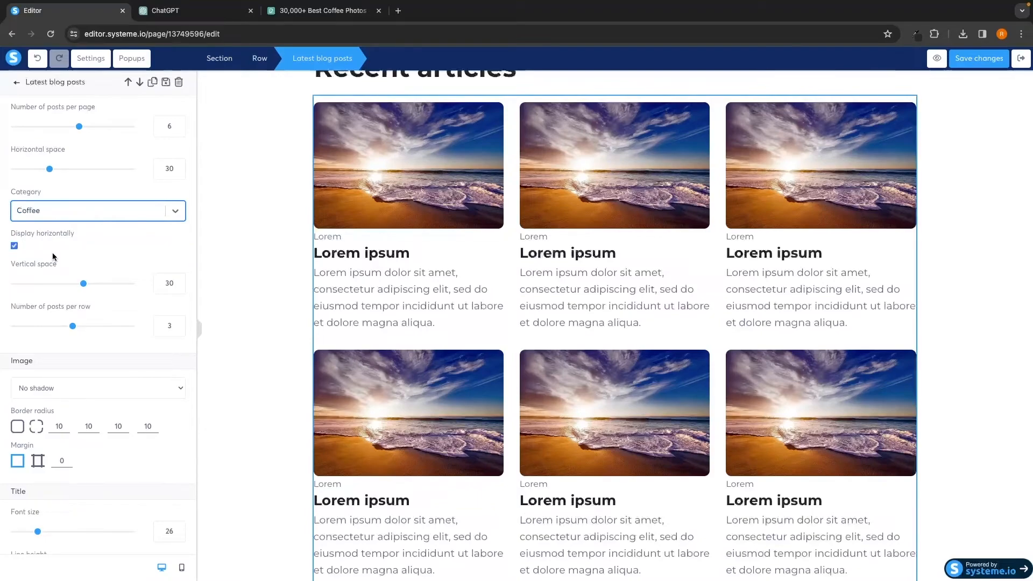
left_click(979, 60)
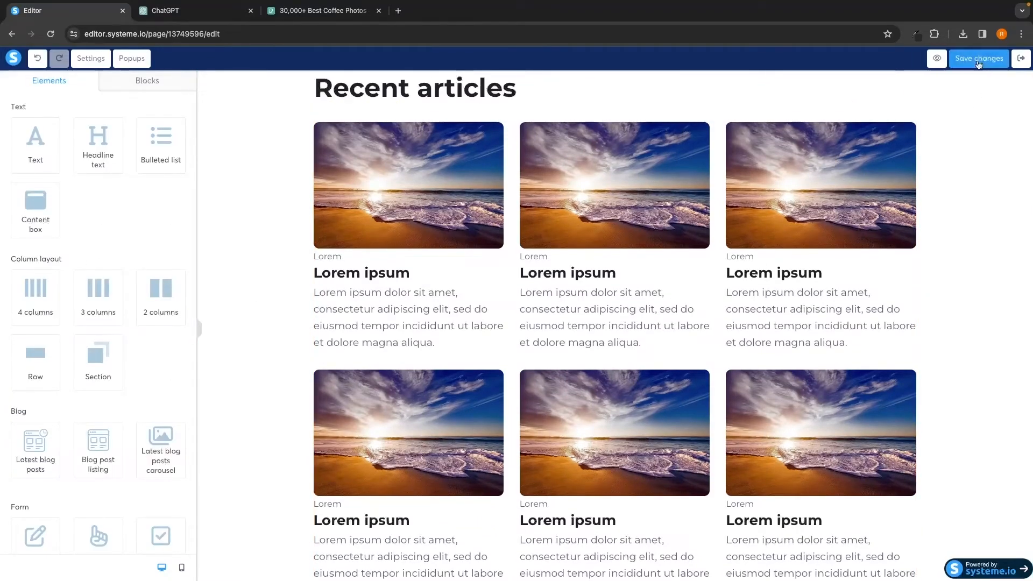
Preview the home page's Recent articles section, close the preview and exit the page editor.
left_click(937, 60)
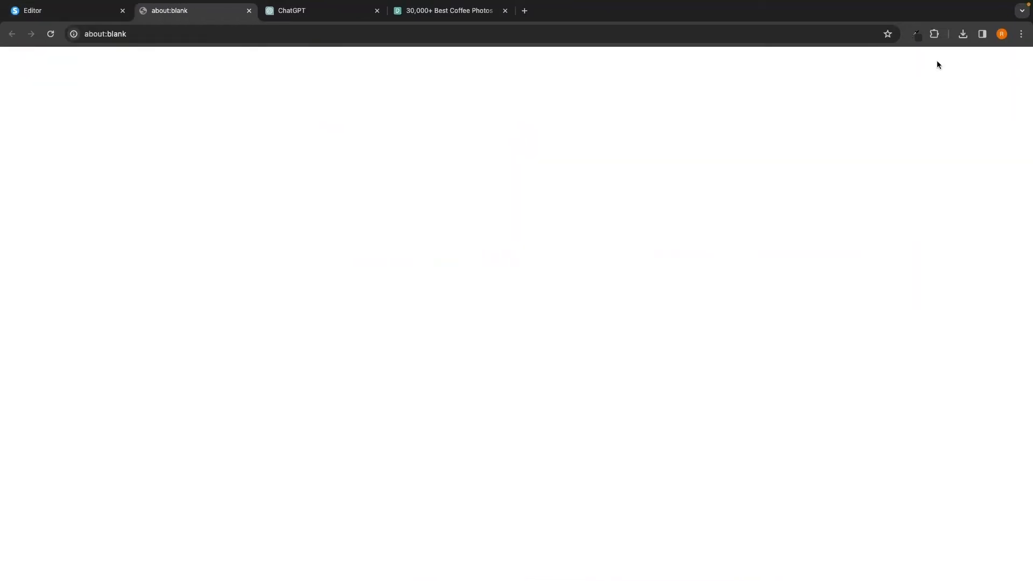
scroll(909, 180, "down", 5)
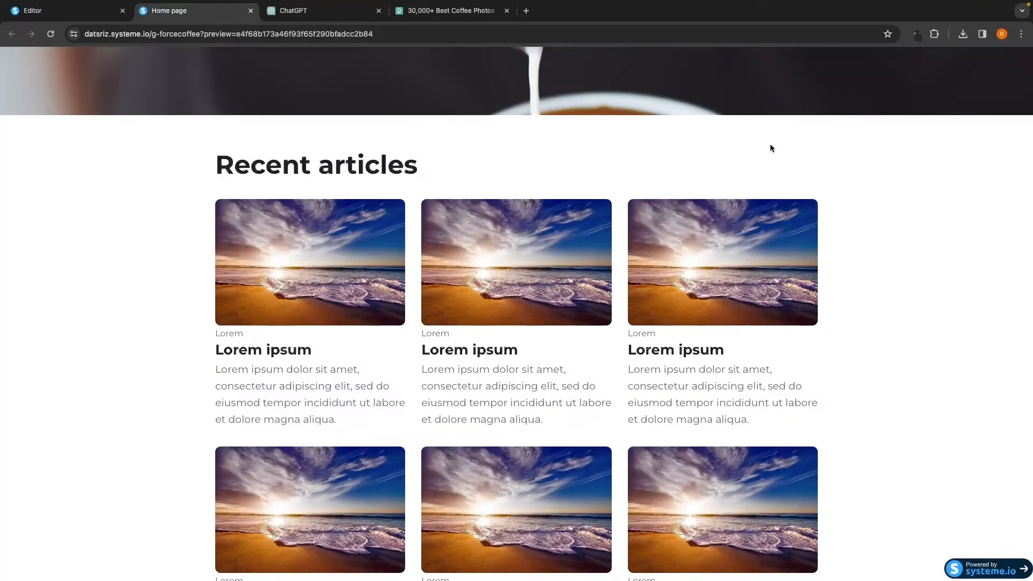
left_click(251, 10)
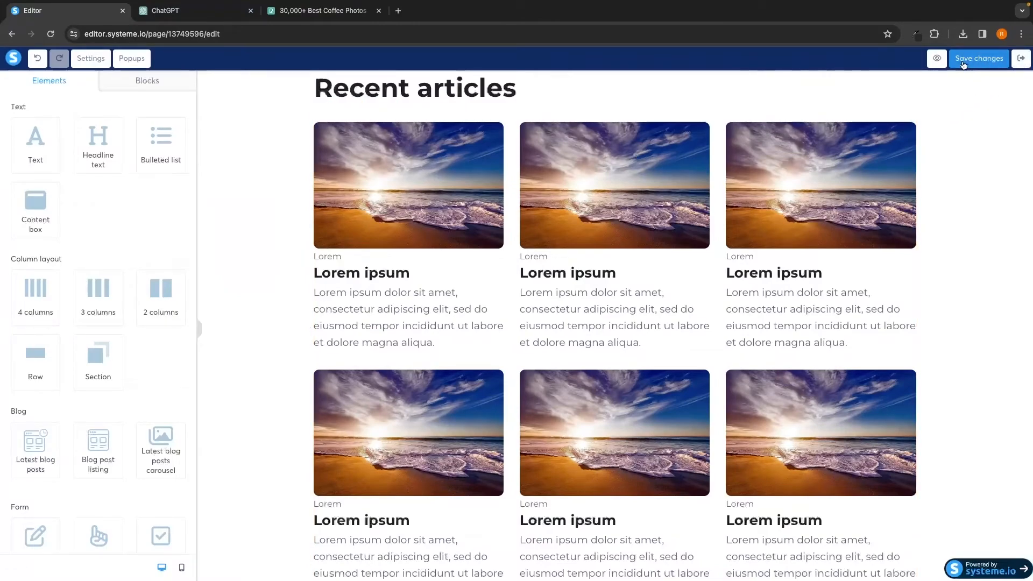
left_click(1021, 58)
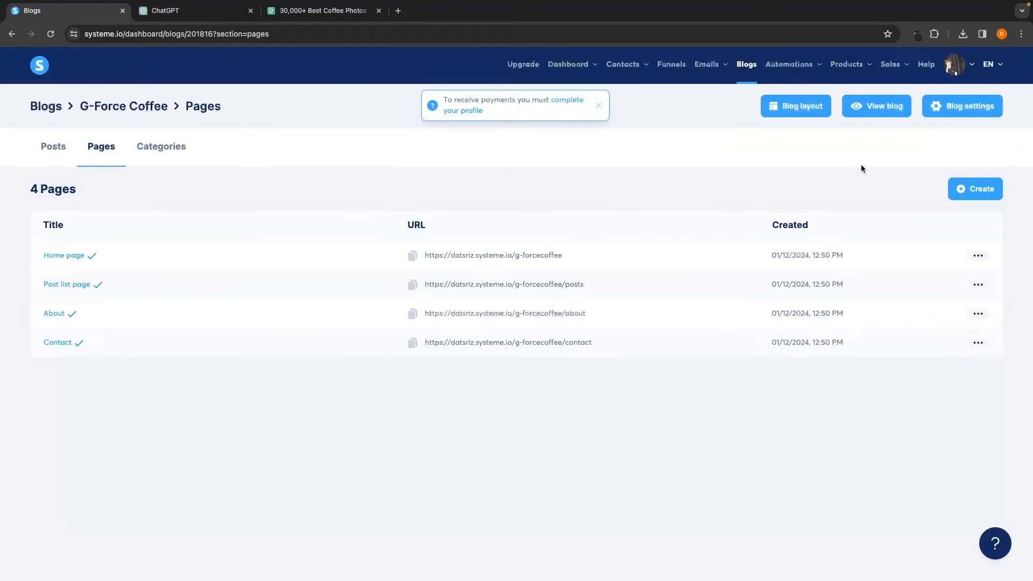
View the live blog, examine its recent articles and the post "The Best Coffee Creamers", and close it.
left_click(878, 109)
scroll(823, 208, "down", 4)
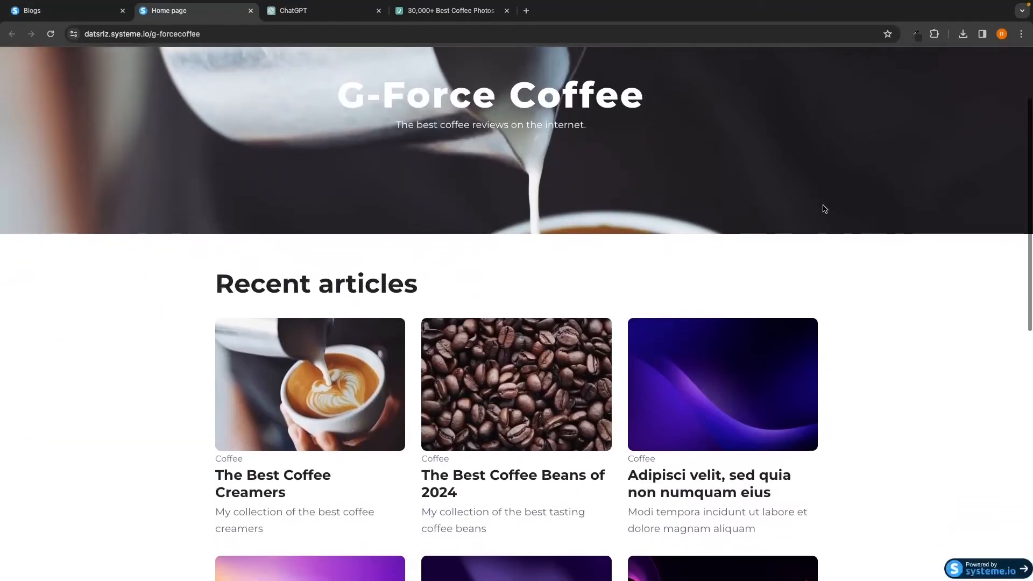
scroll(413, 191, "down", 2)
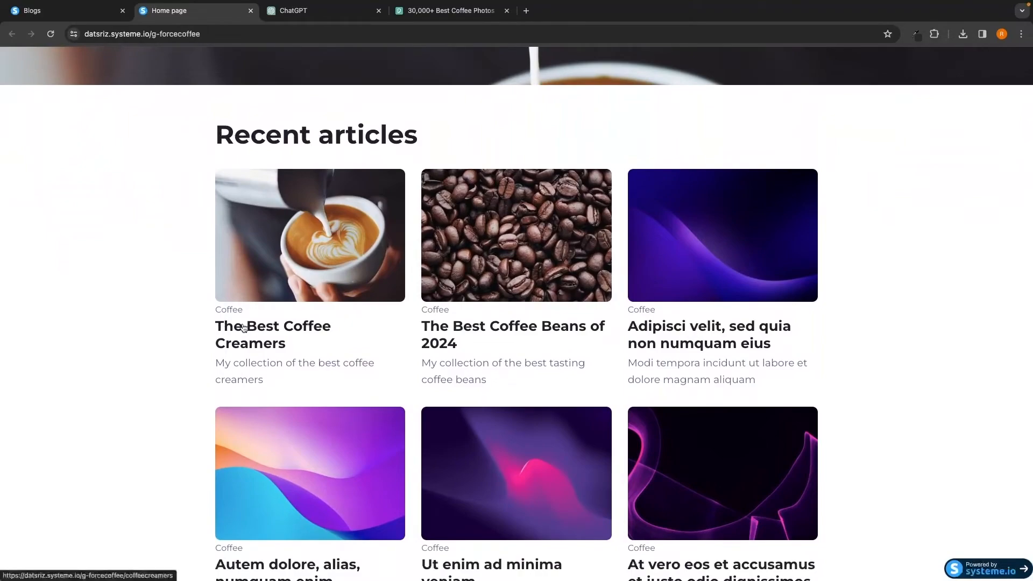
left_click(262, 332)
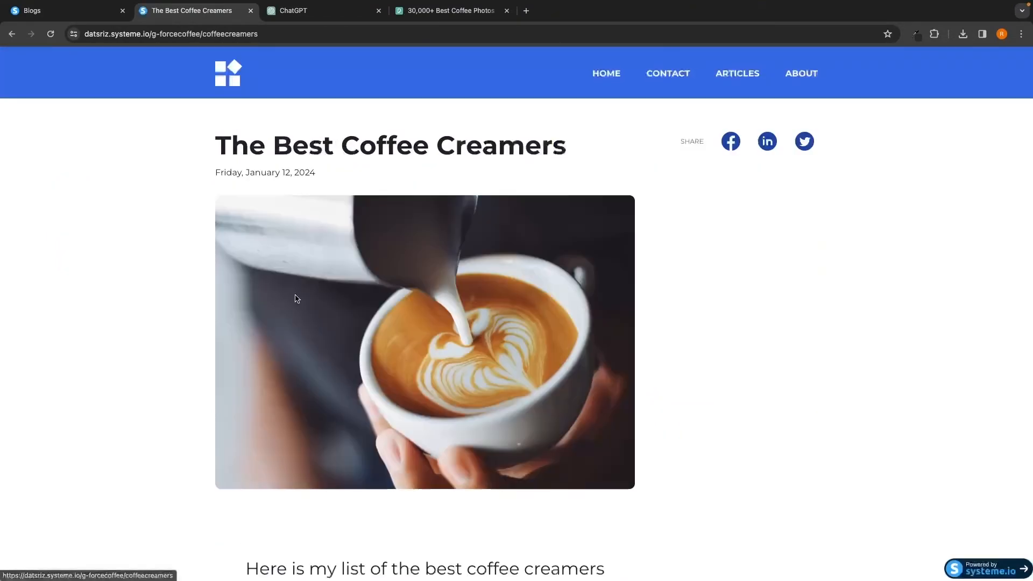
scroll(296, 299, "down", 6)
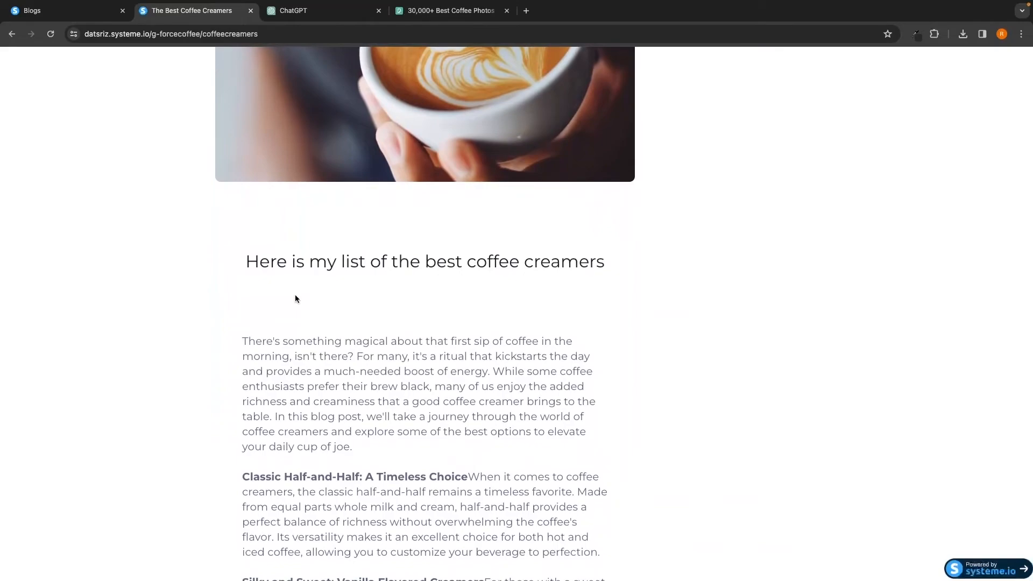
key("super+w")
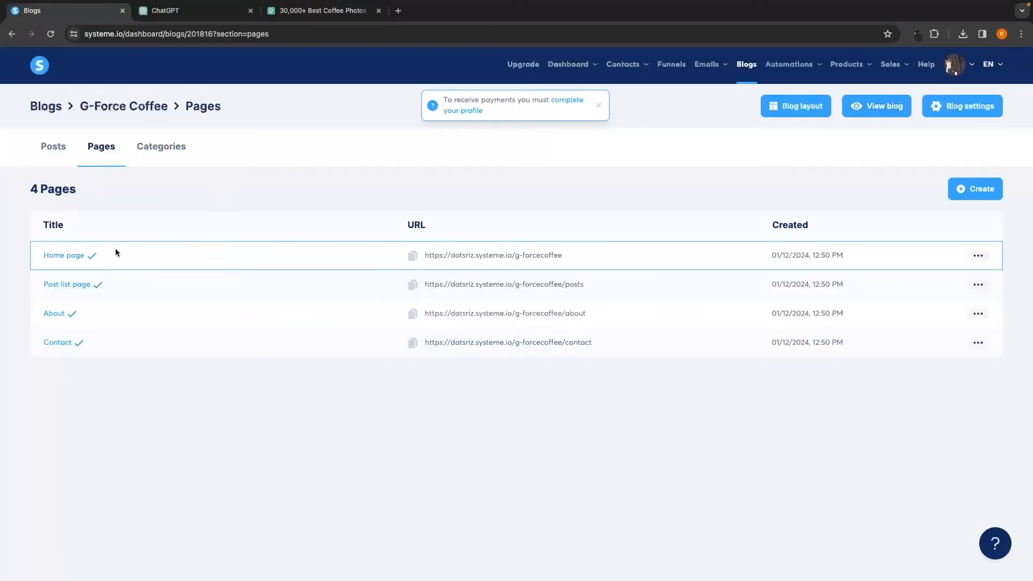
left_click(170, 154)
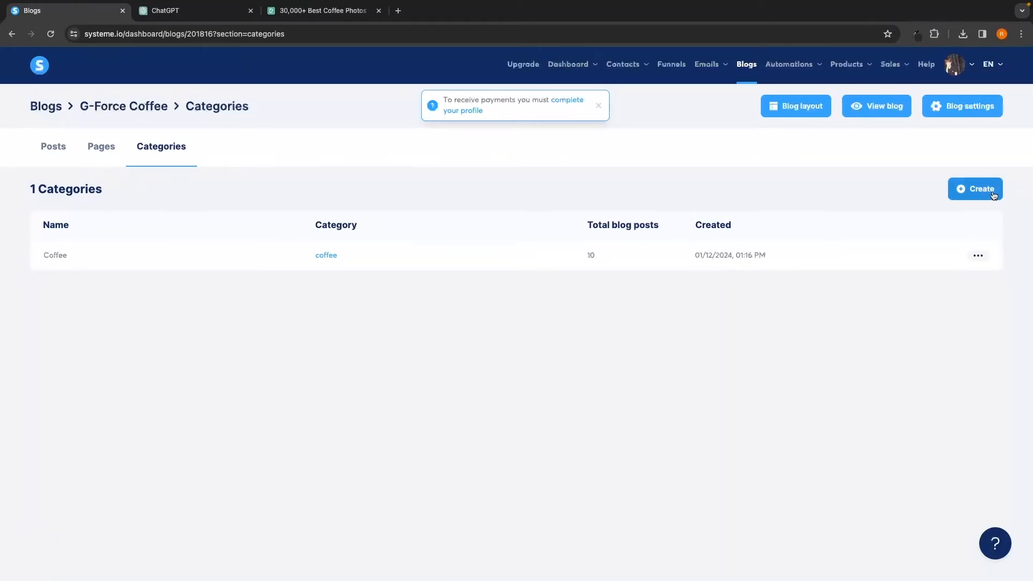
left_click(975, 189)
left_click(495, 223)
type("Las")
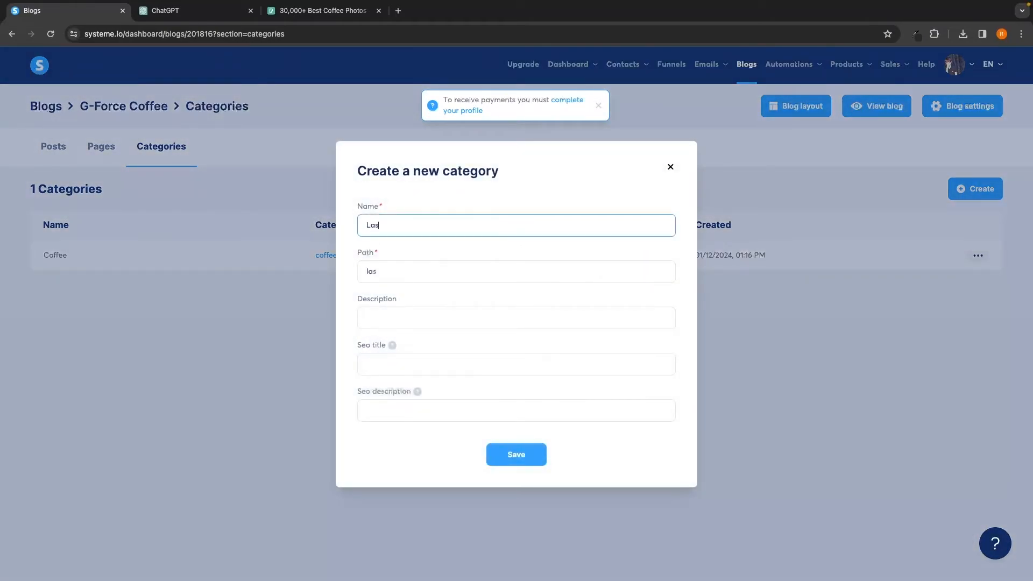
type("test Posts")
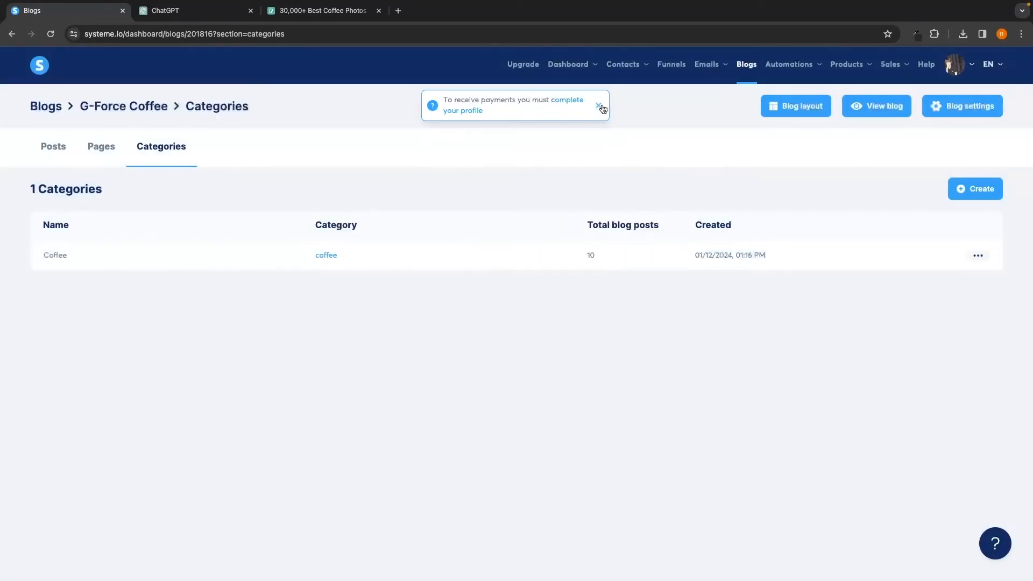
Dismiss the payments notice, open the Post list page for editing and delete its blog post listing.
left_click(599, 105)
left_click(107, 149)
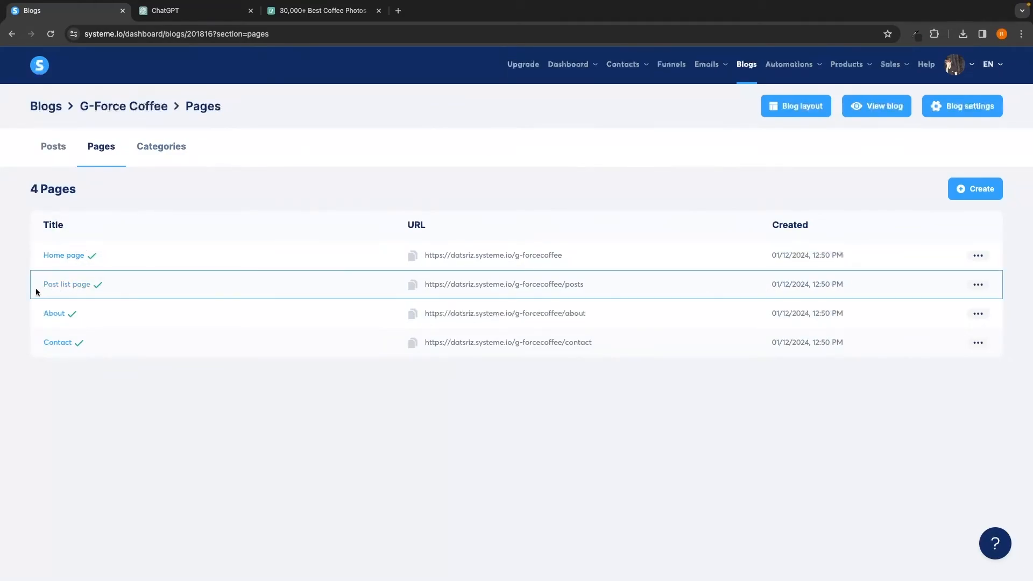
left_click(82, 285)
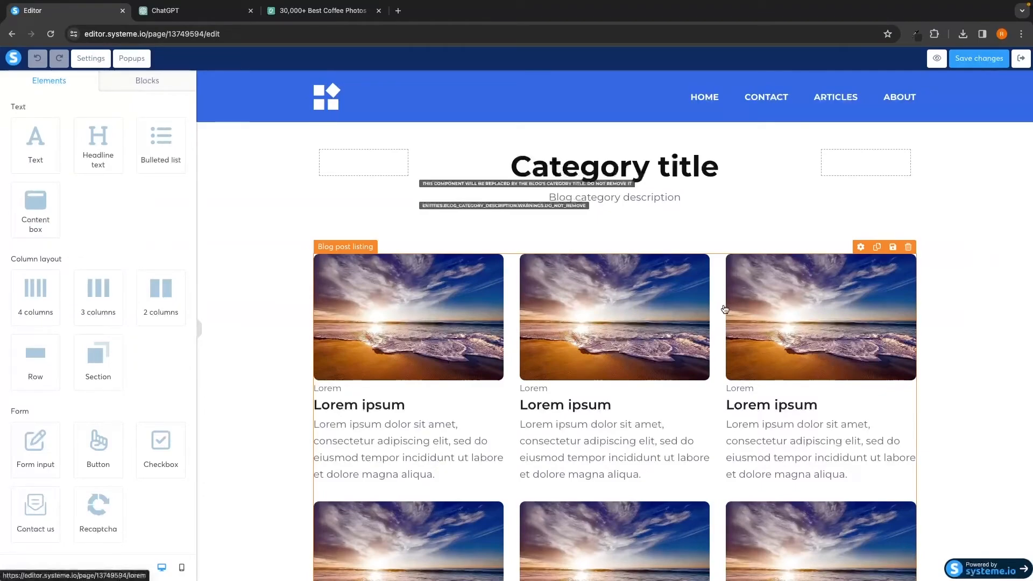
scroll(499, 301, "down", 2)
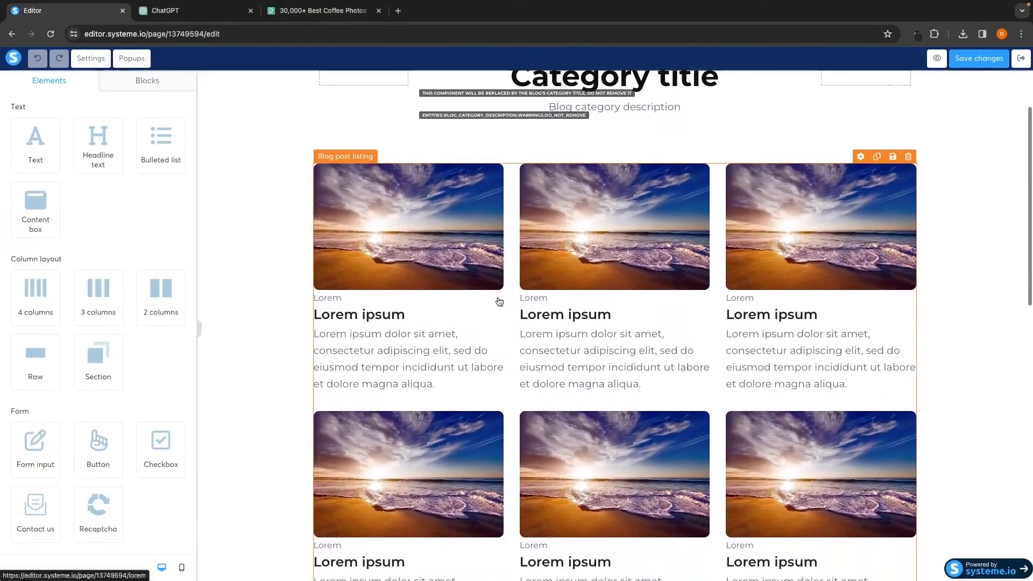
scroll(499, 302, "down", 2)
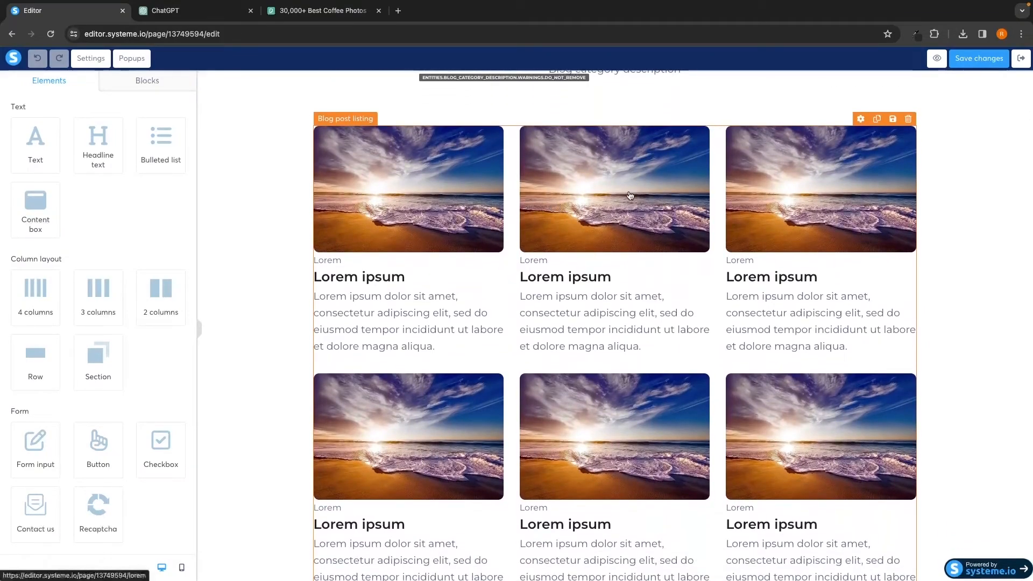
scroll(760, 247, "down", 4)
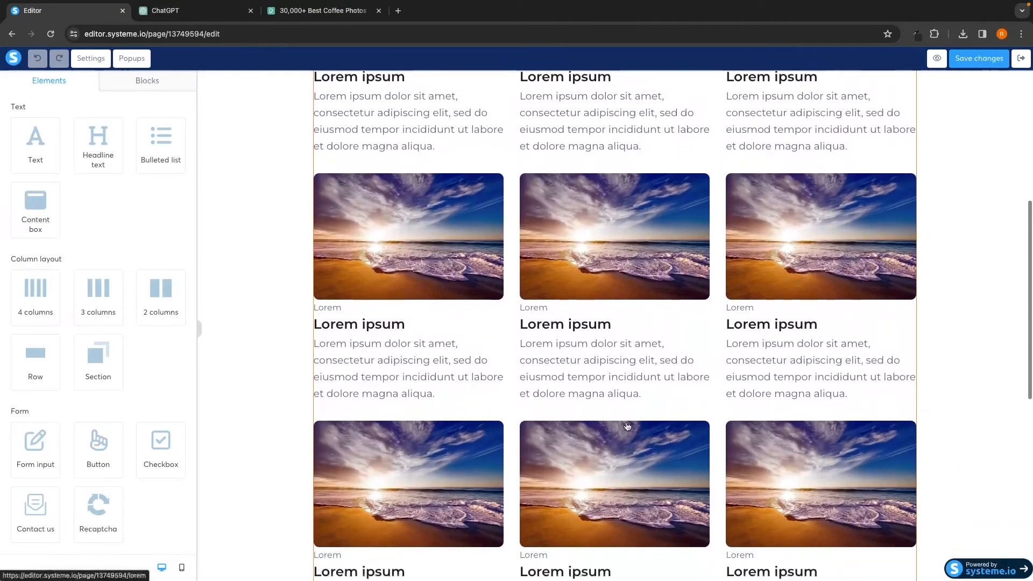
scroll(627, 426, "up", 6)
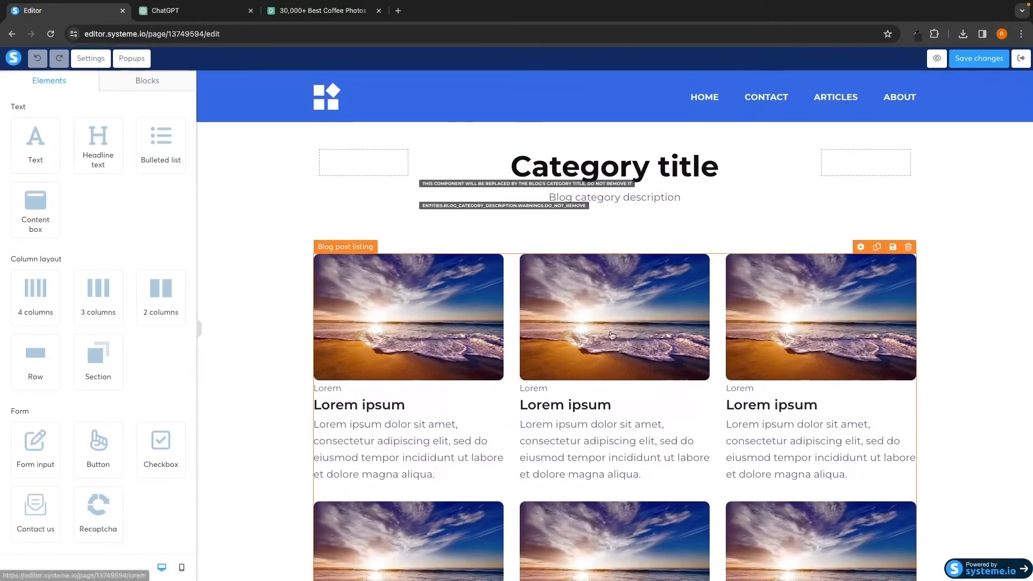
left_click(908, 247)
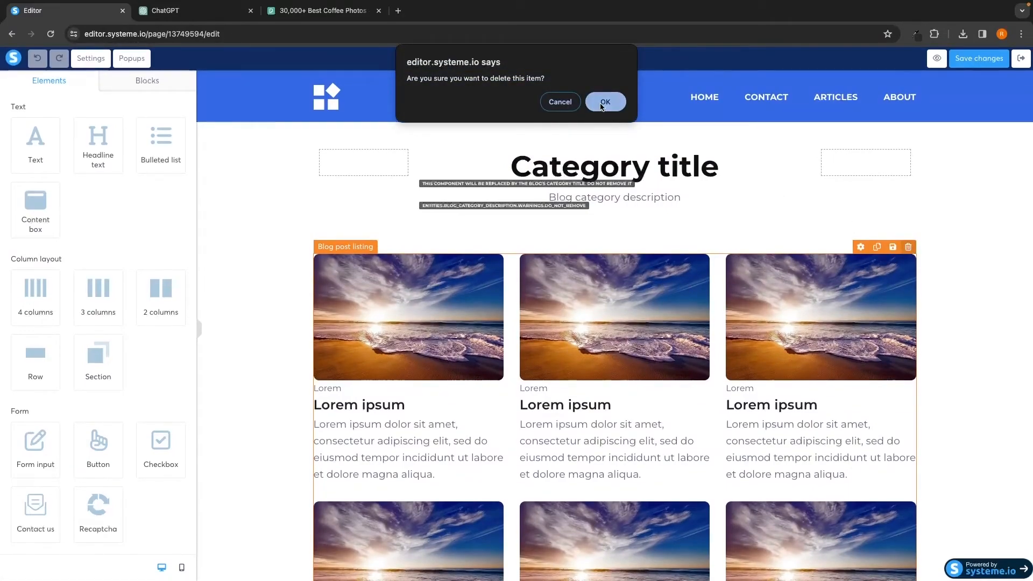
left_click(604, 93)
Try a Latest blog posts carousel in the area below the category description and delete it again.
scroll(145, 277, "down", 4)
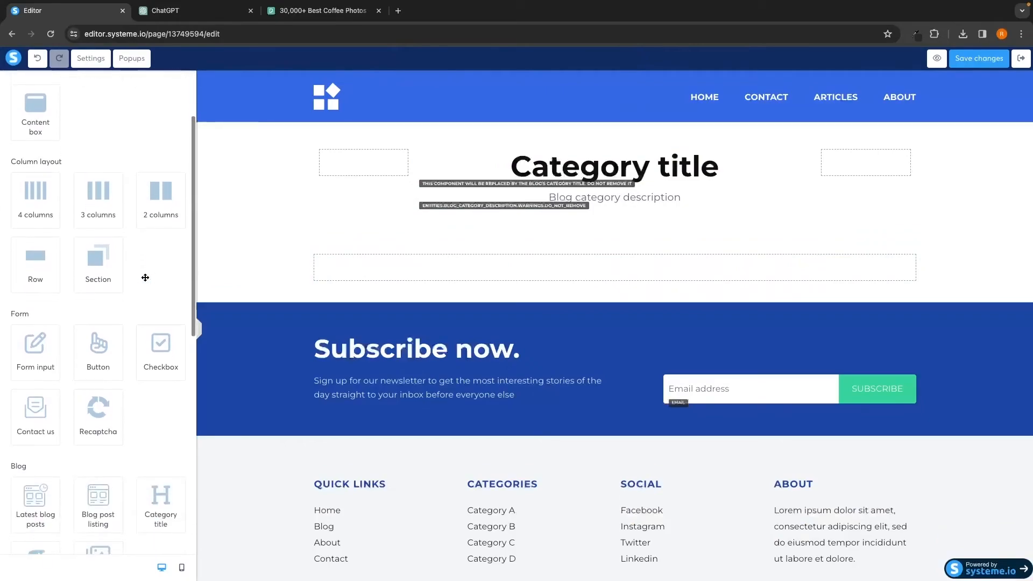
scroll(145, 277, "down", 1)
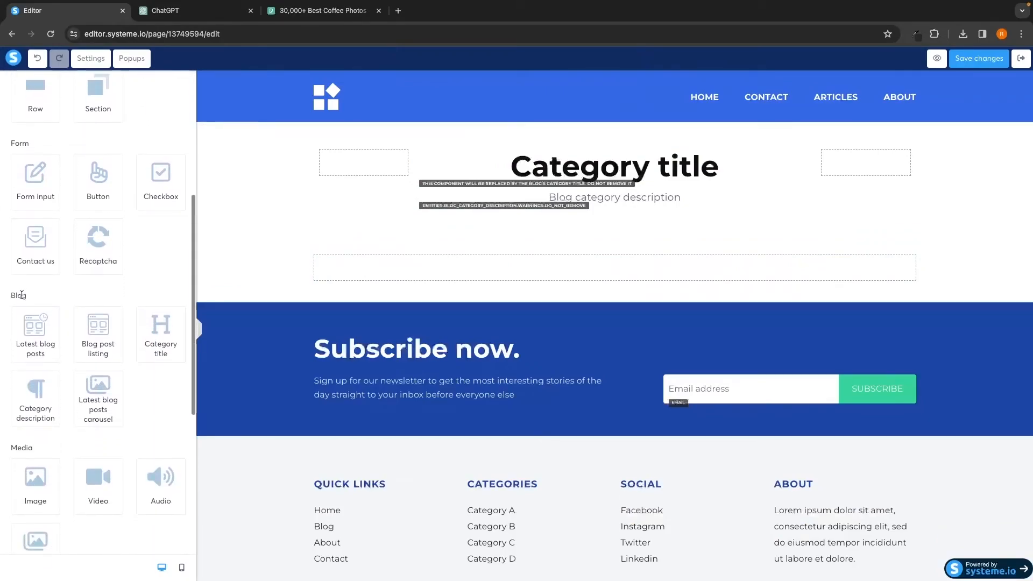
left_click_drag(9, 297, 57, 294)
left_click(57, 296)
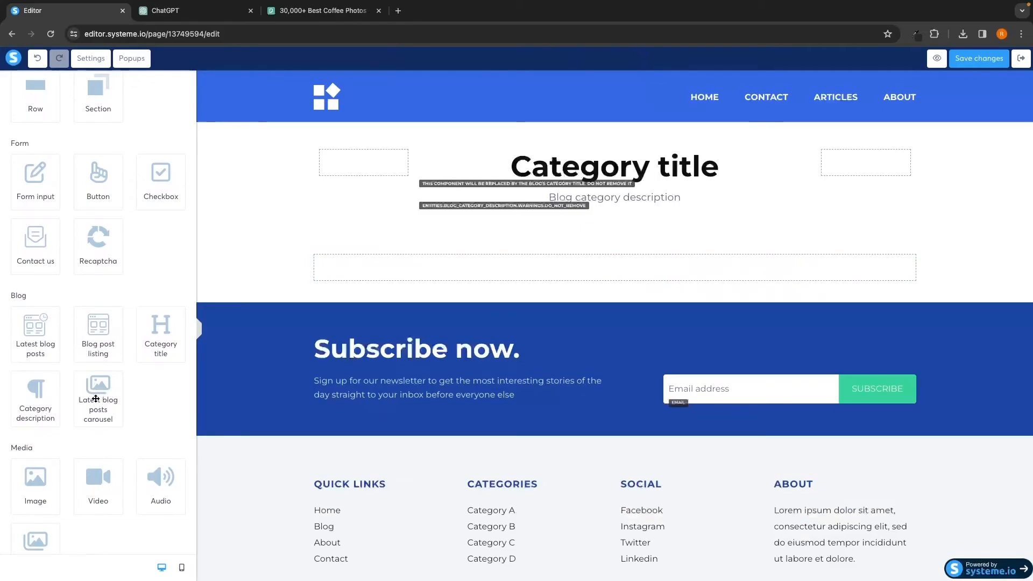
left_click_drag(104, 411, 605, 194)
scroll(653, 270, "down", 4)
scroll(655, 271, "up", 2)
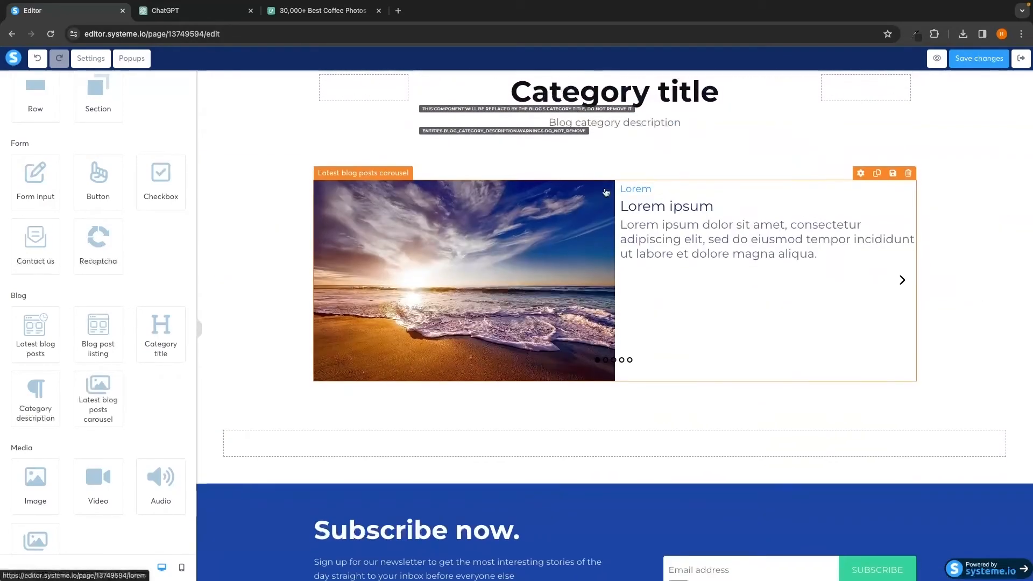
scroll(736, 370, "up", 1)
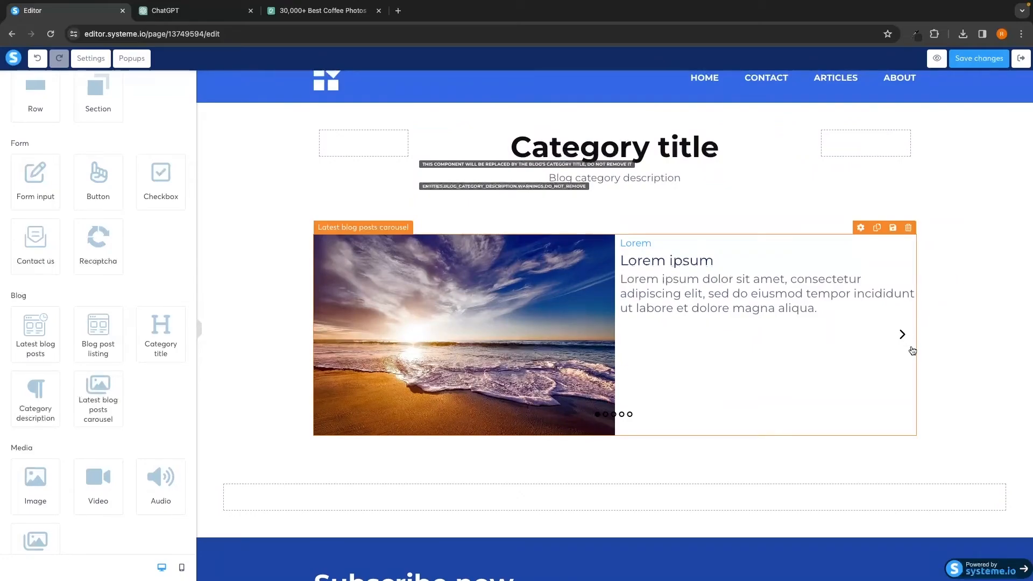
left_click(908, 228)
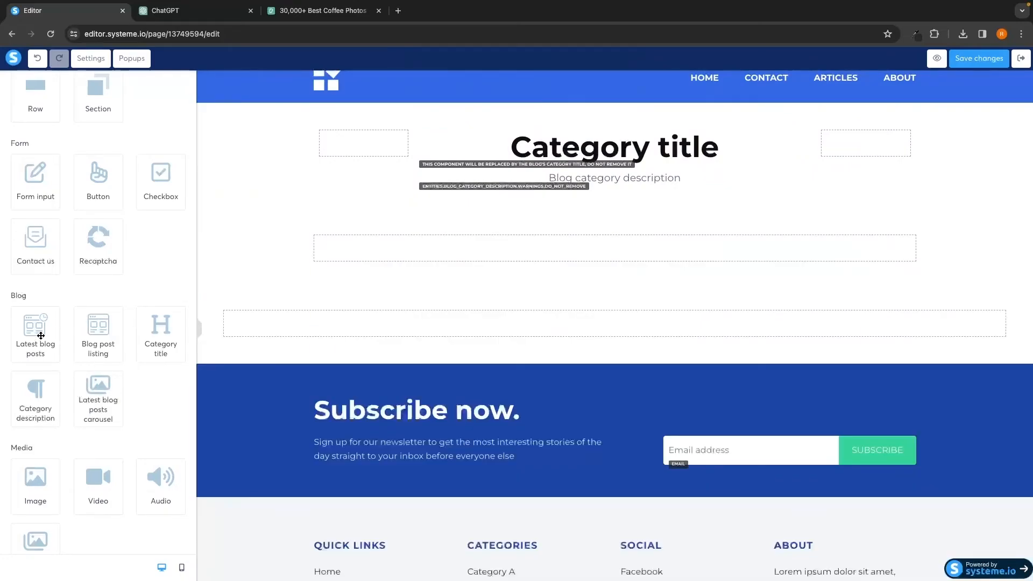
Add a Latest blog posts element directly below the category description and look over its layout.
left_click_drag(40, 335, 604, 205)
left_click_drag(594, 269, 604, 198)
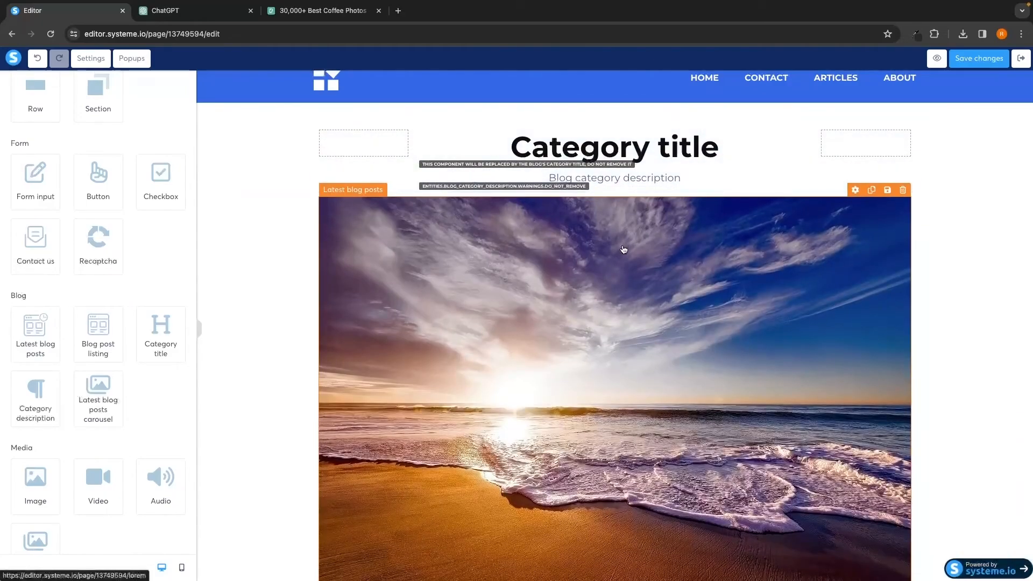
scroll(653, 298, "down", 4)
scroll(654, 299, "up", 4)
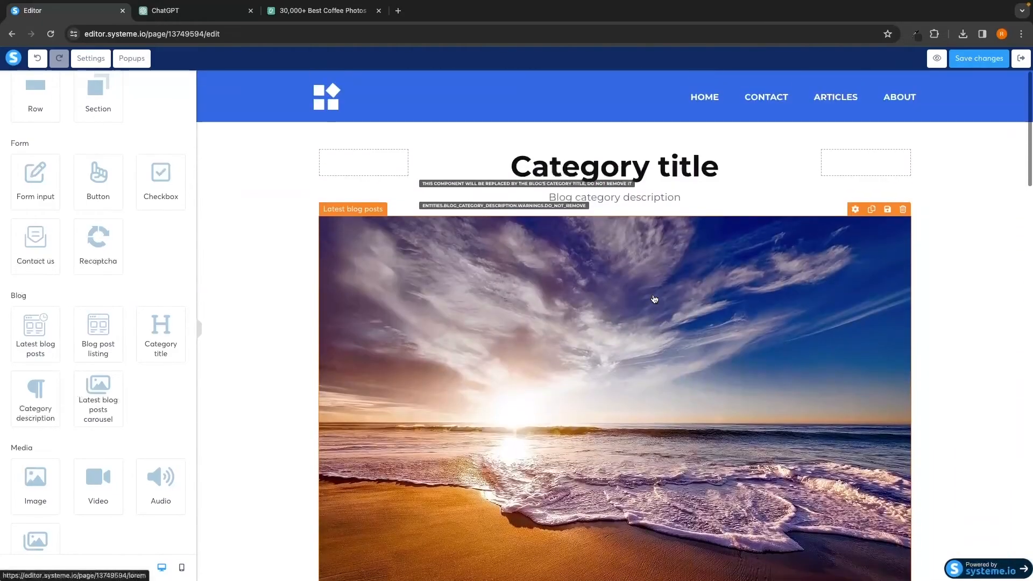
Look over the Latest blog posts element and its settings, then save the page and leave the editor.
scroll(654, 300, "down", 5)
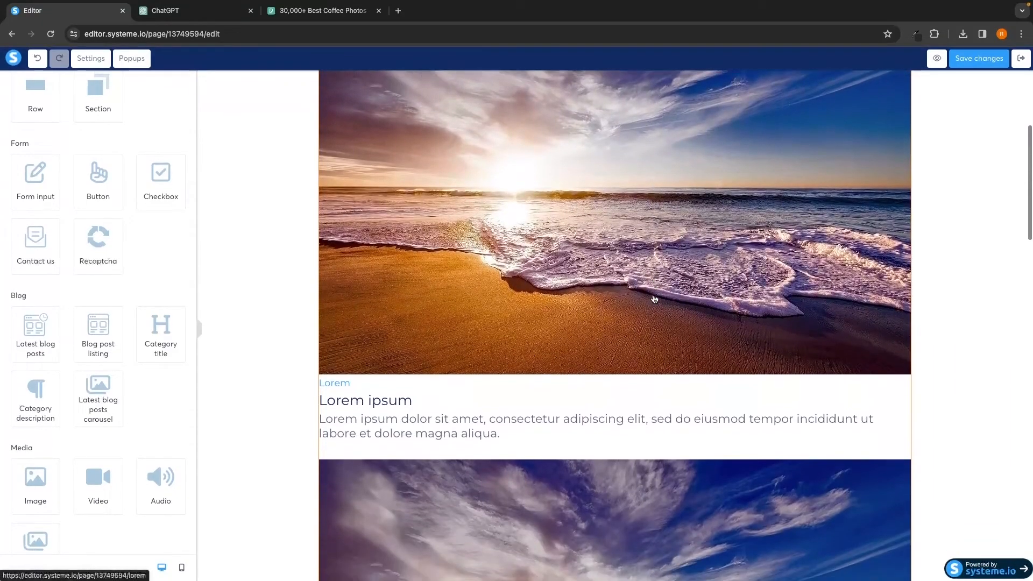
scroll(654, 299, "down", 4)
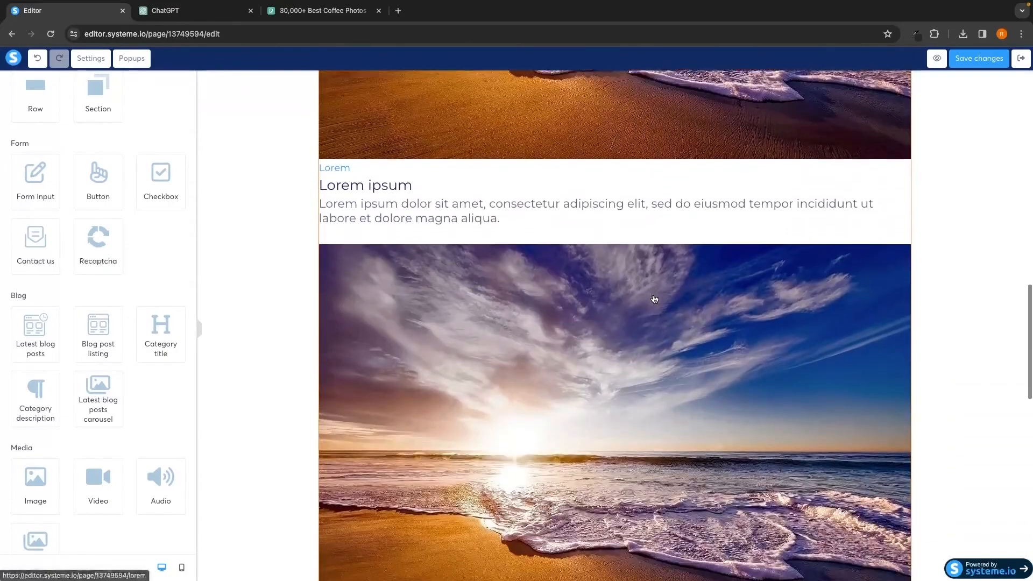
left_click(555, 311)
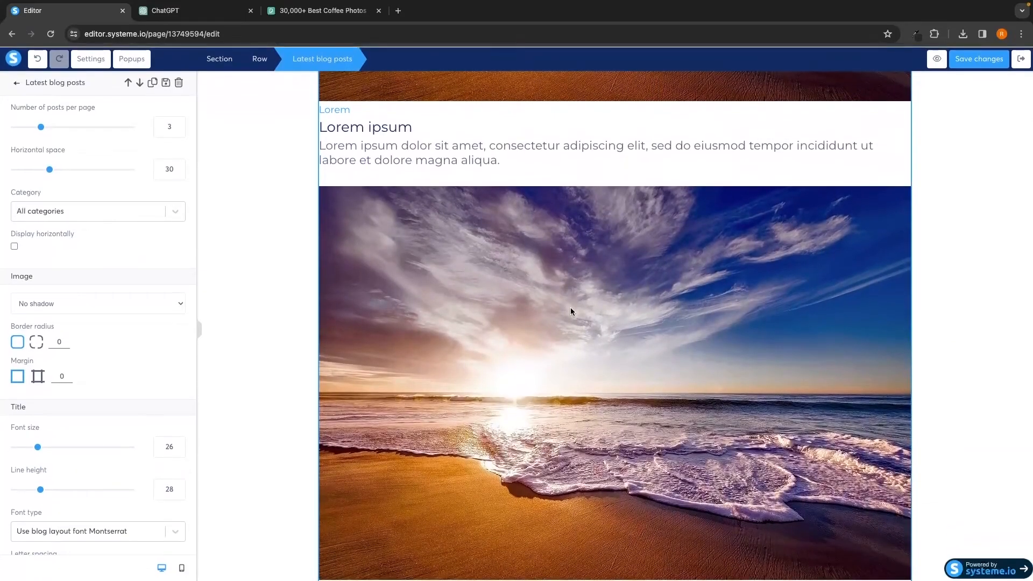
left_click(935, 240)
scroll(938, 242, "up", 8)
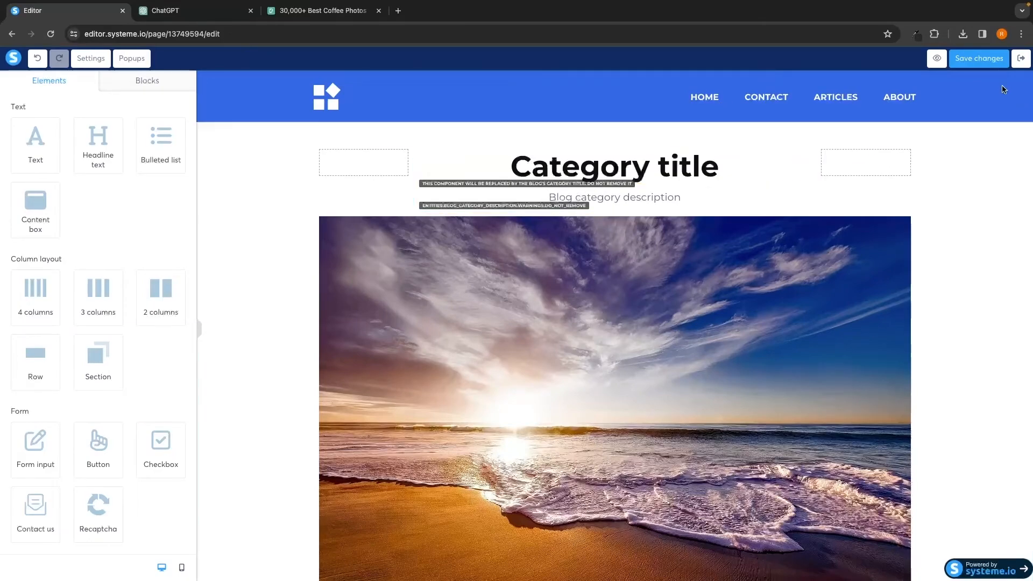
left_click(984, 60)
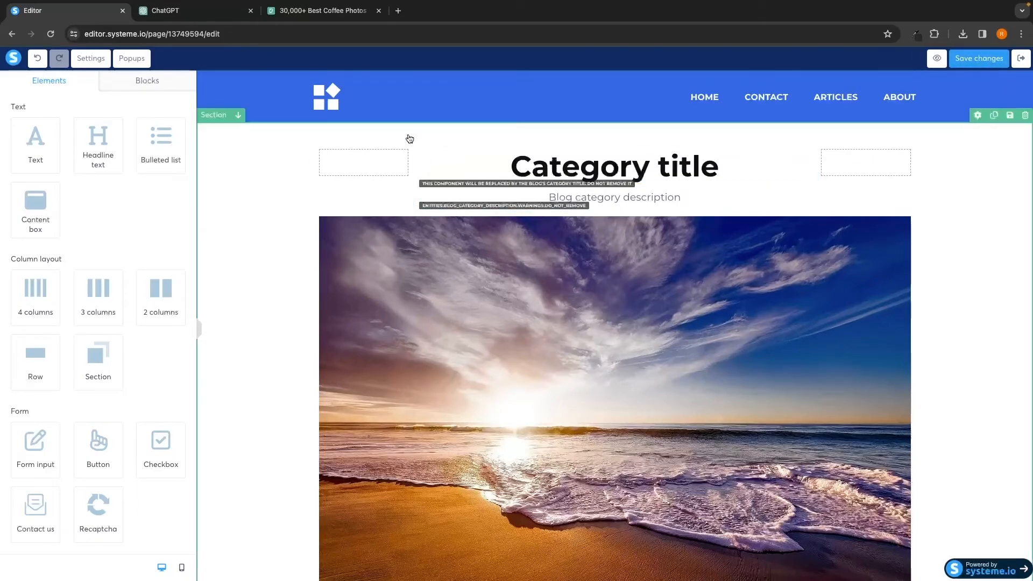
left_click(1019, 59)
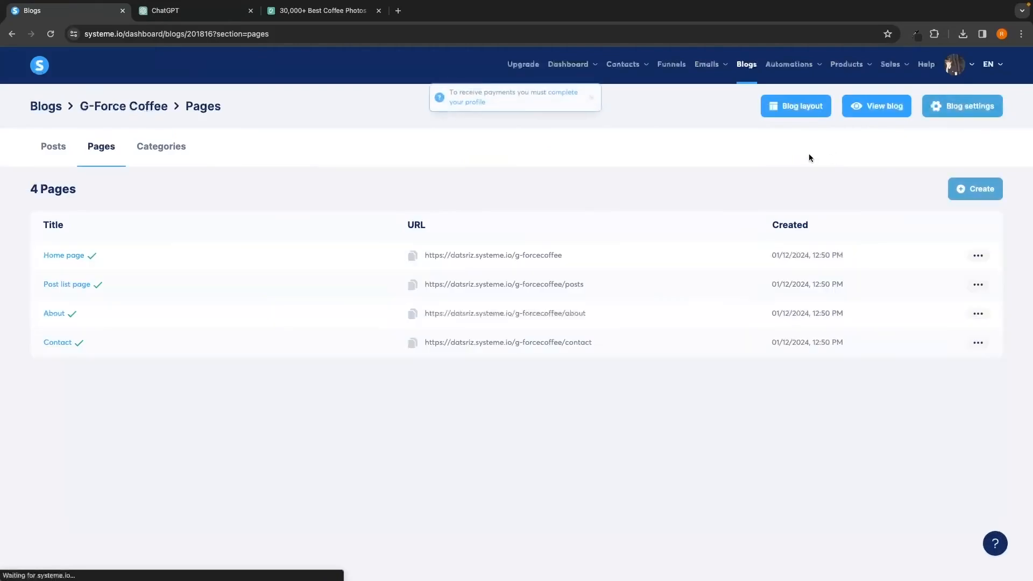
View the live blog and examine how the posts are displayed on its Articles page.
left_click(874, 111)
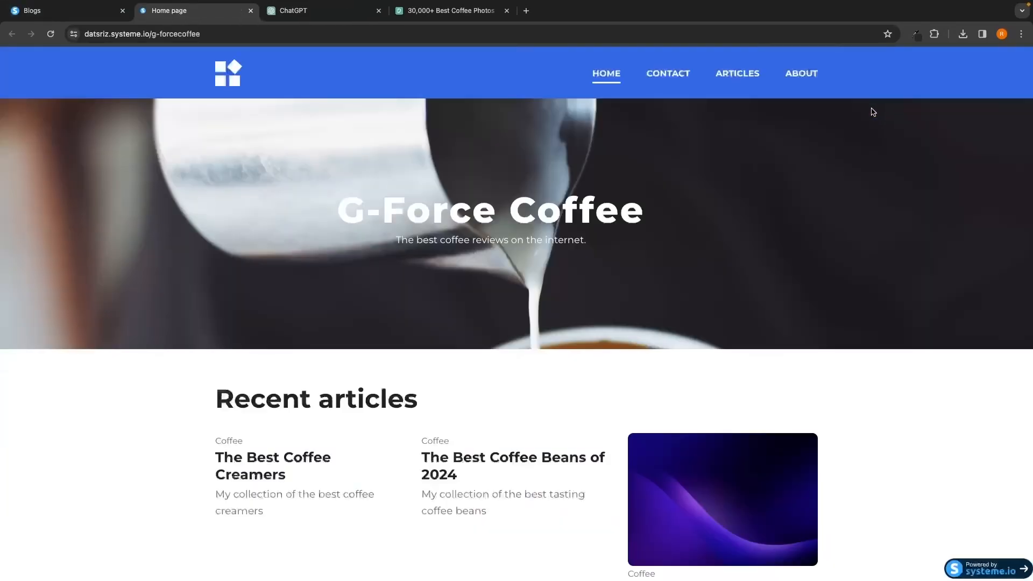
left_click(754, 80)
scroll(822, 214, "down", 10)
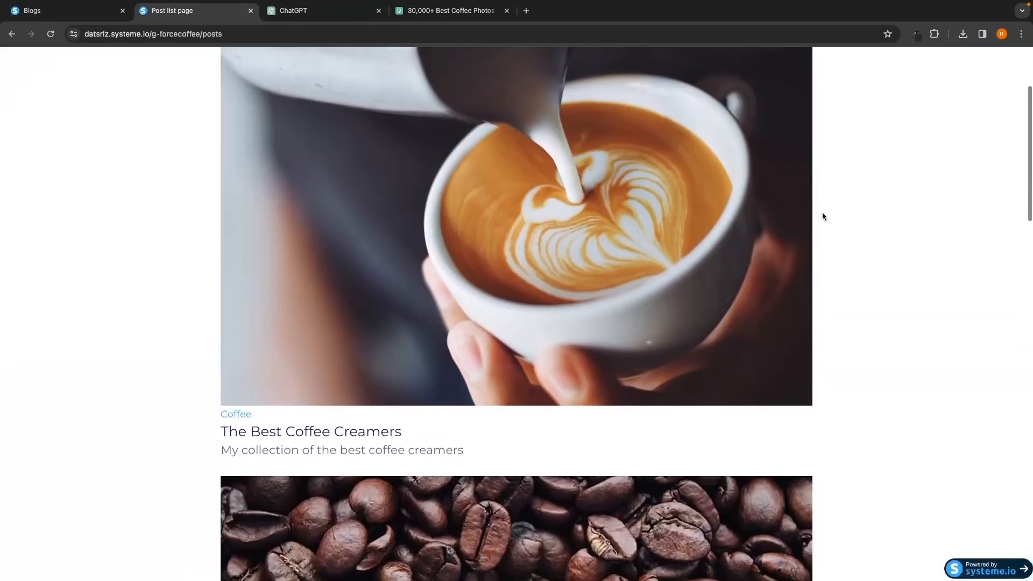
scroll(822, 215, "down", 8)
scroll(822, 215, "up", 20)
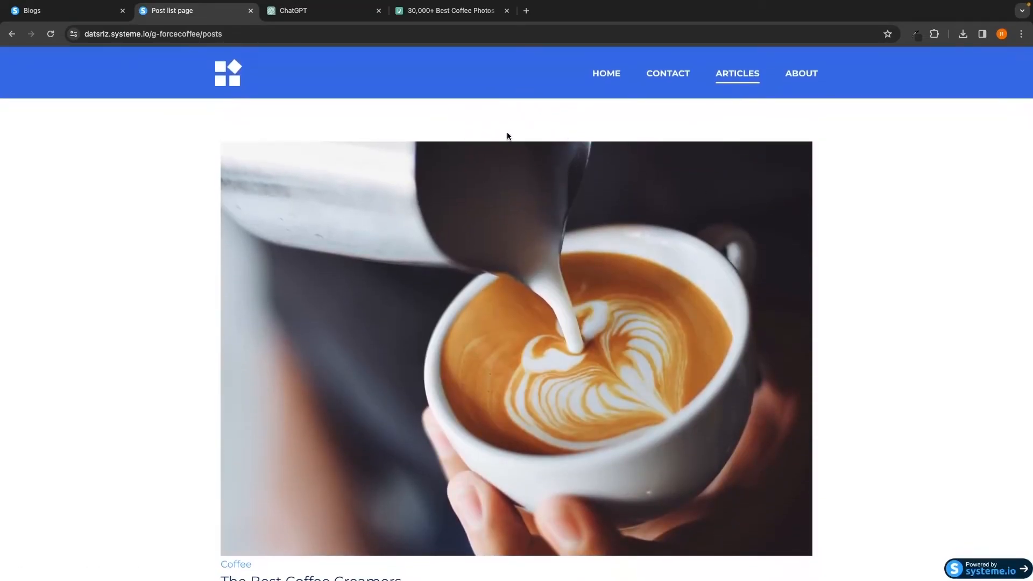
Reopen the Post list page for editing and delete its category title and category description.
left_click(78, 13)
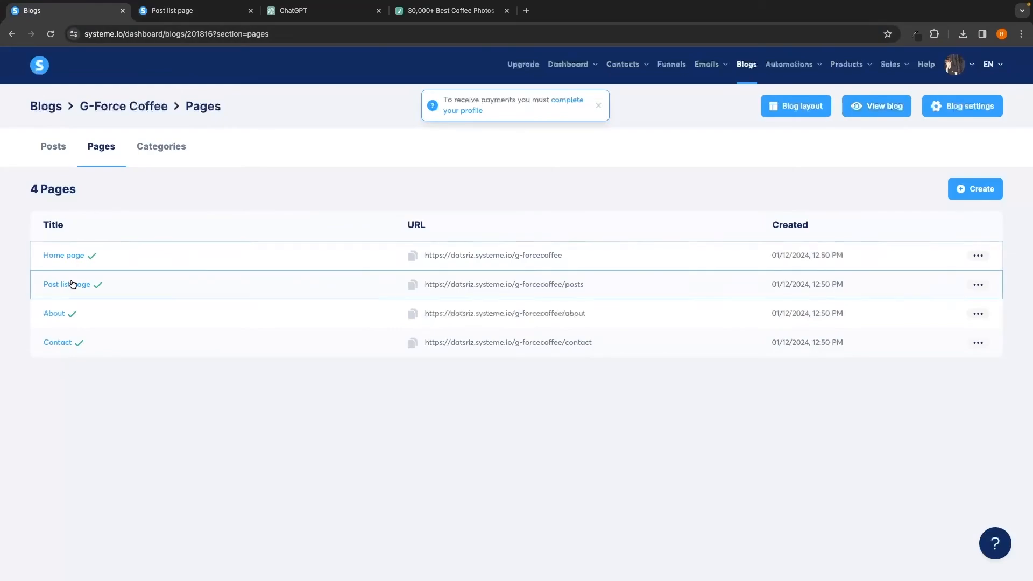
left_click(72, 285)
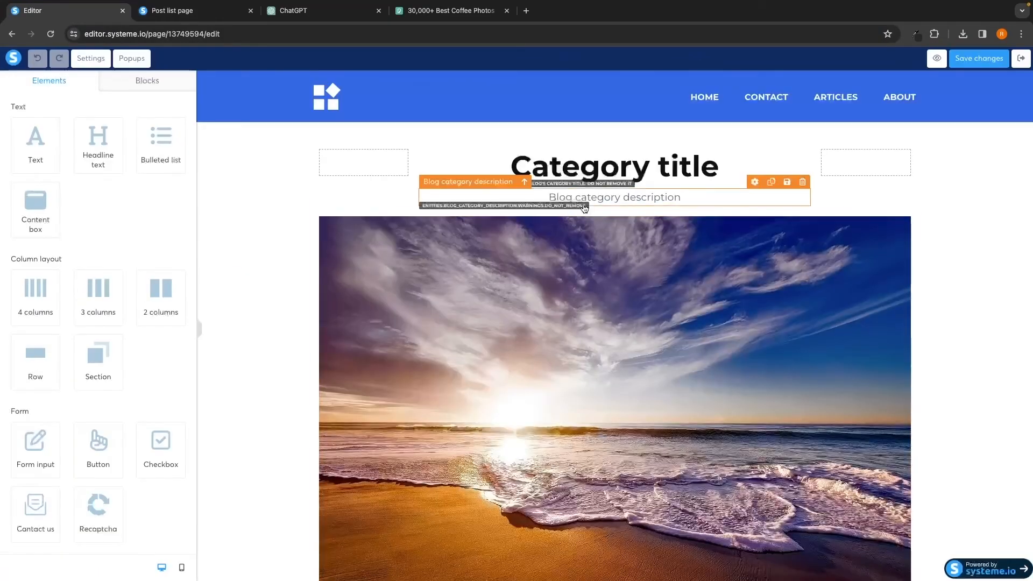
left_click(802, 142)
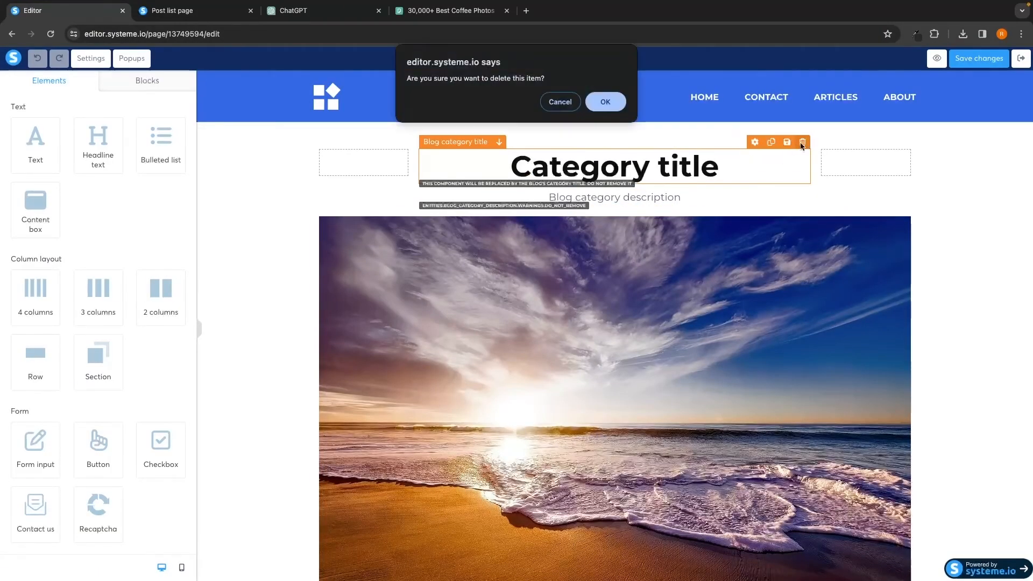
left_click(605, 102)
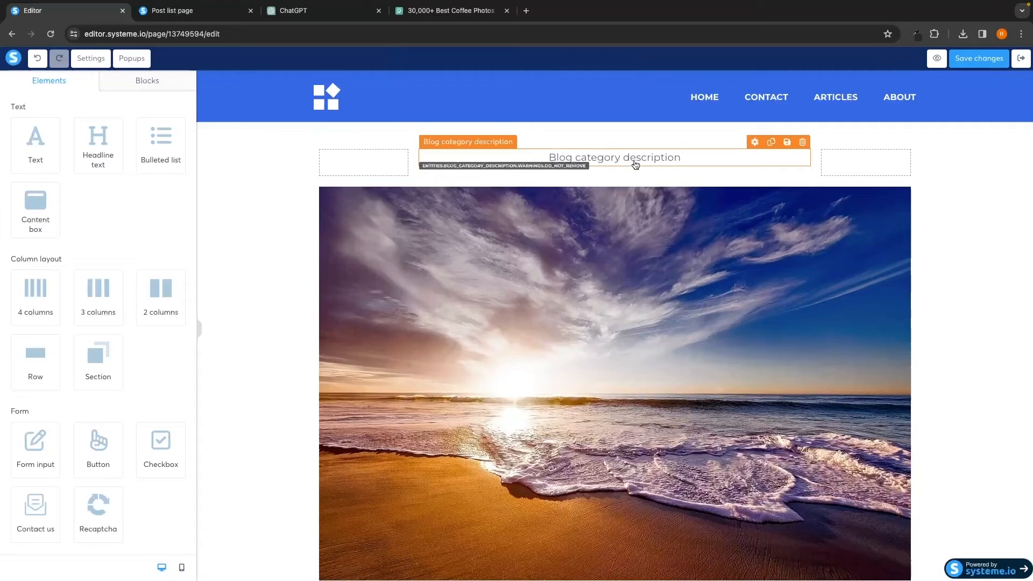
left_click(802, 142)
left_click(599, 107)
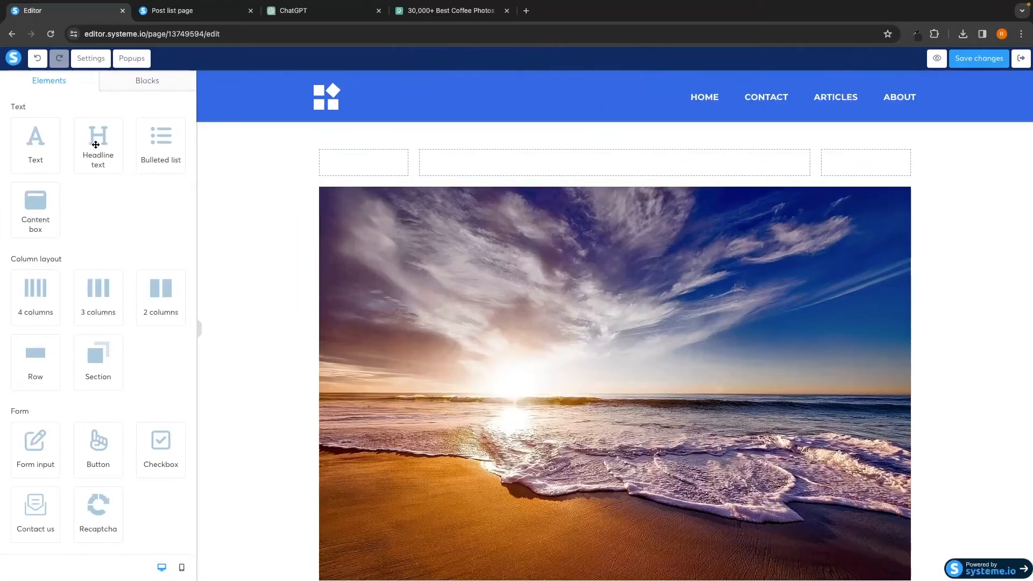
Add a headline text in the empty middle column above the posts, reading "Lastest Blog Articles".
left_click_drag(96, 144, 557, 150)
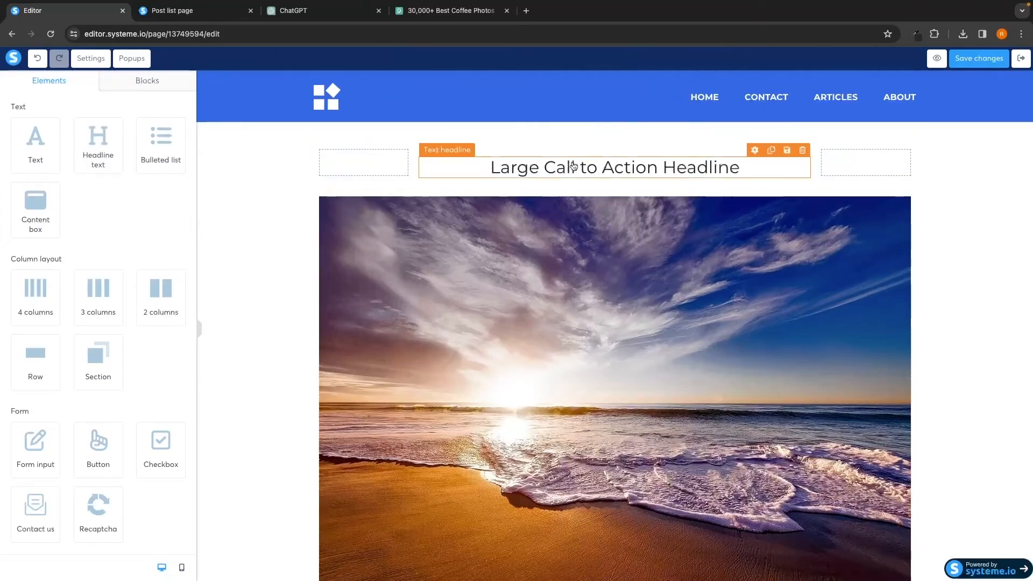
double_click(573, 166)
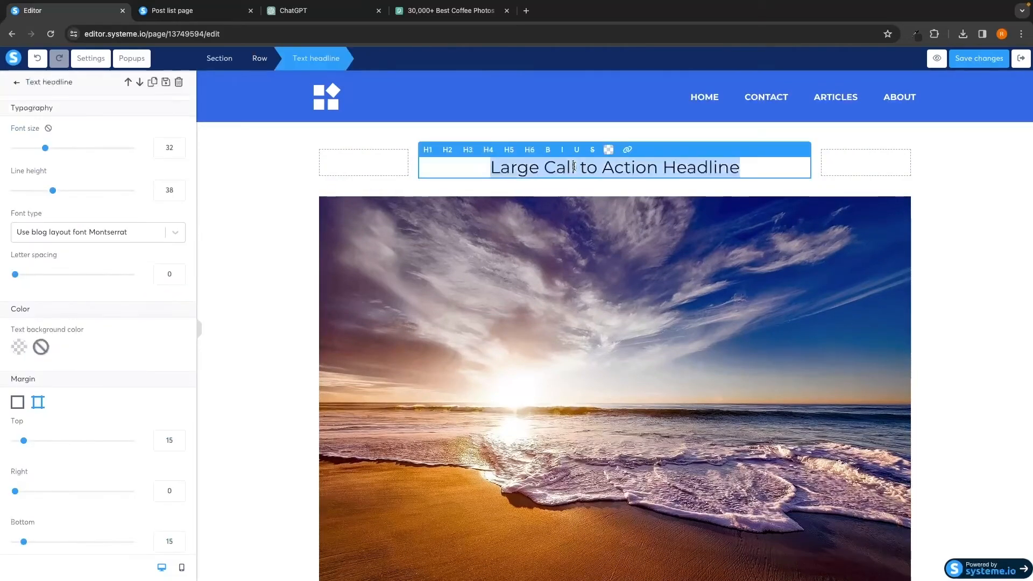
type("Last B")
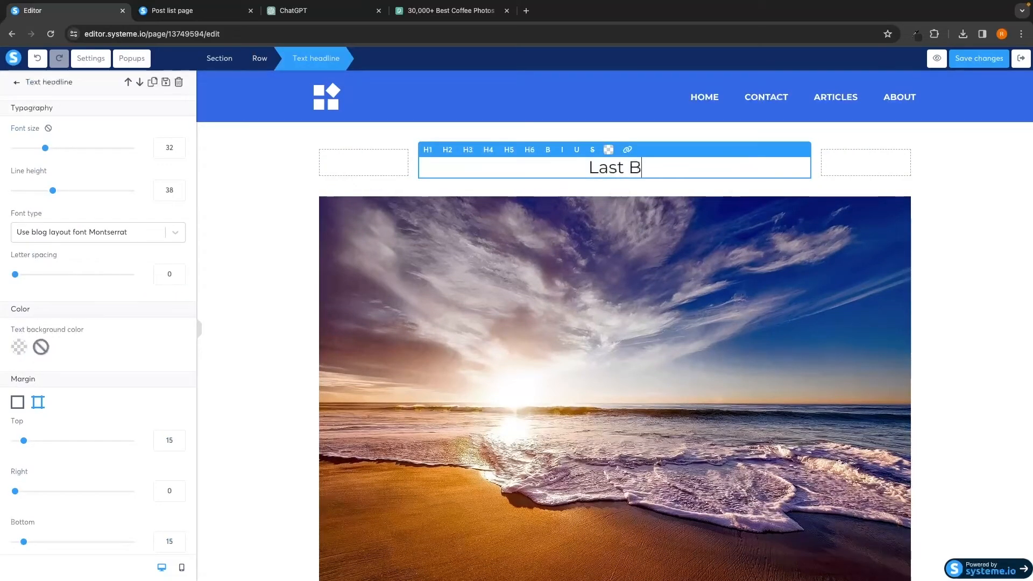
key("BackSpace")
key("BackSpace")
type("est Blog Articles")
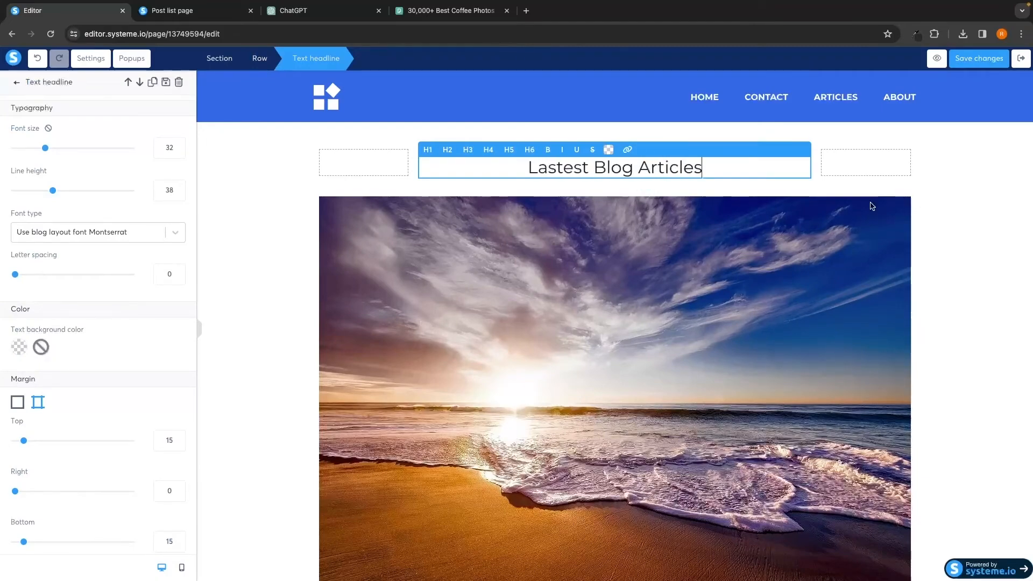
Format the new headline as bold H1 with a font size of 60.
left_click_drag(712, 169, 453, 151)
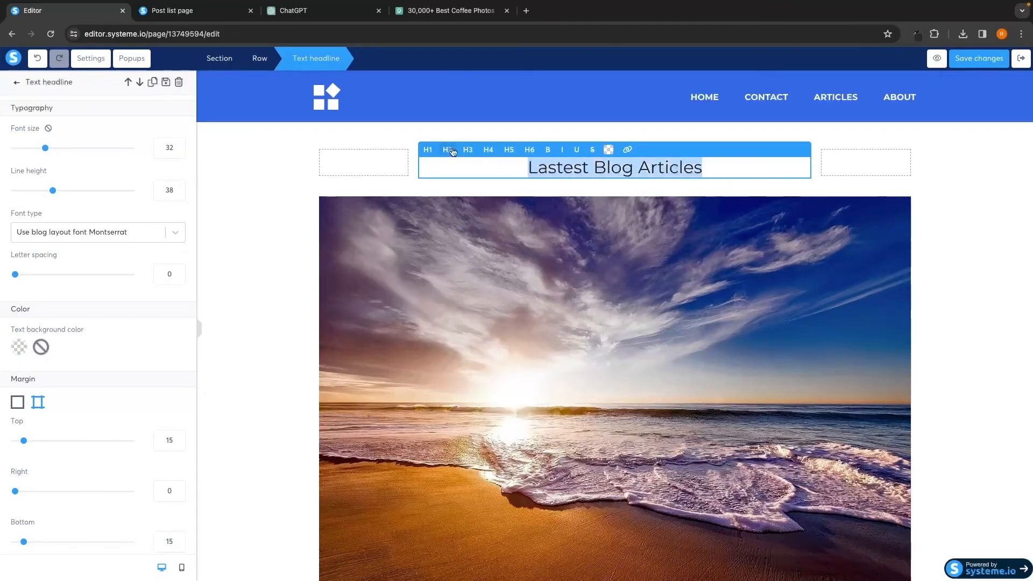
left_click(427, 149)
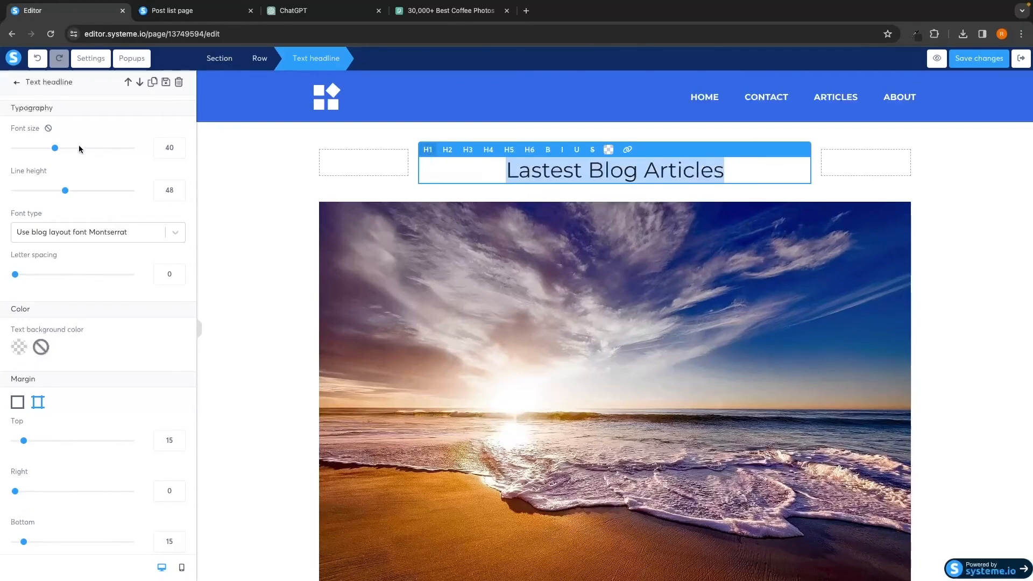
left_click_drag(56, 150, 81, 153)
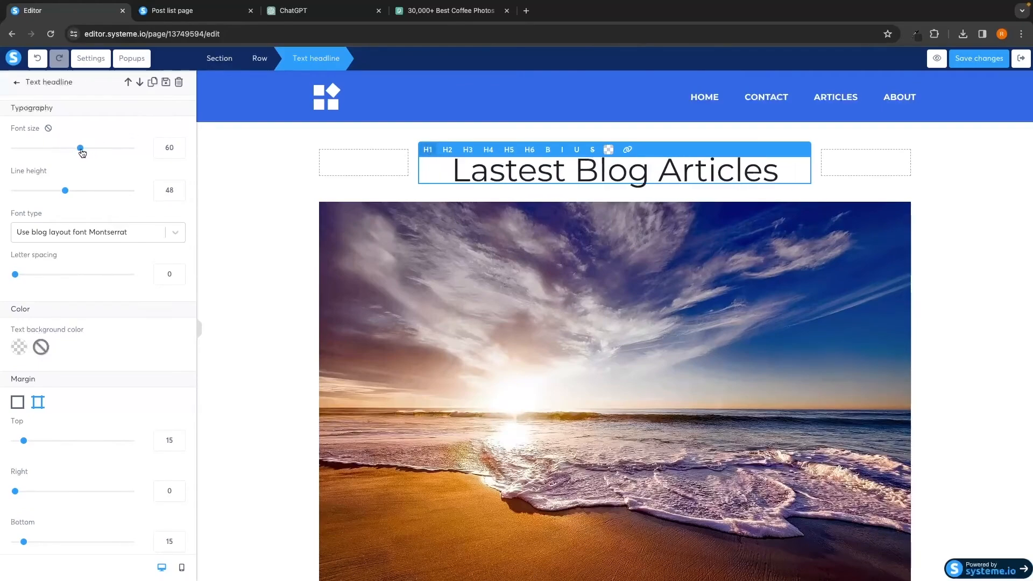
triple_click(536, 177)
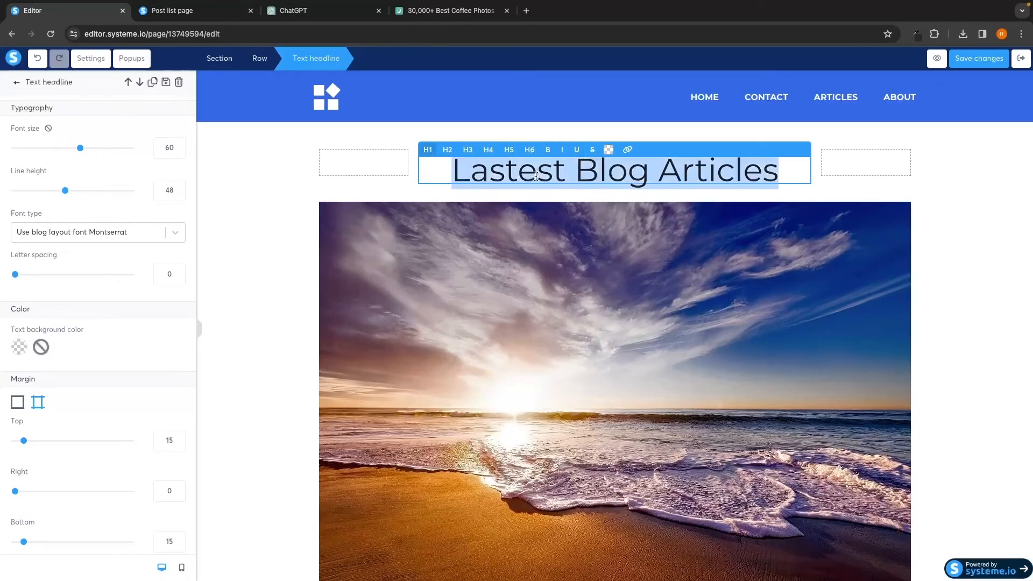
left_click(548, 150)
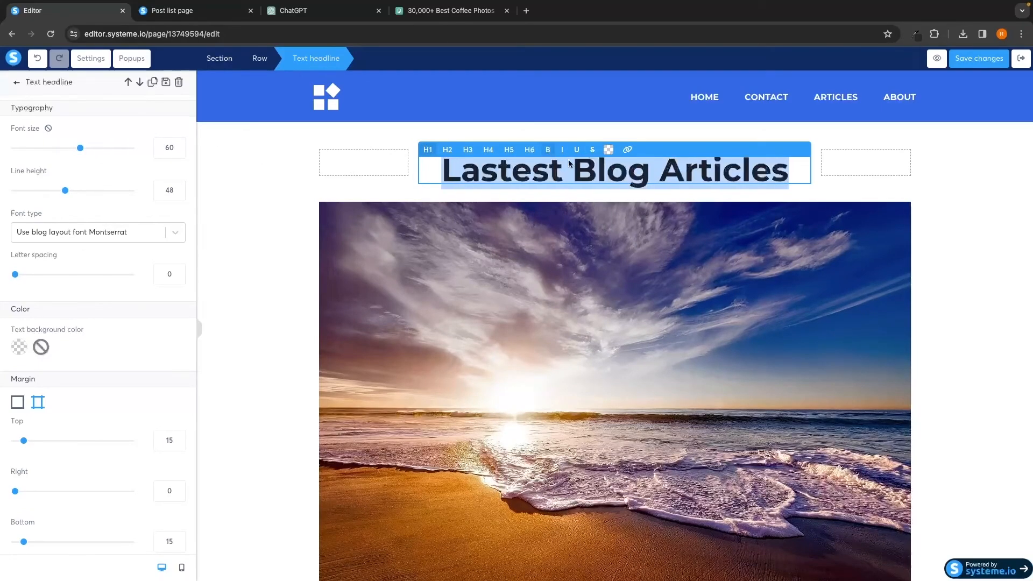
left_click(936, 234)
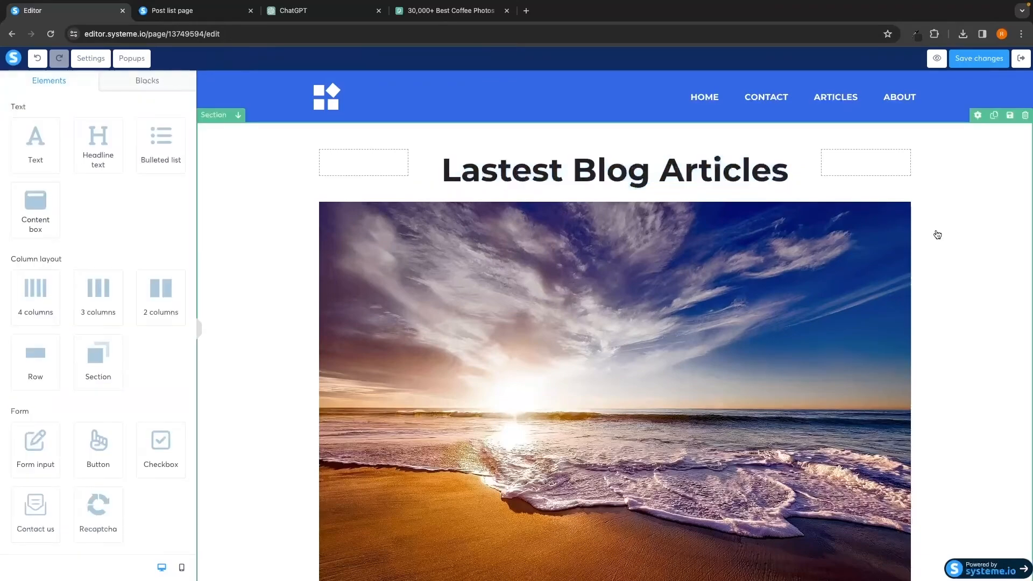
Change the headline to "MY Favourite Coffee Articles", save the page and leave the editor.
scroll(753, 269, "down", 1)
left_click(572, 127)
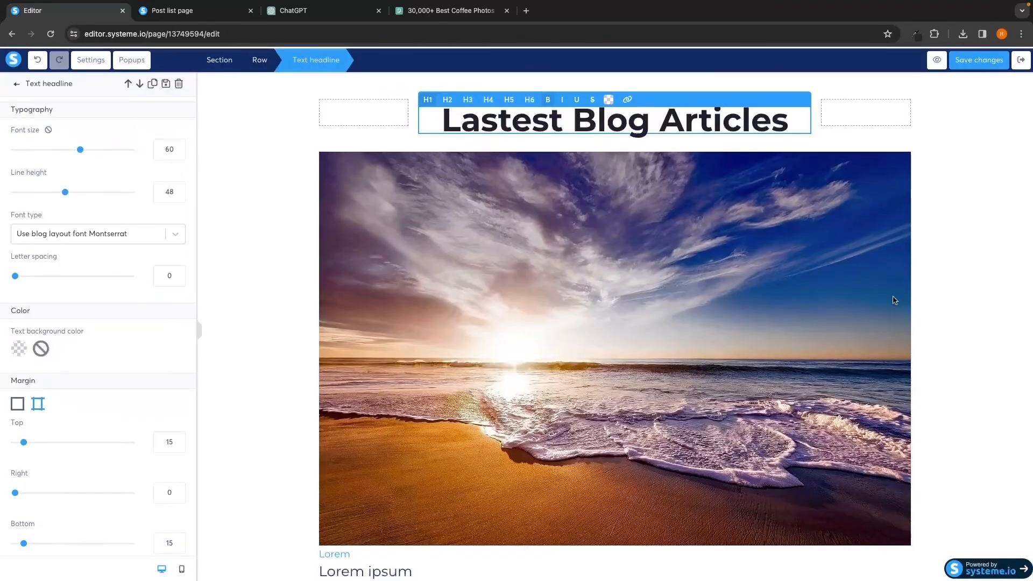
left_click_drag(569, 117, 443, 116)
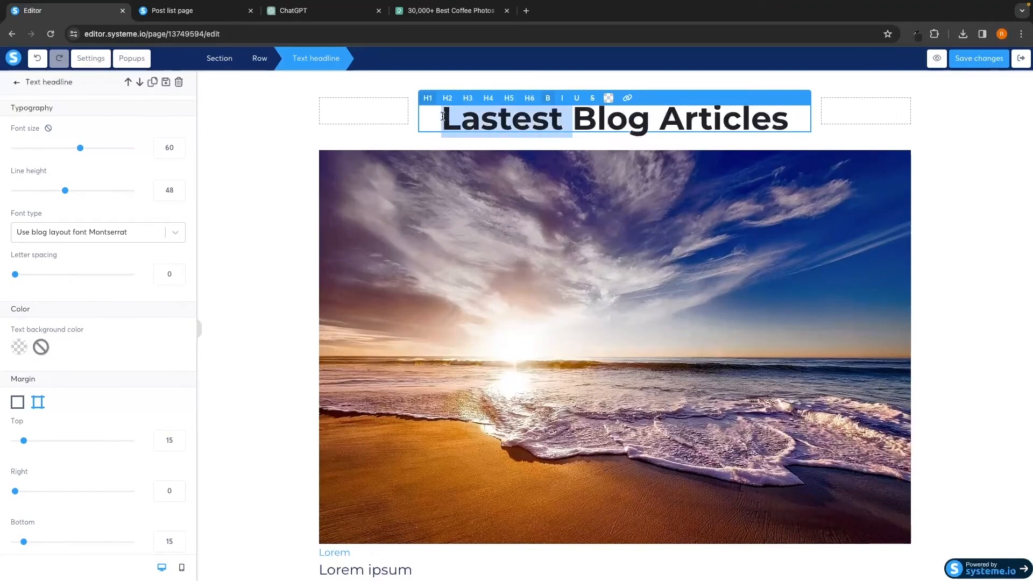
type("mY")
key("BackSpace")
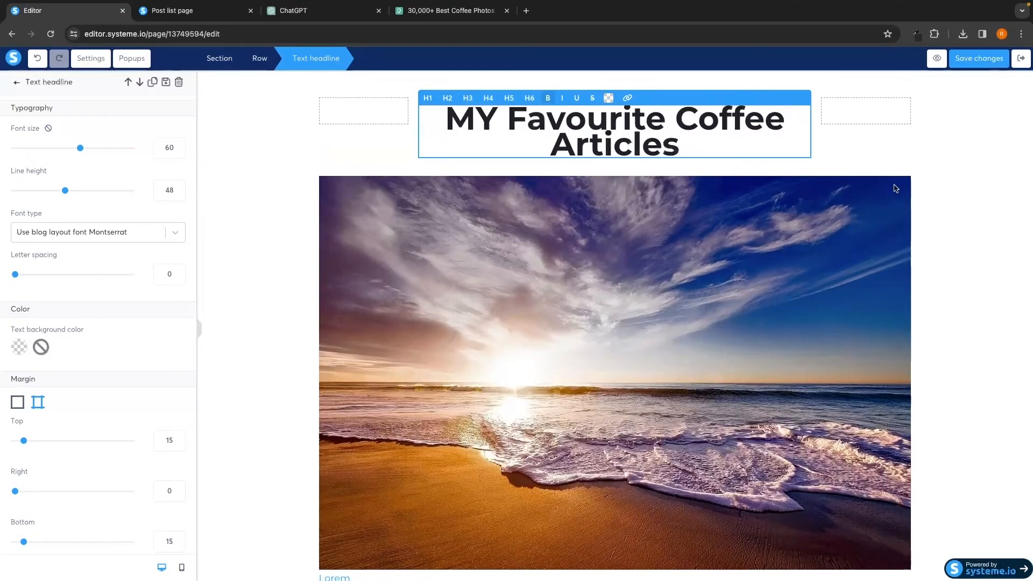
left_click(946, 200)
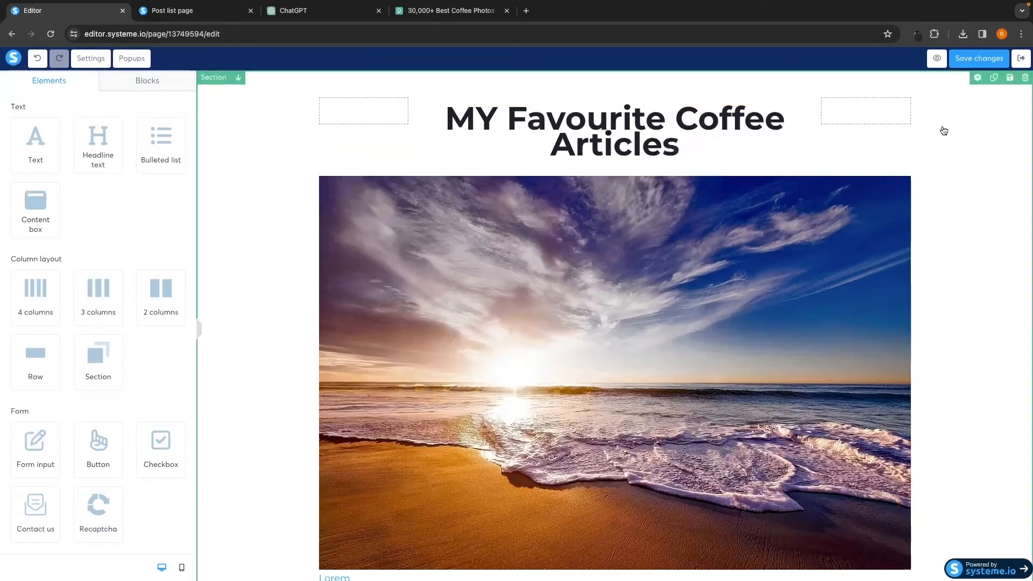
left_click(968, 64)
left_click(1020, 60)
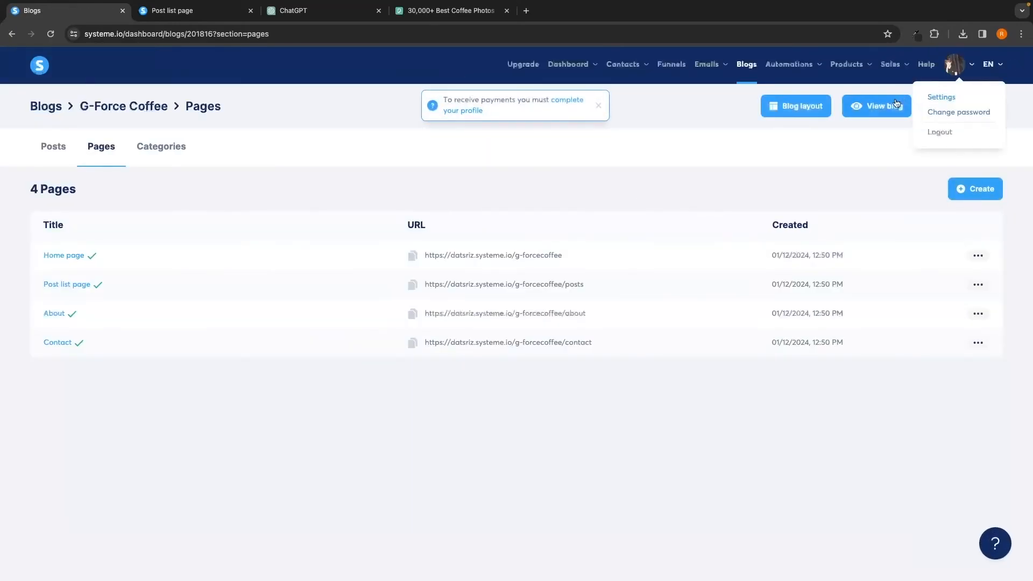
View the live blog, check the headline on its Articles page and close that view.
left_click(896, 104)
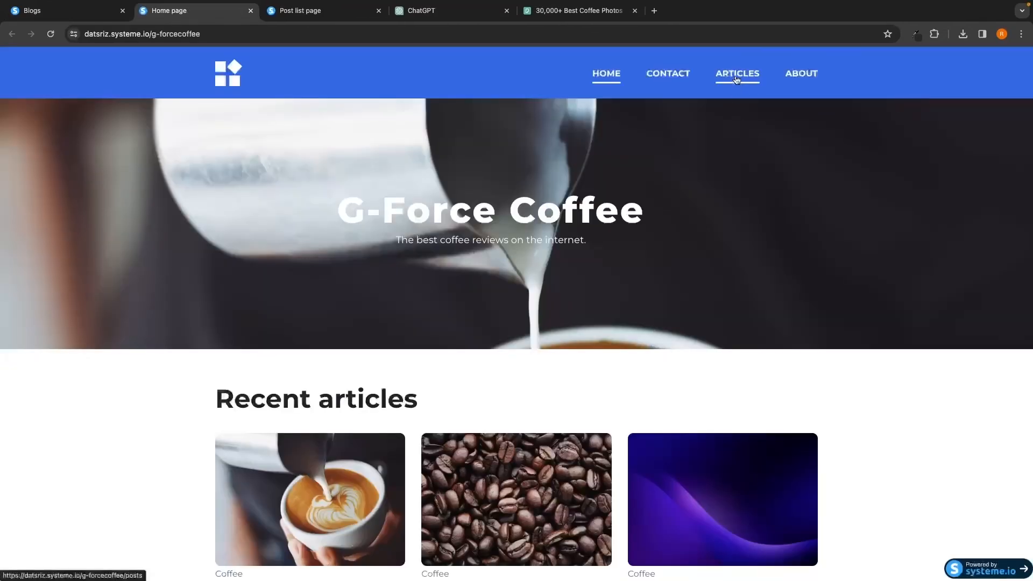
left_click(736, 82)
left_click_drag(348, 146, 661, 173)
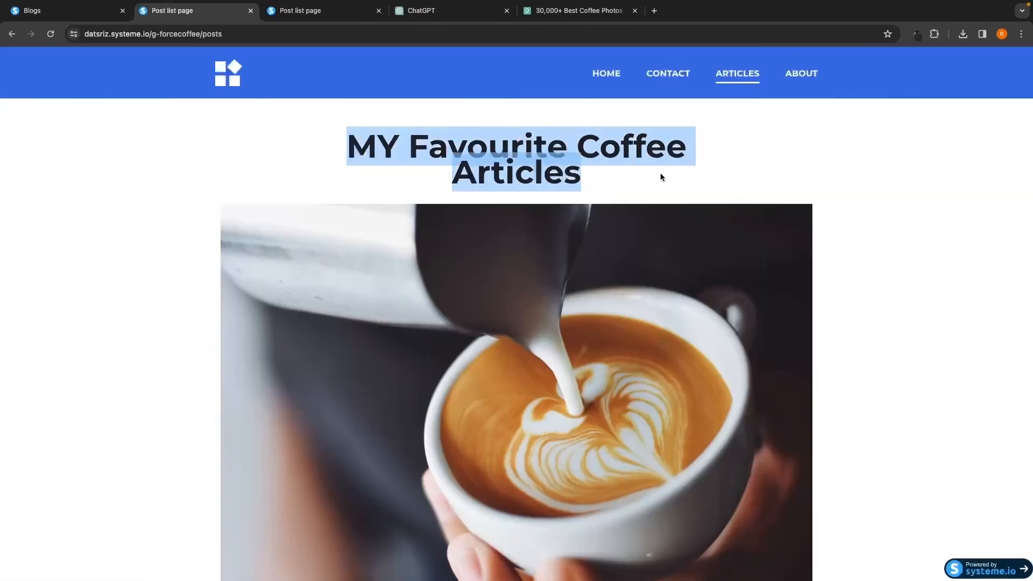
left_click(724, 185)
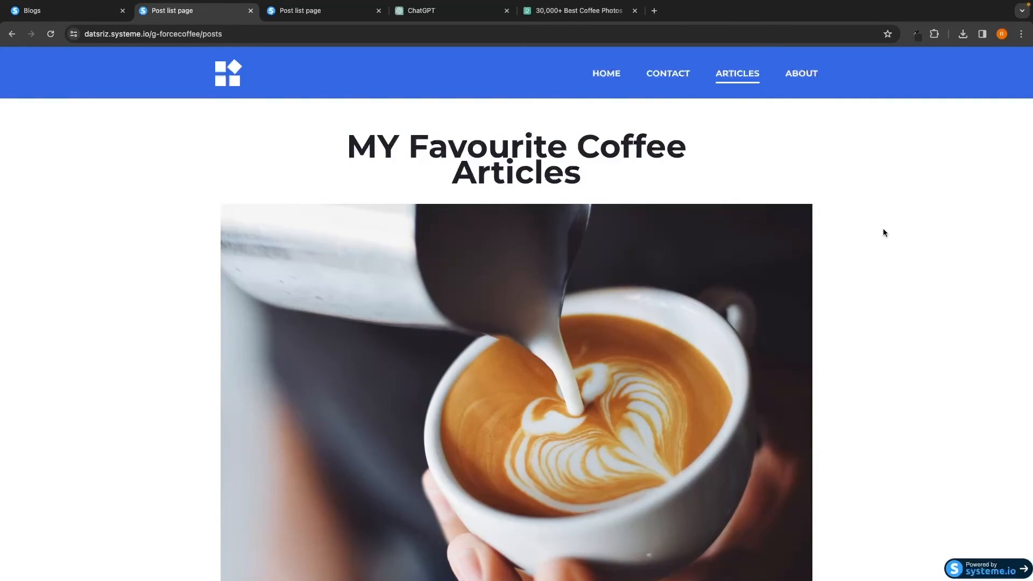
left_click(251, 11)
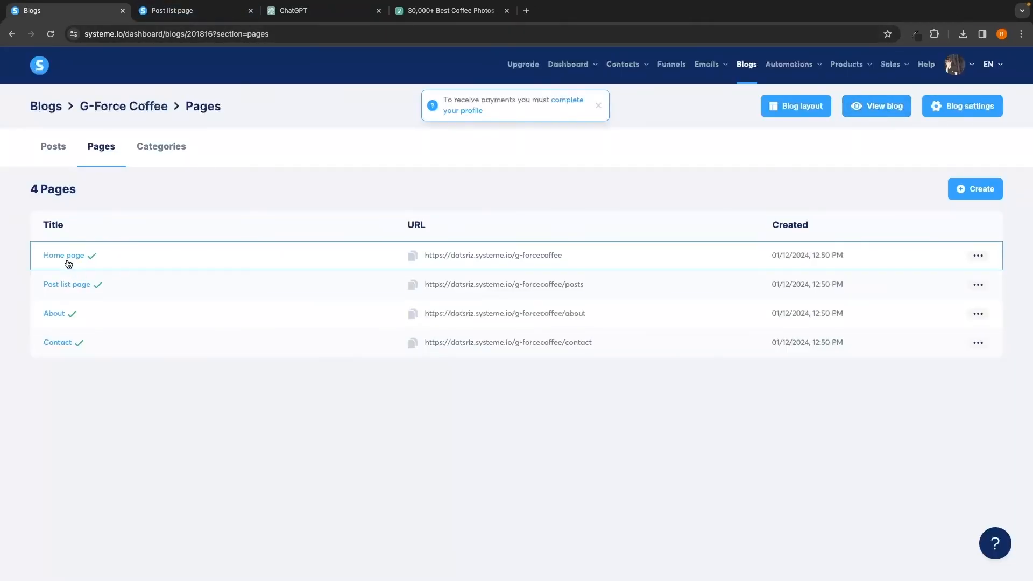
Open the About page for editing and change its main headline to "My Mission".
left_click(55, 319)
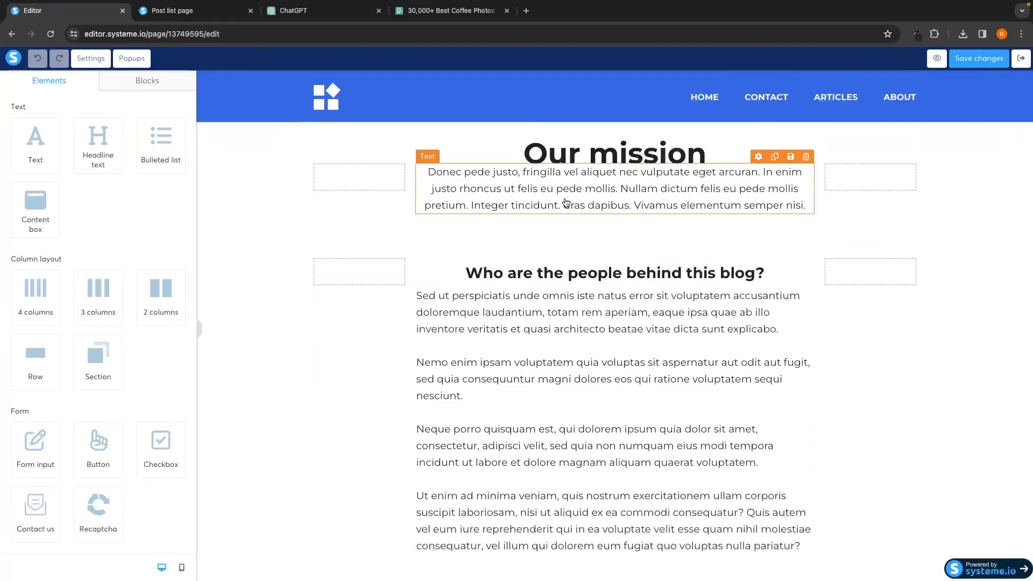
left_click(577, 149)
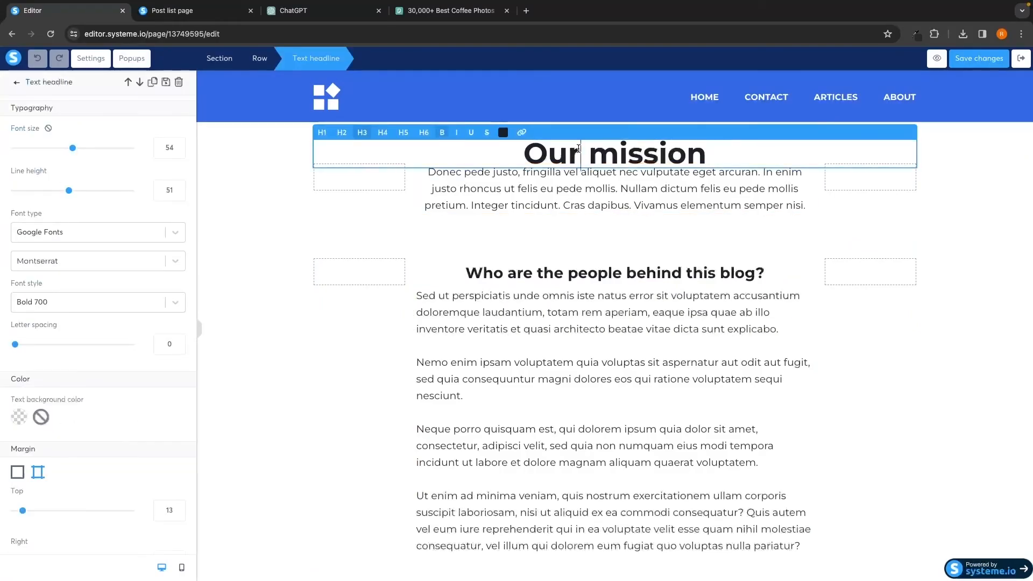
left_click_drag(588, 152, 519, 148)
type("My")
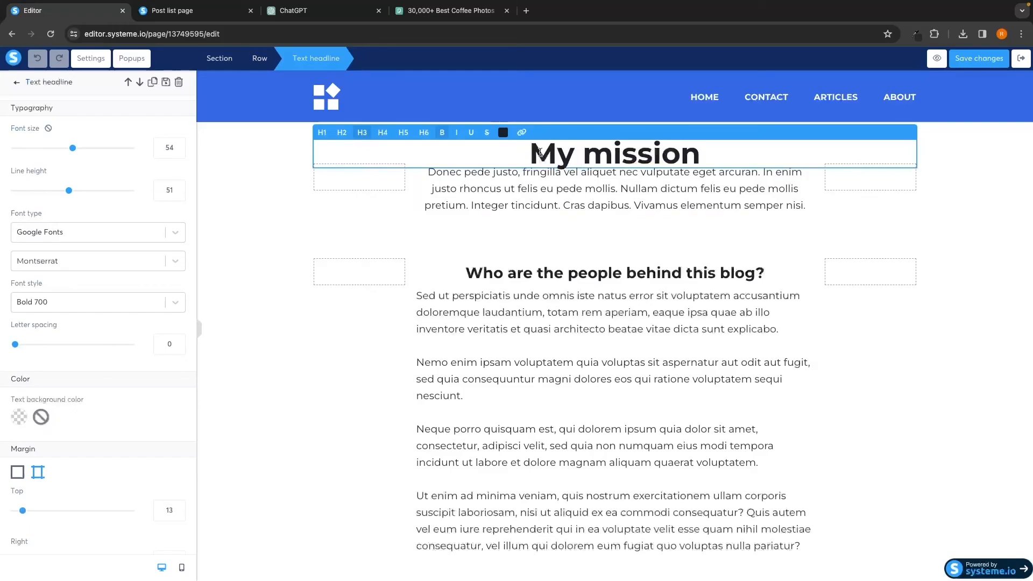
key("BackSpace")
type("M")
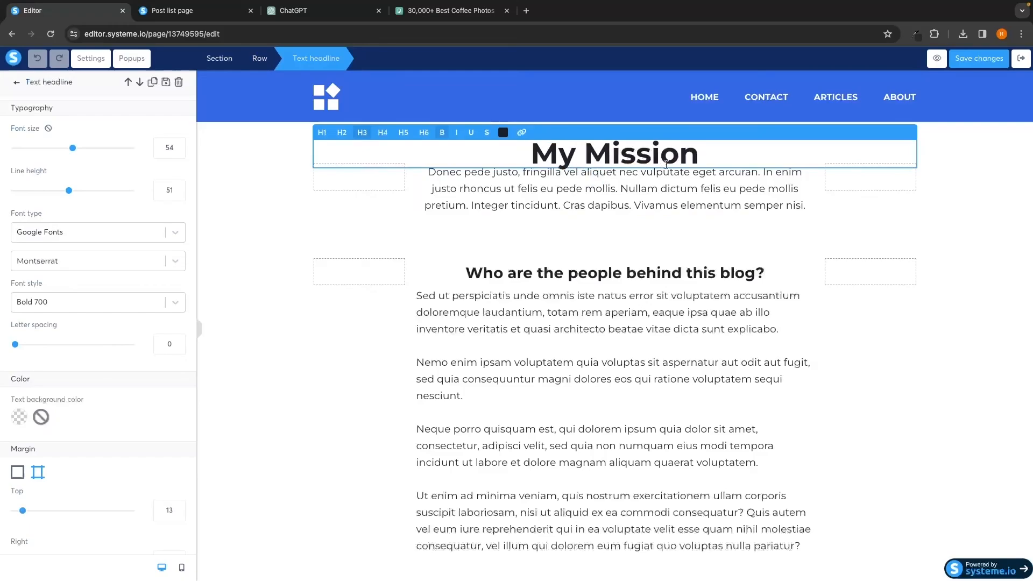
left_click(670, 186)
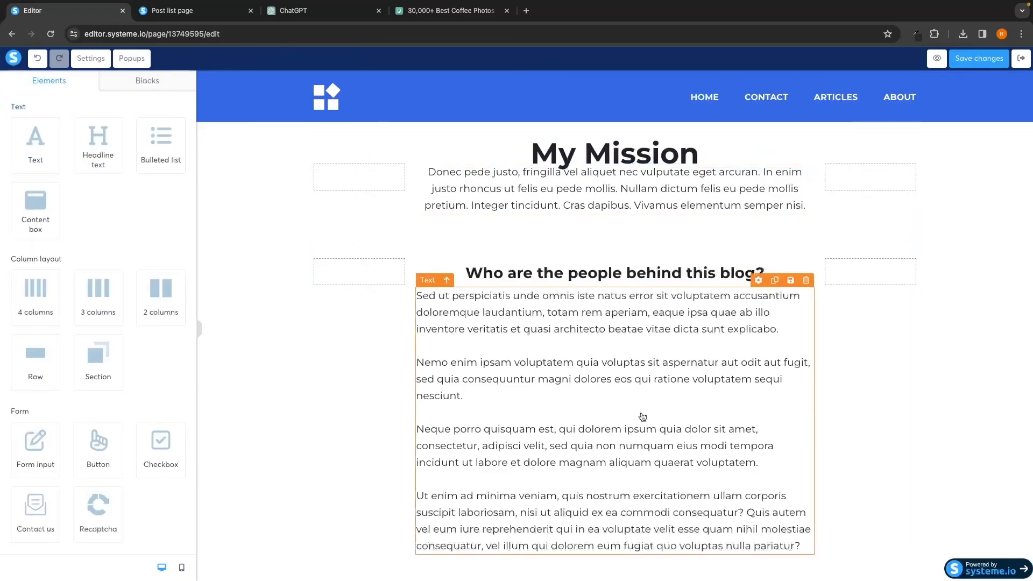
Delete the office photo banner section and the "Our team" section from the About page.
scroll(643, 417, "down", 5)
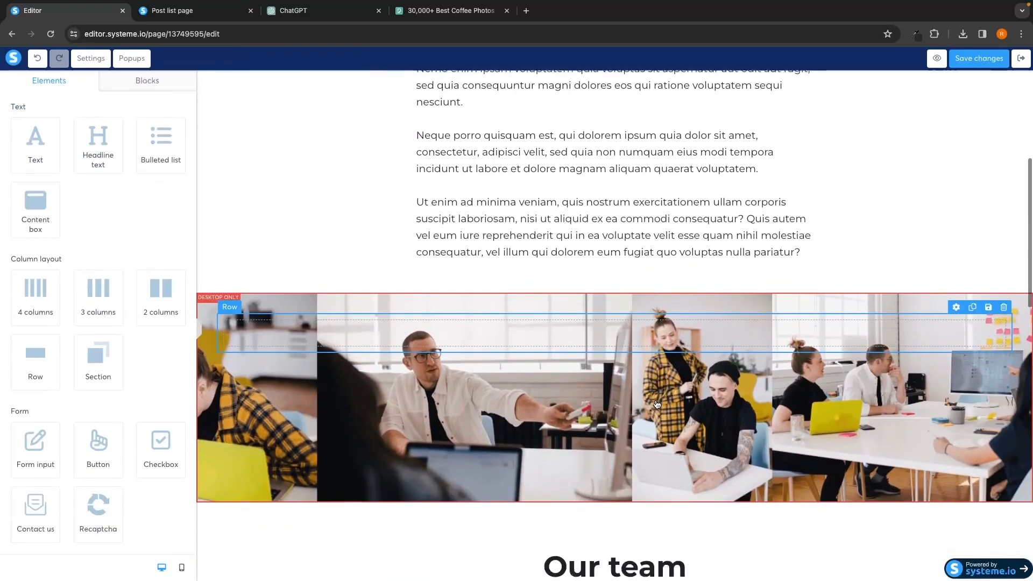
scroll(657, 405, "up", 5)
scroll(643, 225, "down", 6)
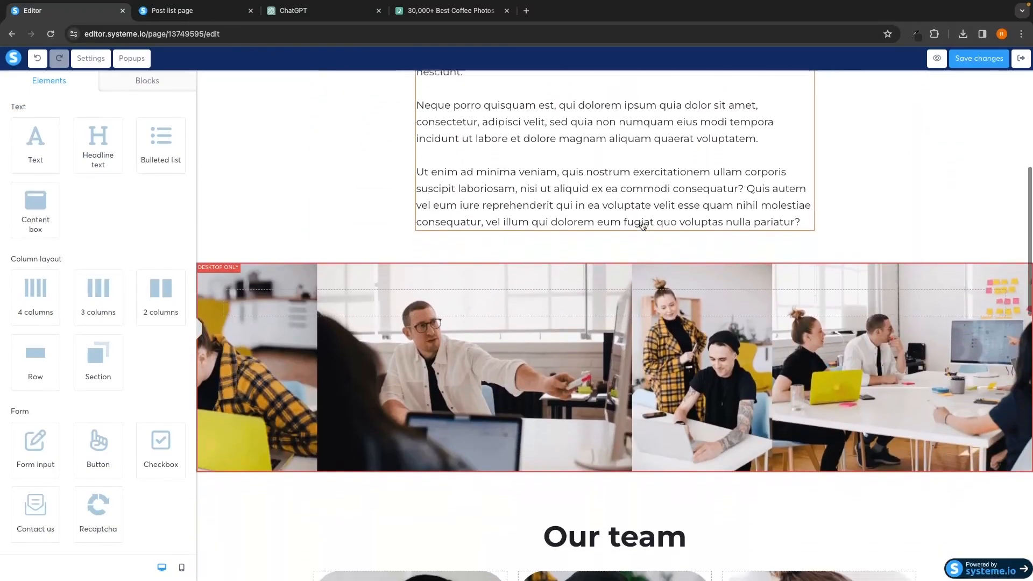
left_click(1024, 247)
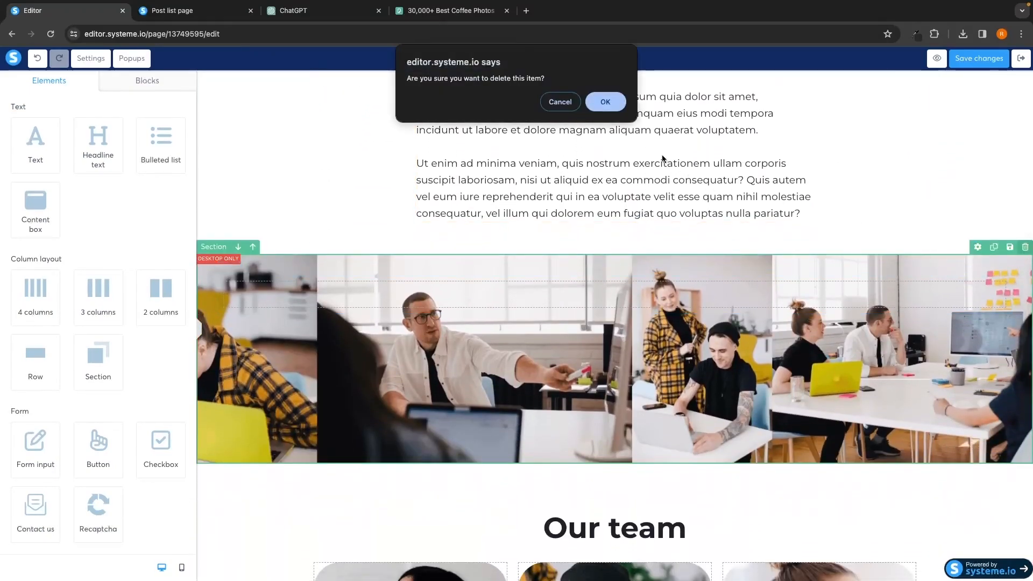
left_click(605, 101)
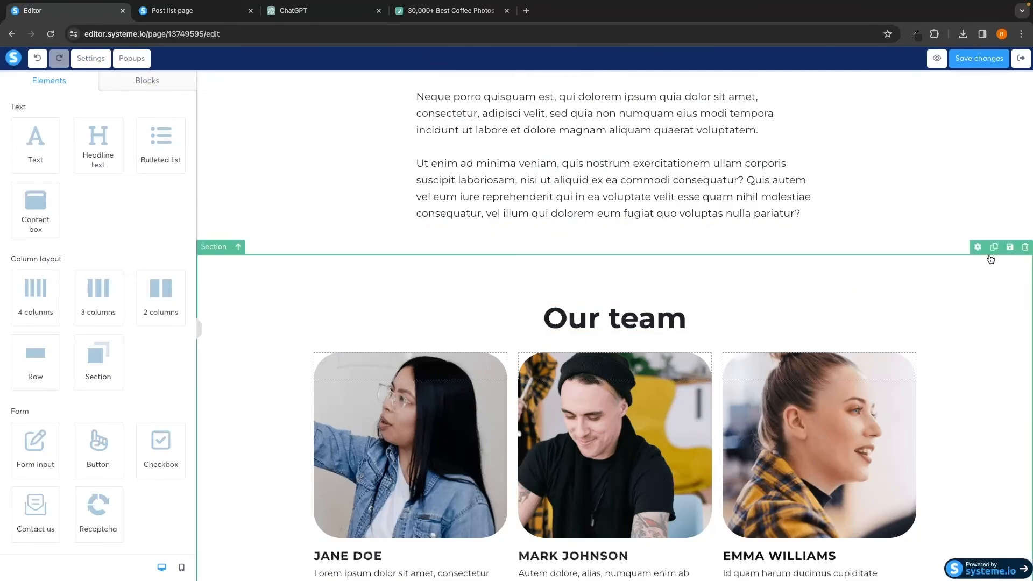
left_click(1024, 247)
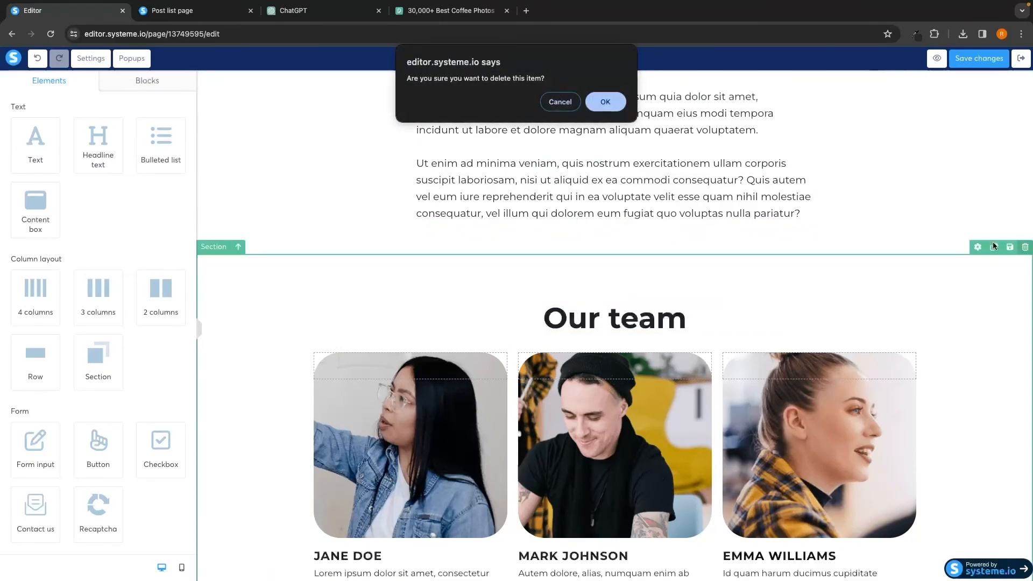
left_click(614, 111)
Set the line height of the "My Mission" headline to 84.
scroll(828, 259, "up", 5)
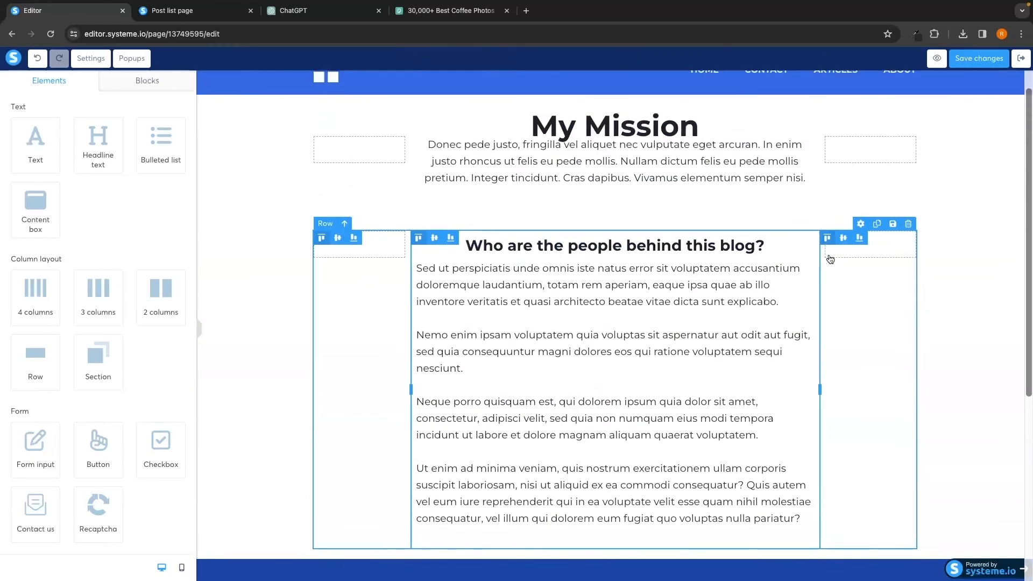
scroll(830, 259, "up", 1)
scroll(872, 247, "down", 1)
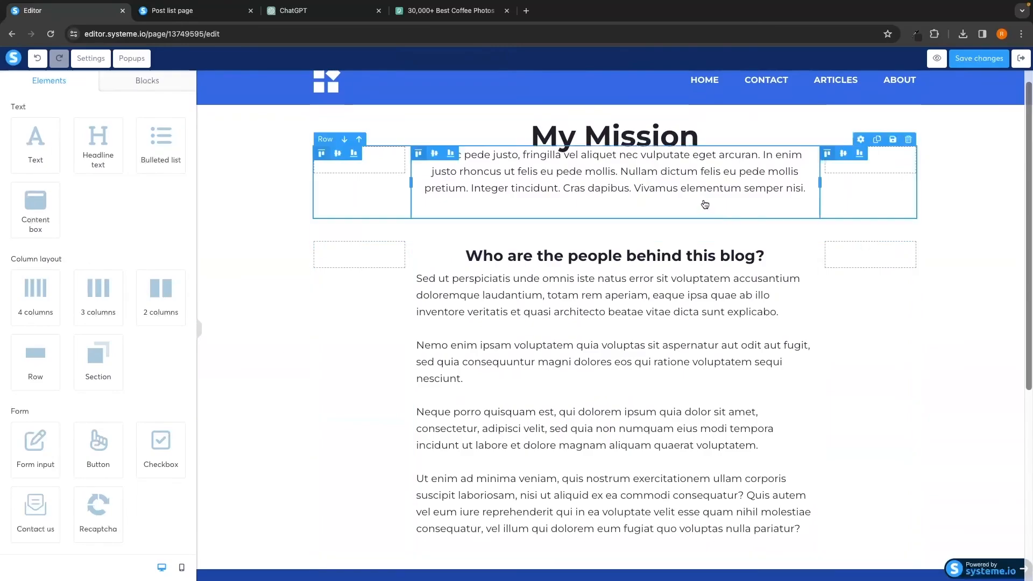
left_click(677, 146)
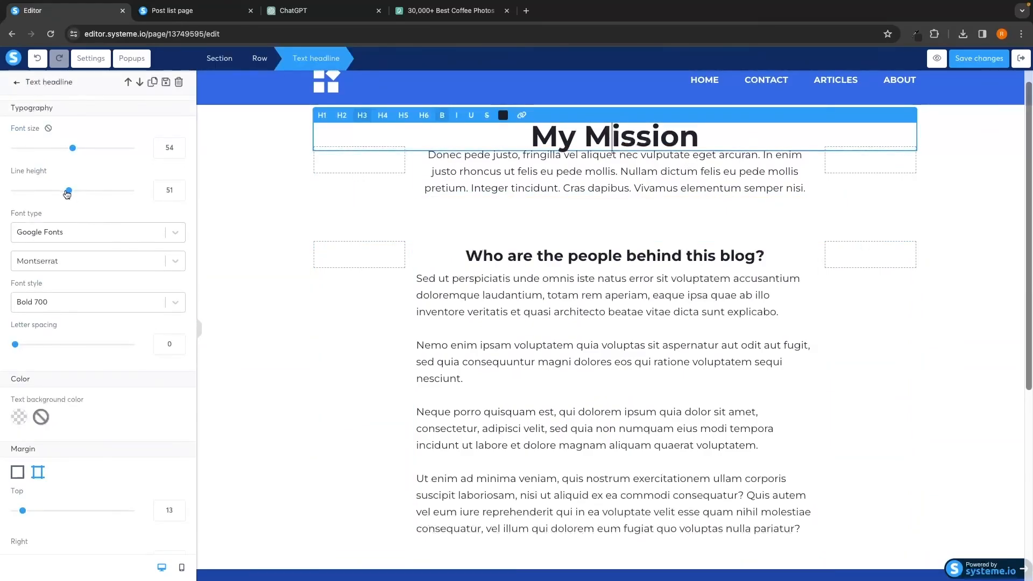
left_click_drag(69, 191, 111, 191)
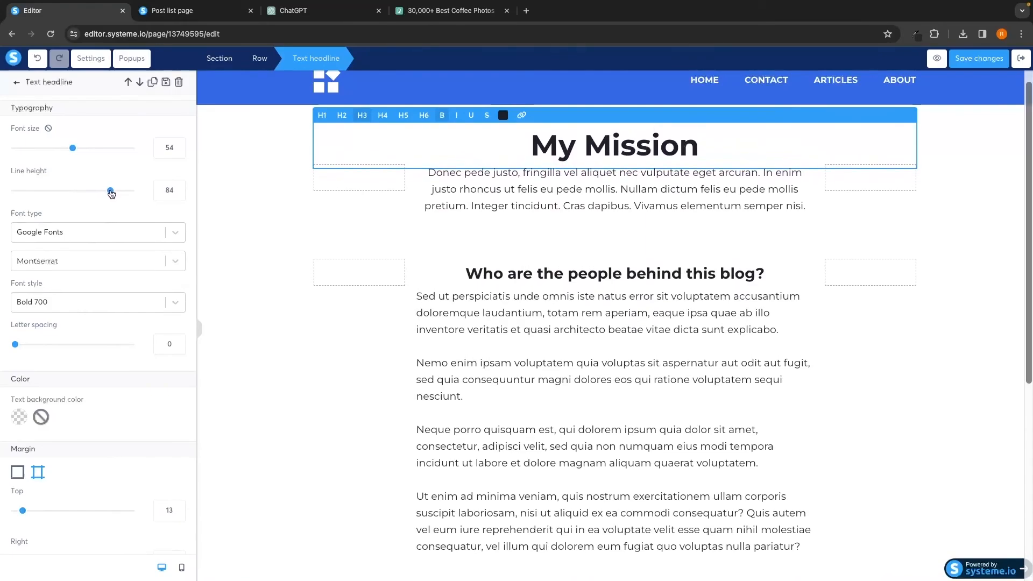
left_click(239, 198)
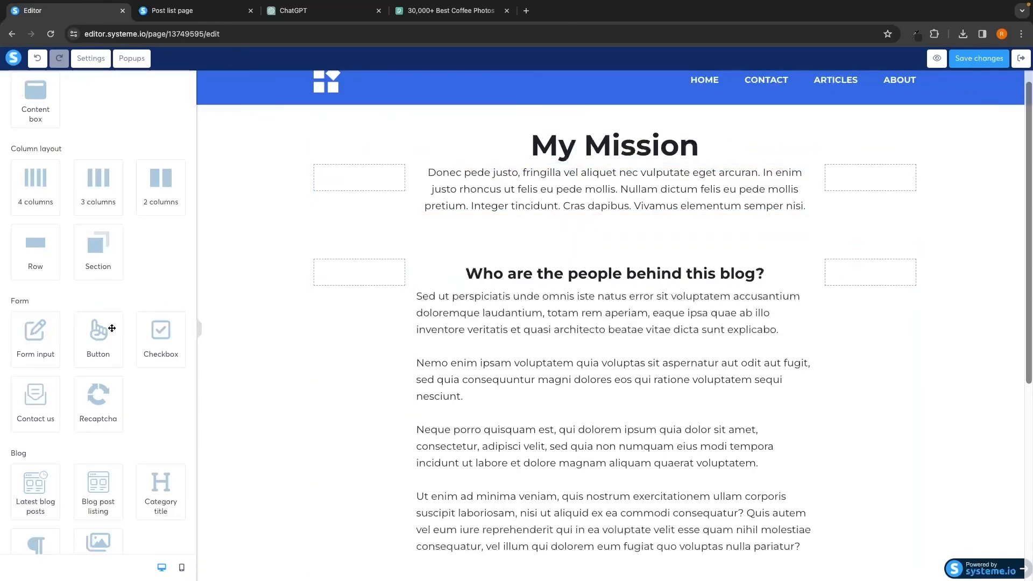
Add an image element between the mission text and the "Who are the people behind this blog?" heading.
scroll(112, 327, "down", 1)
scroll(111, 328, "down", 5)
left_click_drag(36, 384, 604, 236)
Switch to Pexels, search for "man" and download the photo of the smiling man in a blue T-shirt.
left_click(450, 10)
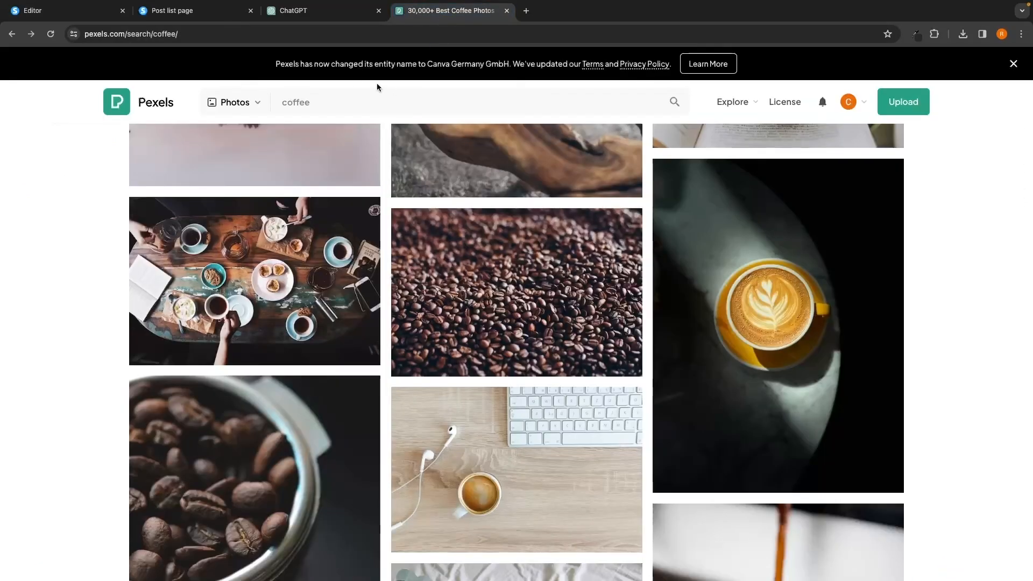
left_click(336, 97)
key("ctrl+a")
type("man")
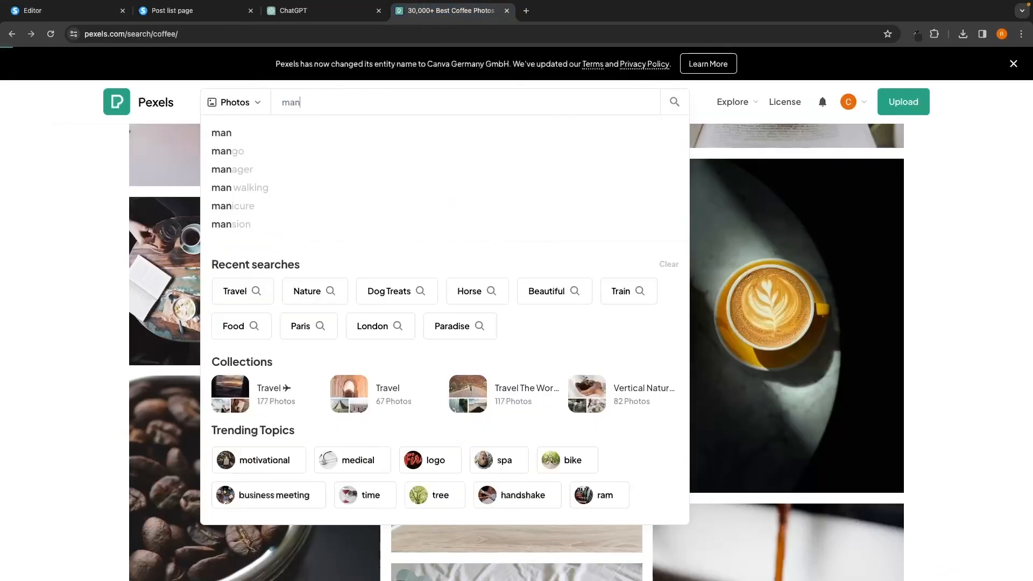
key("Return")
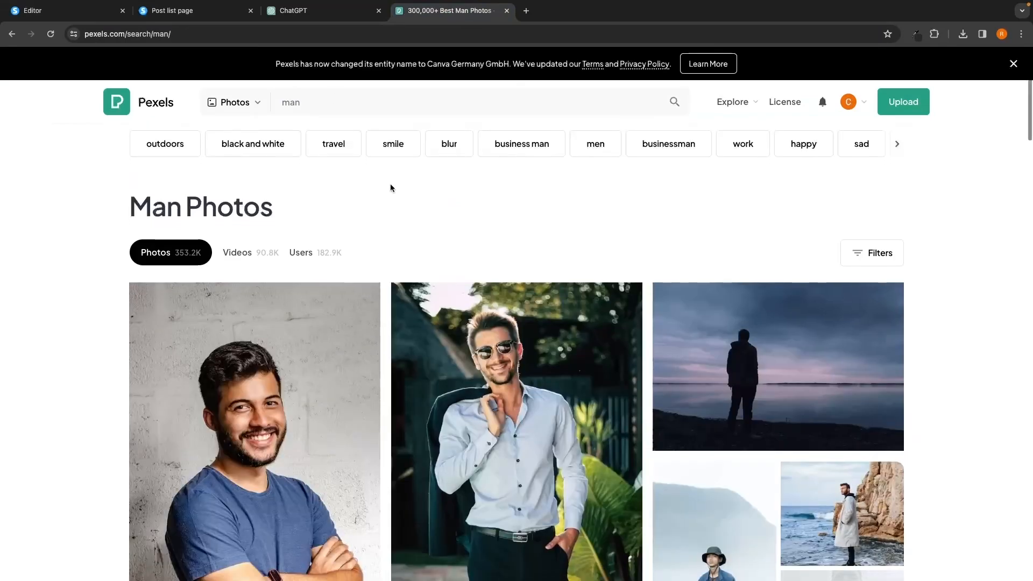
scroll(323, 301, "down", 3)
left_click(331, 490)
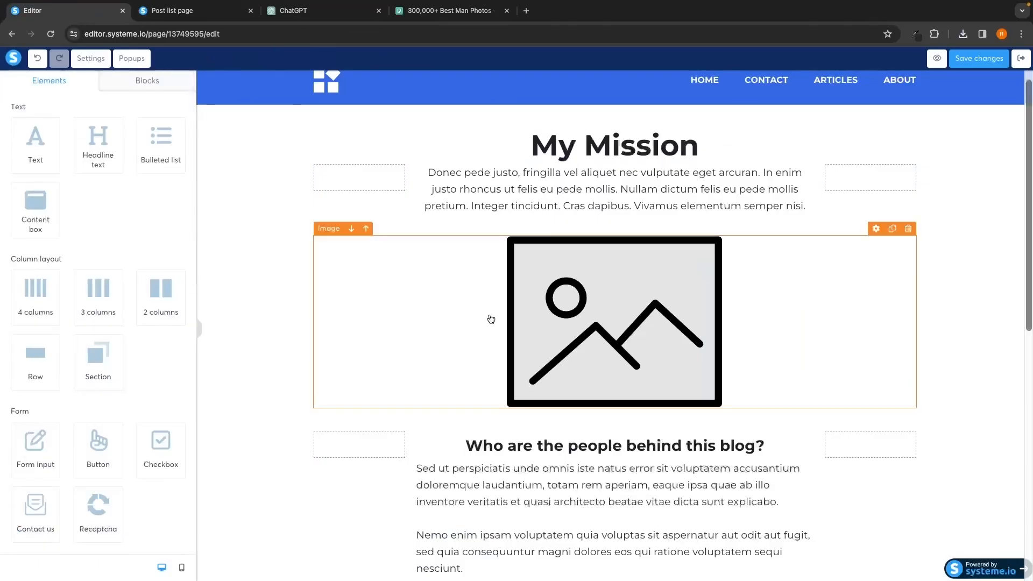
Upload the downloaded photo of the man into the new image element and set the image size to 248.
left_click(361, 299)
left_click(178, 126)
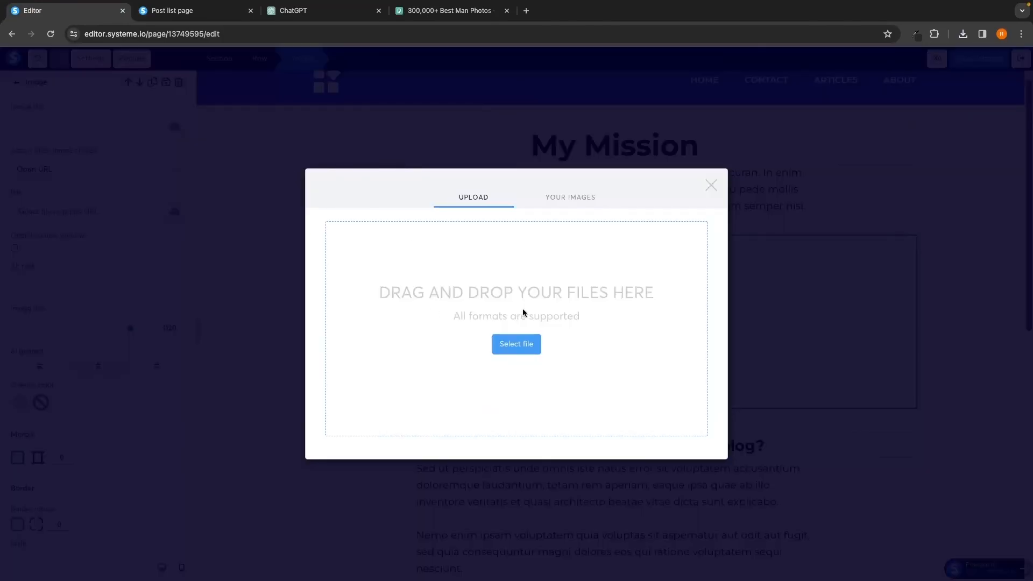
left_click(516, 343)
left_click(473, 230)
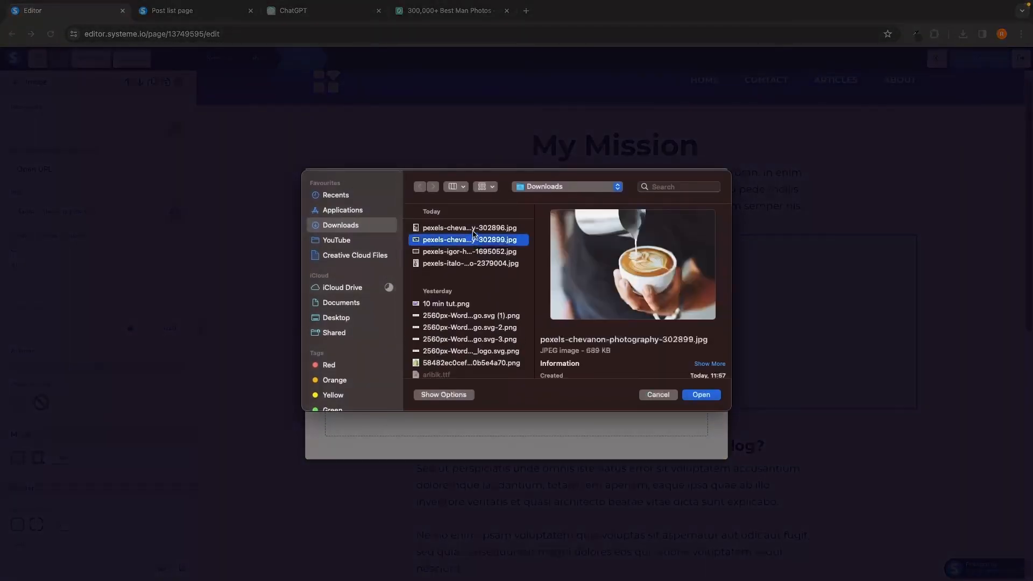
left_click(468, 263)
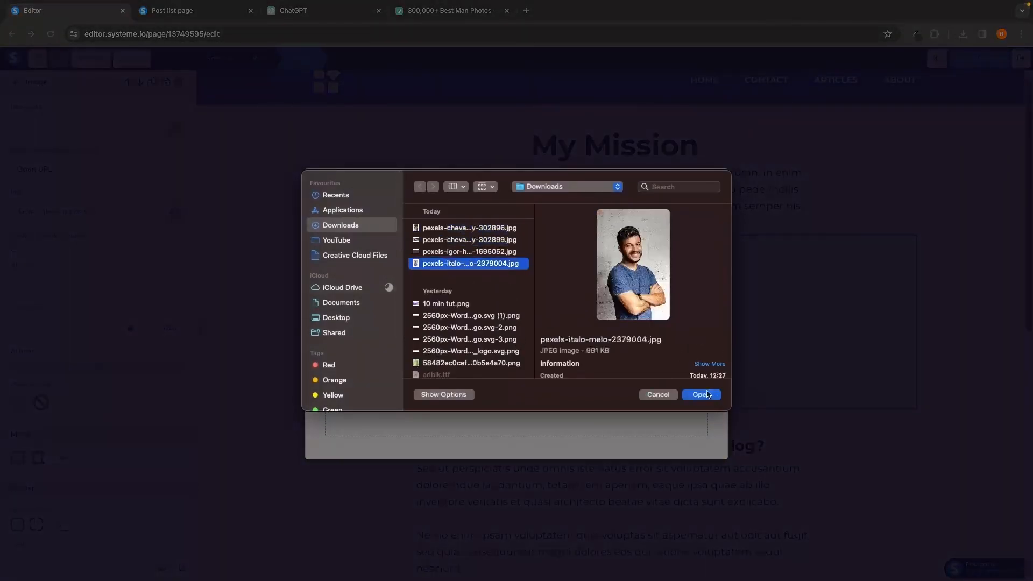
left_click(707, 395)
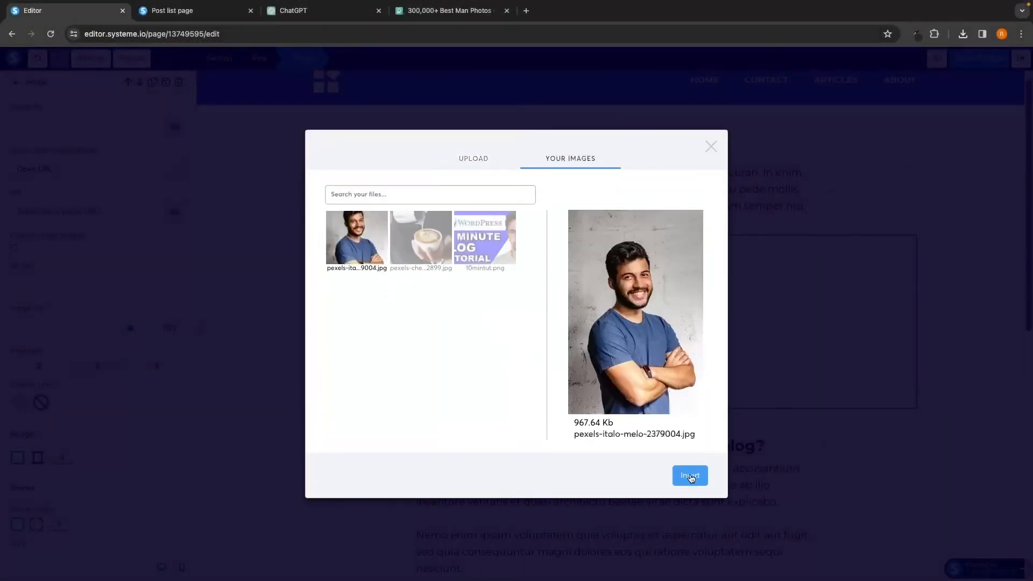
left_click(690, 475)
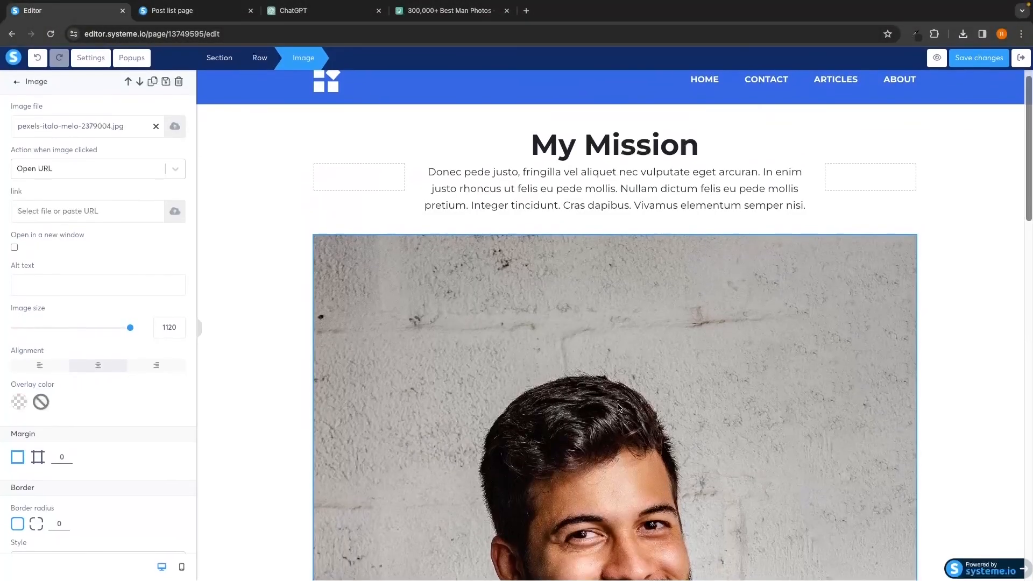
left_click_drag(129, 327, 41, 329)
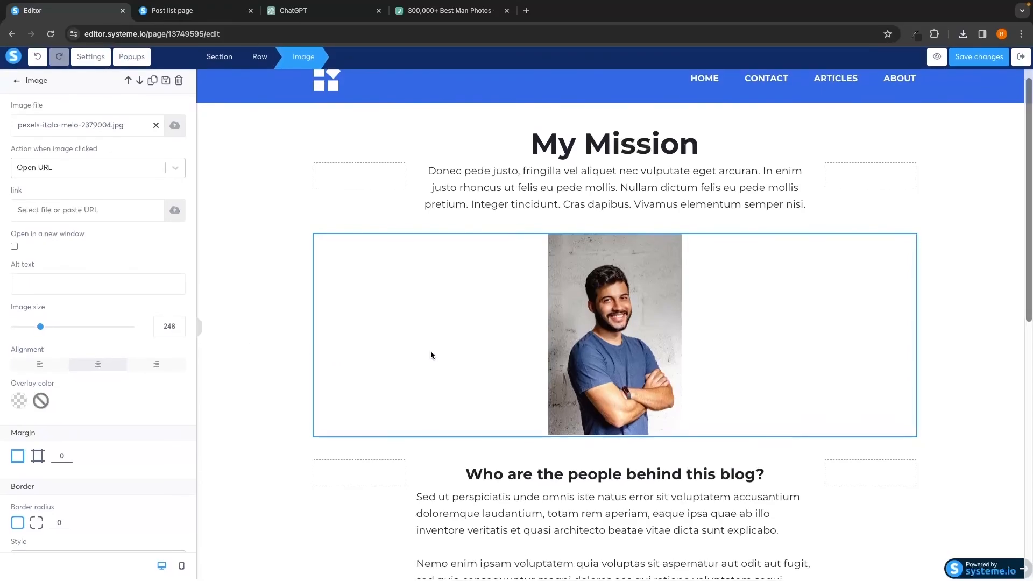
left_click(273, 397)
Look over the About page's photo and the text below it, and leave the editor.
scroll(274, 397, "down", 4)
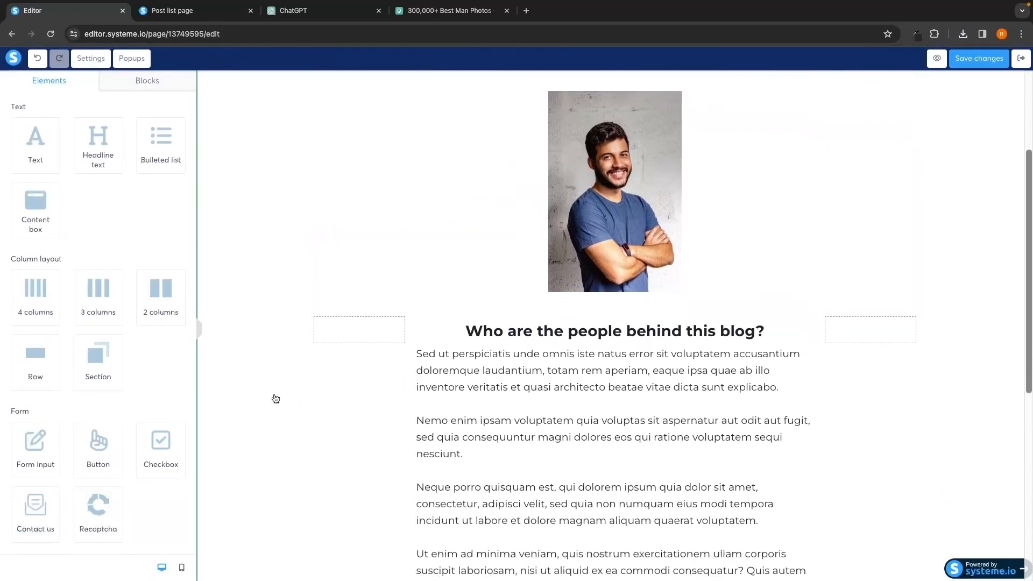
left_click(606, 403)
scroll(606, 401, "down", 3)
scroll(722, 415, "up", 5)
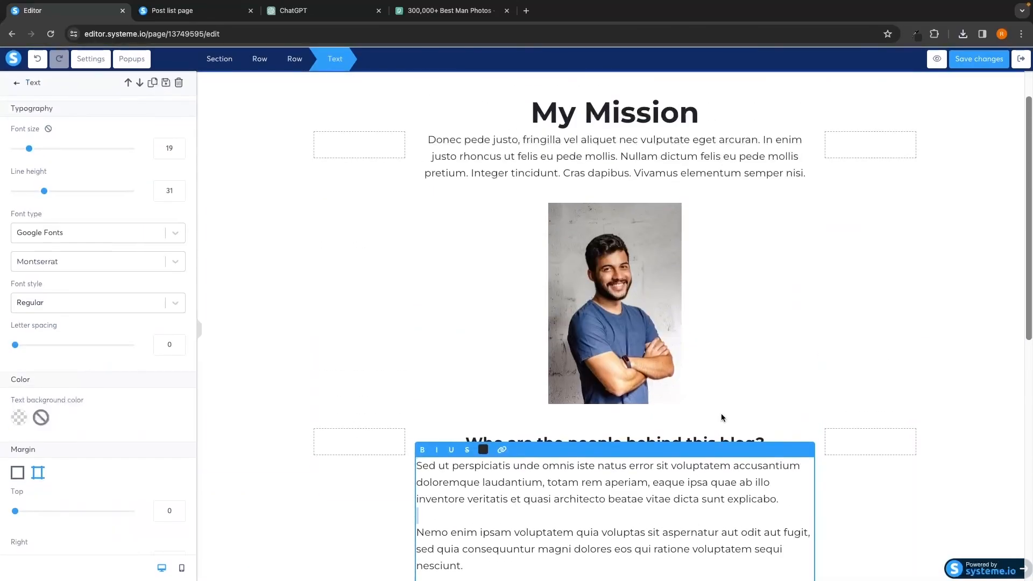
left_click(949, 396)
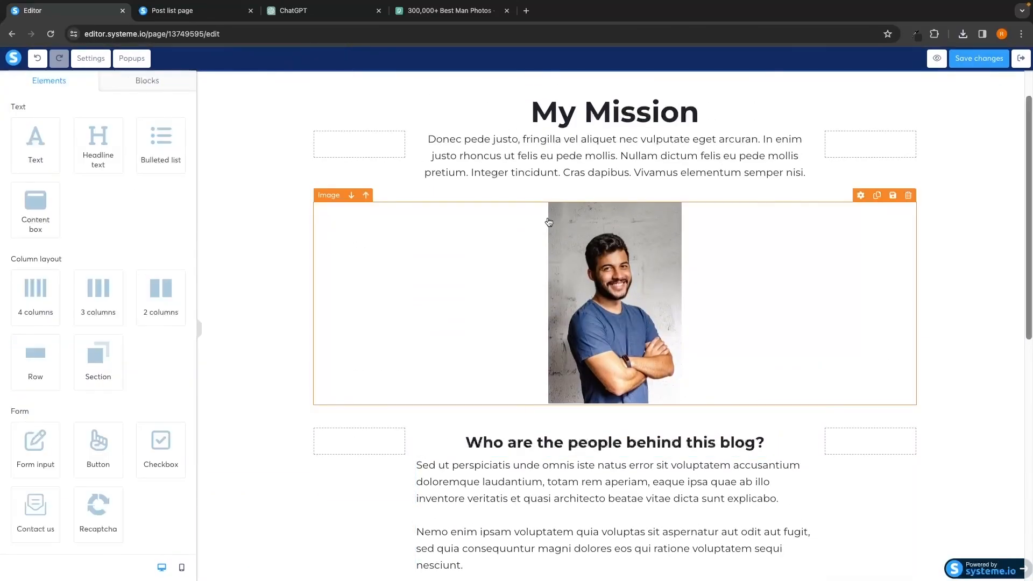
left_click(318, 11)
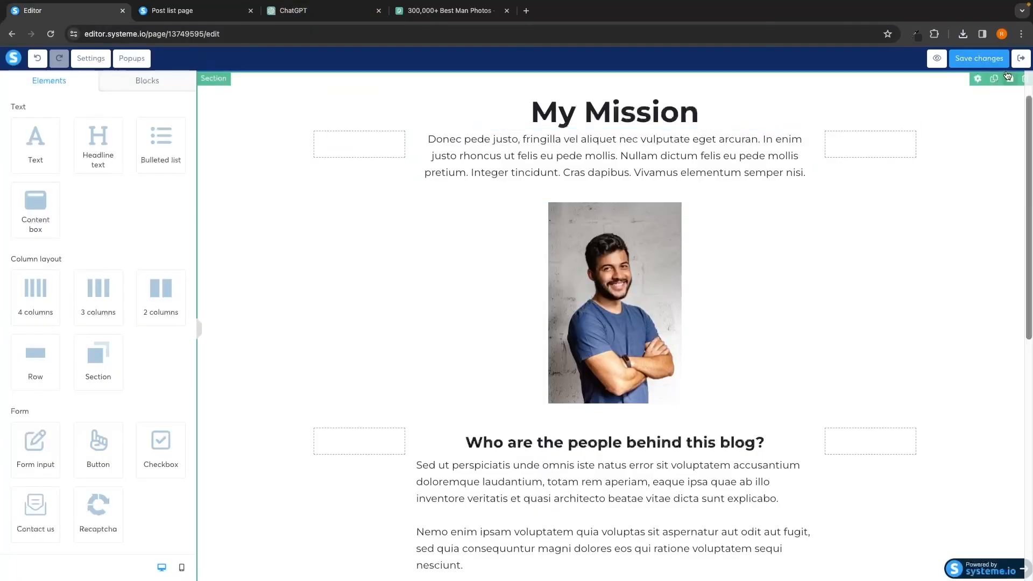
left_click(1014, 65)
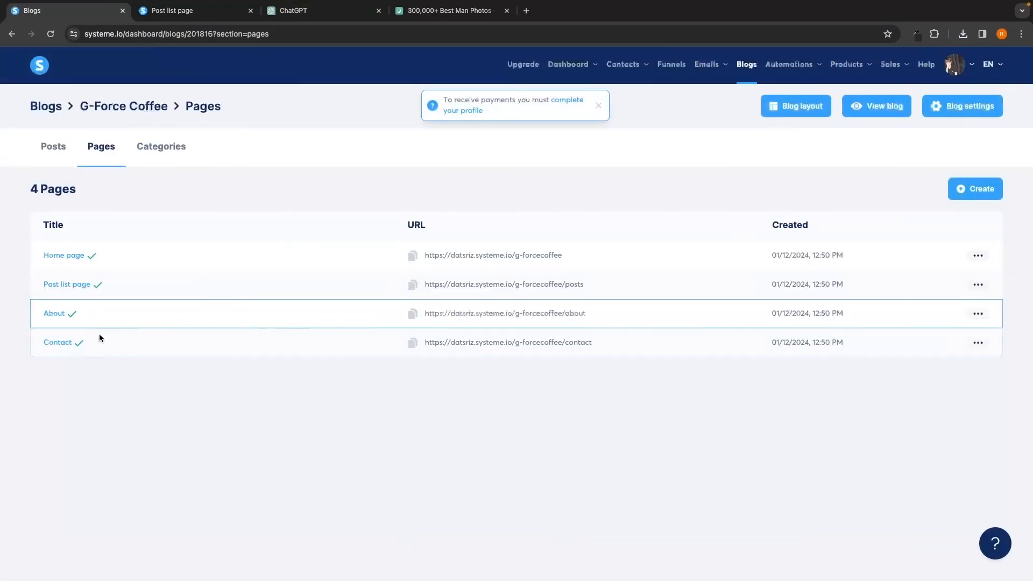
Open the Contact page in the editor, examine its contact form alongside the live blog, and return to the page list.
left_click(51, 348)
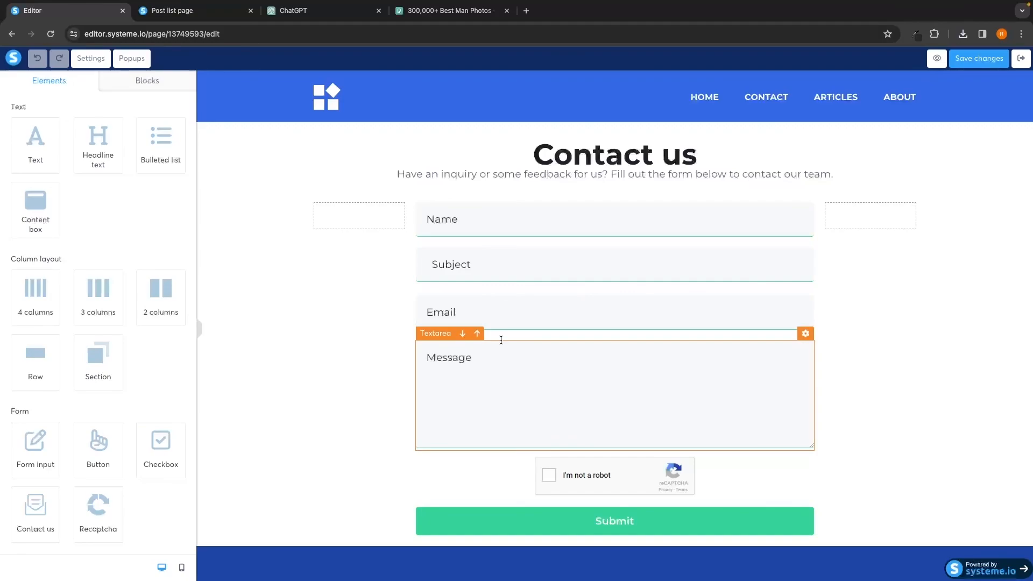
left_click(217, 12)
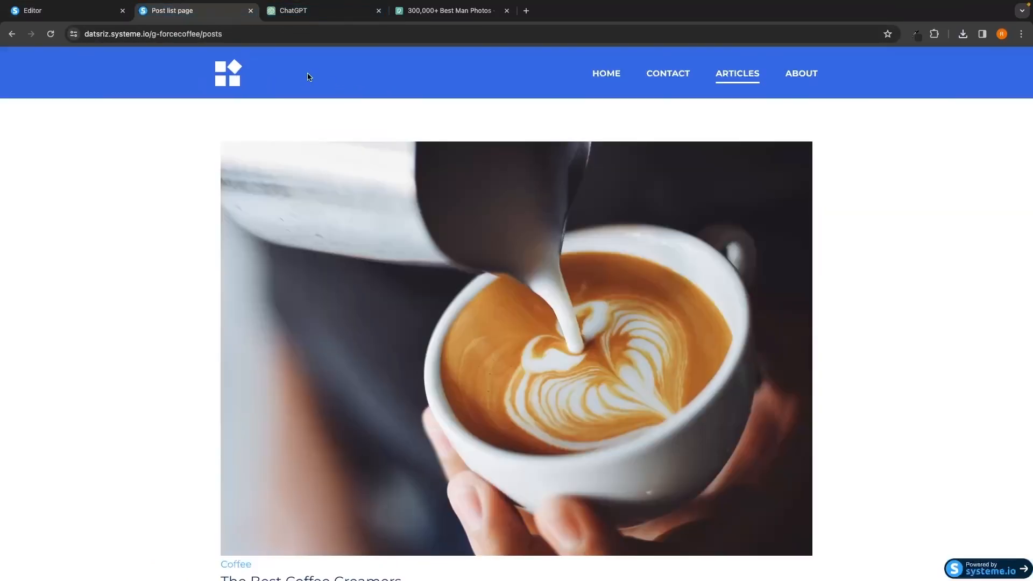
left_click(80, 12)
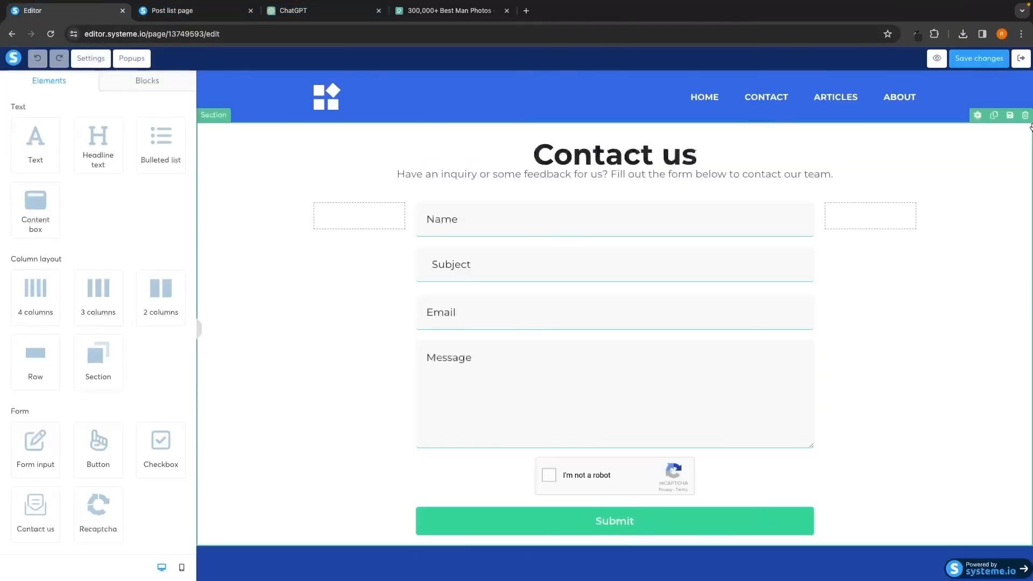
left_click(1020, 58)
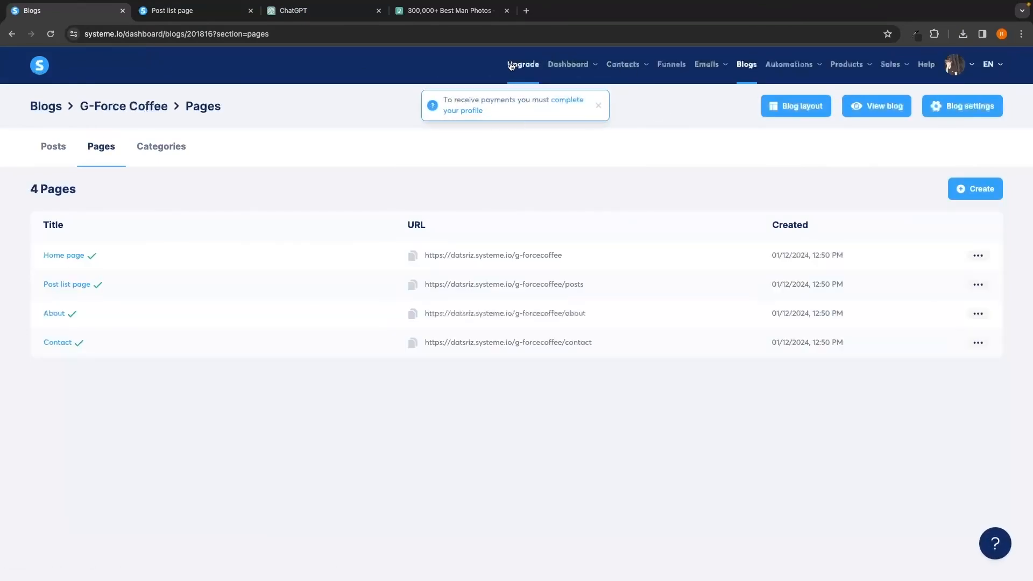
mouse_move(580, 77)
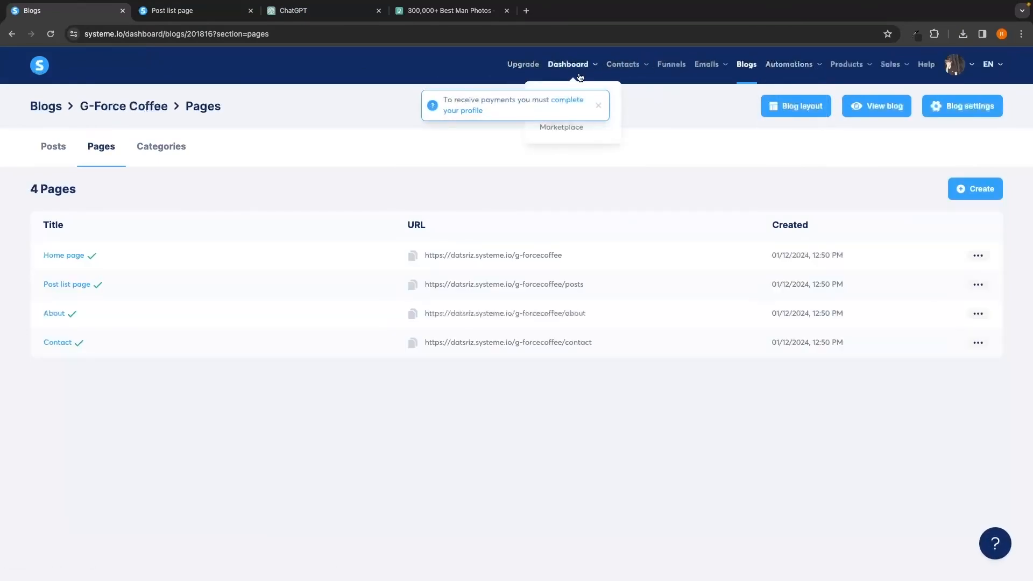
Create a new blog page named Example with the URL path example in the G-Force Coffee blog.
left_click(567, 97)
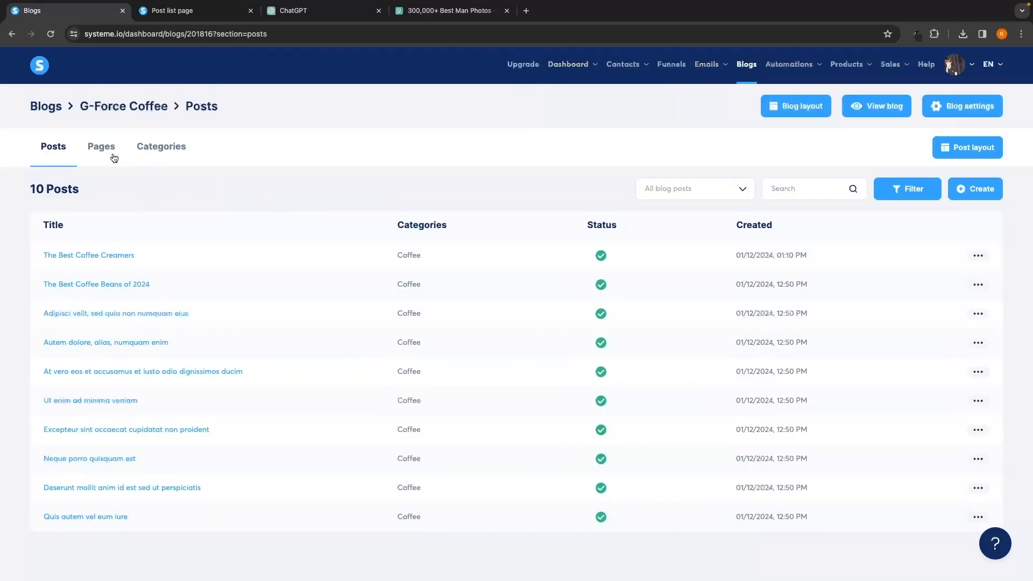
left_click(111, 153)
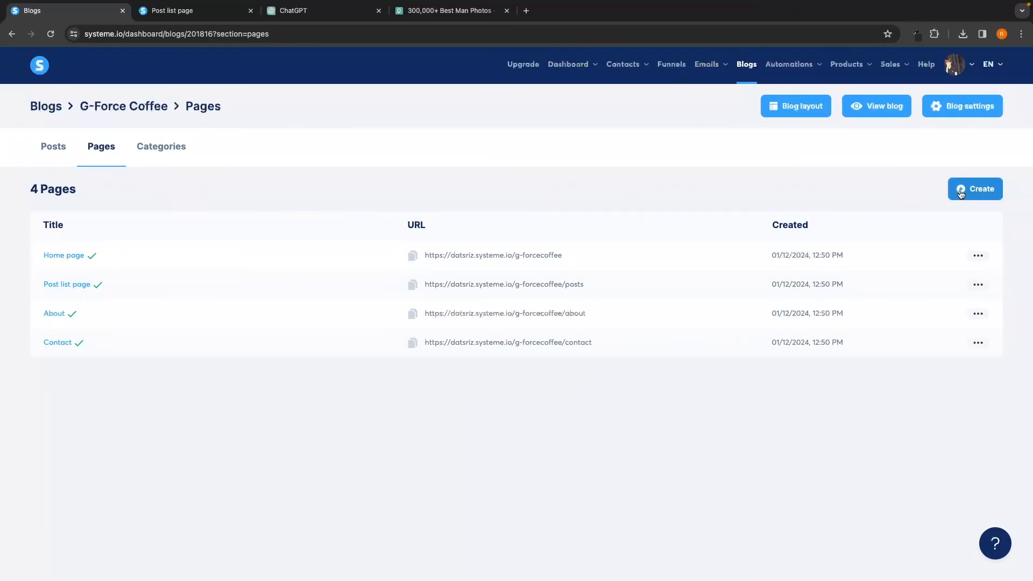
left_click(962, 194)
left_click(406, 303)
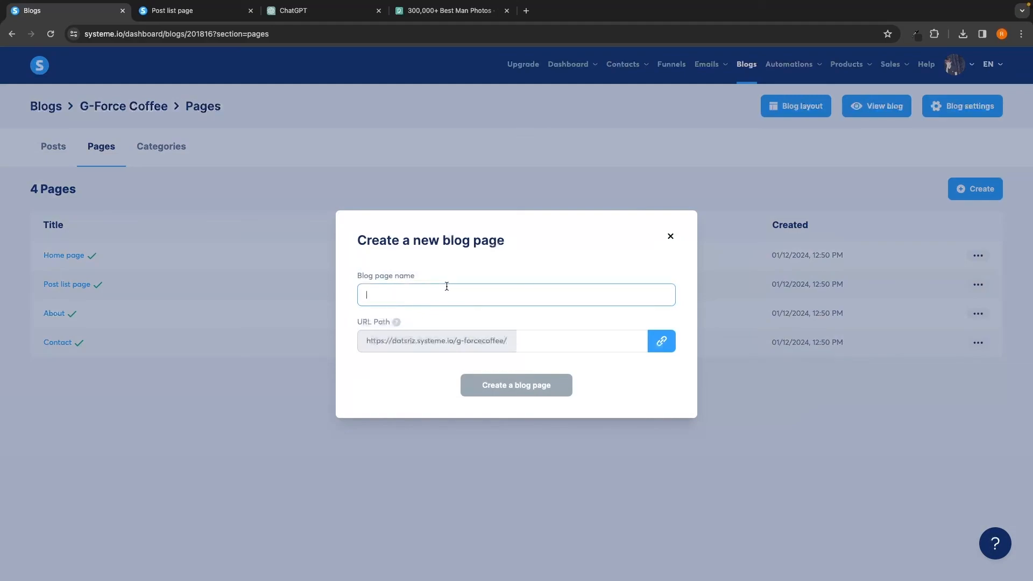
type("Example")
left_click(539, 337)
type("ex")
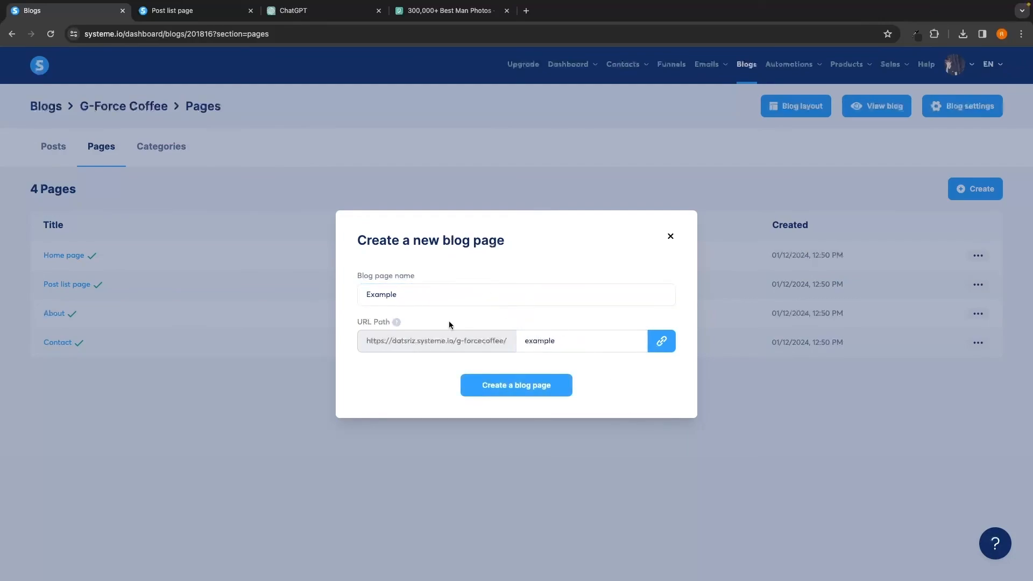
left_click(516, 385)
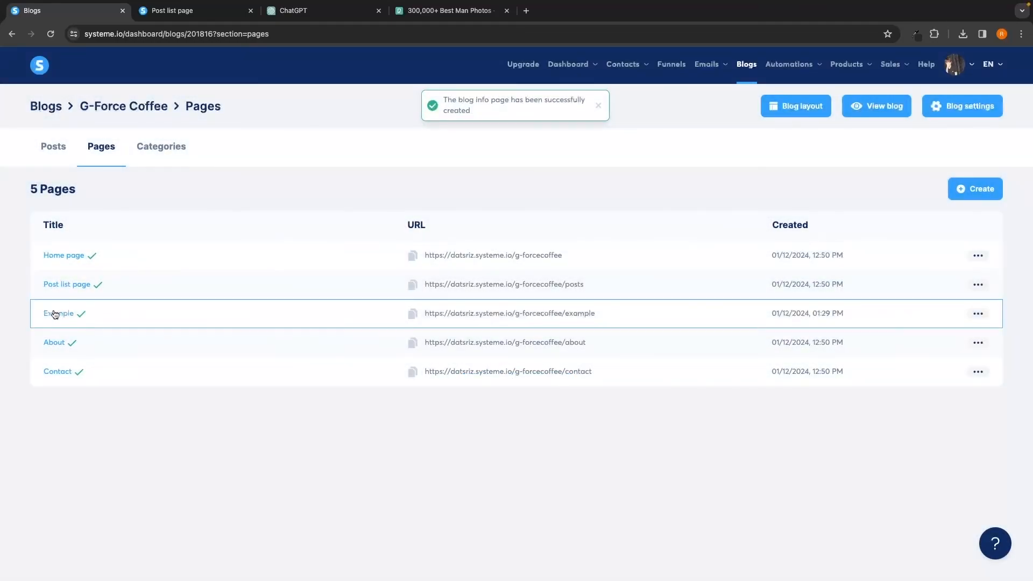
Open the Example page in the editor and place a text element in its empty area below the header.
left_click(59, 313)
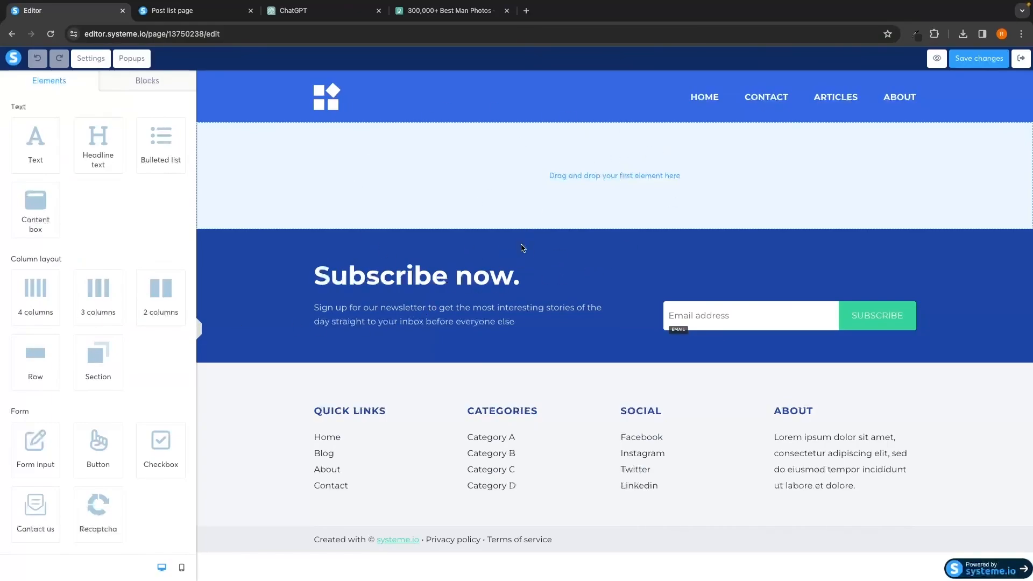
scroll(148, 193, "down", 3)
scroll(149, 194, "up", 3)
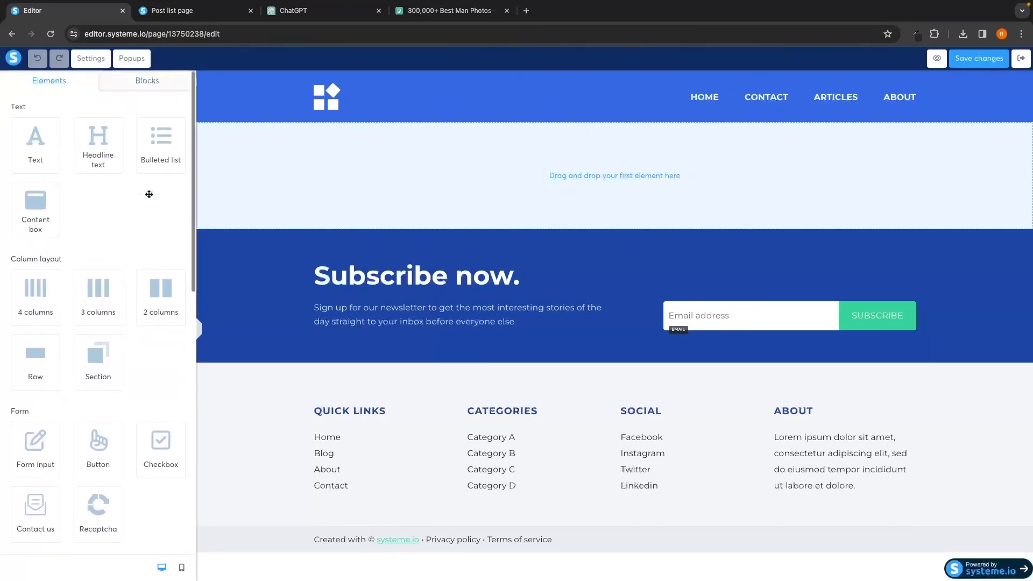
left_click_drag(38, 158, 656, 162)
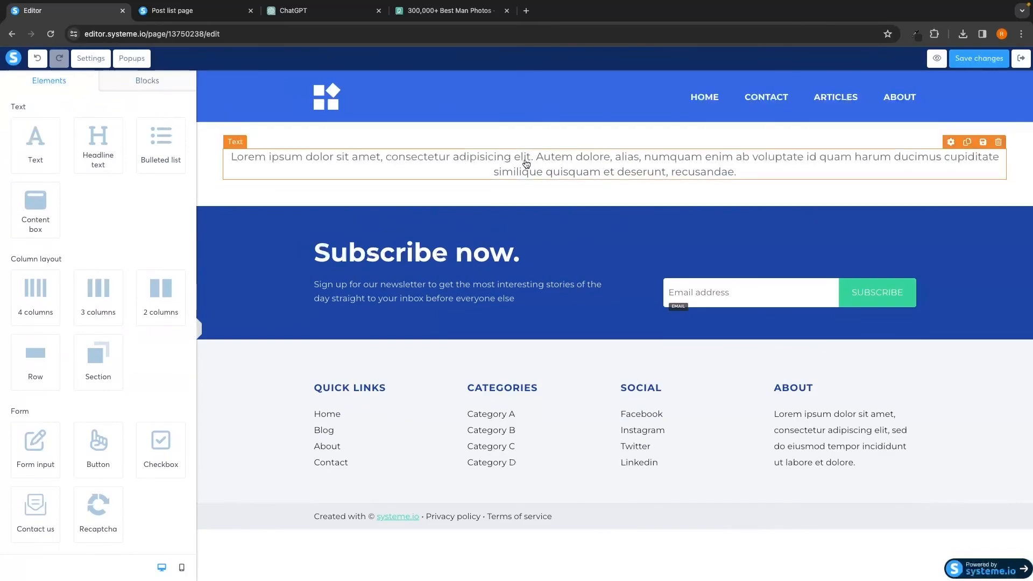